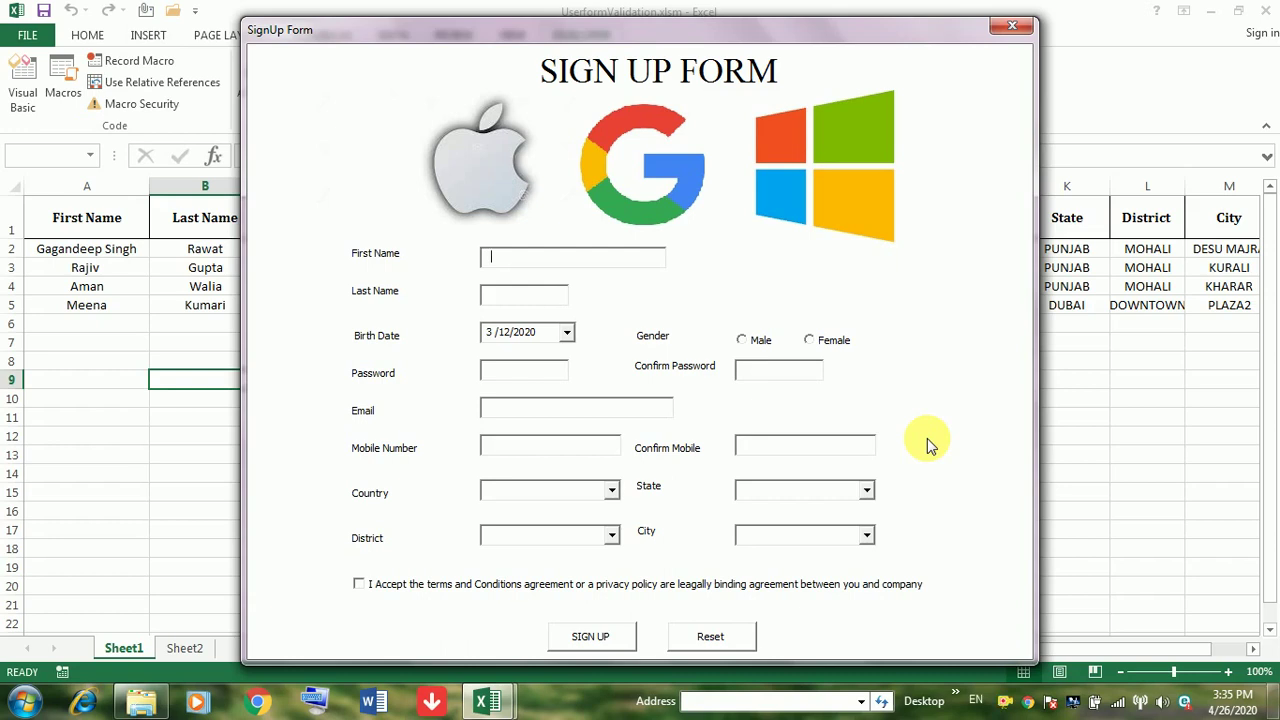
# Enter a first name, leave Last Name blank and submit to trigger the missing-last-name warning.
pyautogui.write('Ga')
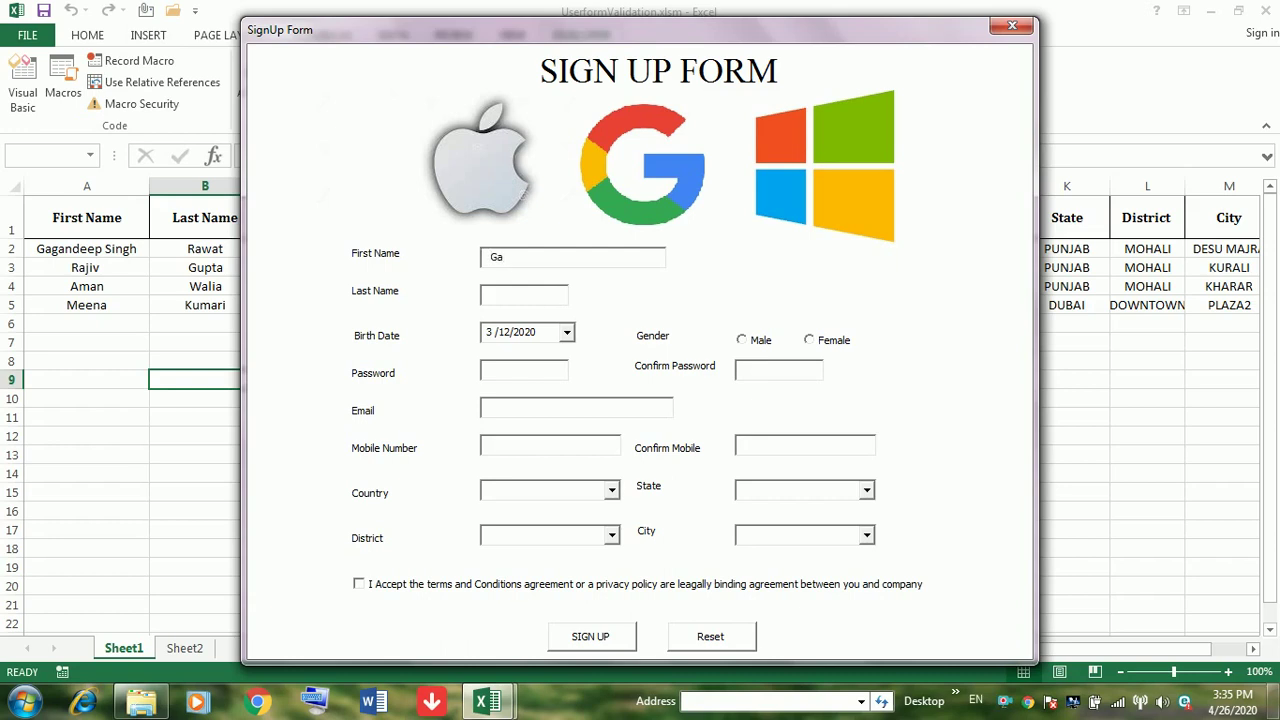
pyautogui.press('BackSpace')
pyautogui.press('BackSpace')
pyautogui.click(524, 294)
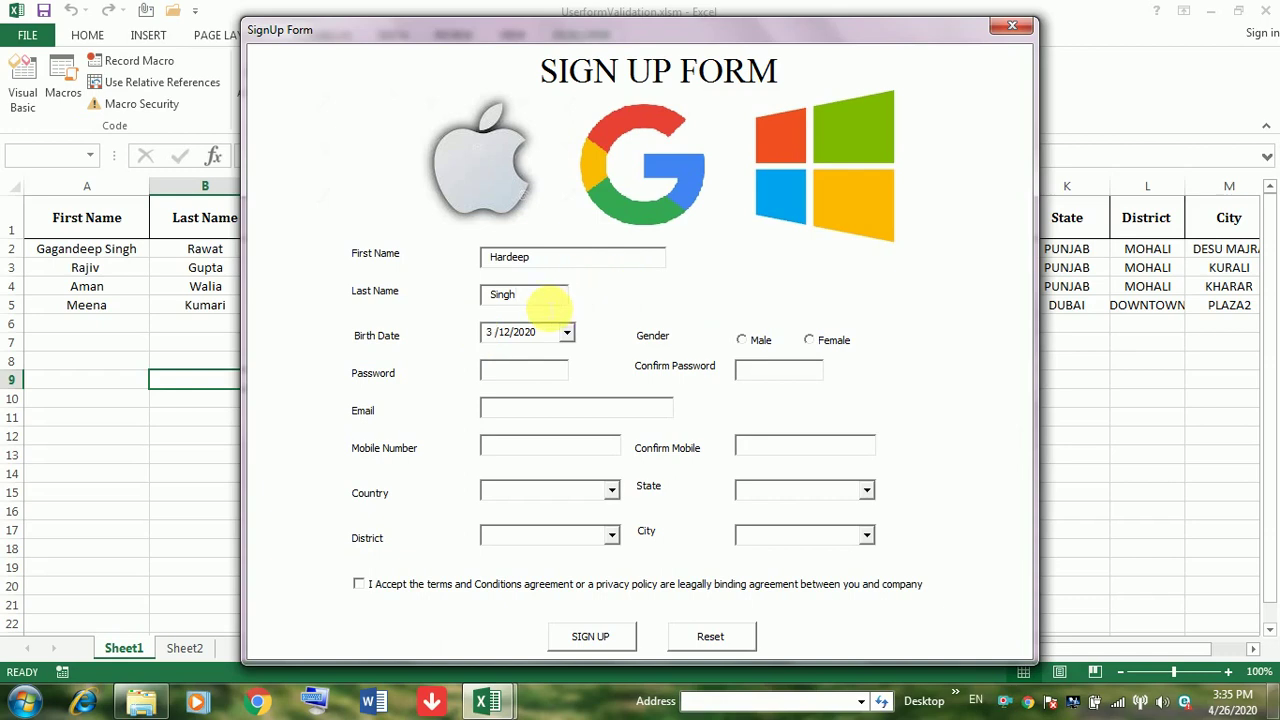
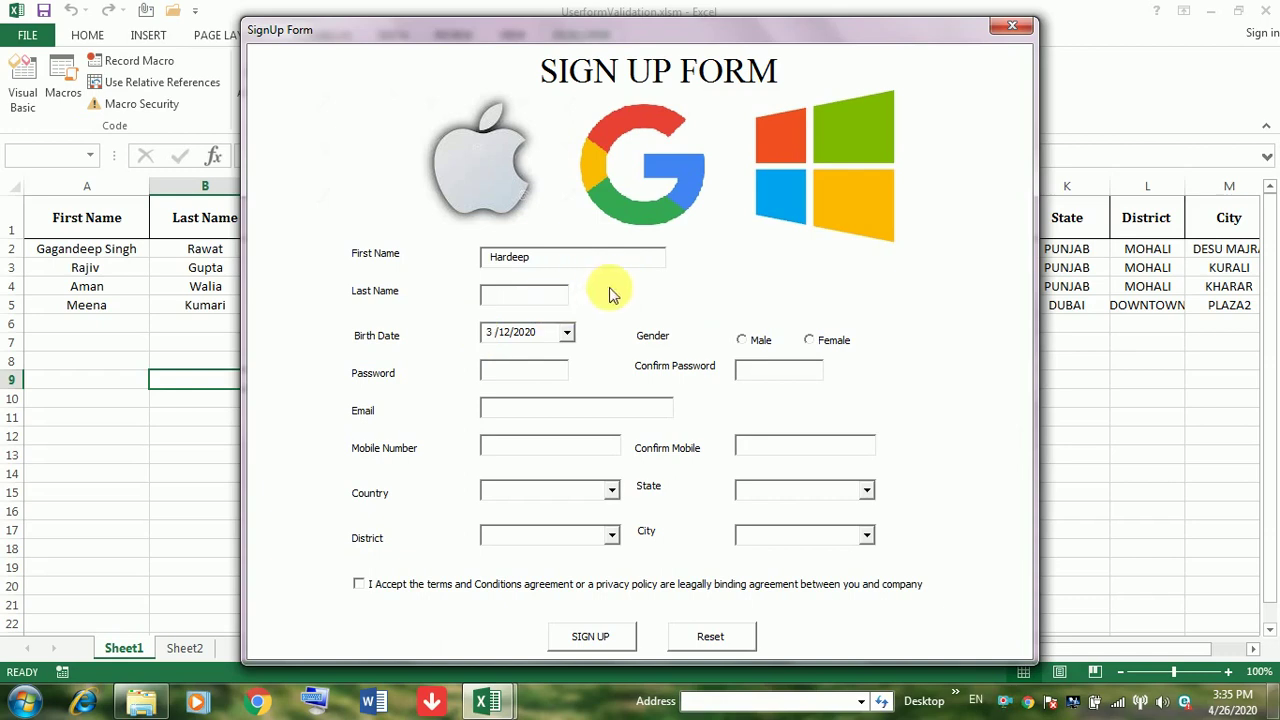
pyautogui.click(588, 640)
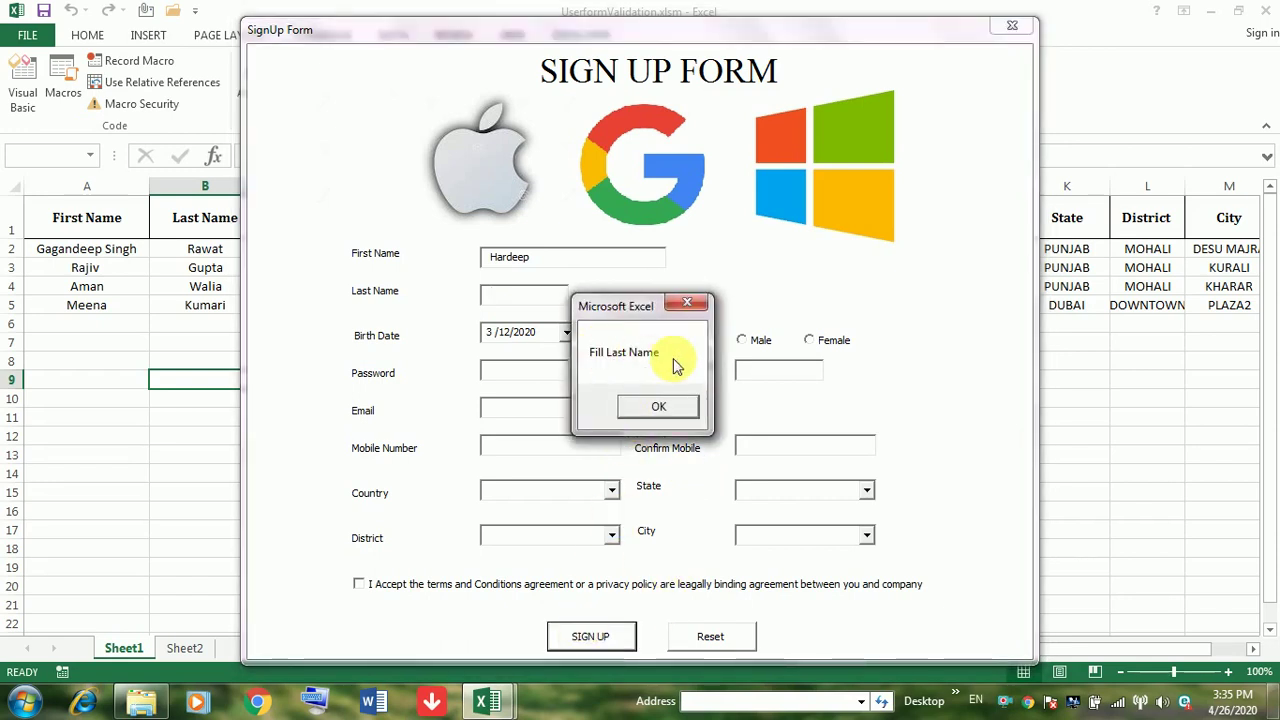
pyautogui.click(659, 406)
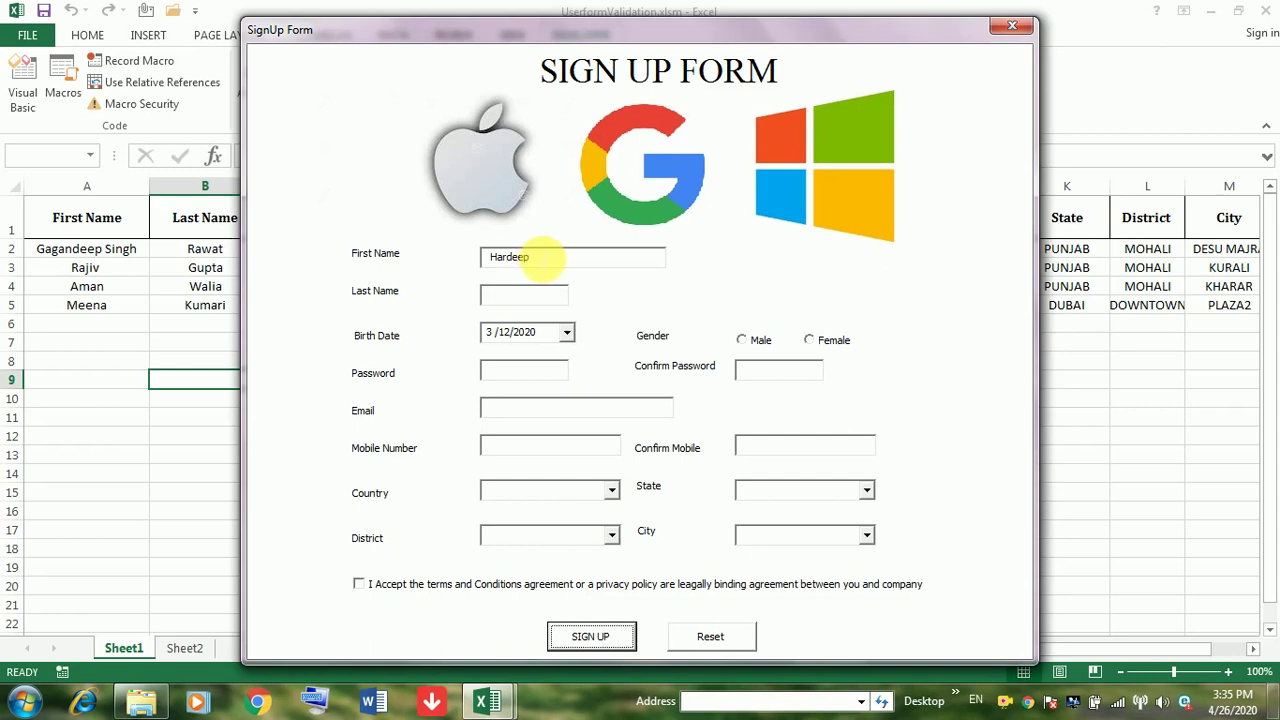
# Clear First Name and submit, dismissing the missing-first-name warning.
pyautogui.doubleClick(495, 257)
pyautogui.press('BackSpace')
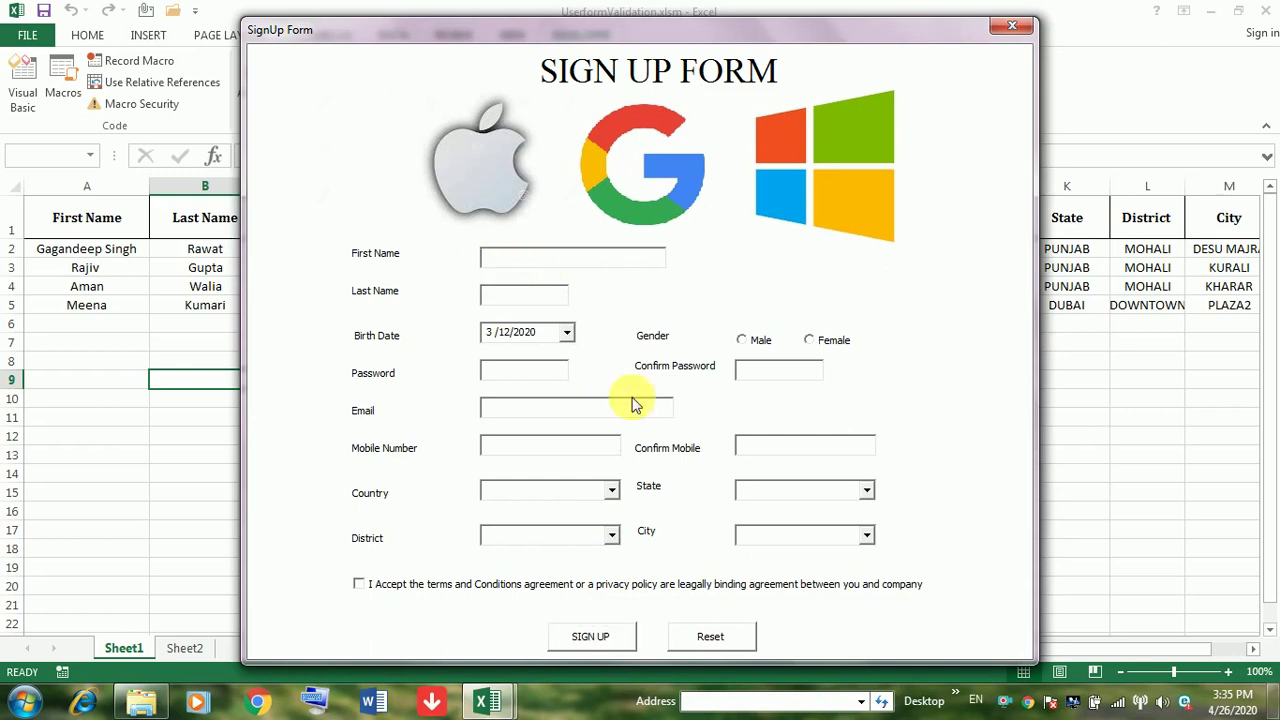
pyautogui.click(595, 637)
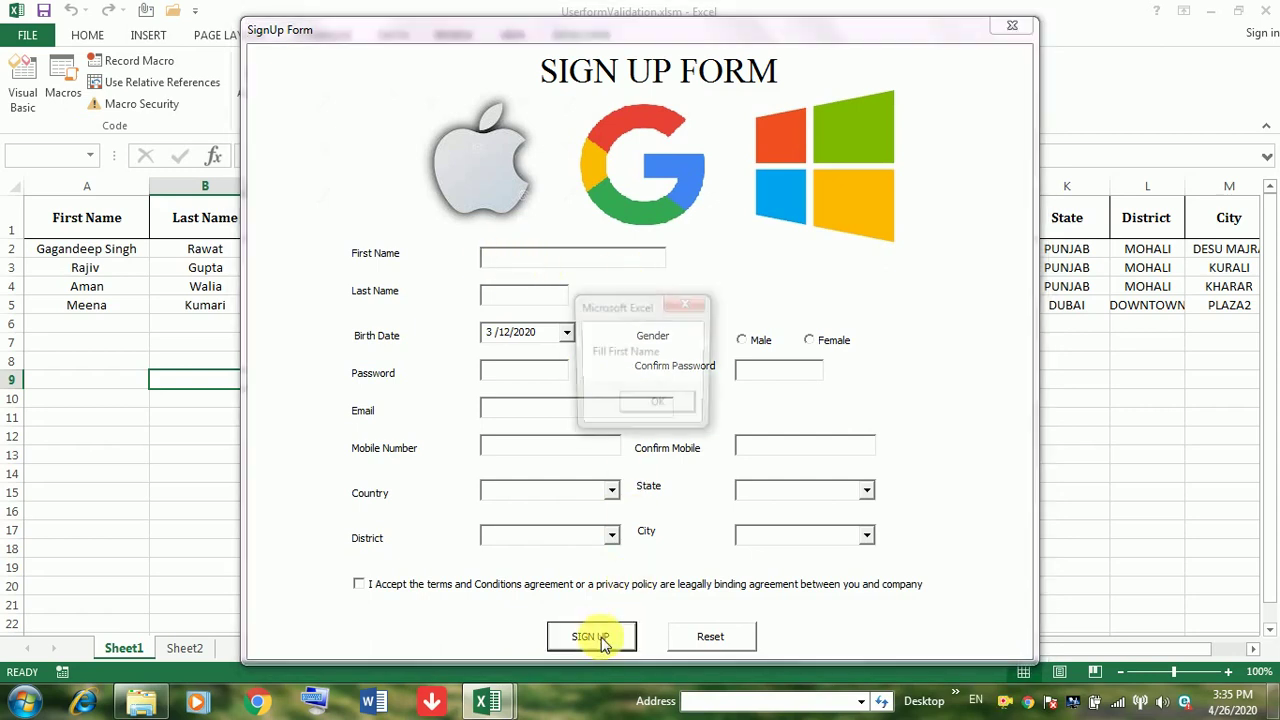
pyautogui.click(660, 405)
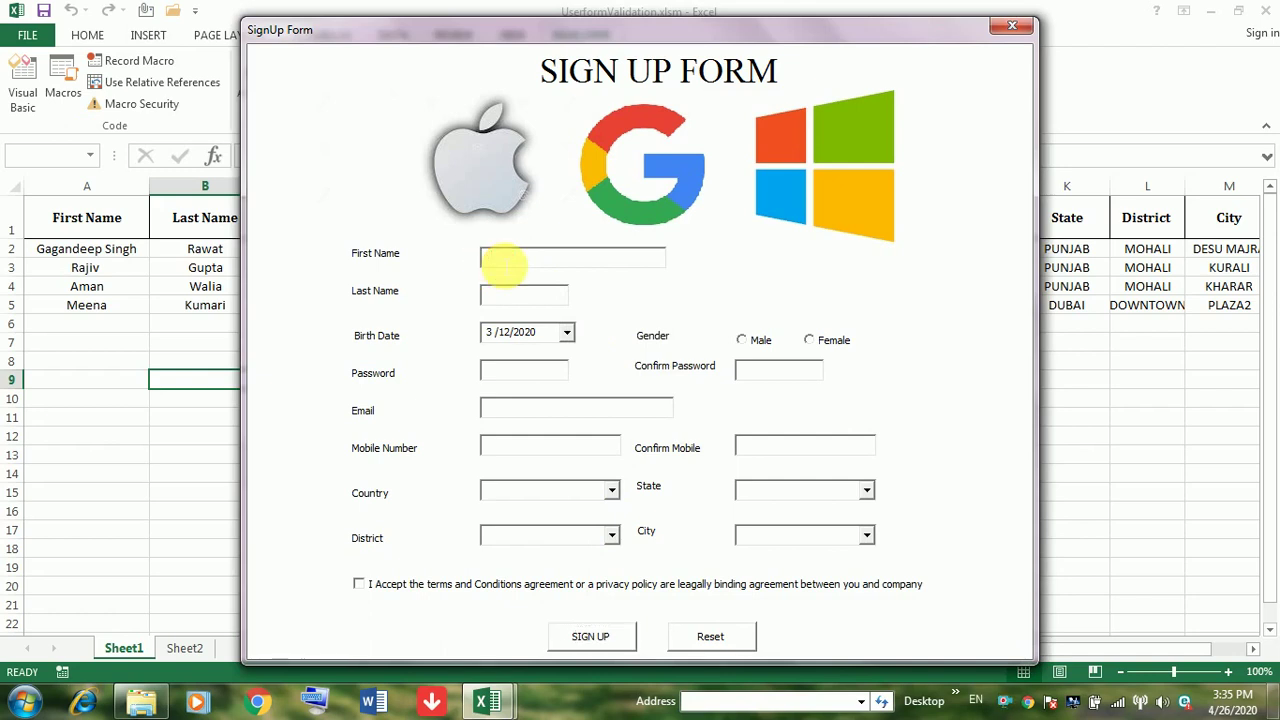
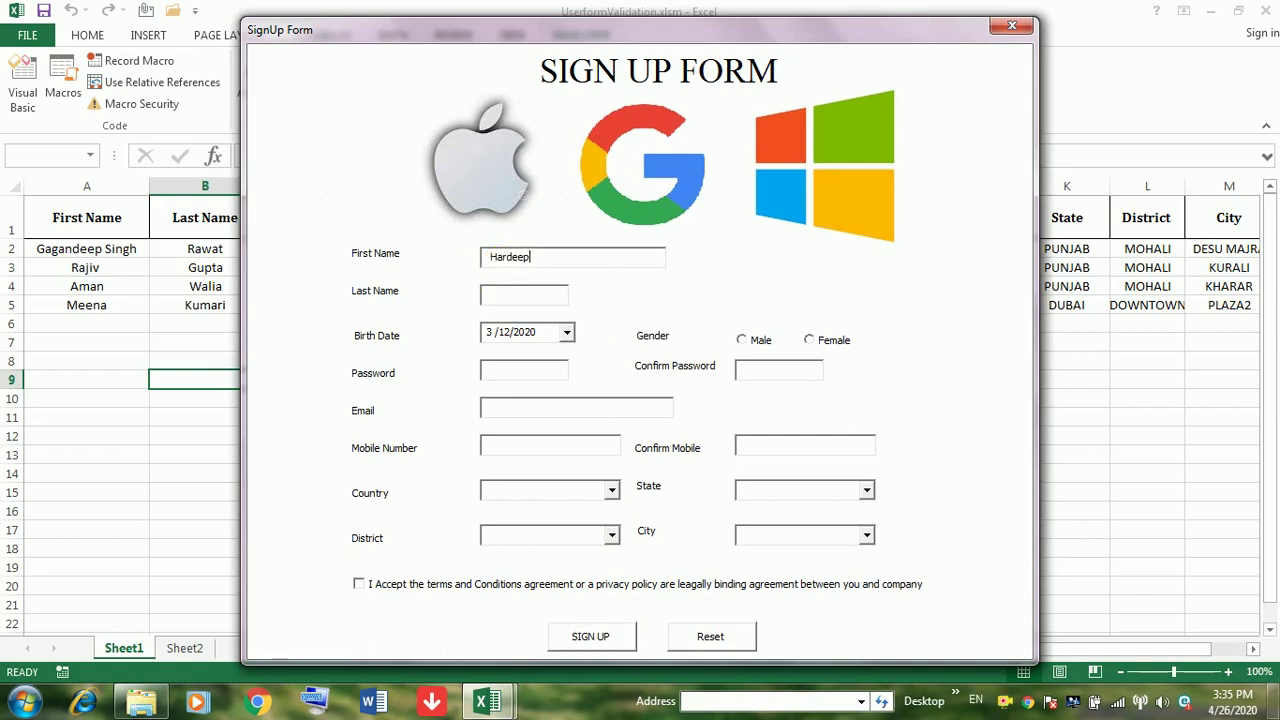
# Fill in both first and last names and submit, dismissing the missing date-of-birth warning.
pyautogui.click(512, 296)
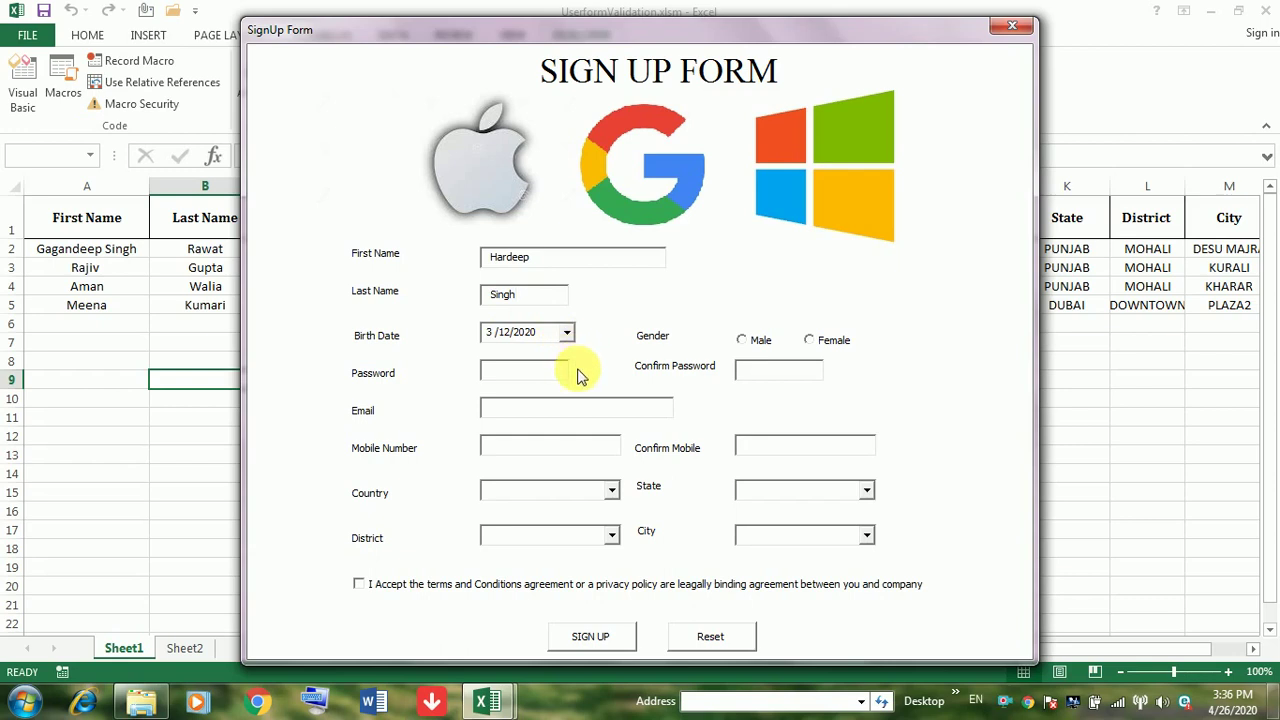
pyautogui.click(583, 638)
pyautogui.click(650, 404)
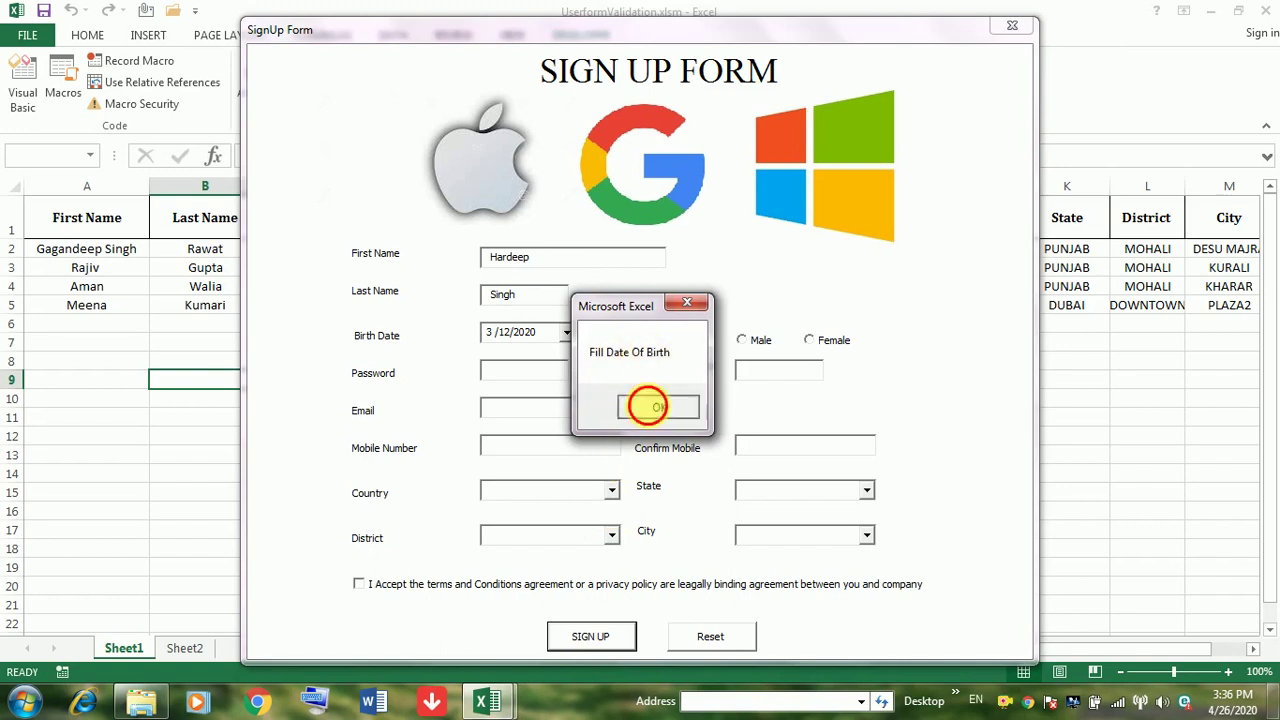
# Pick 22 March 1988 as the Birth Date from the calendar.
pyautogui.click(566, 334)
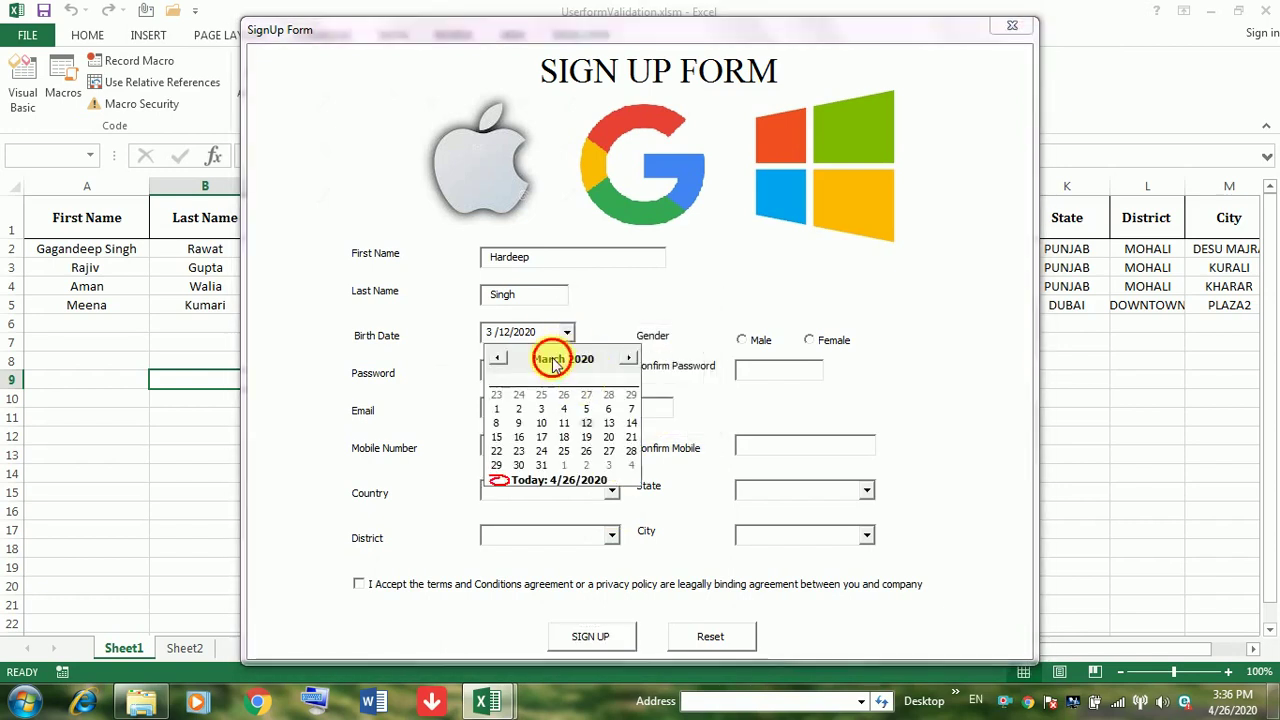
pyautogui.click(565, 358)
pyautogui.click(580, 359)
pyautogui.click(612, 368)
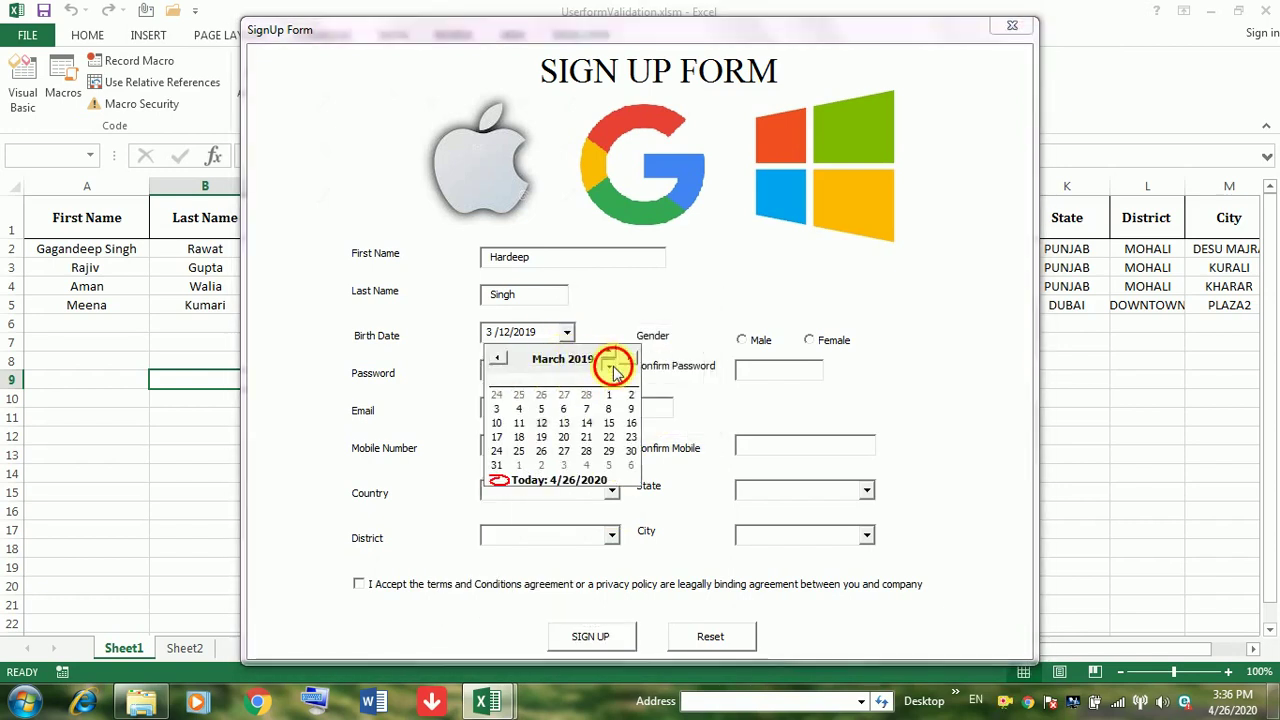
pyautogui.click(612, 368)
pyautogui.click(613, 369)
pyautogui.click(613, 369)
pyautogui.click(613, 369)
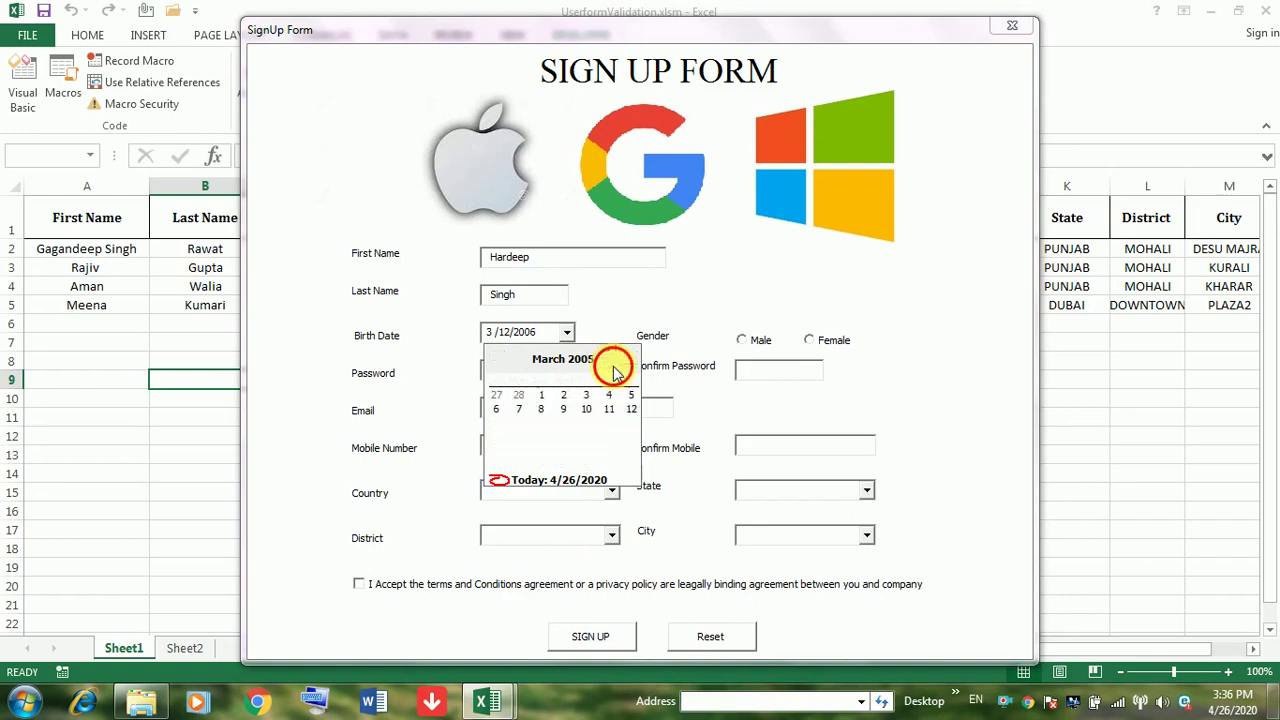
pyautogui.click(613, 369)
pyautogui.click(613, 369)
pyautogui.click(613, 369)
pyautogui.click(613, 369)
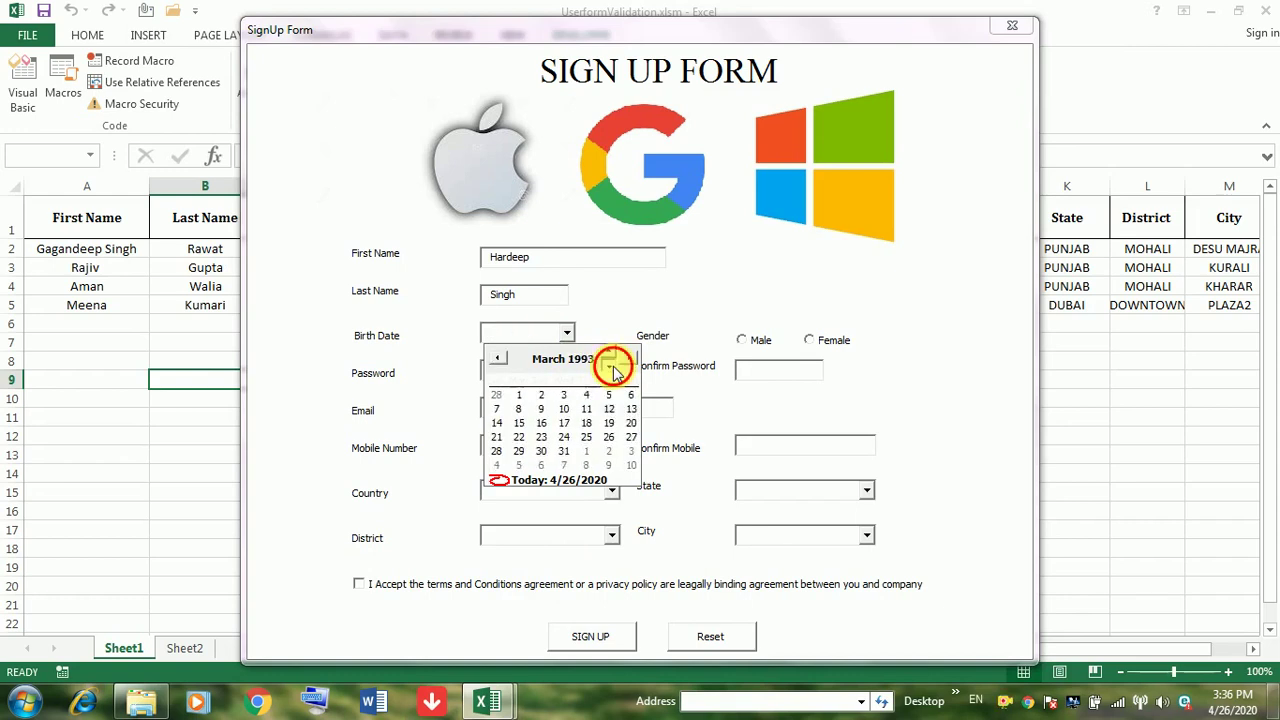
pyautogui.click(613, 369)
pyautogui.click(613, 369)
pyautogui.click(613, 369)
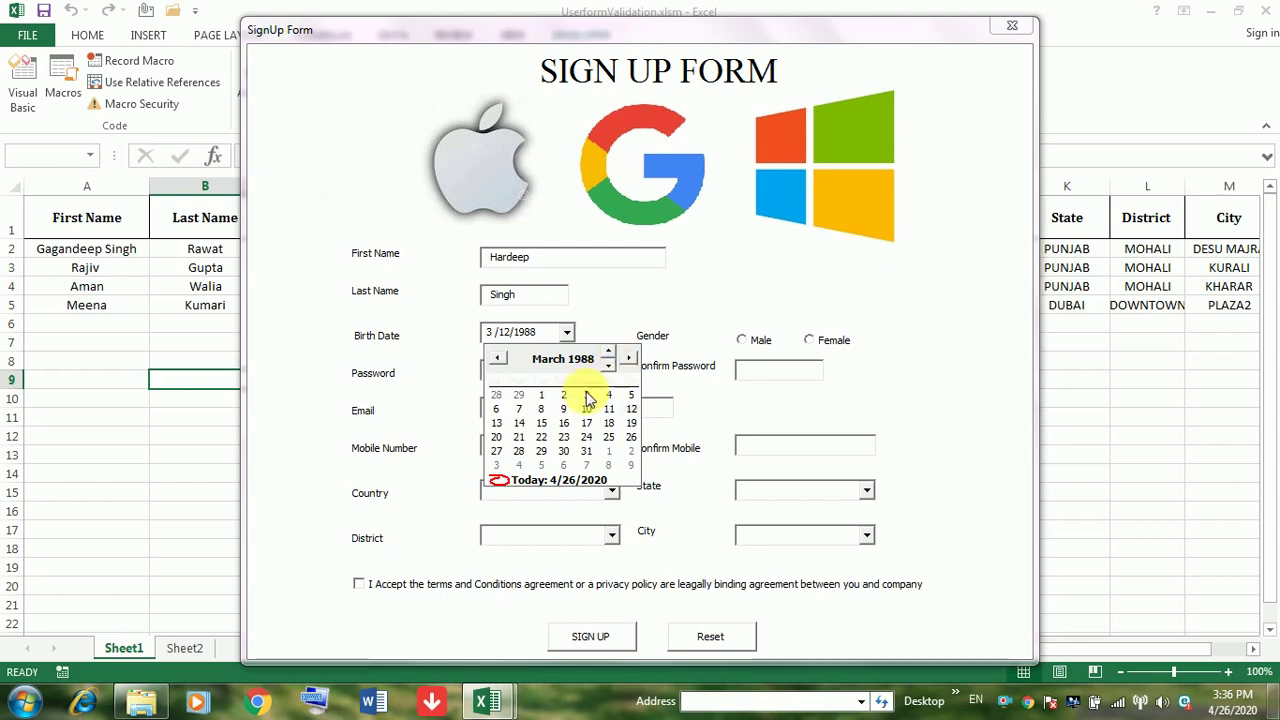
pyautogui.click(543, 437)
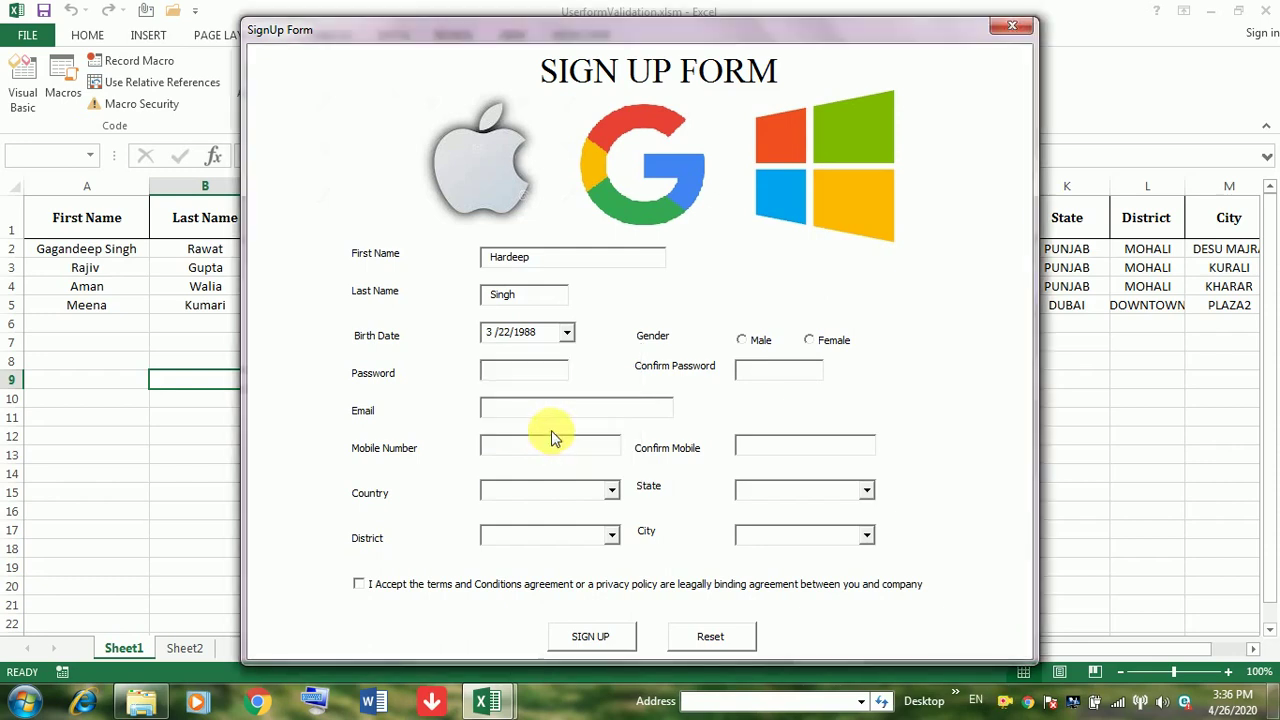
# Submit to trigger the Kindly Select Gender warning, then select Male.
pyautogui.click(600, 636)
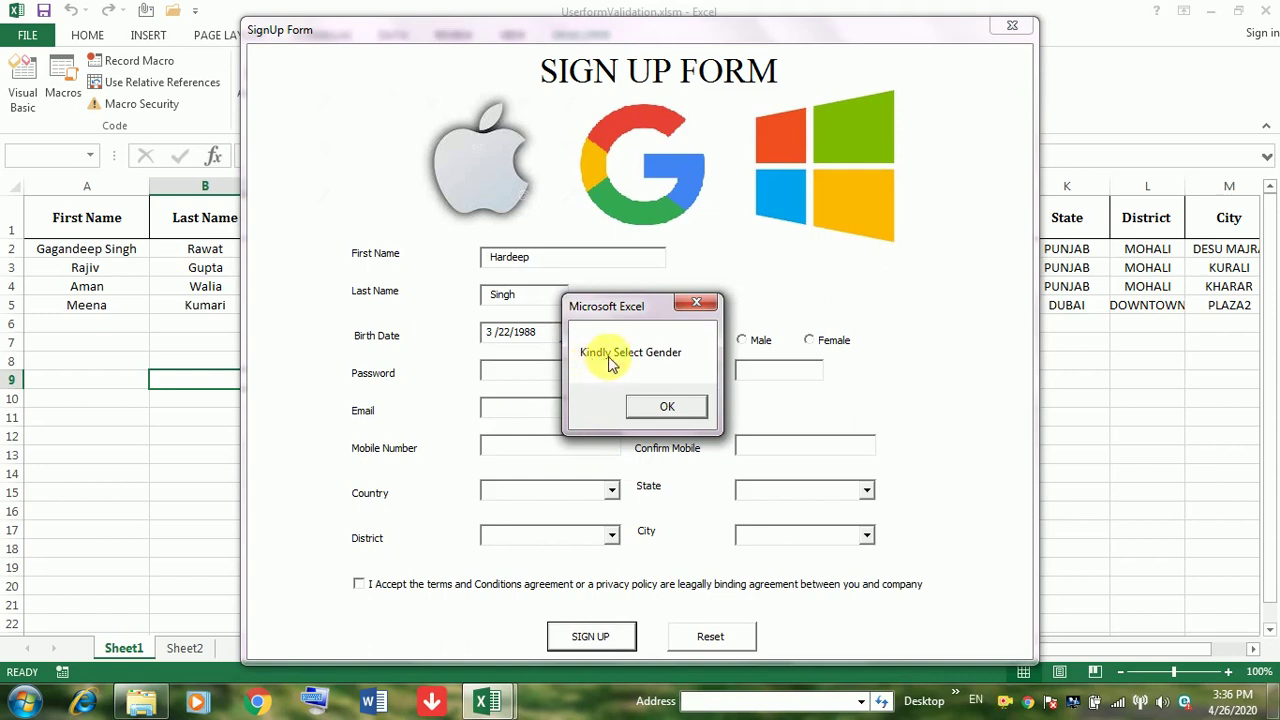
pyautogui.click(663, 411)
pyautogui.click(663, 411)
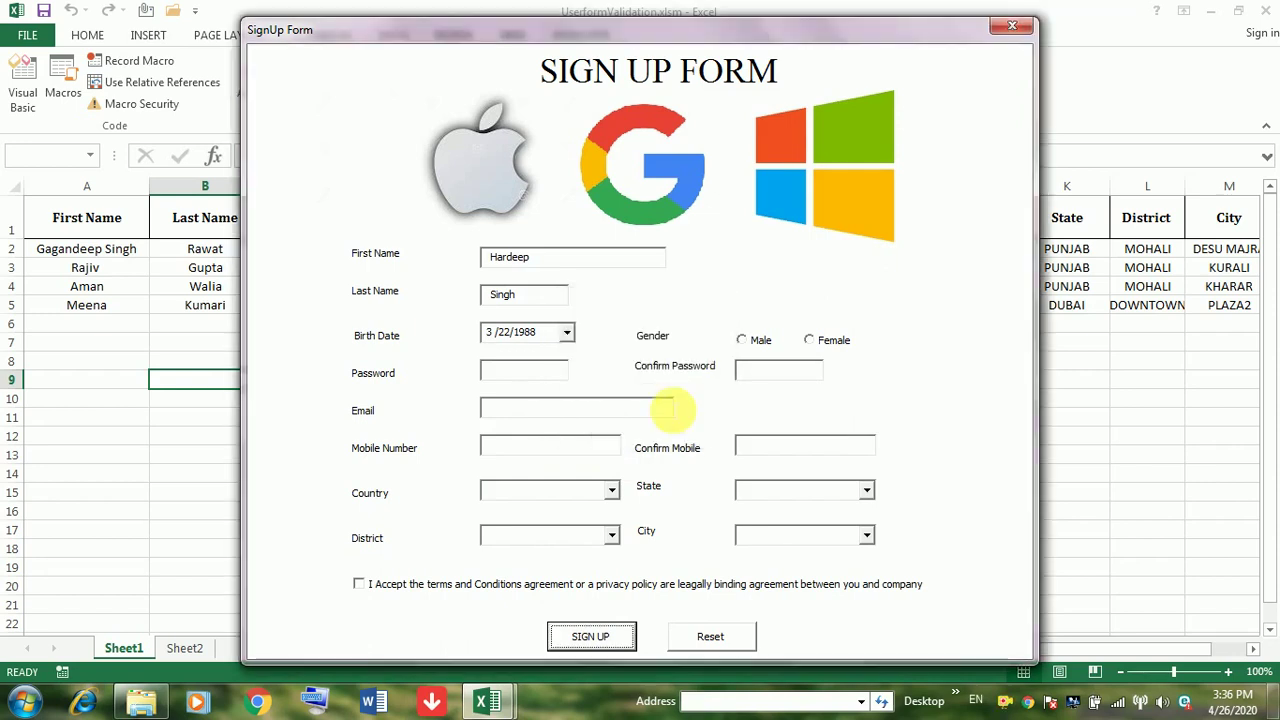
pyautogui.click(741, 340)
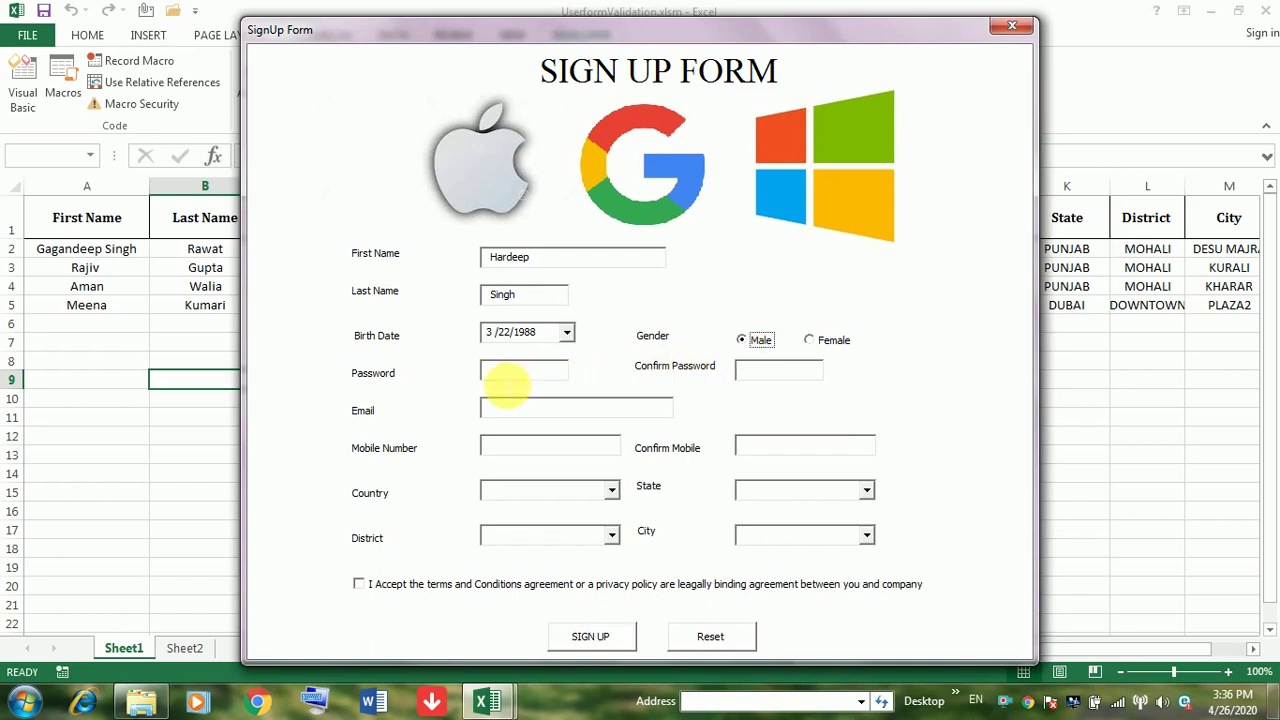
# Fill Password and Confirm Password and submit, getting the 'Password Did not Match' warning.
pyautogui.click(590, 634)
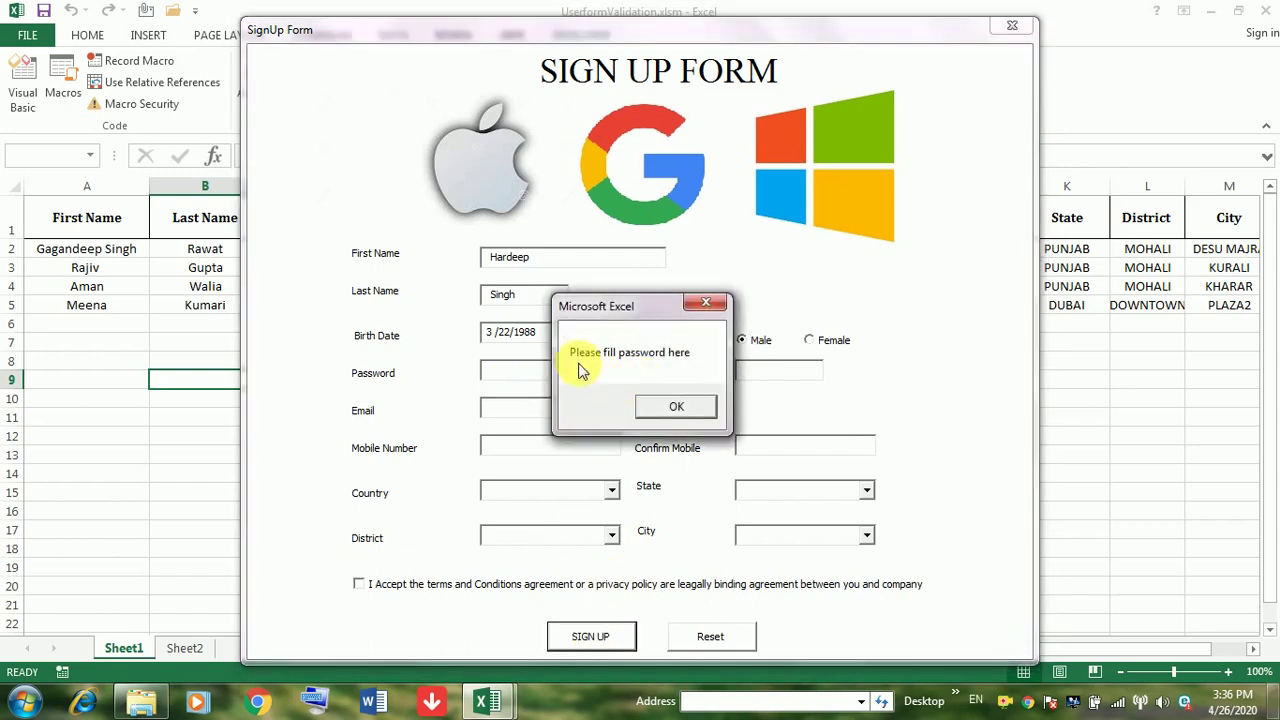
pyautogui.click(663, 405)
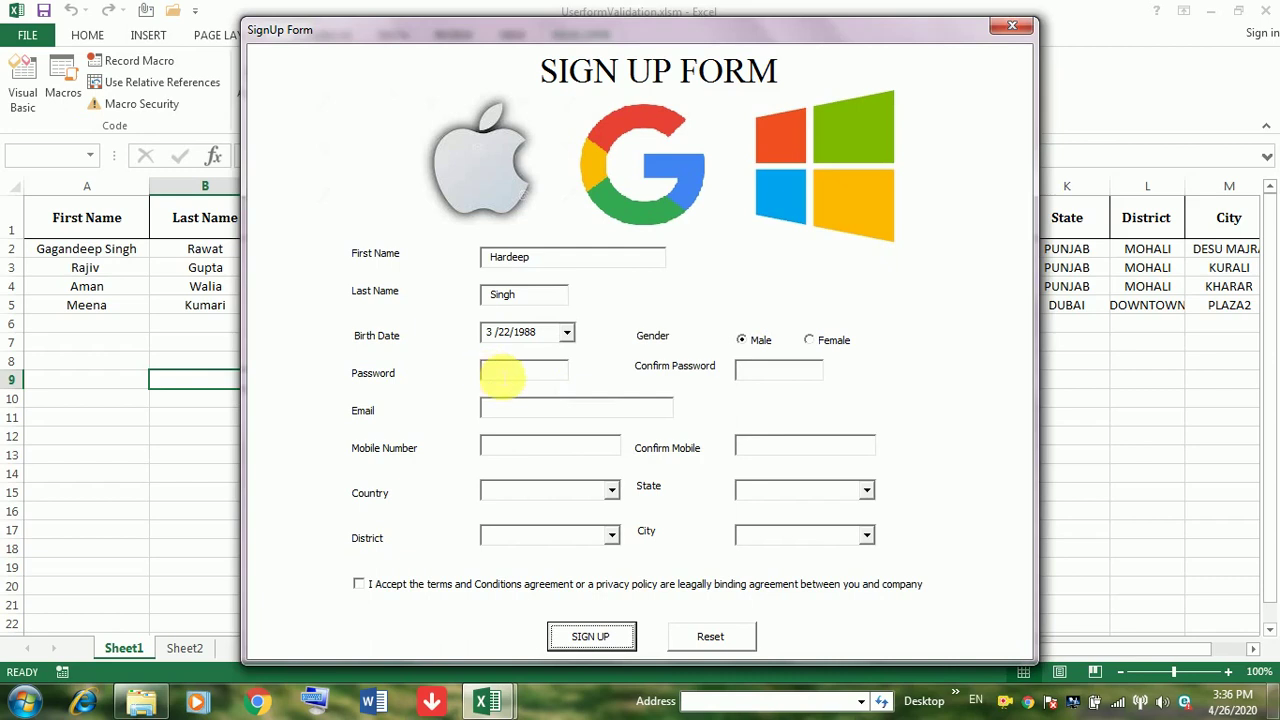
pyautogui.click(487, 372)
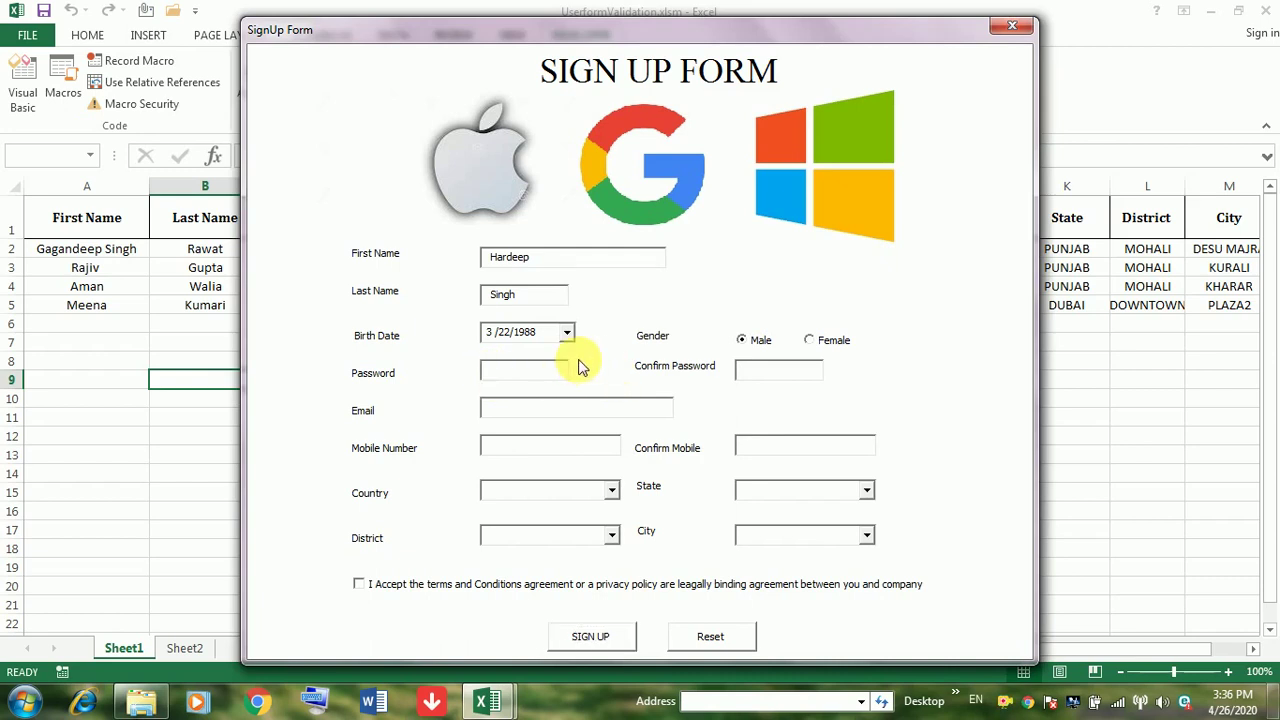
pyautogui.write('1')
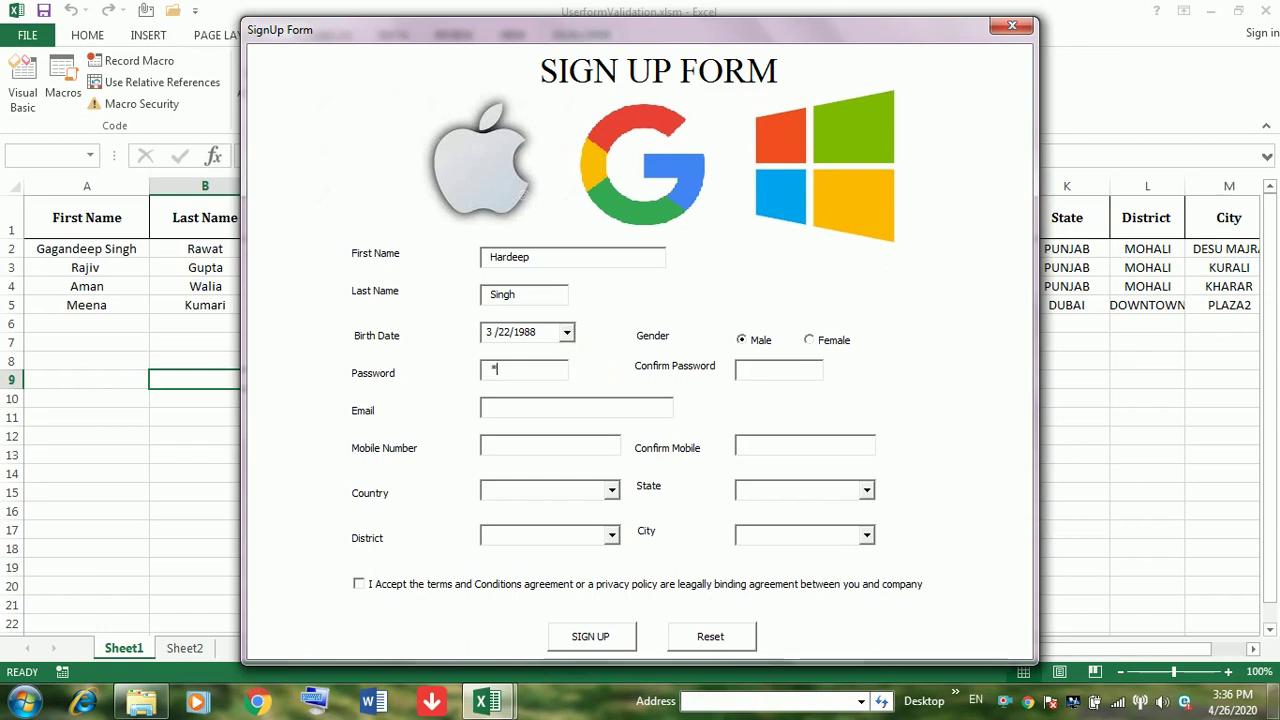
pyautogui.write('23456')
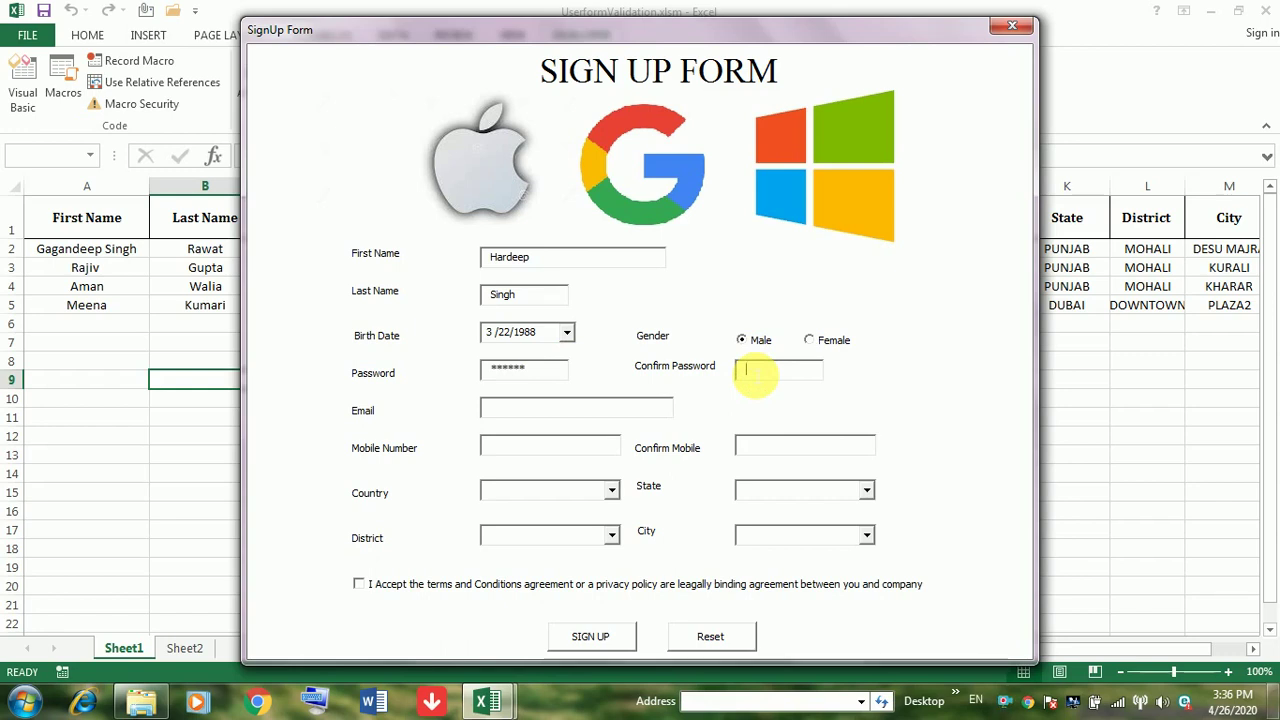
pyautogui.write('1234')
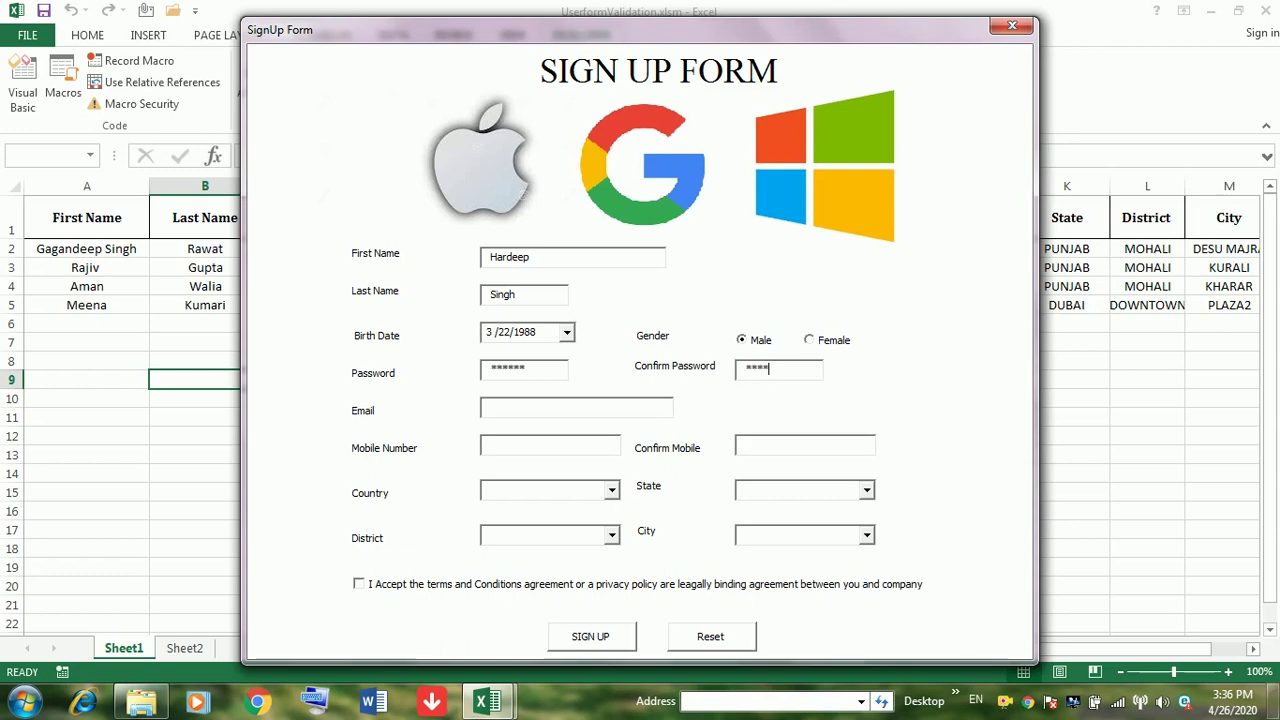
pyautogui.write('56')
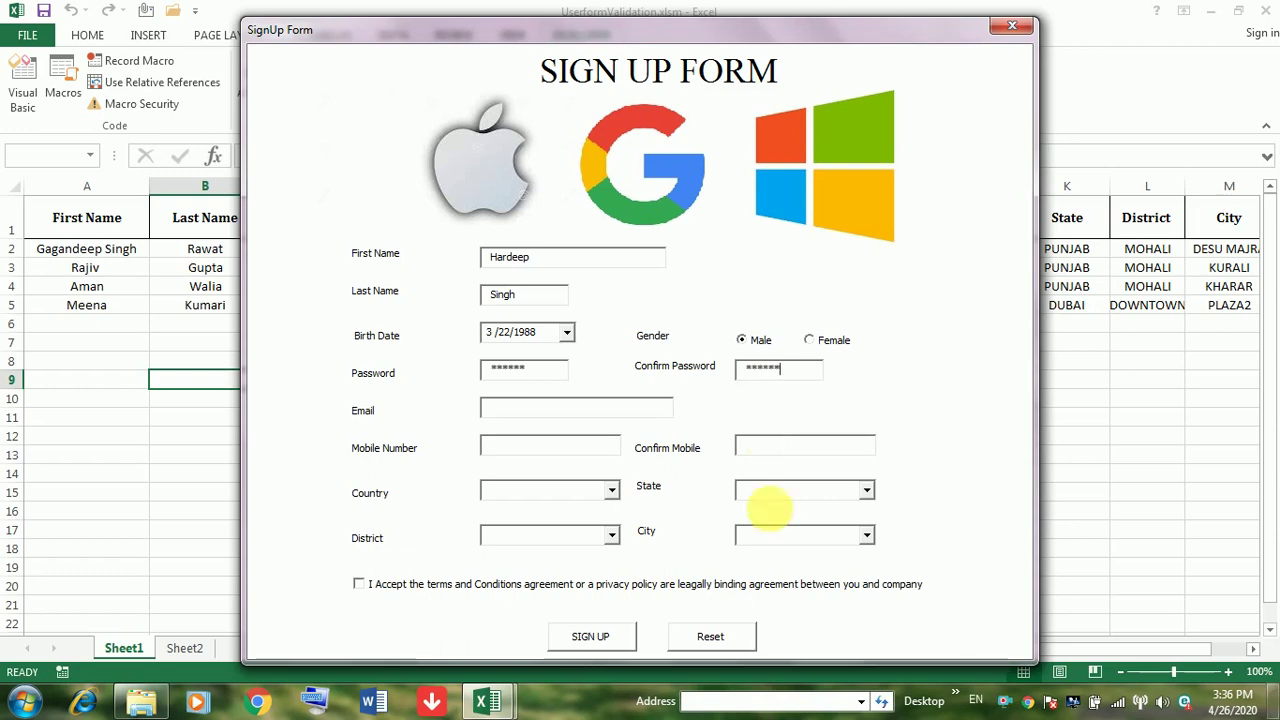
pyautogui.click(588, 640)
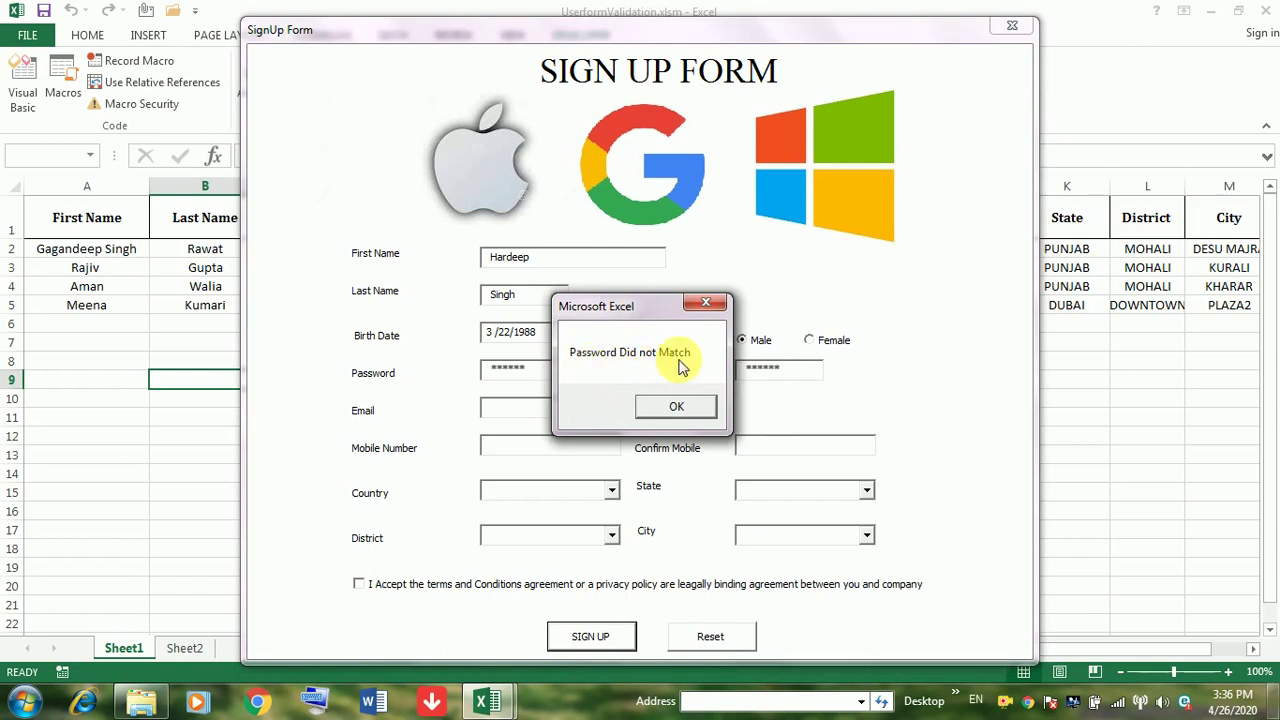
pyautogui.click(670, 410)
pyautogui.click(803, 367)
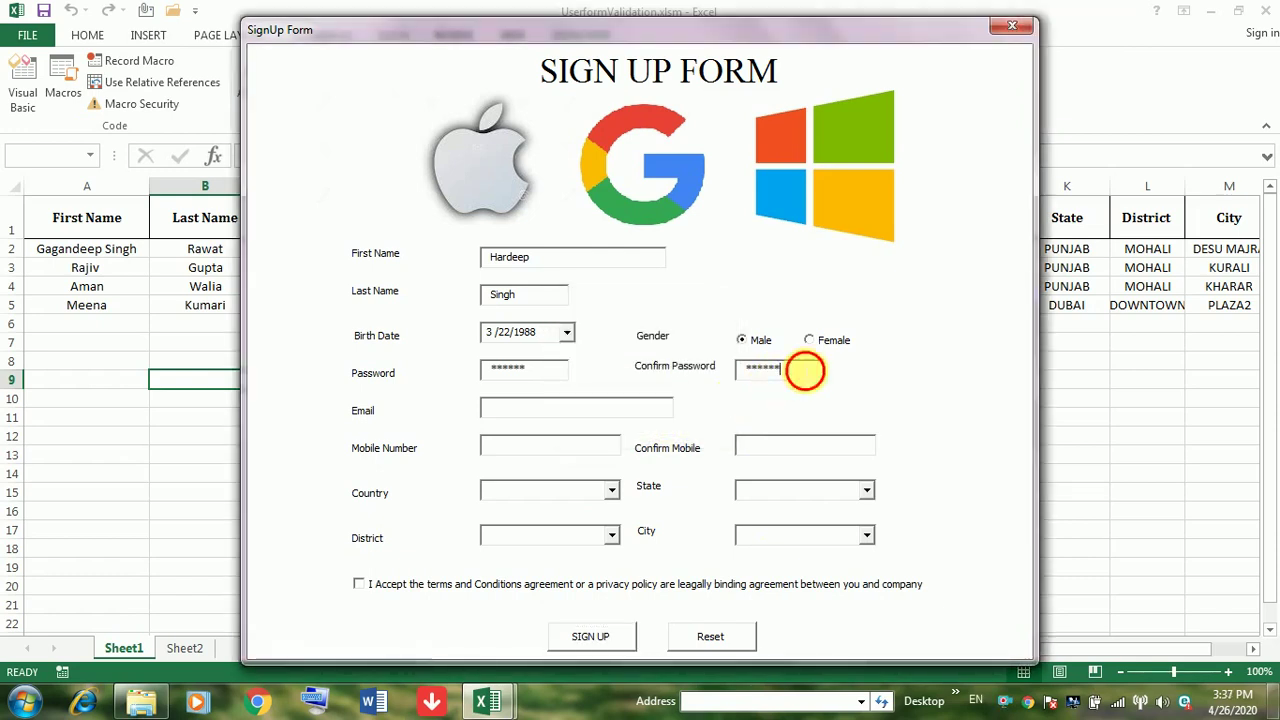
# Correct the Confirm Password entry and submit, dismissing the 'Fill Email address here' warning.
pyautogui.press('BackSpace')
pyautogui.press('BackSpace')
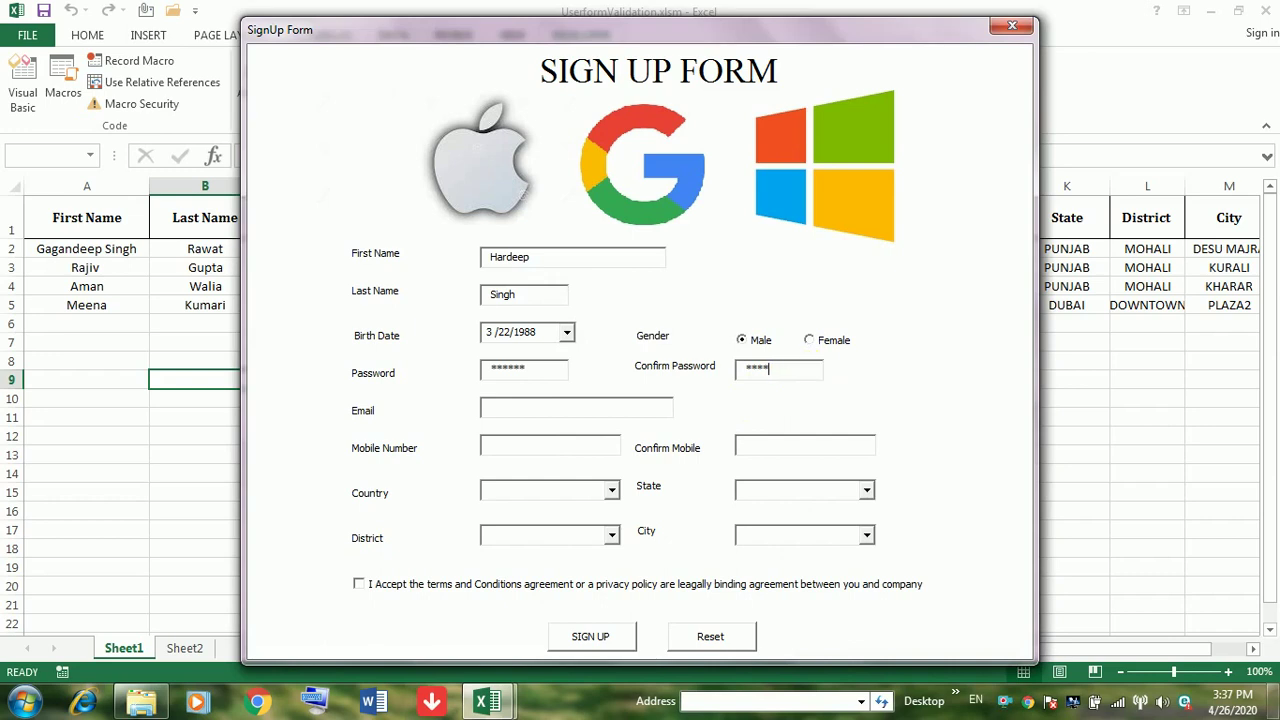
pyautogui.press('BackSpace')
pyautogui.write('45')
pyautogui.write('6')
pyautogui.click(577, 641)
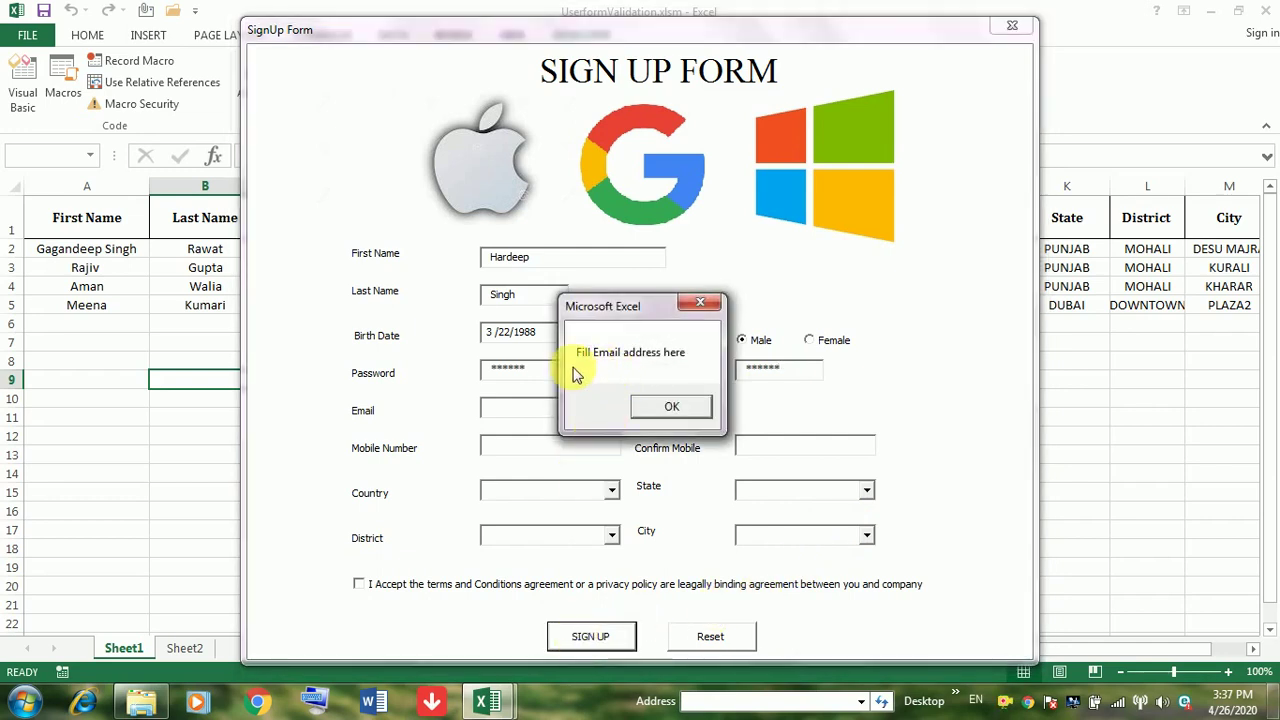
pyautogui.click(671, 409)
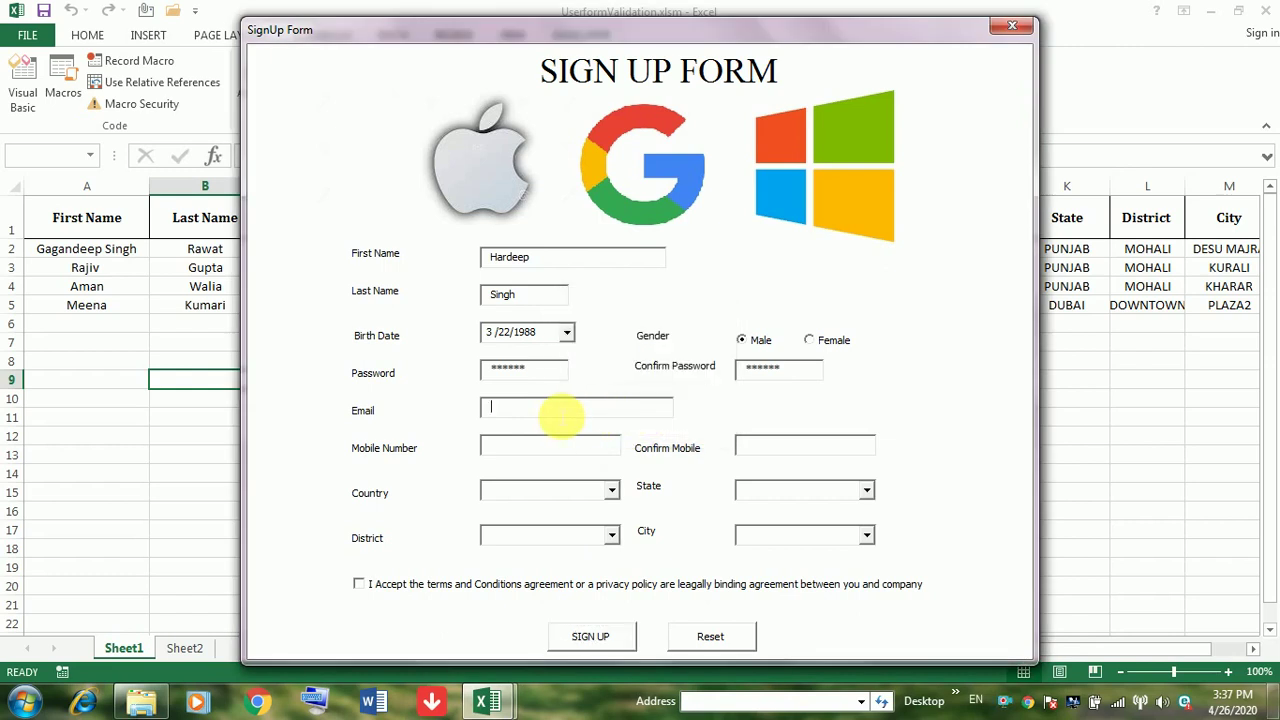
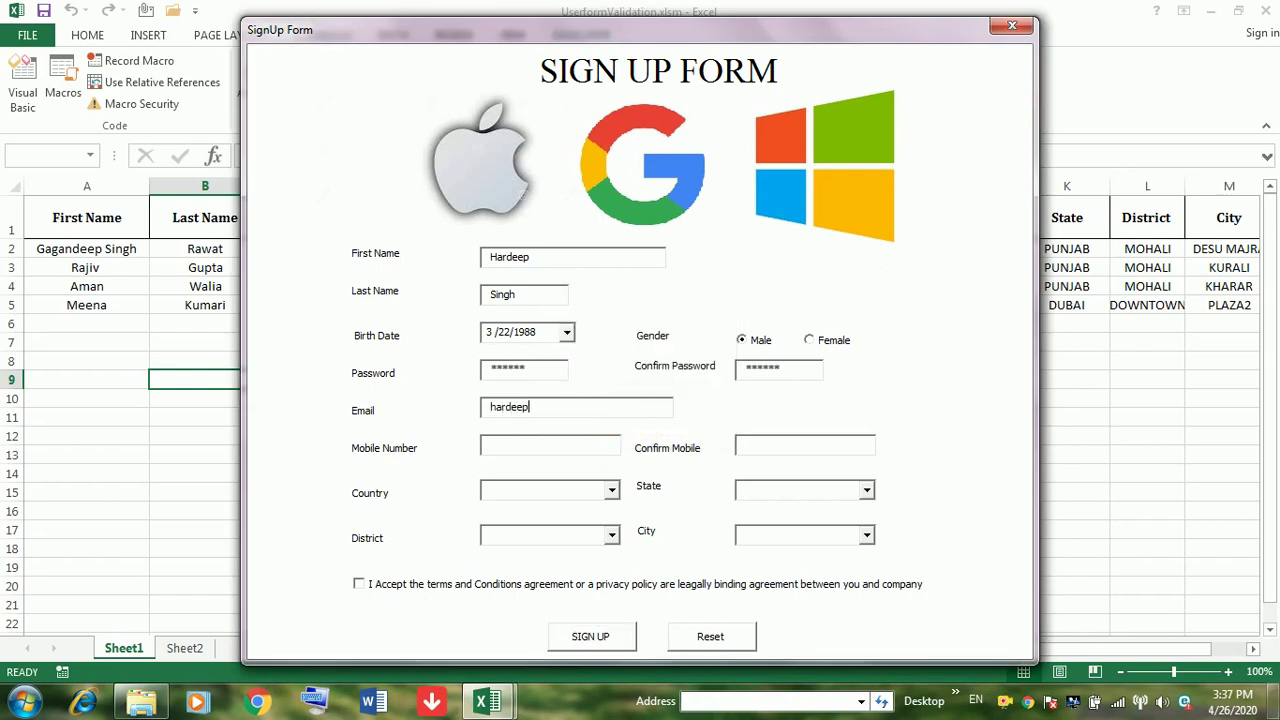
# Enter the email address and submit, dismissing the missing-mobile warning.
pyautogui.click(589, 638)
pyautogui.click(657, 403)
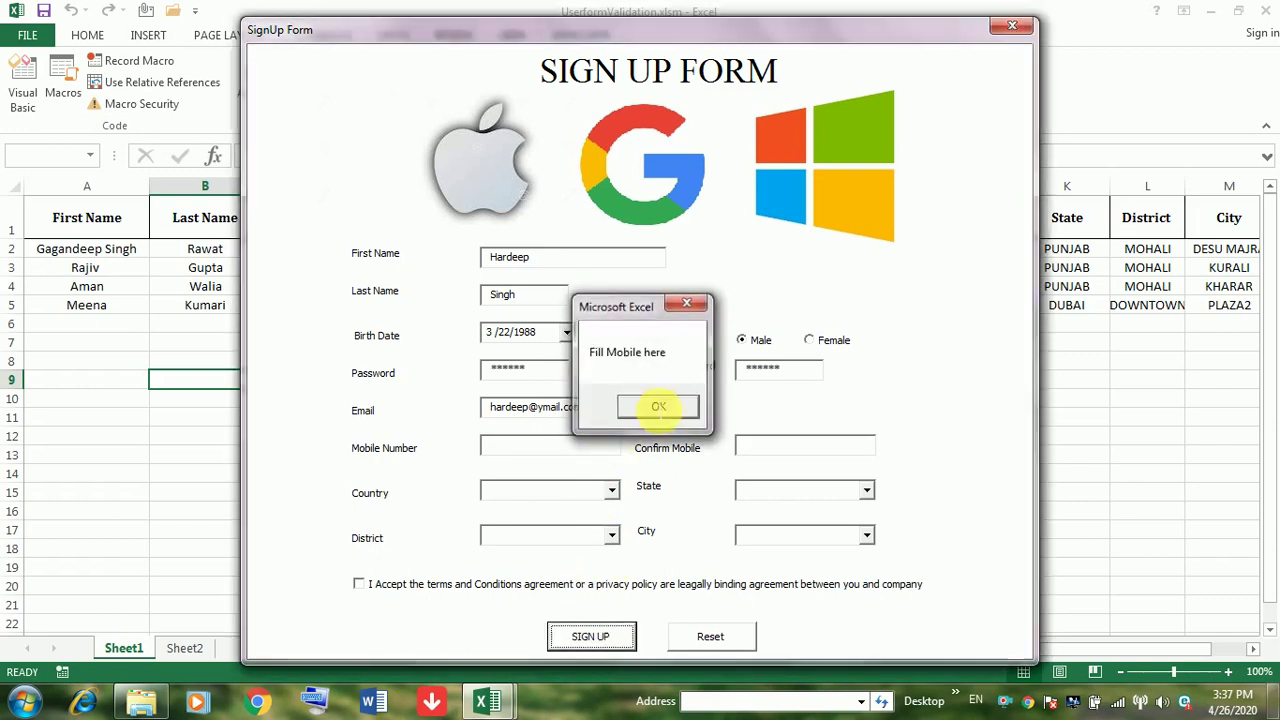
pyautogui.click(540, 447)
# Fill in the Mobile Number field.
pyautogui.click(544, 450)
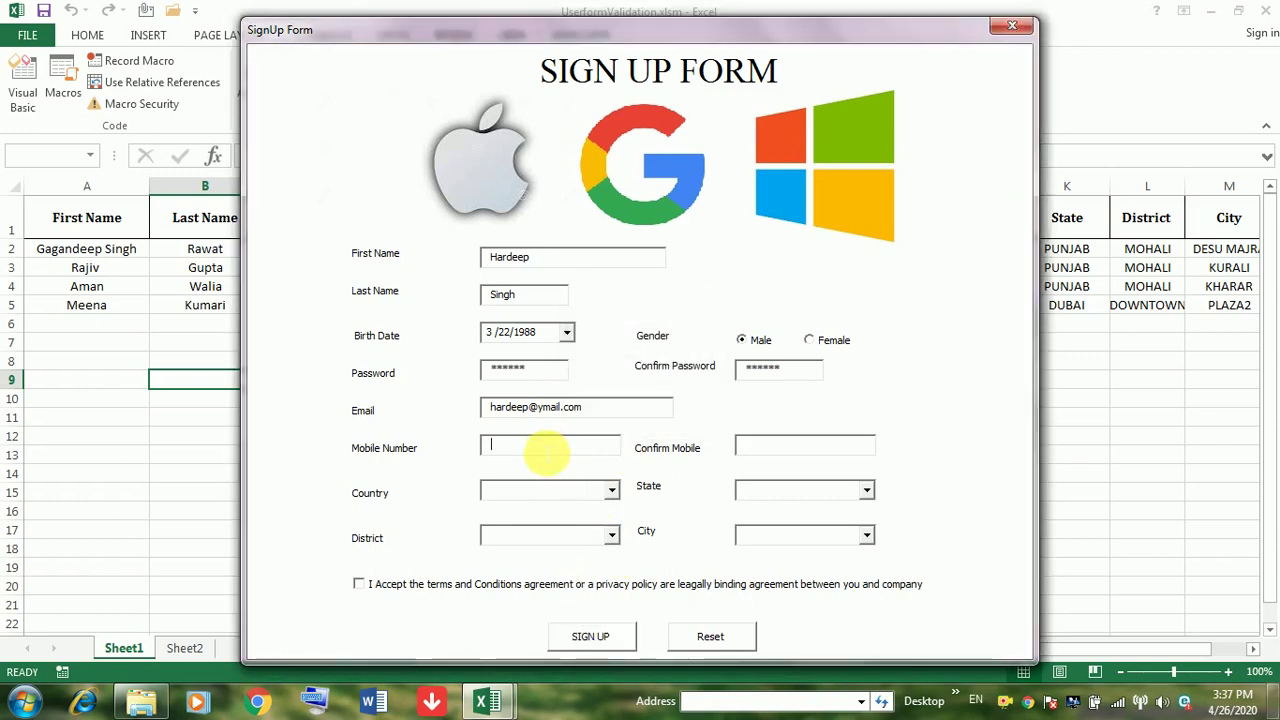
pyautogui.write('9888')
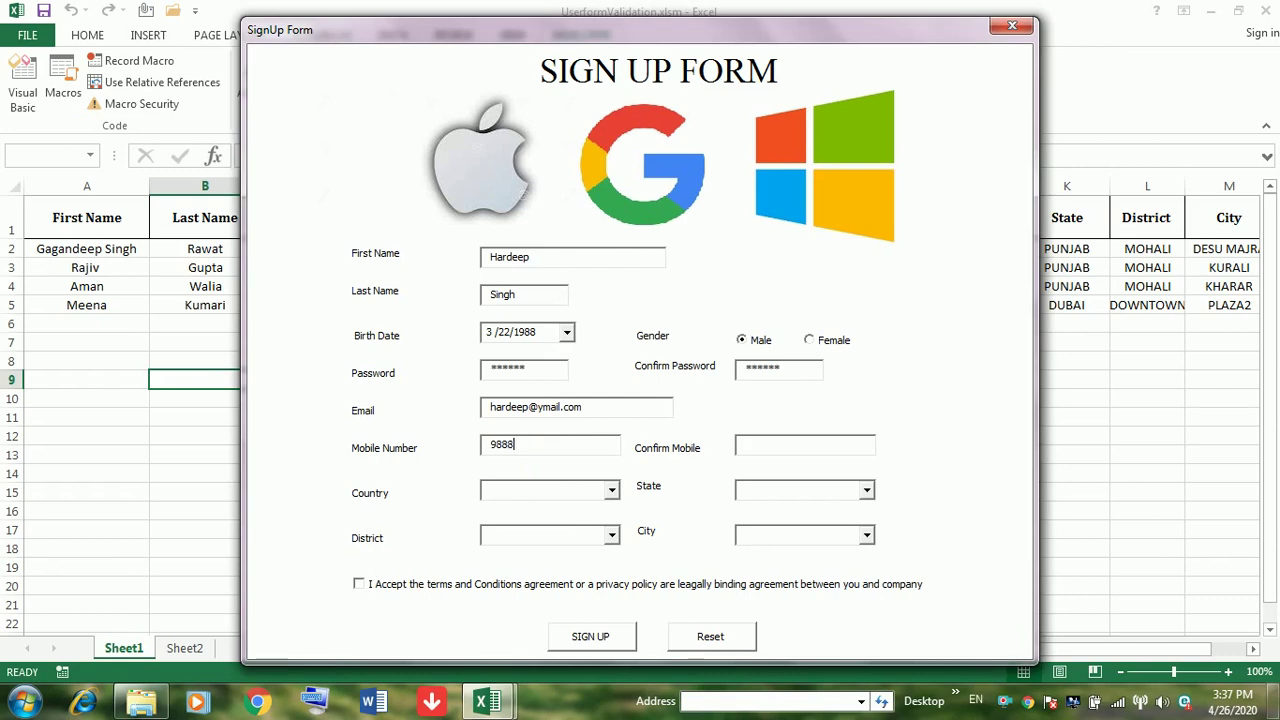
pyautogui.write('8')
pyautogui.write('8')
pyautogui.write('888')
pyautogui.click(777, 441)
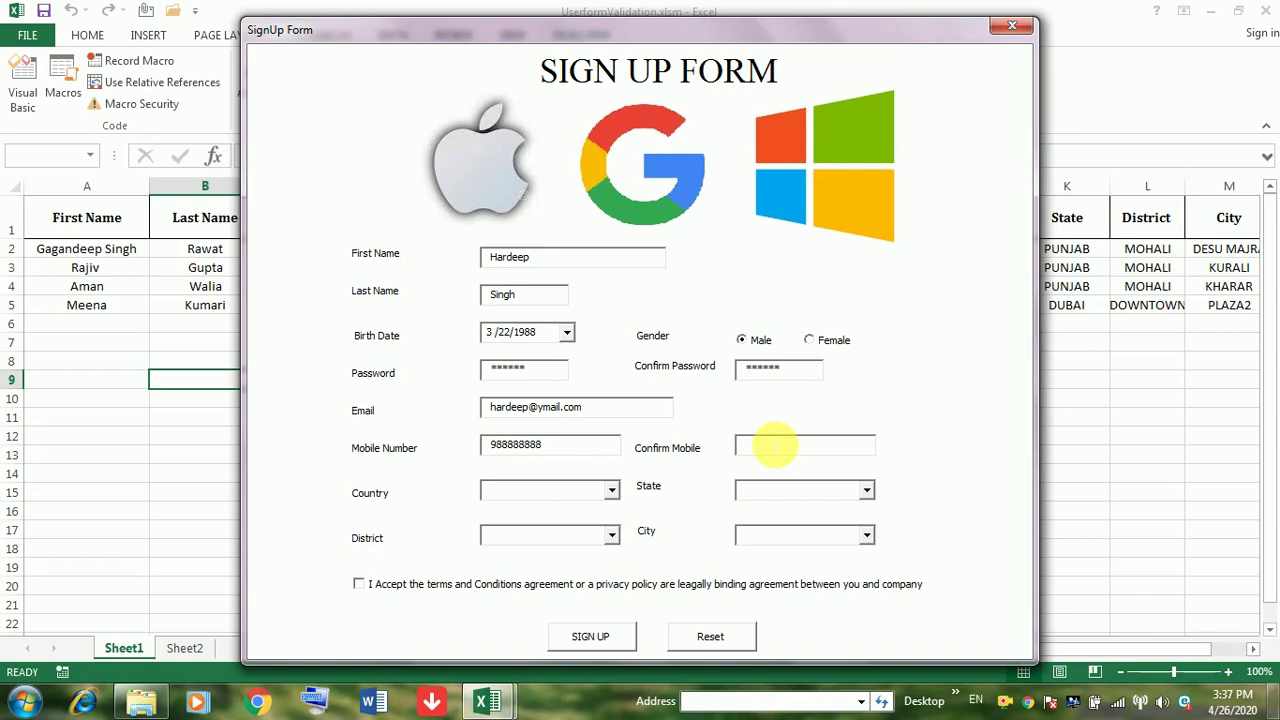
# Enter Confirm Mobile, hit the mismatch warning, and retype it to match the mobile number.
pyautogui.write('9')
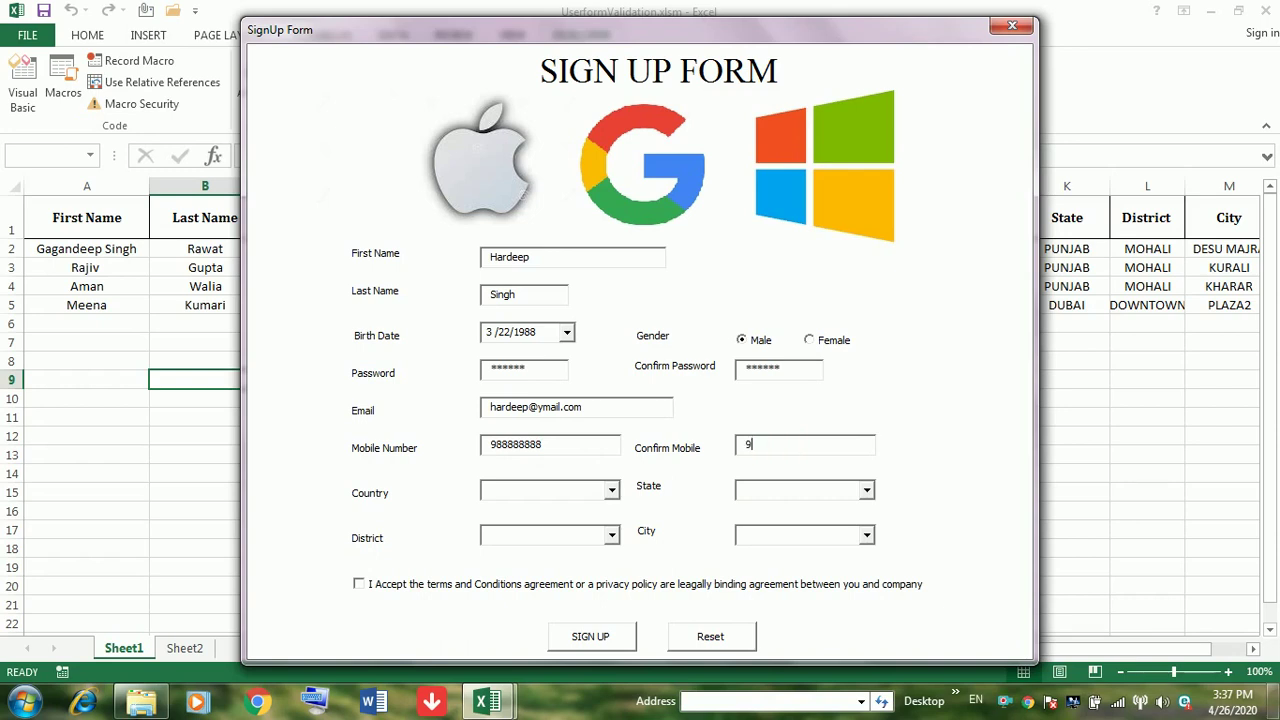
pyautogui.write('77777777')
pyautogui.click(577, 640)
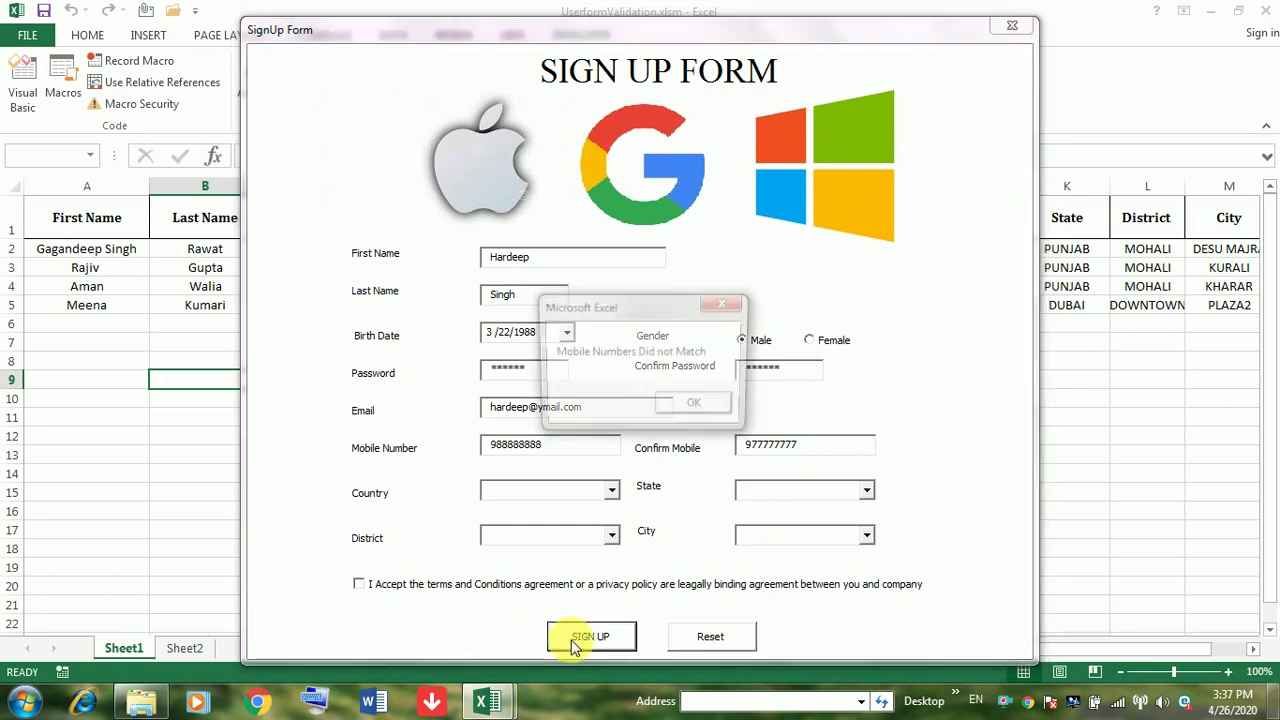
pyautogui.click(697, 410)
pyautogui.click(800, 446)
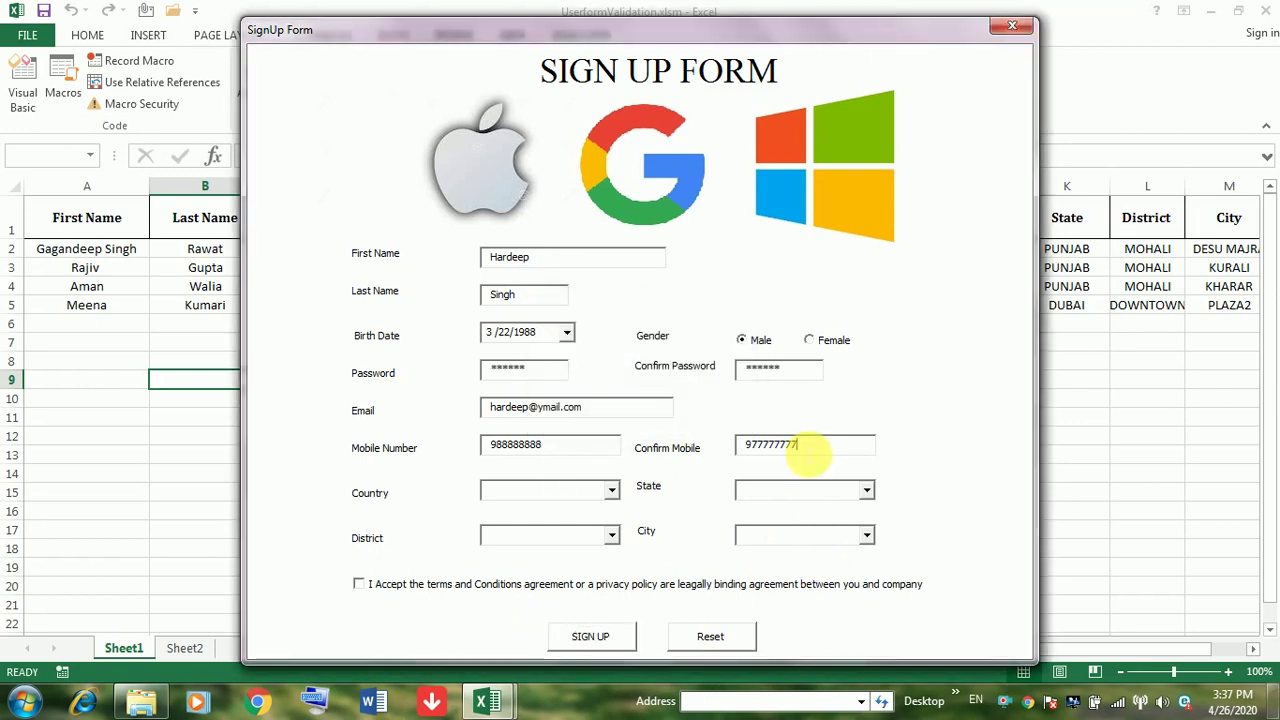
pyautogui.press('BackSpace')
pyautogui.press('BackSpace')
pyautogui.press('BackSpace')
pyautogui.press('BackSpace')
pyautogui.press('BackSpace')
pyautogui.press('BackSpace')
pyautogui.press('BackSpace')
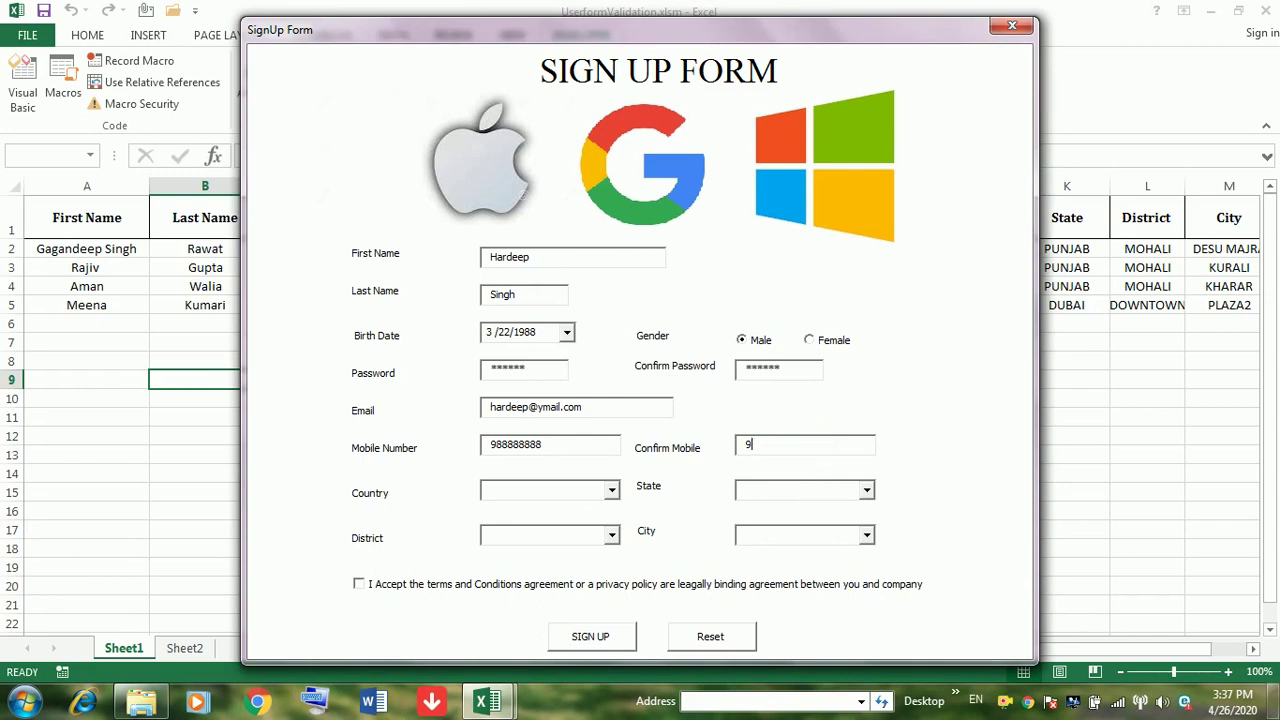
pyautogui.write('888888')
pyautogui.write('88')
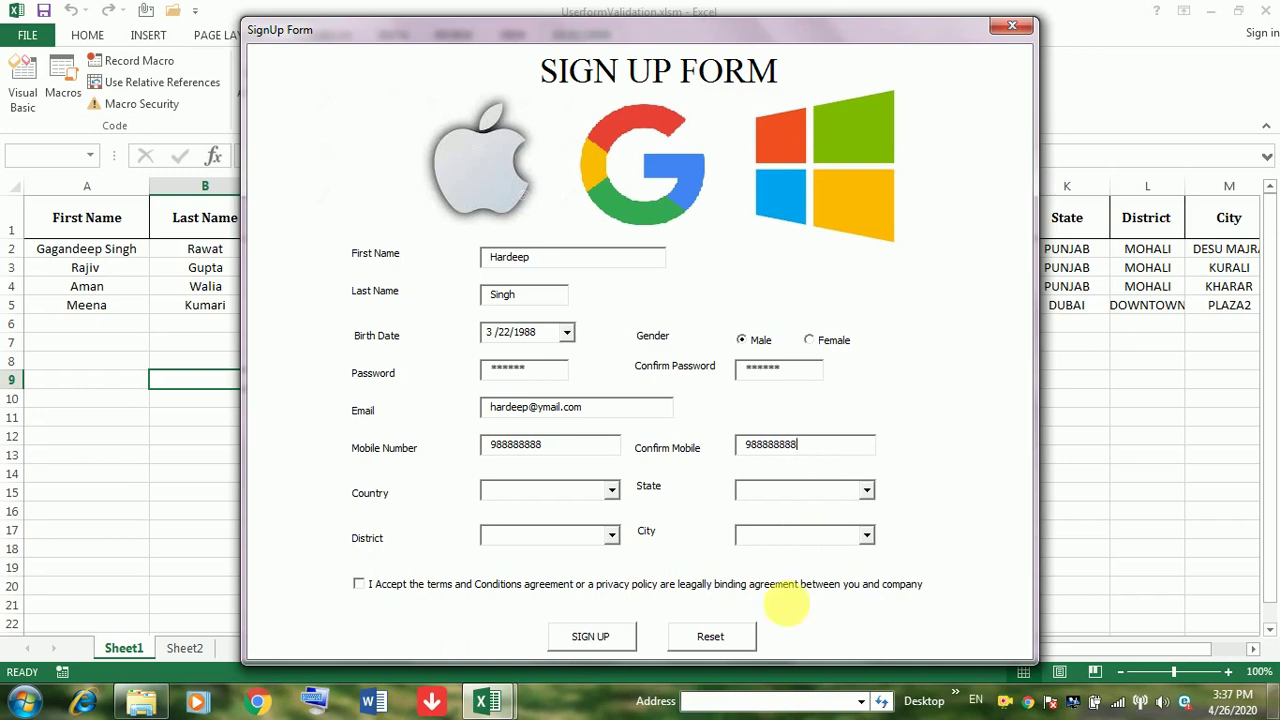
# Set Country to INDIA and State to PUNJAB after the form's selection warnings.
pyautogui.click(592, 632)
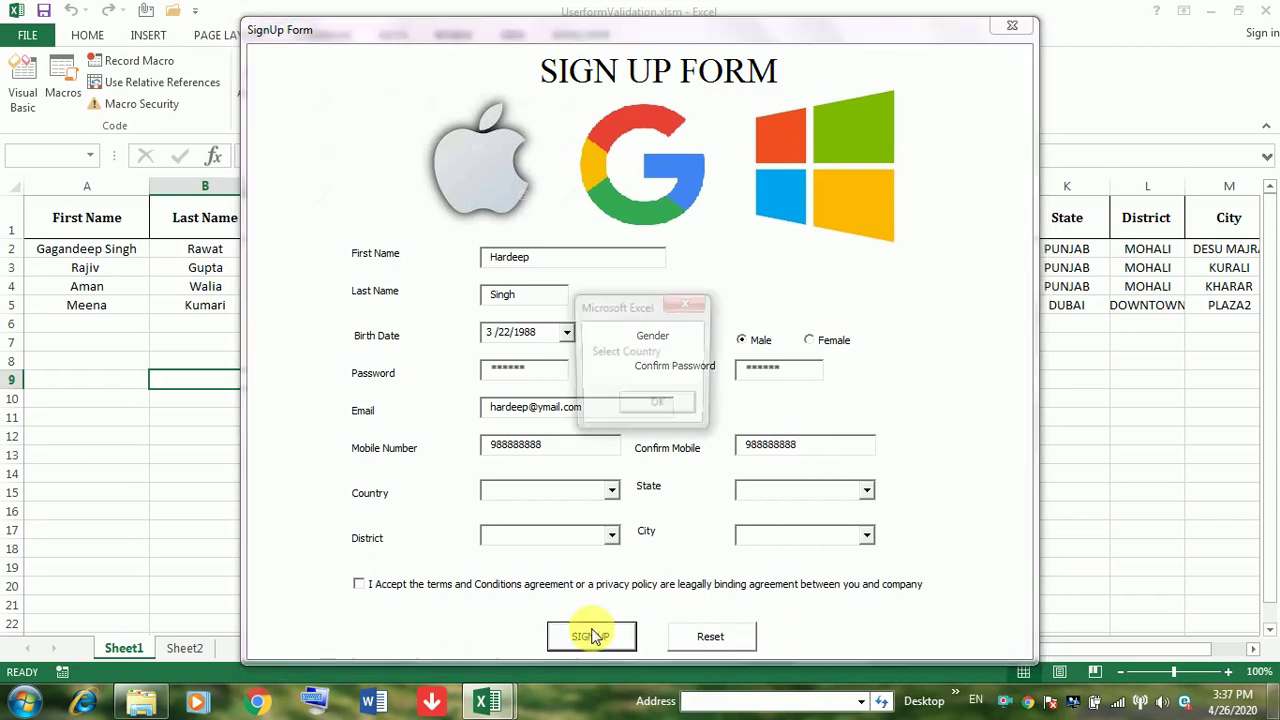
pyautogui.click(645, 406)
pyautogui.click(610, 490)
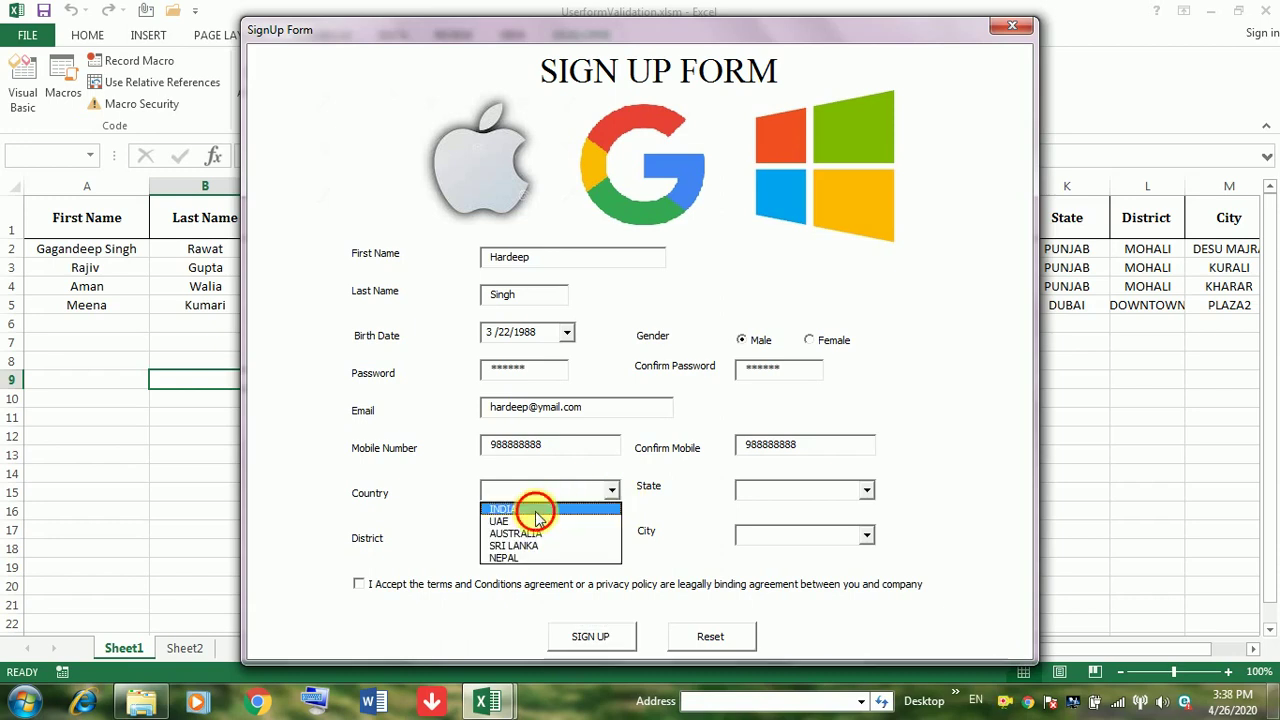
pyautogui.click(530, 509)
pyautogui.click(600, 640)
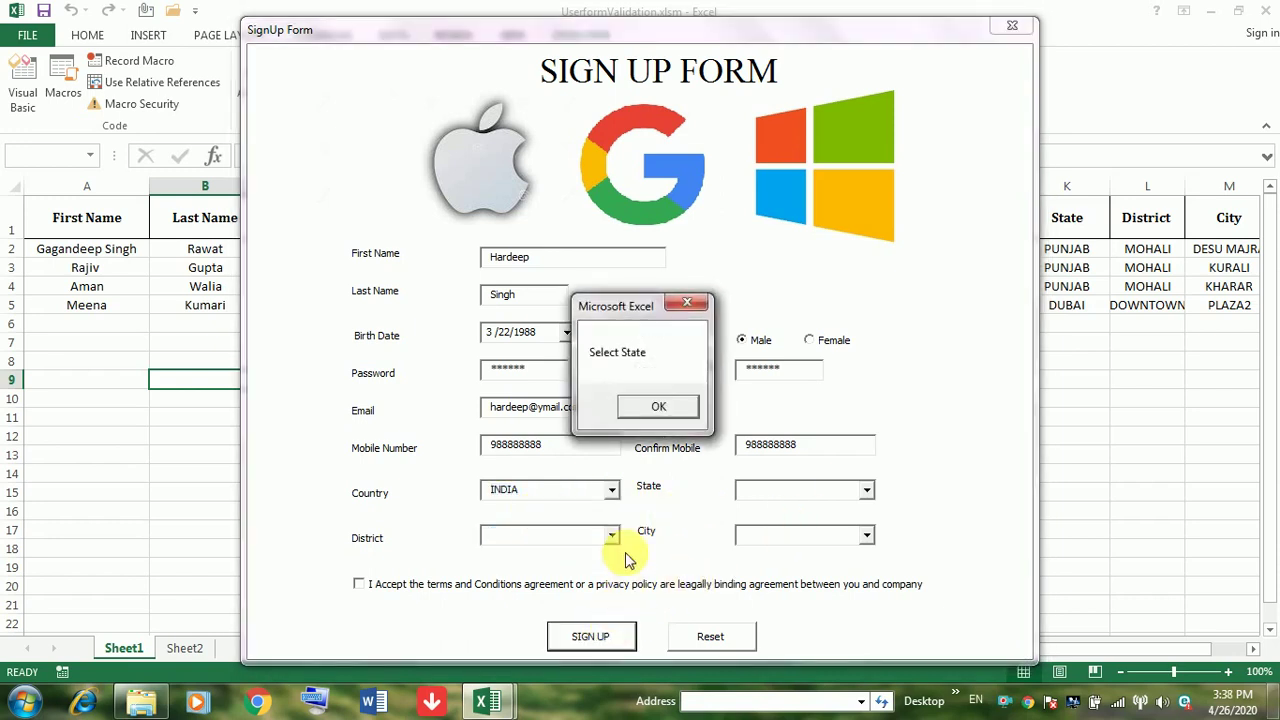
pyautogui.click(648, 406)
pyautogui.click(866, 489)
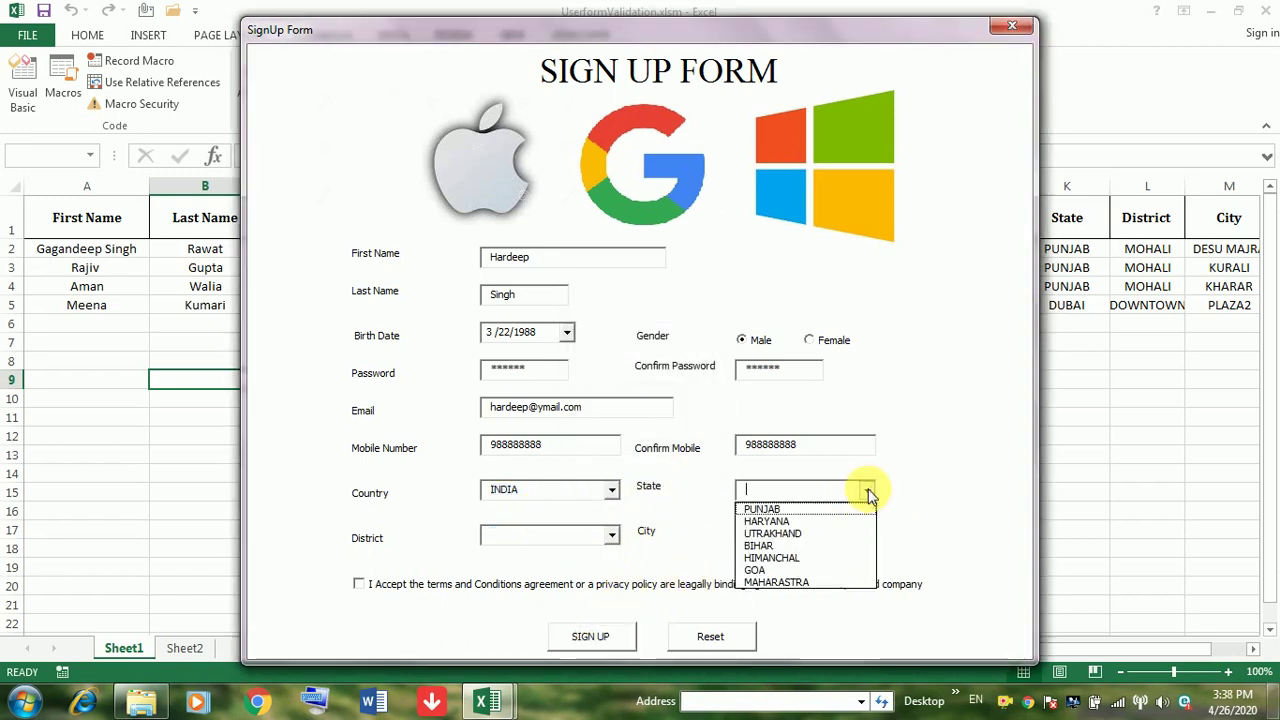
pyautogui.click(810, 508)
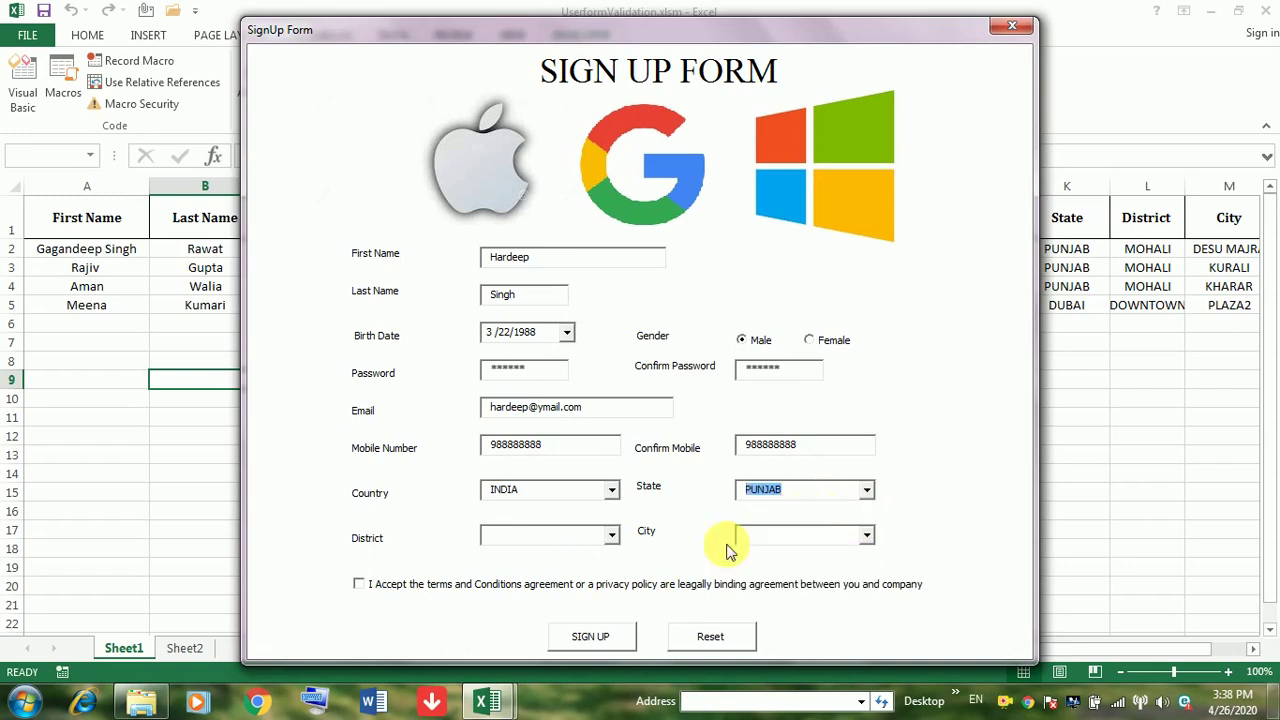
# Set District to MOHALI and City to DESU MAJRA after the form's selection warnings.
pyautogui.click(606, 638)
pyautogui.click(662, 410)
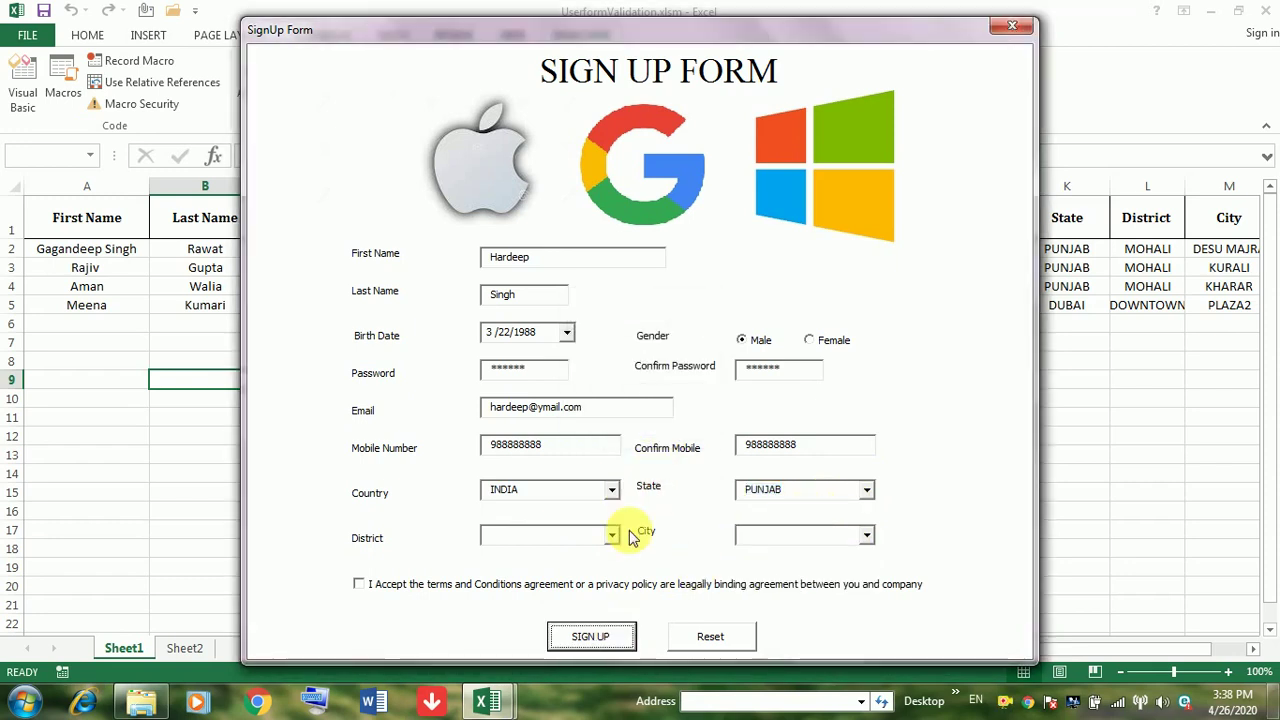
pyautogui.click(611, 535)
pyautogui.click(590, 556)
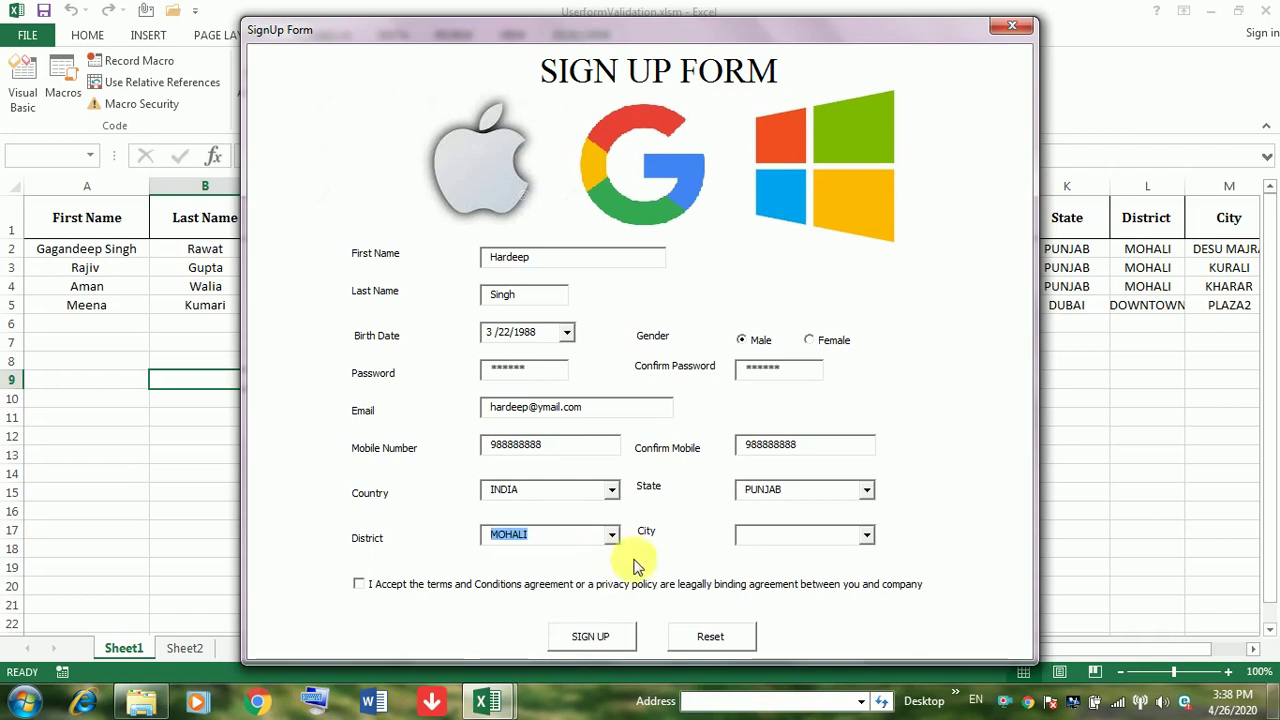
pyautogui.click(600, 636)
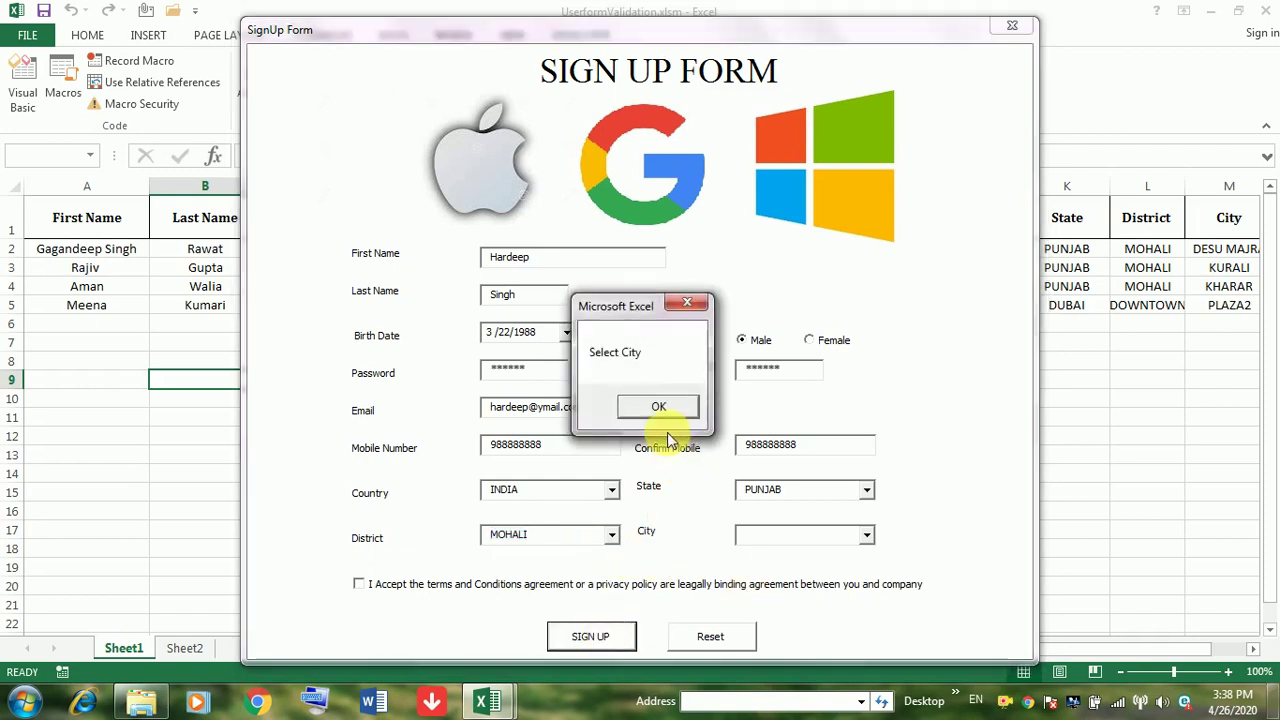
pyautogui.click(658, 404)
pyautogui.click(866, 535)
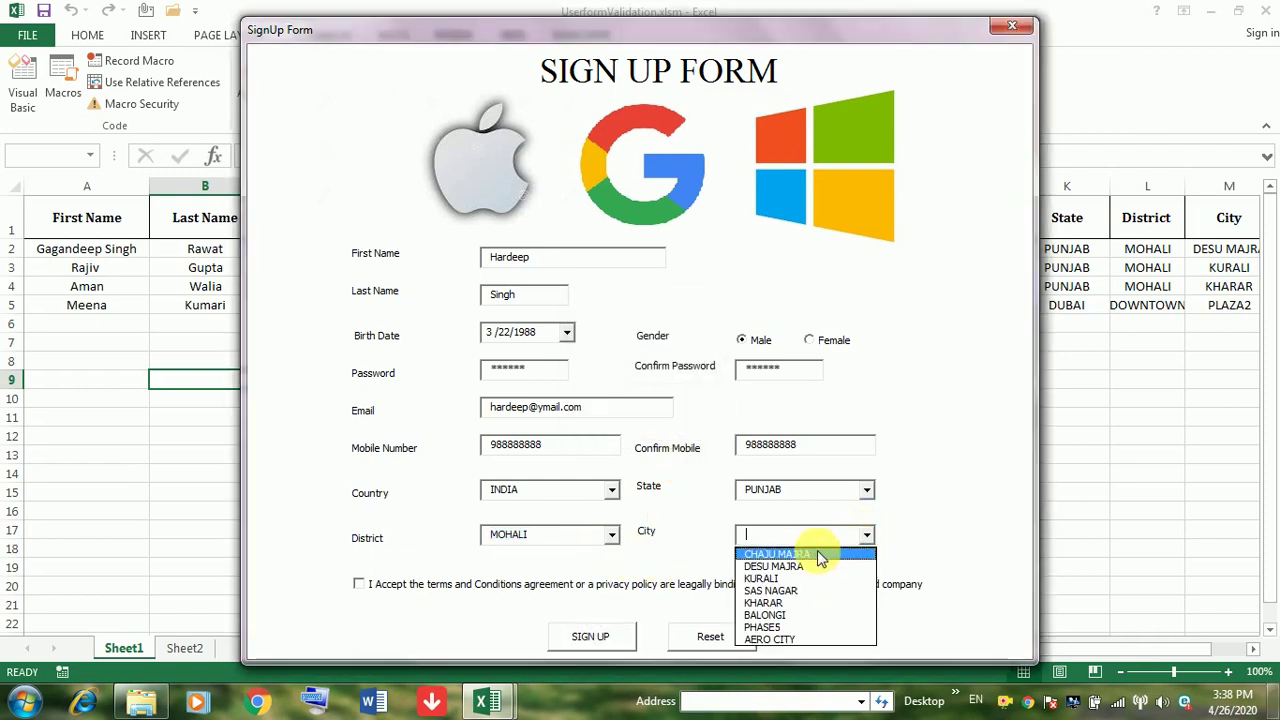
pyautogui.click(800, 566)
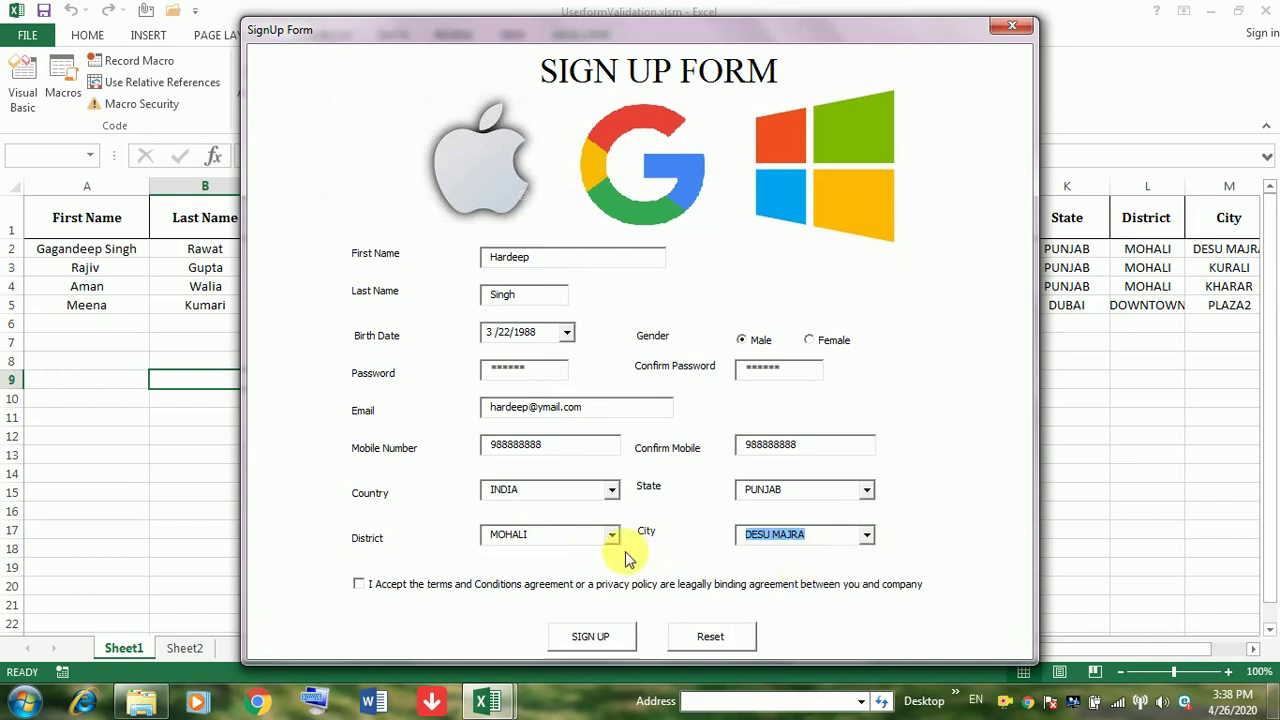
# Accept the terms, submit the completed sign-up as row 6, and close the form.
pyautogui.click(437, 590)
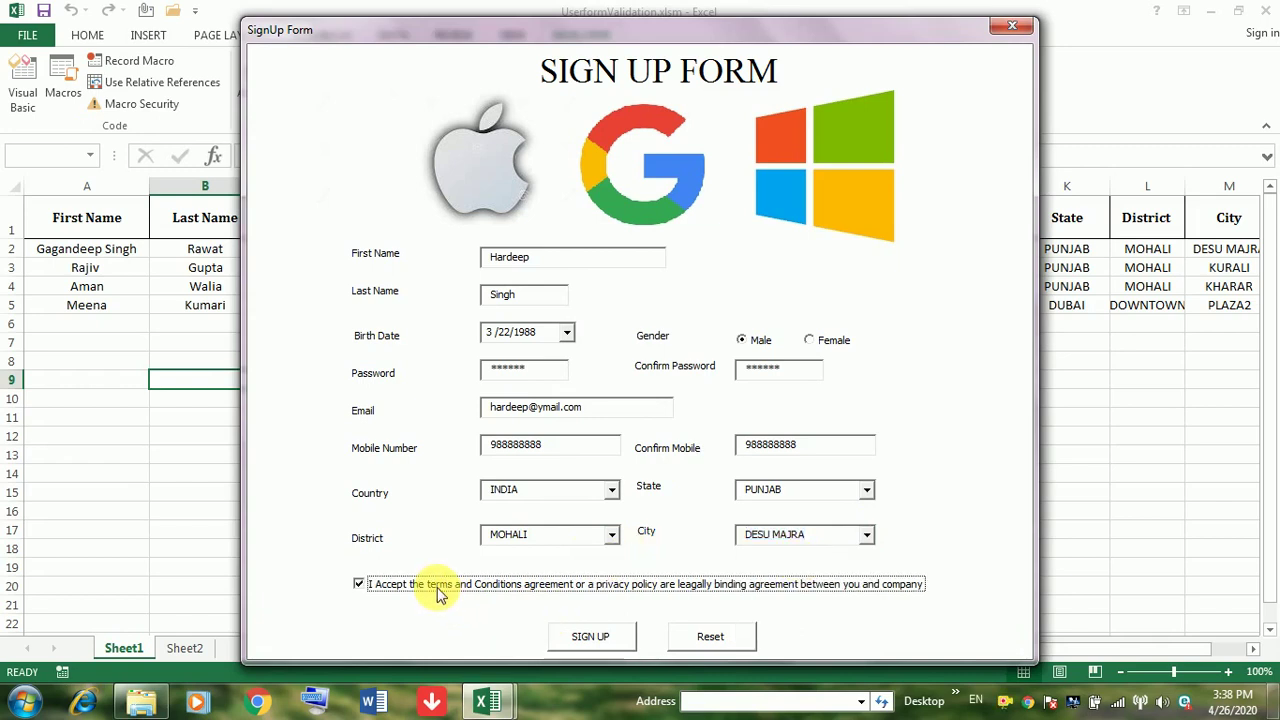
pyautogui.click(590, 637)
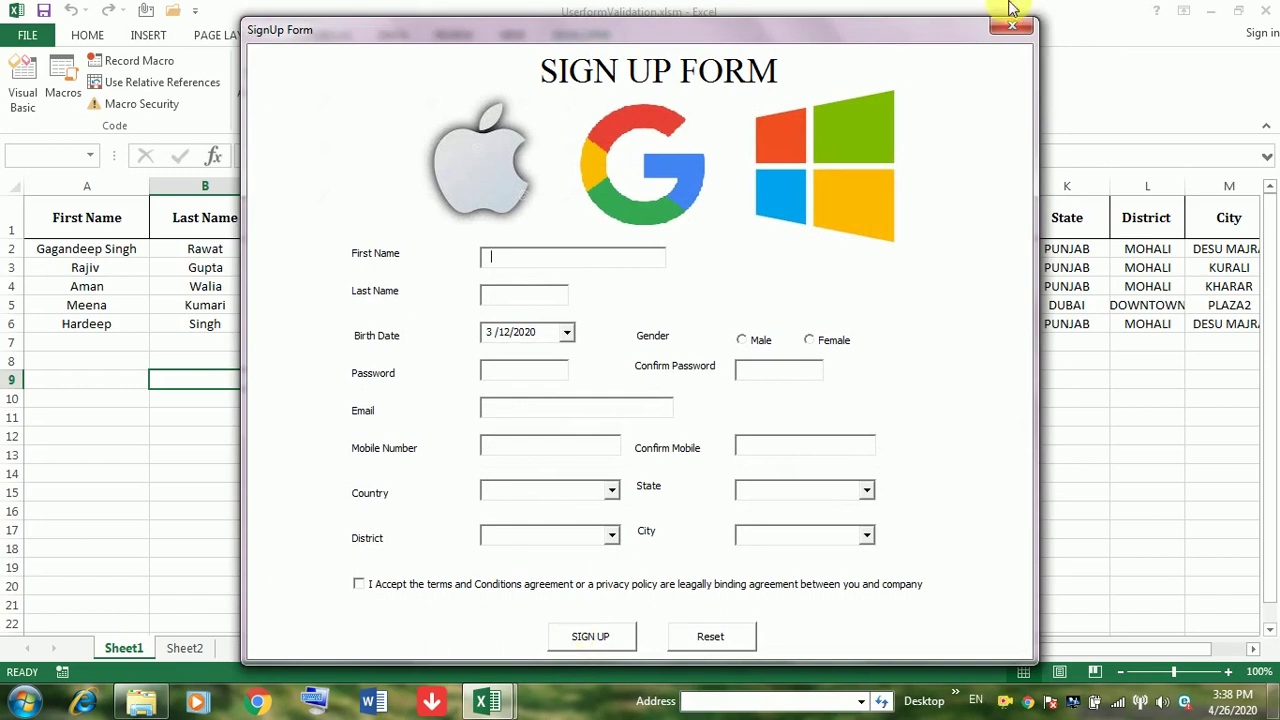
pyautogui.click(1012, 22)
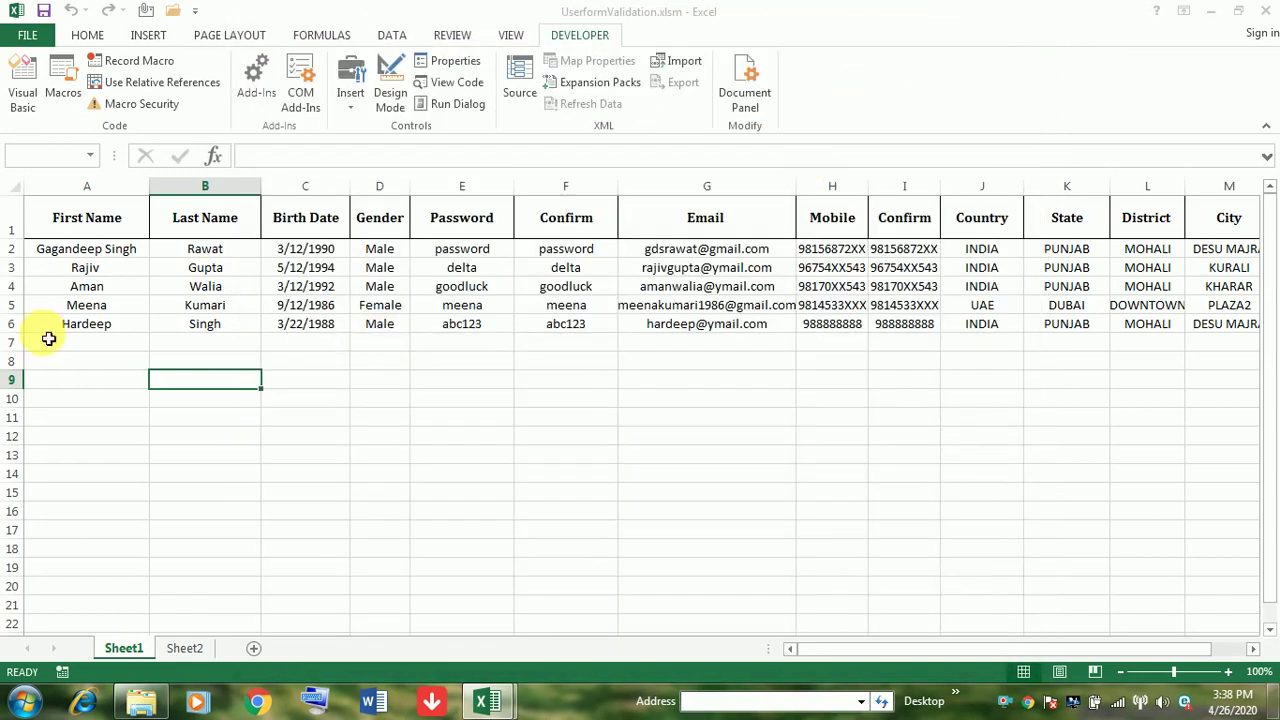
pyautogui.moveTo(71, 328); pyautogui.dragTo(1208, 325)
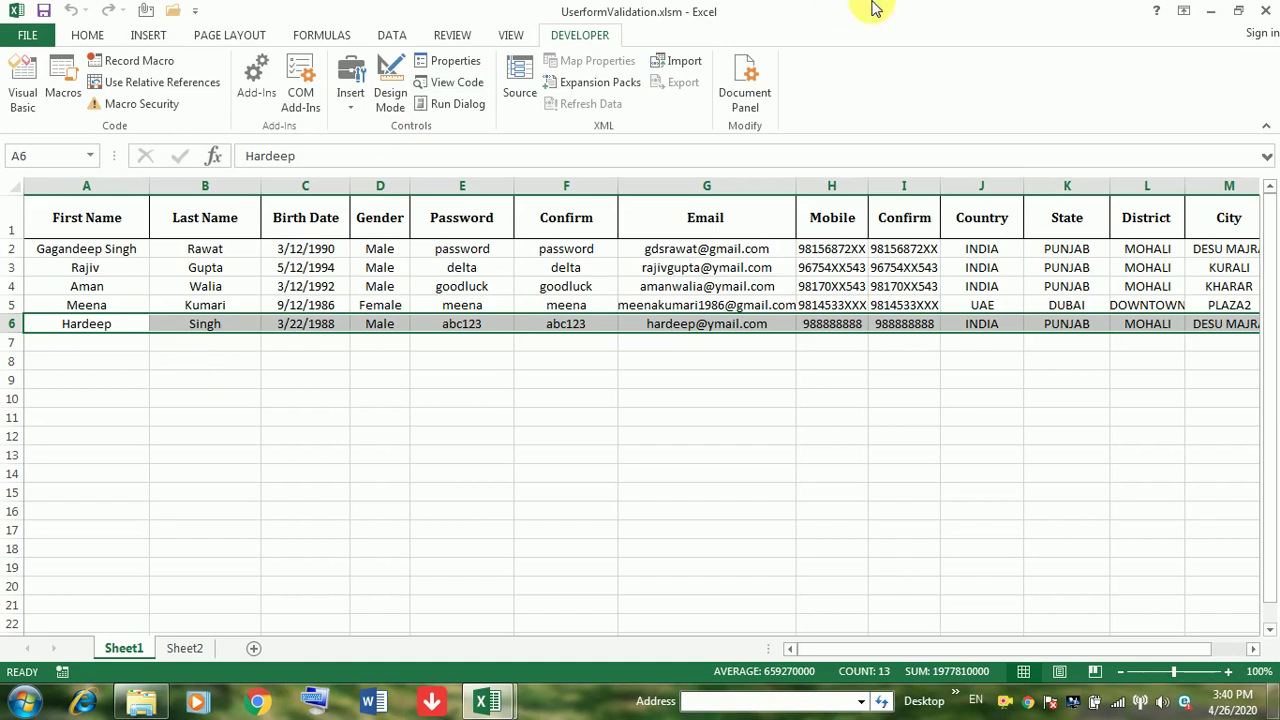
# Close UserformValidation.xlsm without saving and open SignUp.xlsm from Explorer.
pyautogui.click(1265, 11)
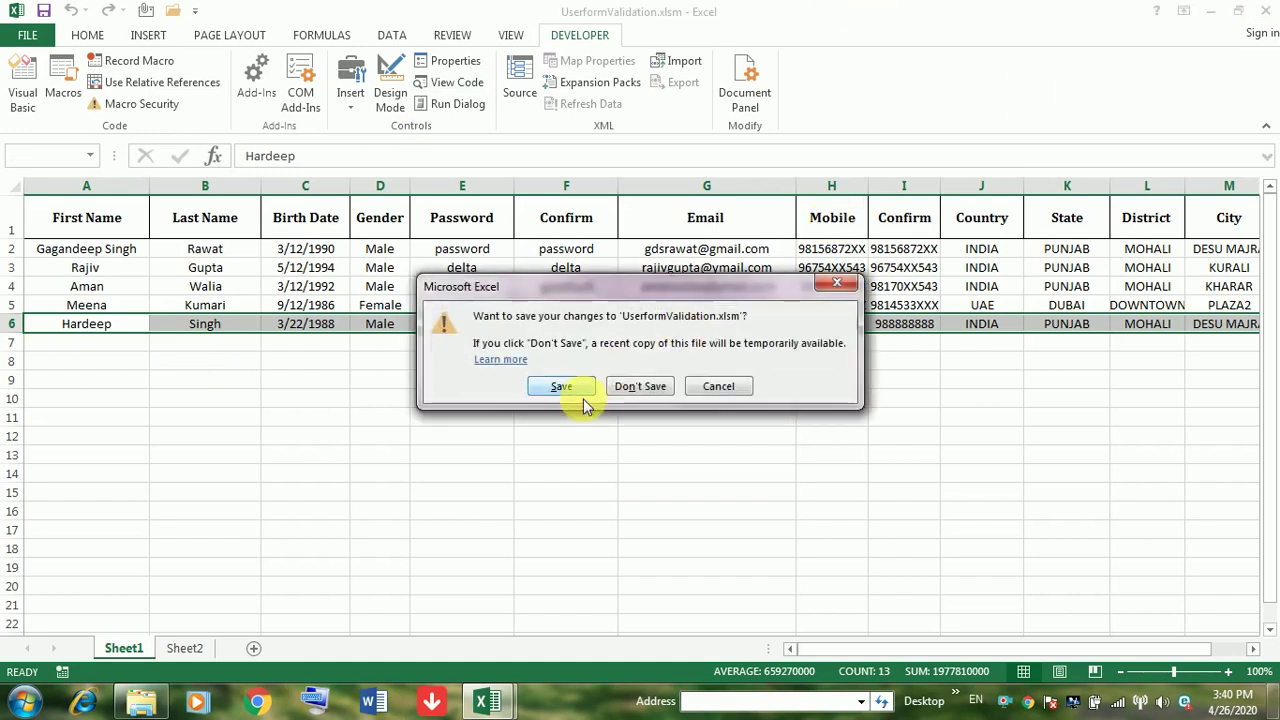
pyautogui.click(622, 386)
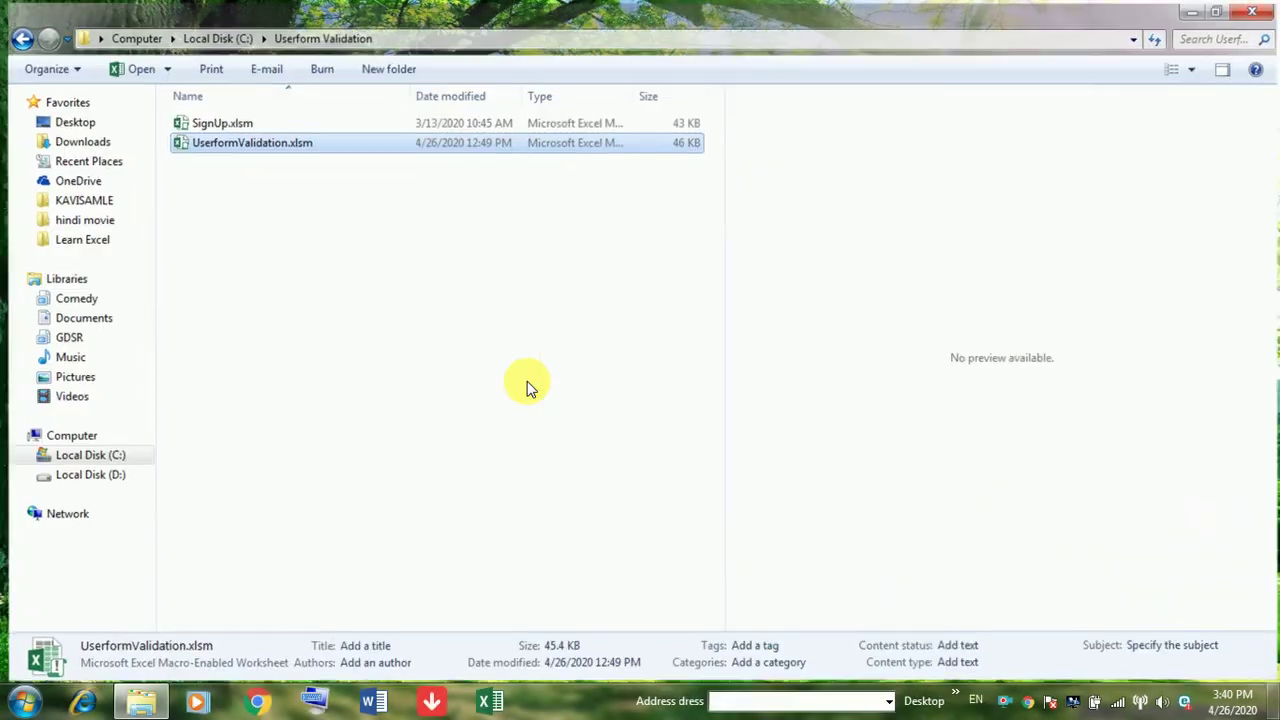
pyautogui.rightClick(226, 122)
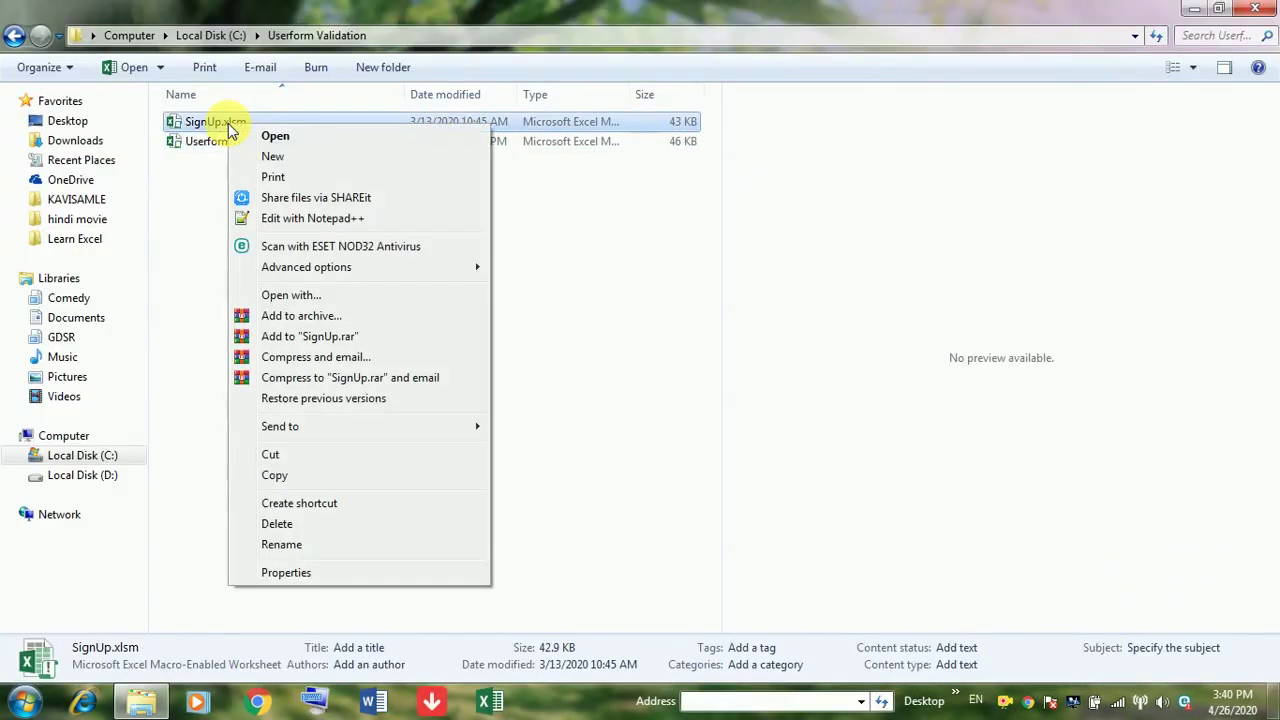
pyautogui.click(256, 136)
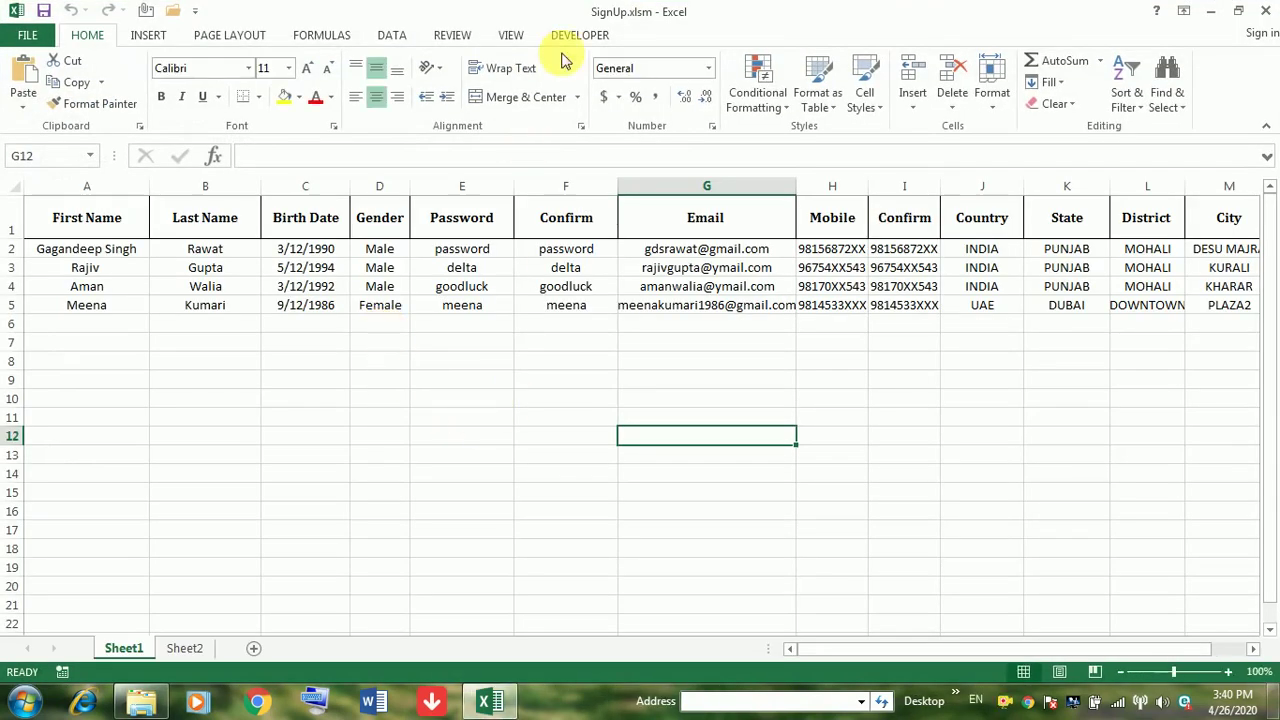
# Open the VBA editor full screen and scroll down to the CommandButton1_Click procedure.
pyautogui.click(574, 36)
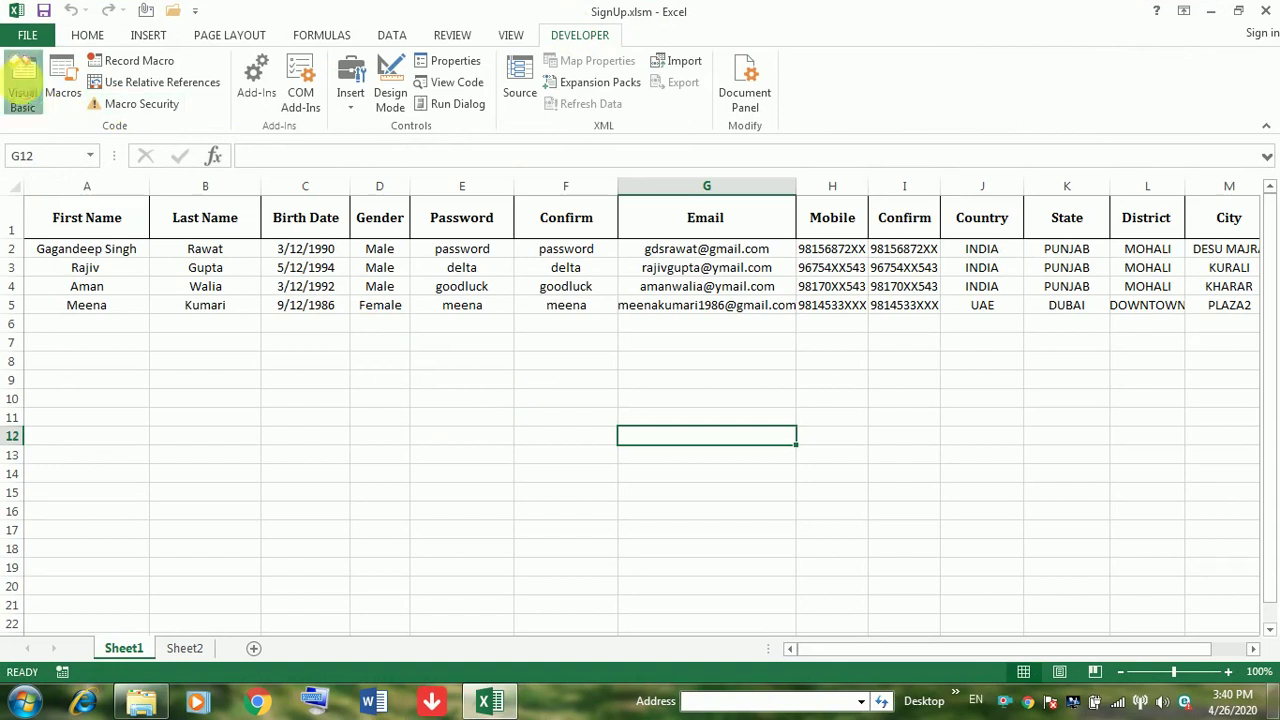
pyautogui.click(22, 85)
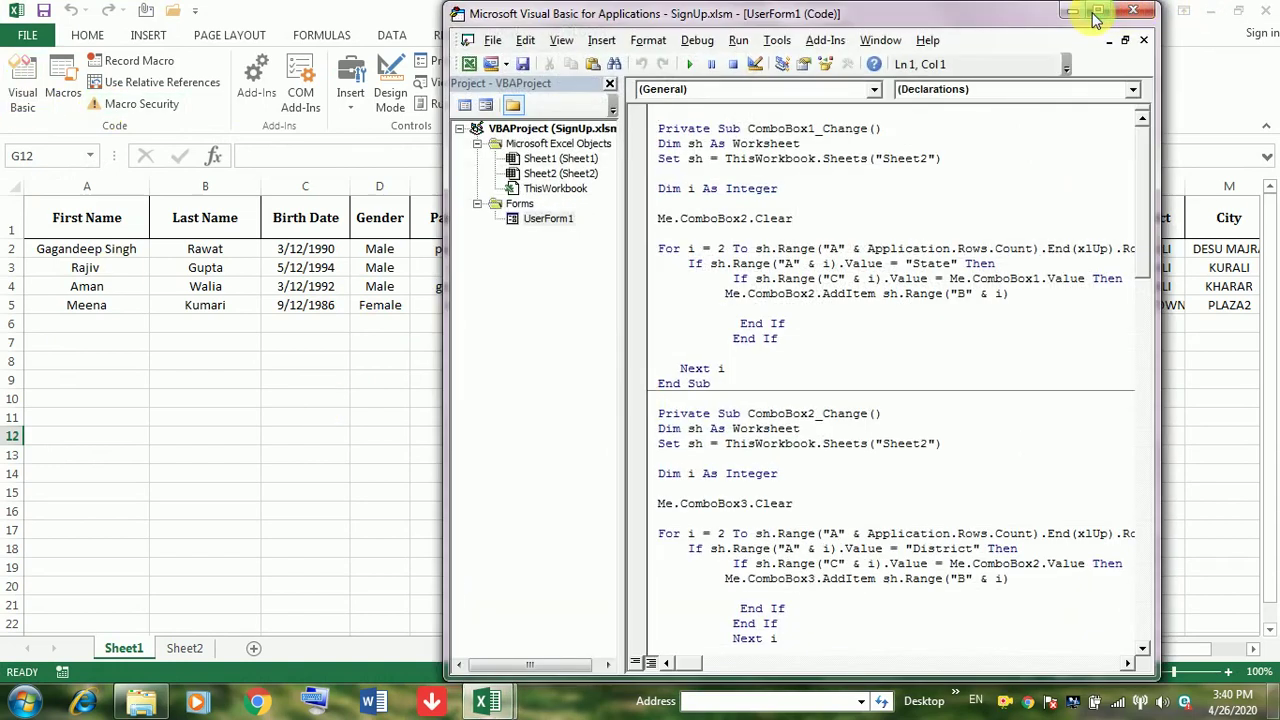
pyautogui.click(1097, 12)
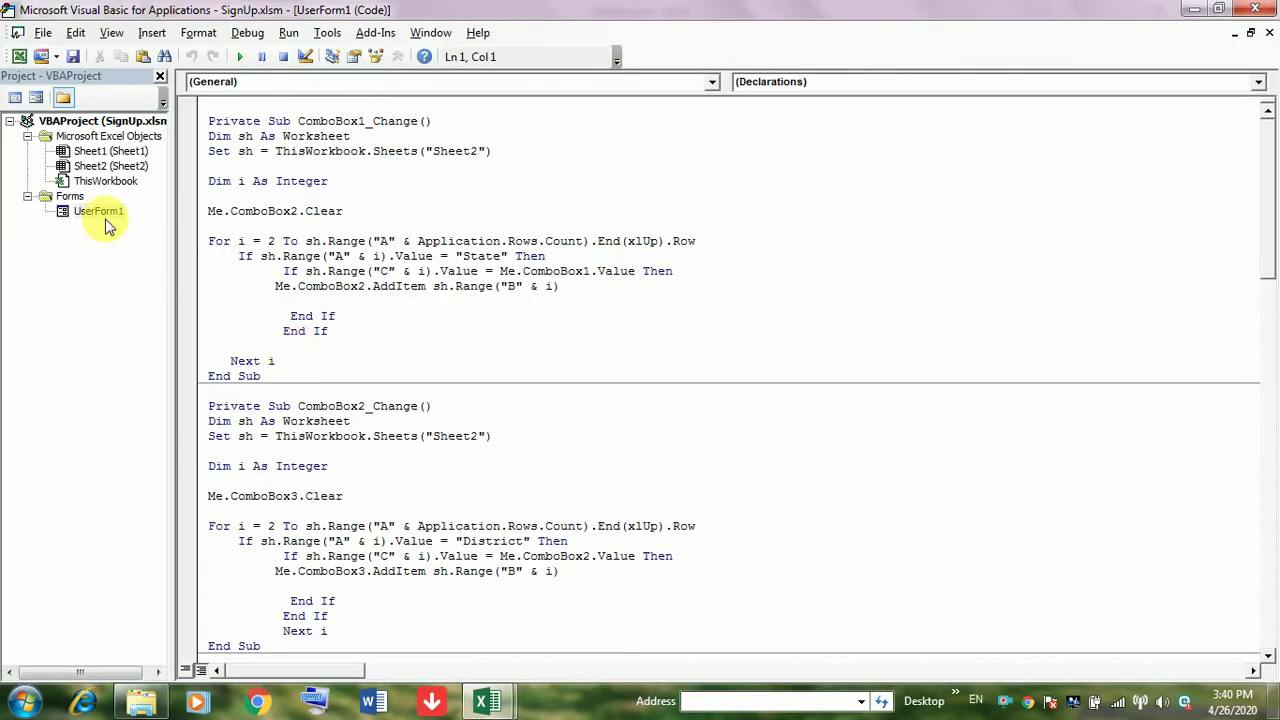
pyautogui.scroll(-2, 533, 330)
pyautogui.scroll(-2, 533, 330)
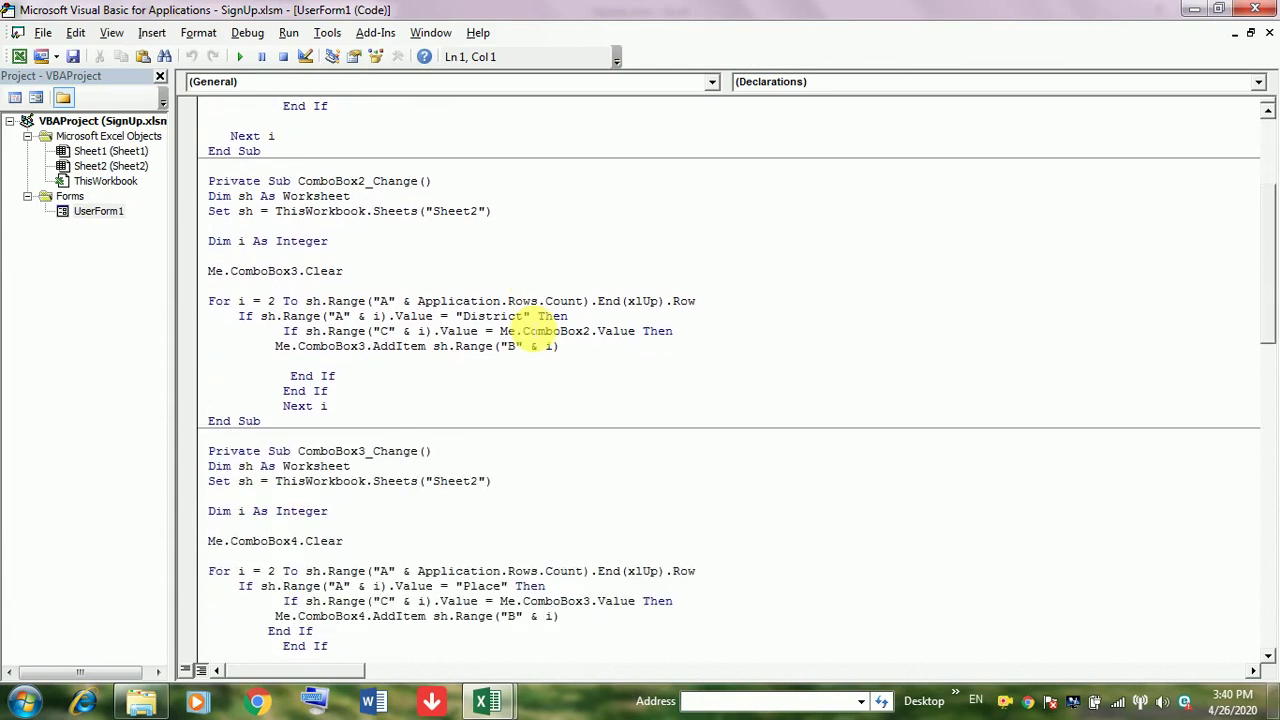
pyautogui.scroll(-4, 533, 330)
pyautogui.scroll(-3, 533, 330)
pyautogui.scroll(-5, 533, 330)
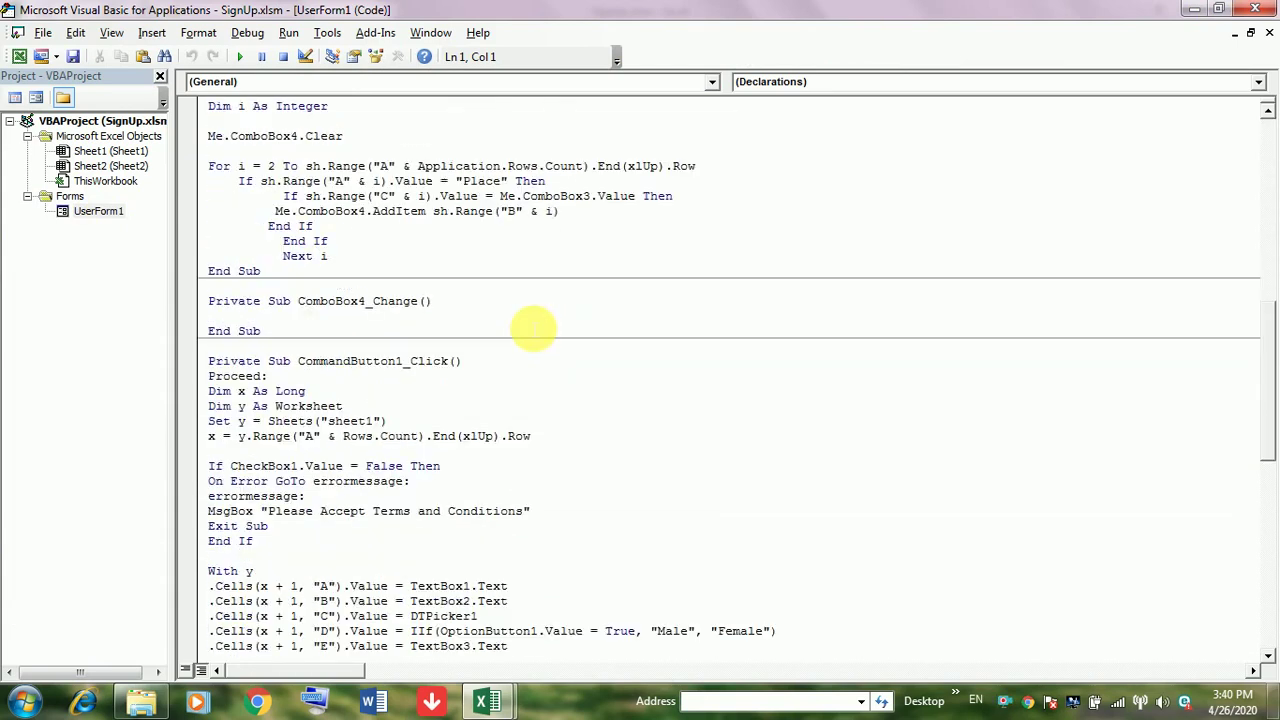
pyautogui.scroll(-2, 533, 330)
pyautogui.scroll(-1, 530, 331)
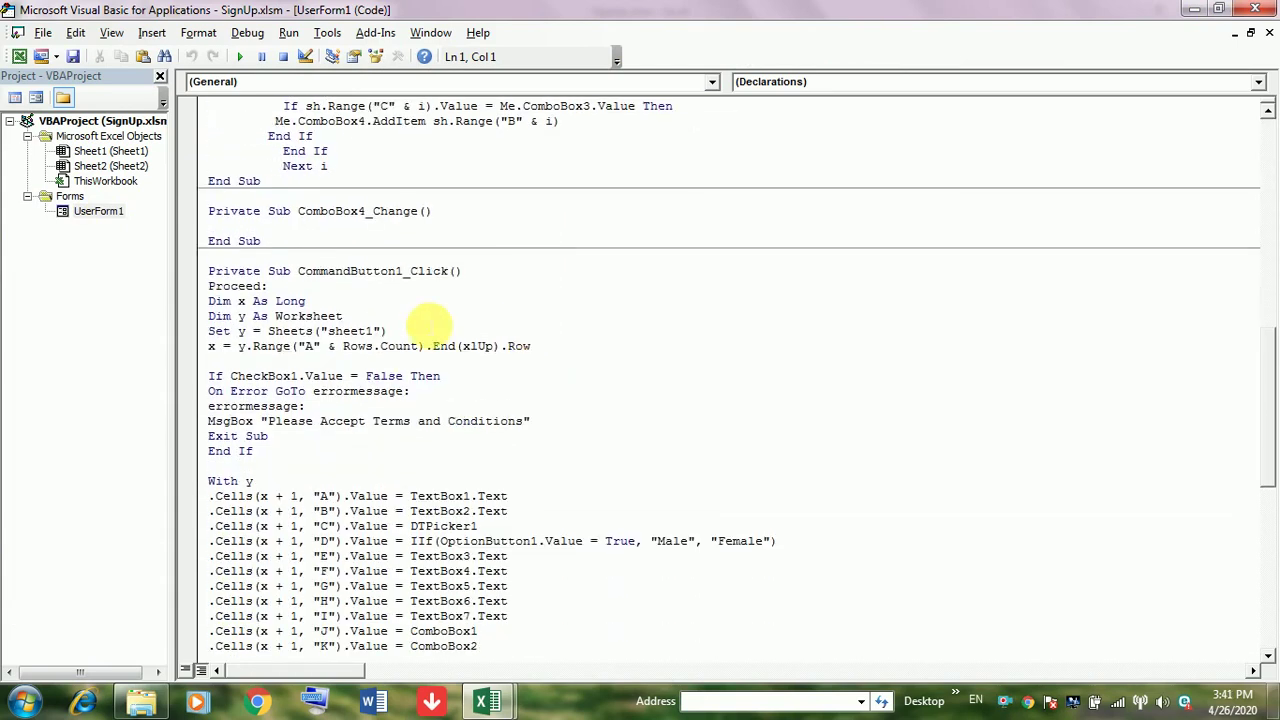
# Insert blank lines above the Proceed: label at the top of CommandButton1_Click.
pyautogui.click(208, 286)
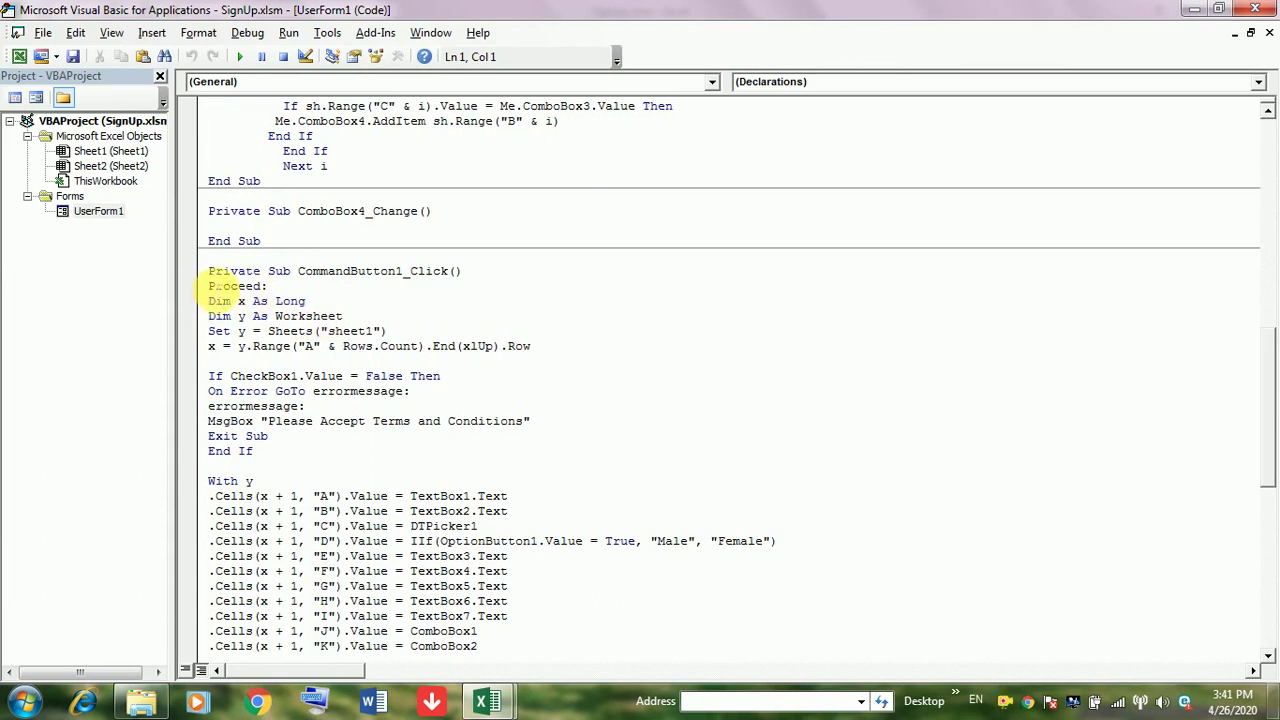
pyautogui.press('Return')
pyautogui.press('Return')
pyautogui.press('Return')
pyautogui.press('Return')
pyautogui.press('Return')
pyautogui.press('Return')
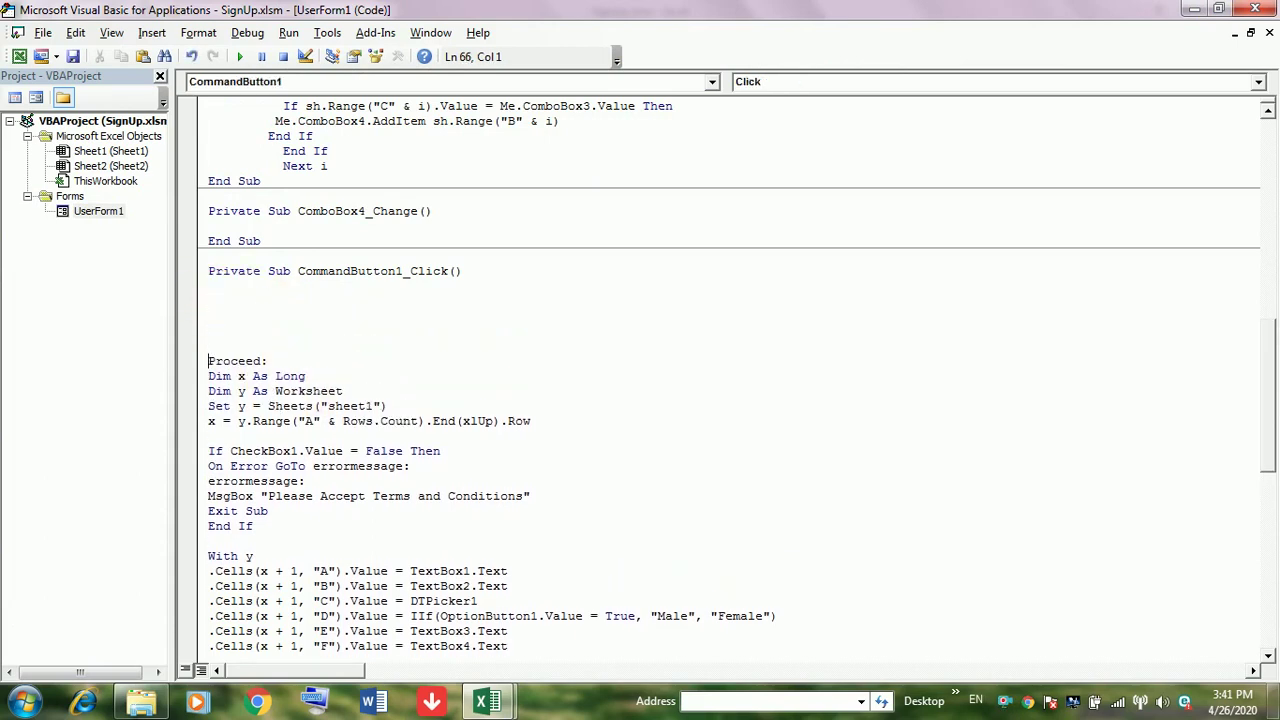
pyautogui.press('Return')
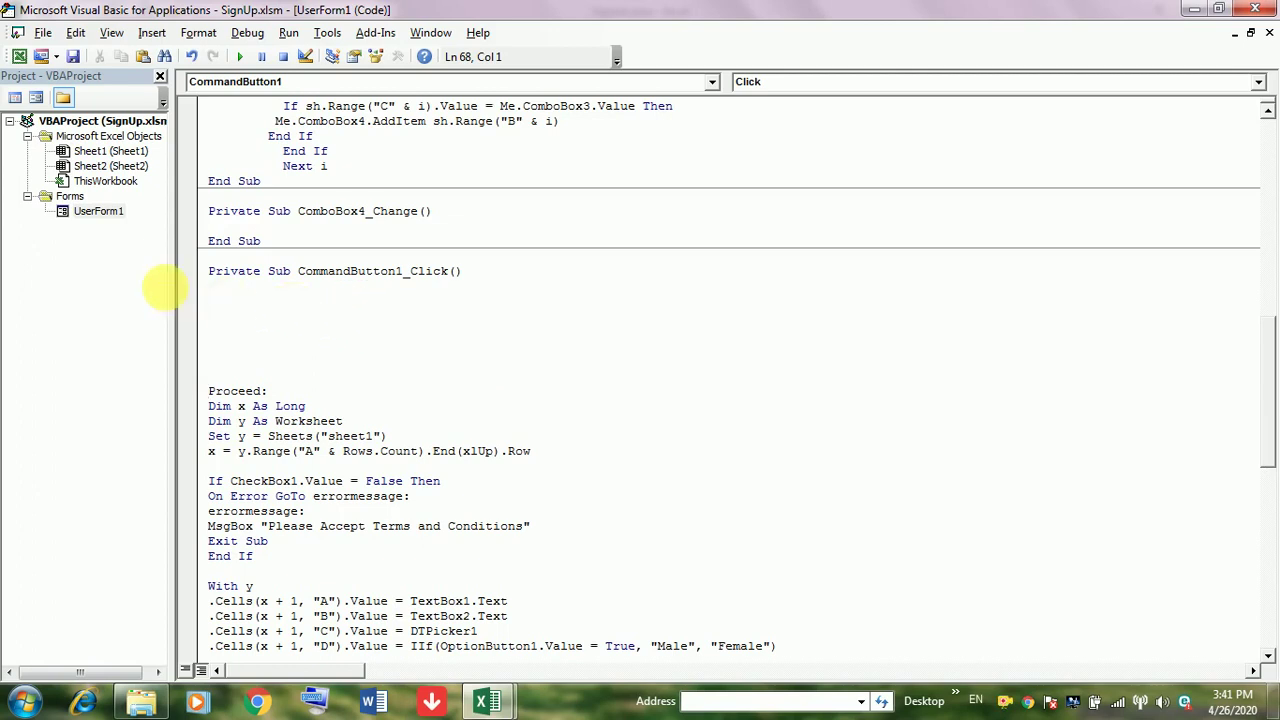
pyautogui.click(222, 290)
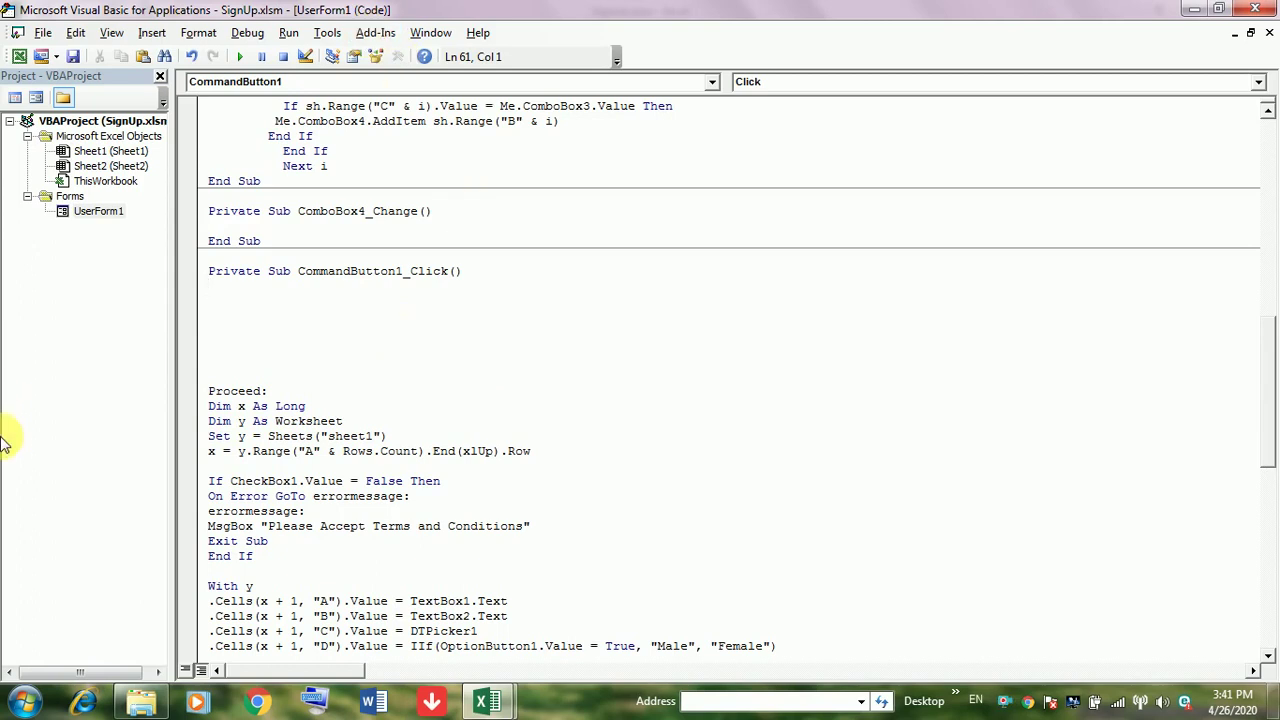
pyautogui.doubleClick(98, 212)
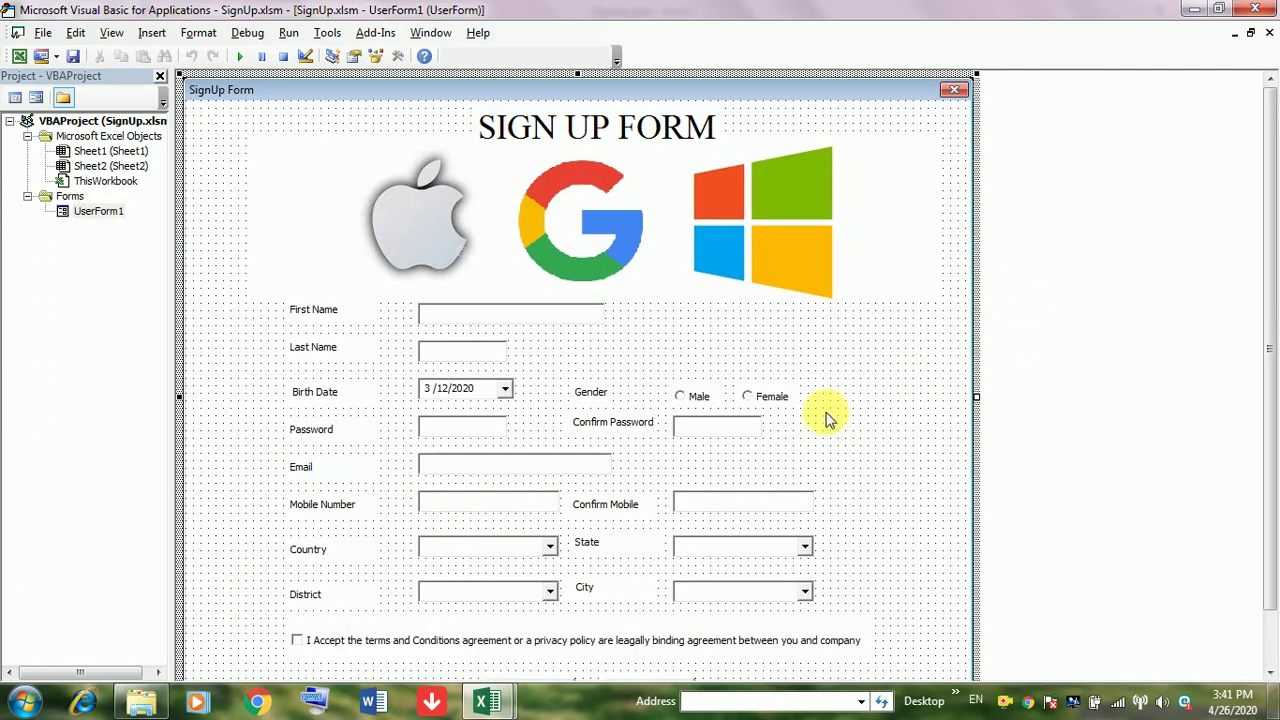
pyautogui.moveTo(1270, 350); pyautogui.dragTo(1270, 640)
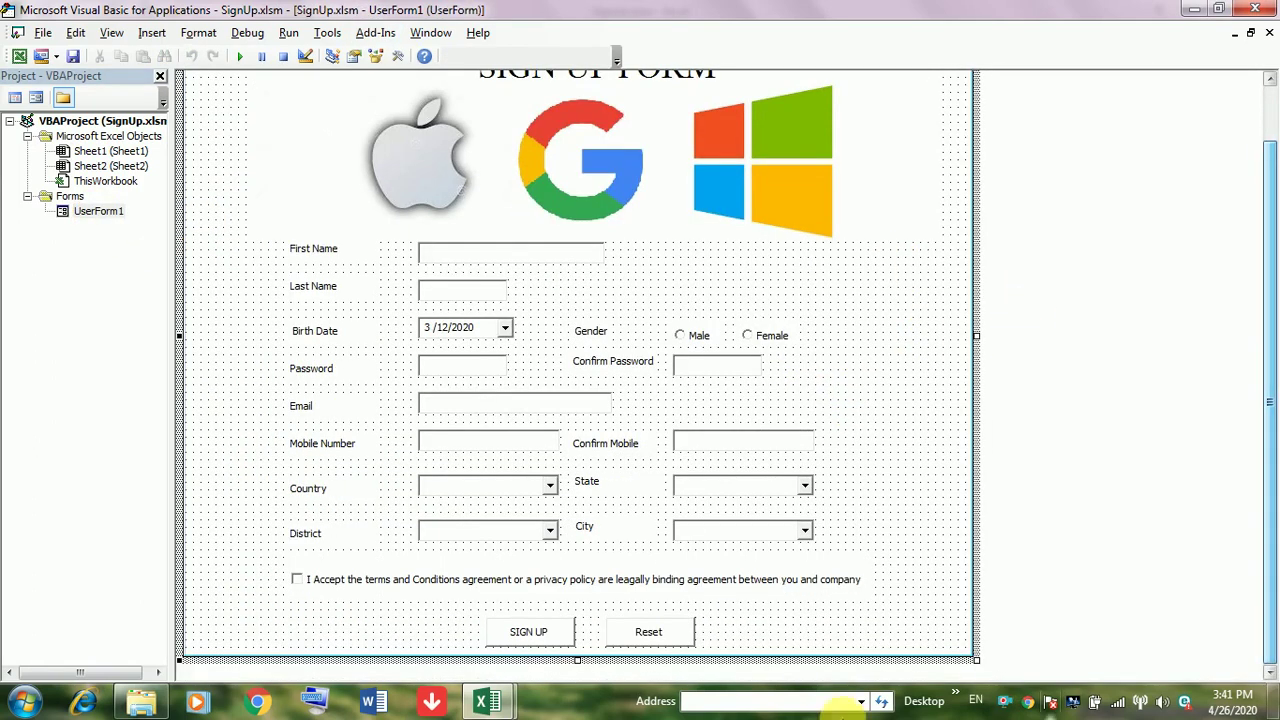
pyautogui.doubleClick(522, 632)
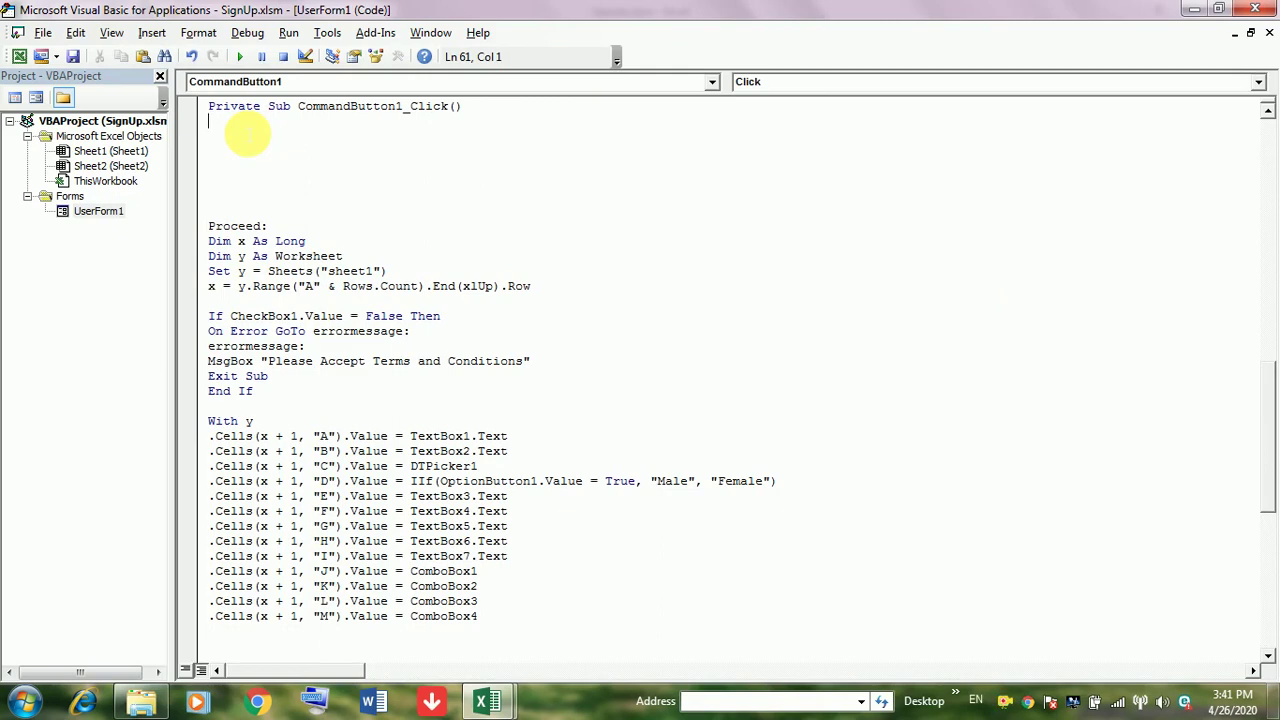
# Add the comment 'Userform Validation starts here' as the first line of CommandButton1_Click.
pyautogui.write("'")
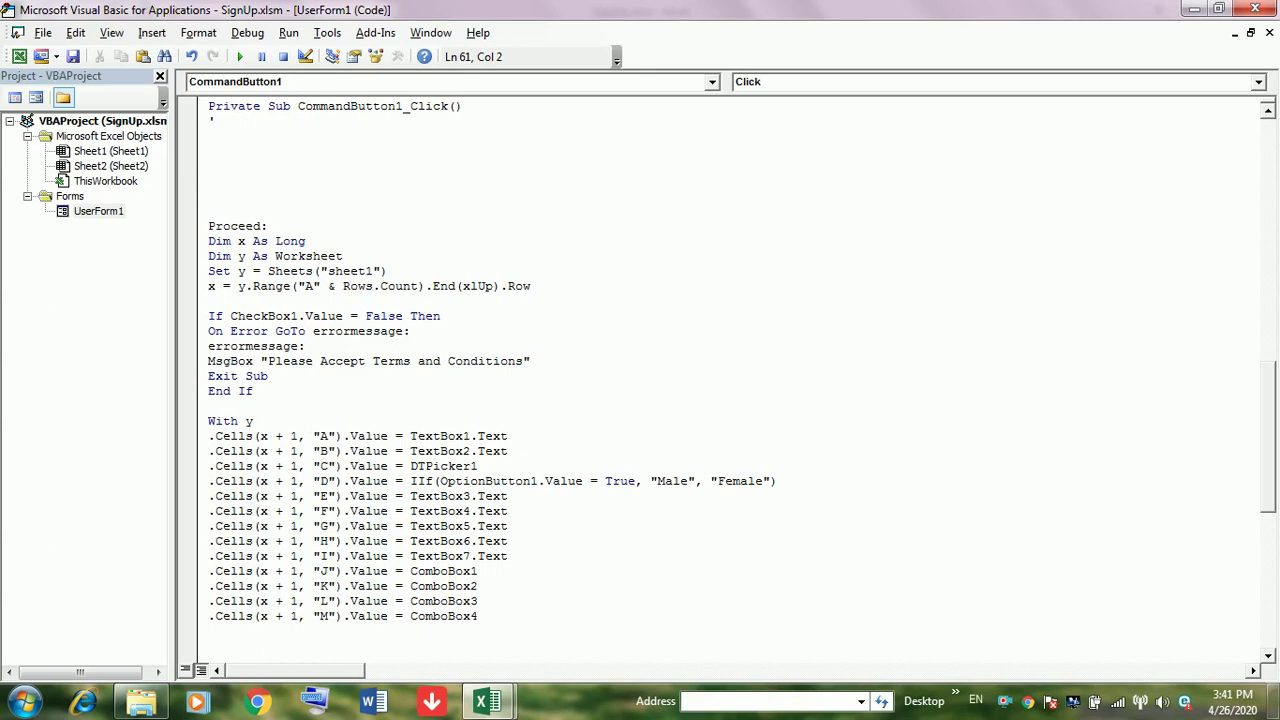
pyautogui.write('Us')
pyautogui.write('erform Va')
pyautogui.write('lidation s')
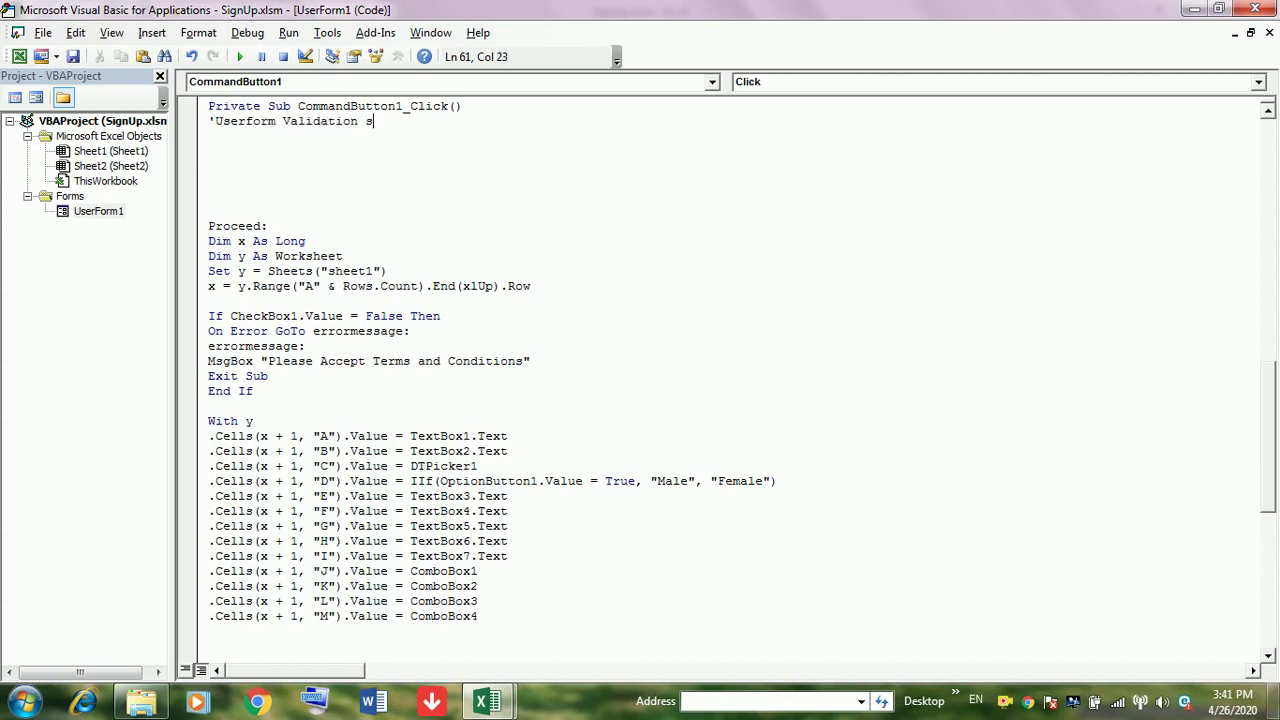
pyautogui.write('tarts here')
pyautogui.press('Return')
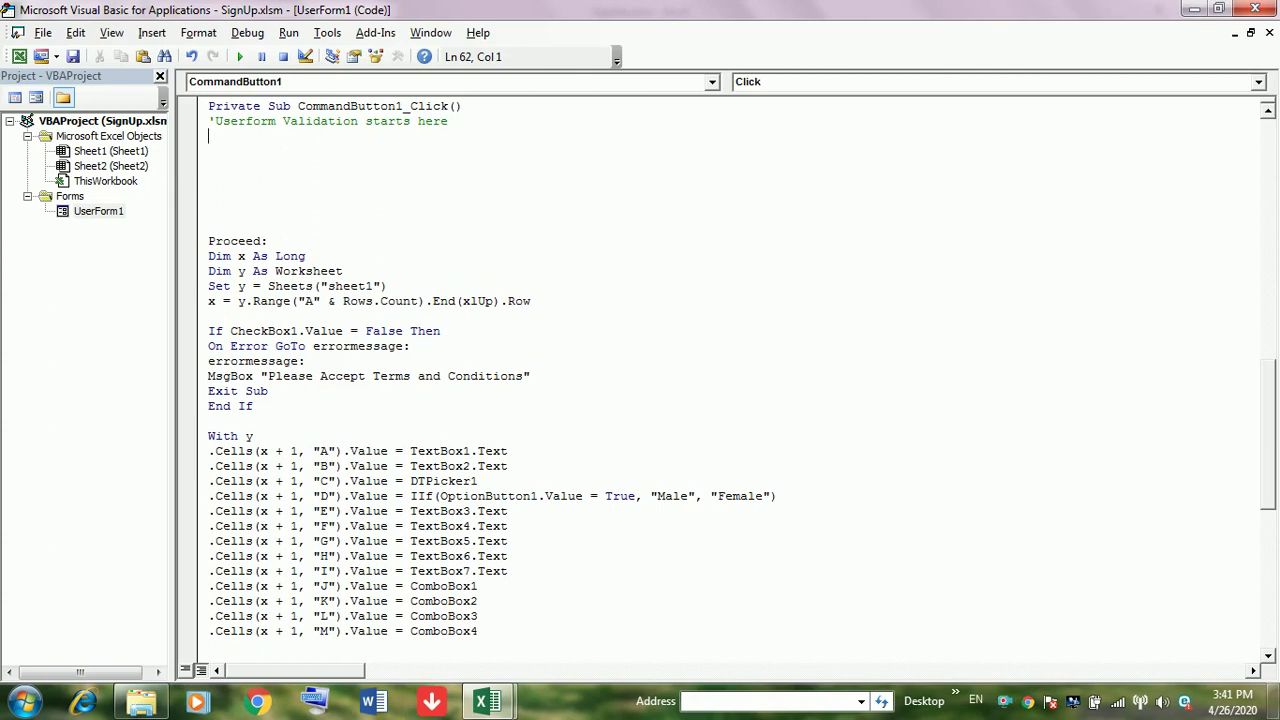
# Write the condition line If TextBox1.Text = "" Then.
pyautogui.write('if')
pyautogui.write('text')
pyautogui.write('box1')
pyautogui.write('.tex')
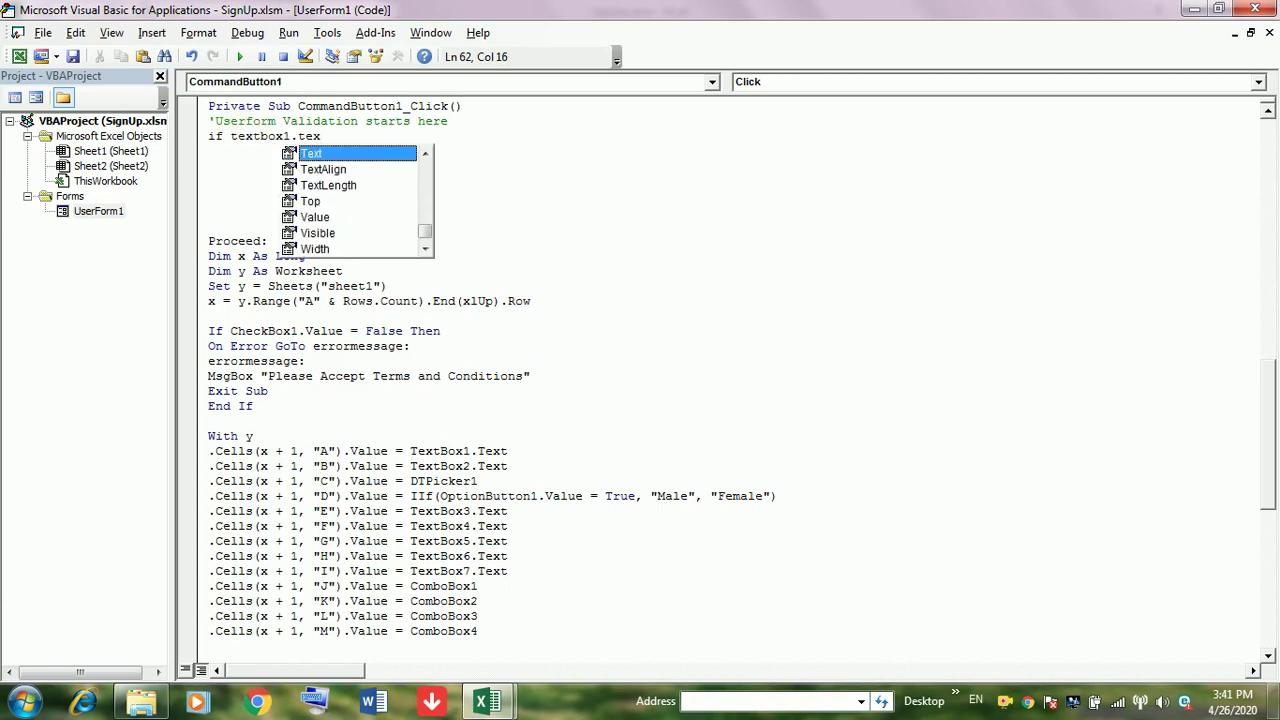
pyautogui.write('t="')
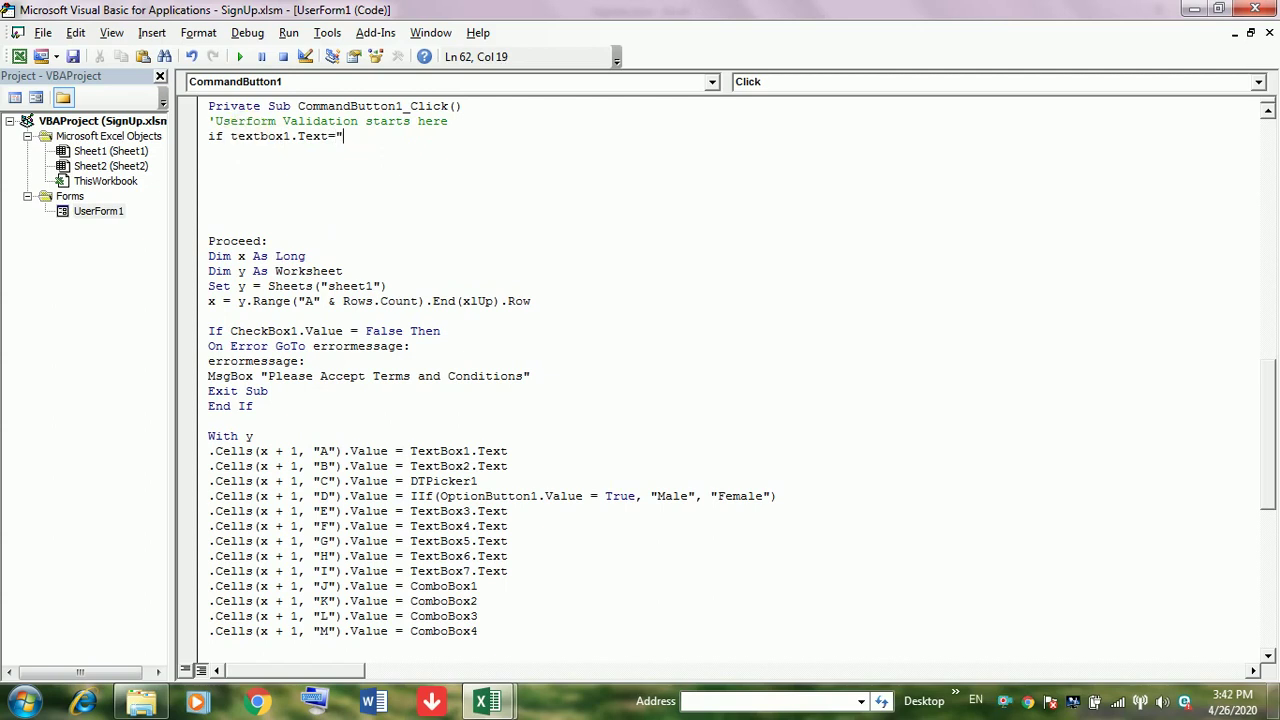
pyautogui.write('"')
pyautogui.click(337, 136)
pyautogui.click(332, 136)
pyautogui.click(366, 136)
pyautogui.write('th')
pyautogui.write('en')
pyautogui.press('Return')
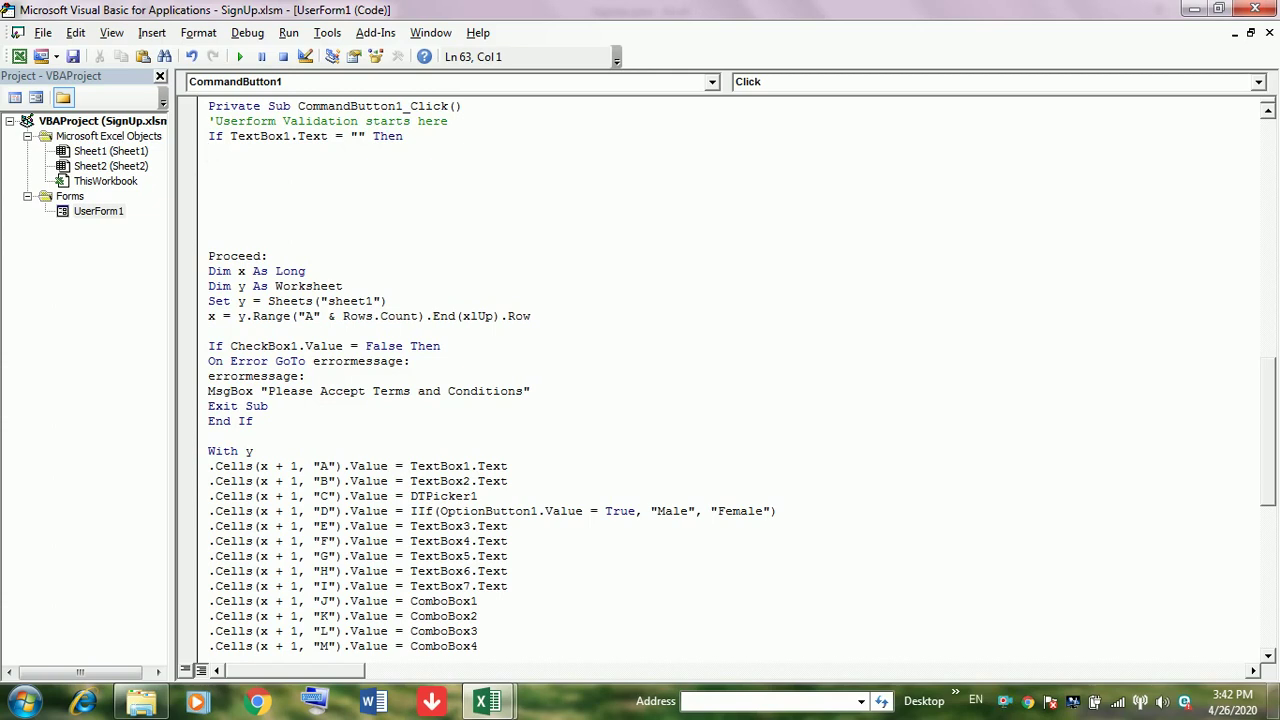
# Add MsgBox "Fill First Name here", Exit Sub and End If, plus a blank line above the If.
pyautogui.write('msgbo')
pyautogui.write('x')
pyautogui.write(' "F')
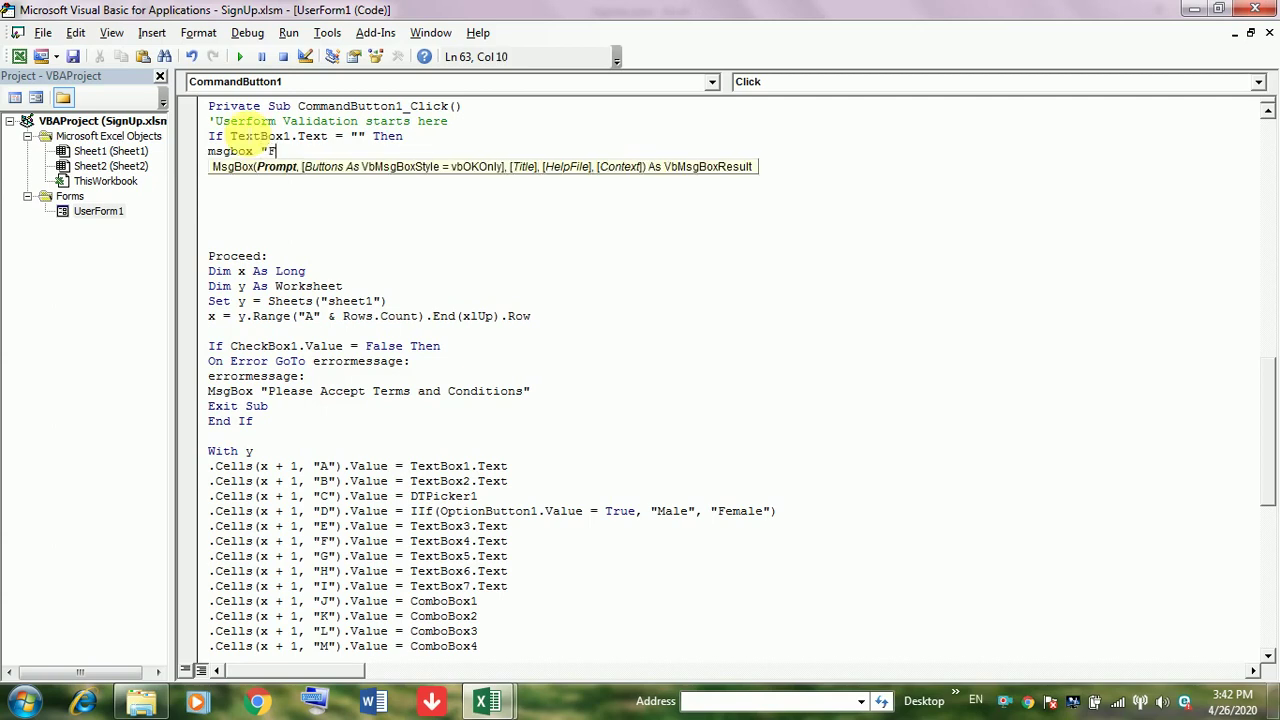
pyautogui.write('ill ')
pyautogui.write('F')
pyautogui.write('irst')
pyautogui.write(' Nam')
pyautogui.write('e ')
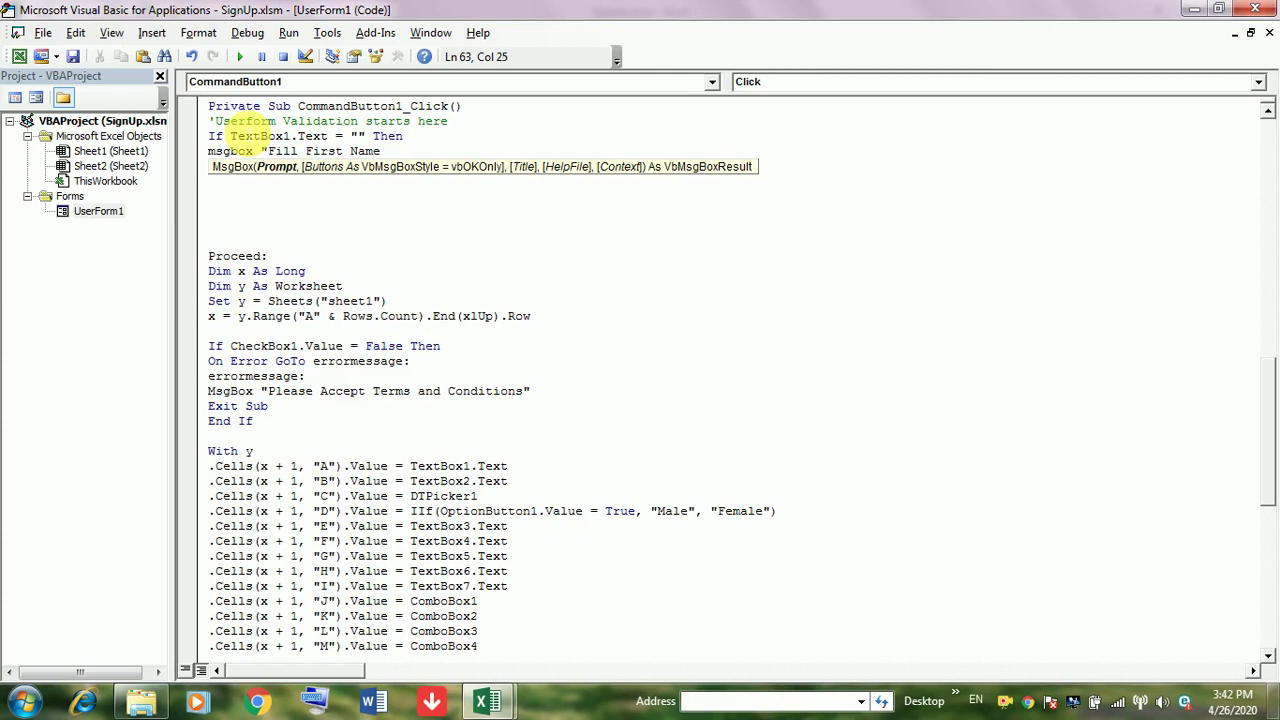
pyautogui.write('H')
pyautogui.write('ERE')
pyautogui.press('BackSpace')
pyautogui.press('BackSpace')
pyautogui.press('BackSpace')
pyautogui.press('BackSpace')
pyautogui.write('here')
pyautogui.write('"')
pyautogui.press('Return')
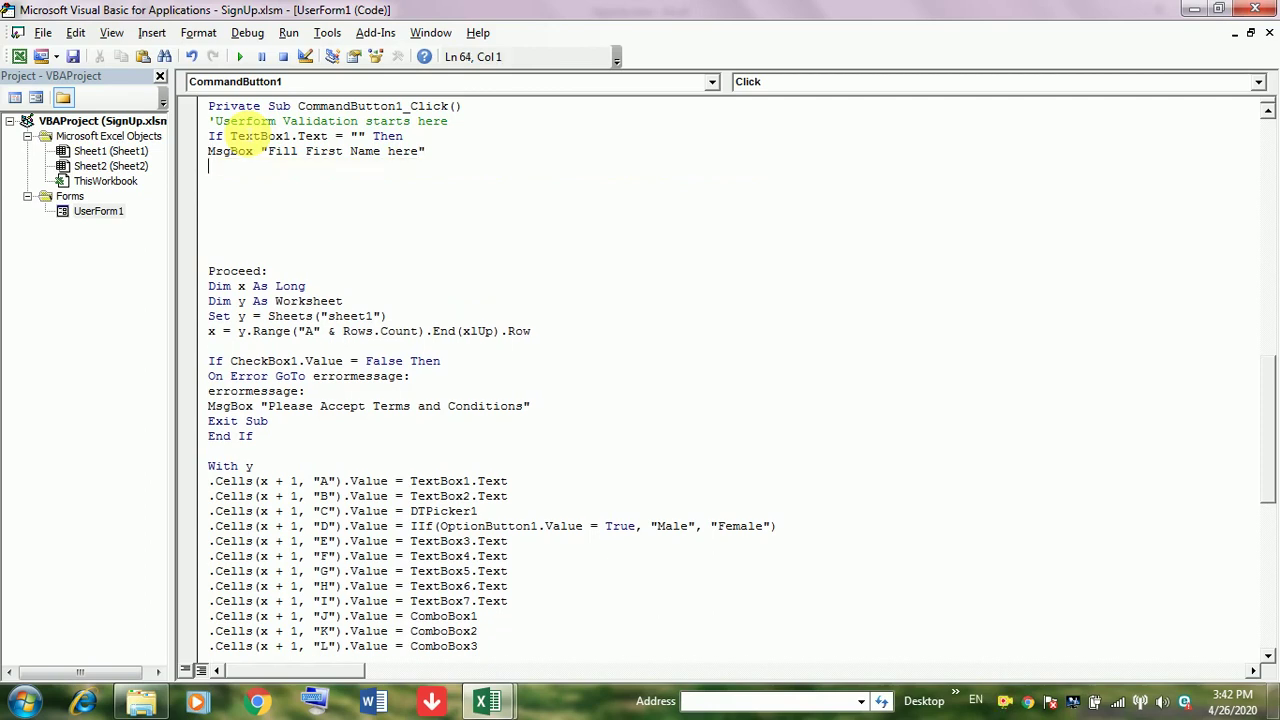
pyautogui.write('exit su')
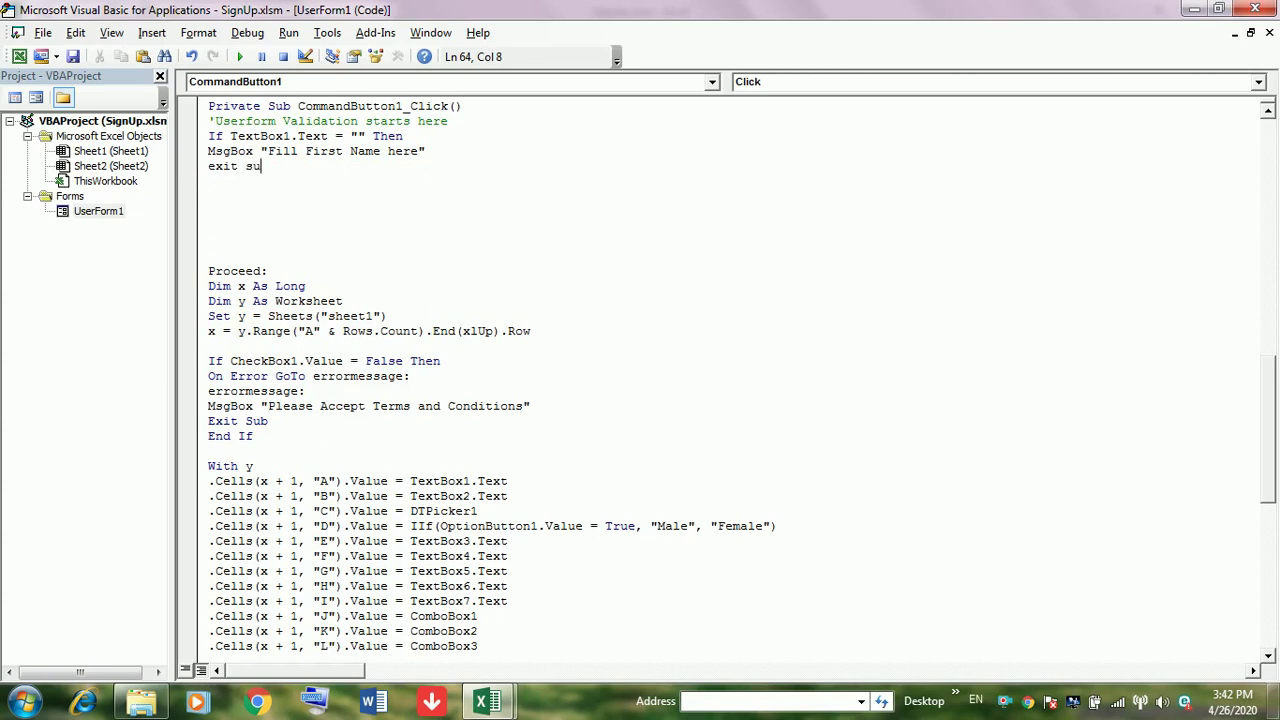
pyautogui.write('b')
pyautogui.press('Return')
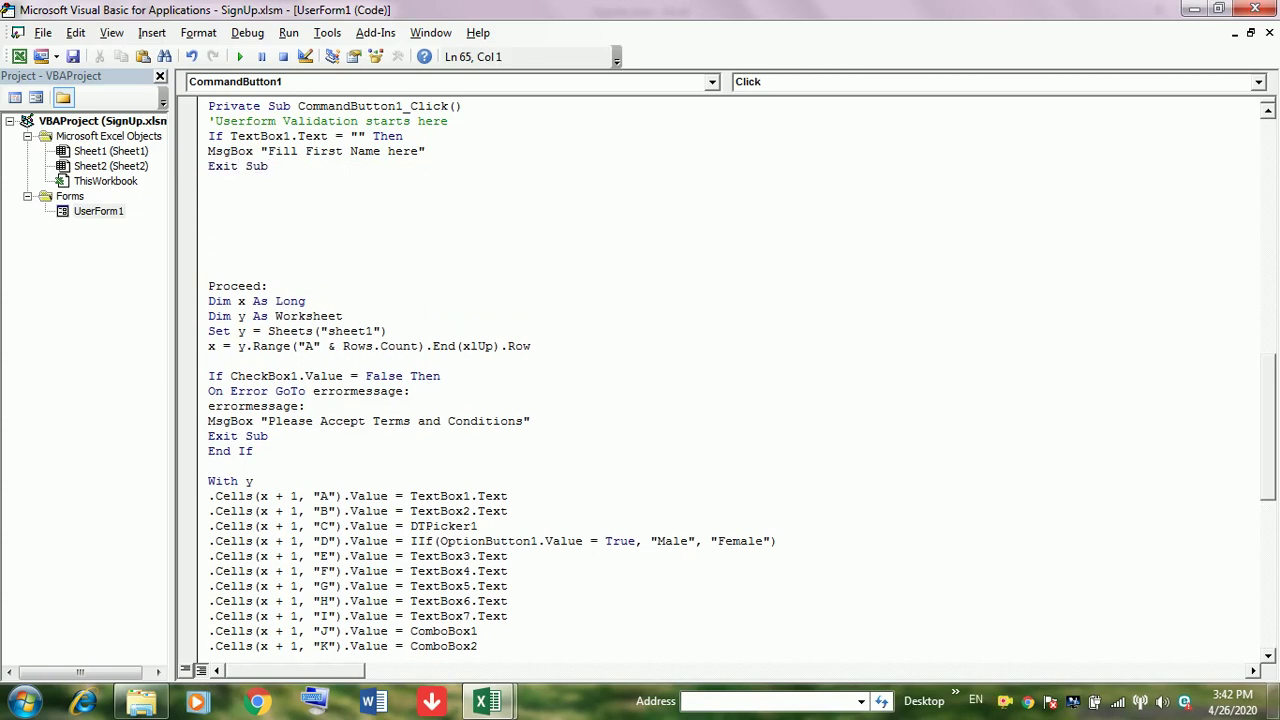
pyautogui.write('end')
pyautogui.write(' if')
pyautogui.click(228, 257)
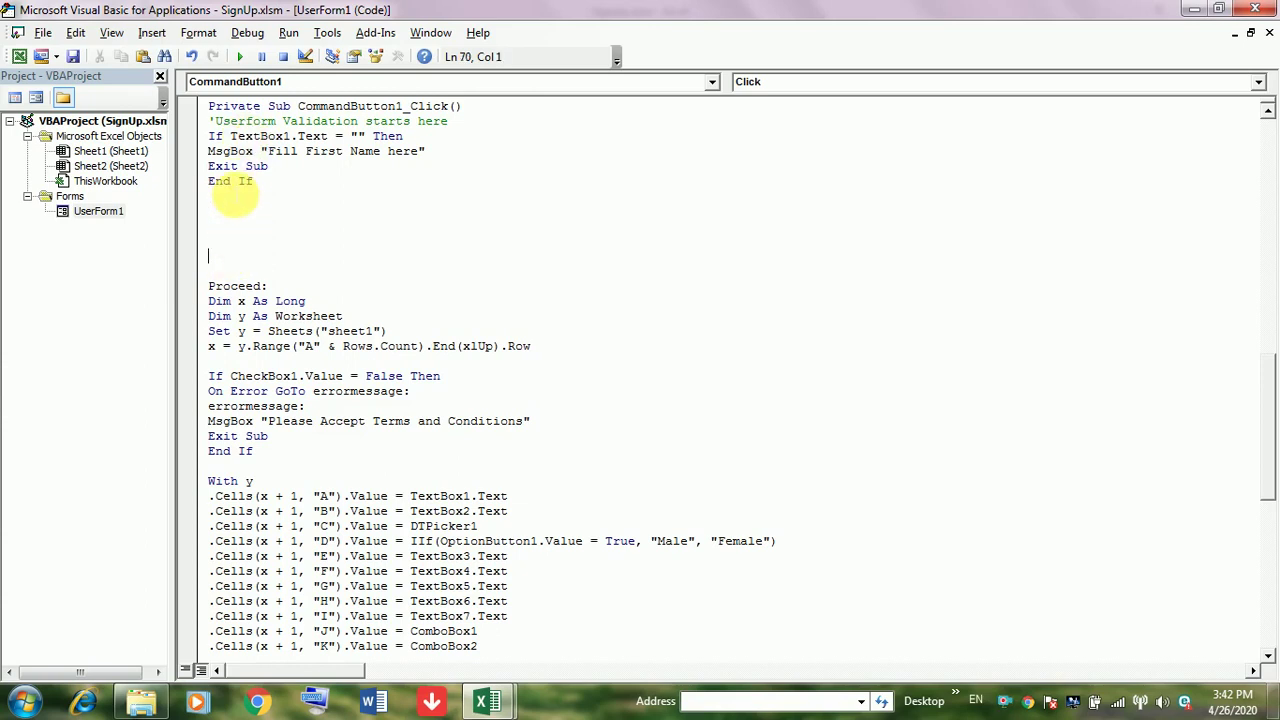
pyautogui.click(209, 137)
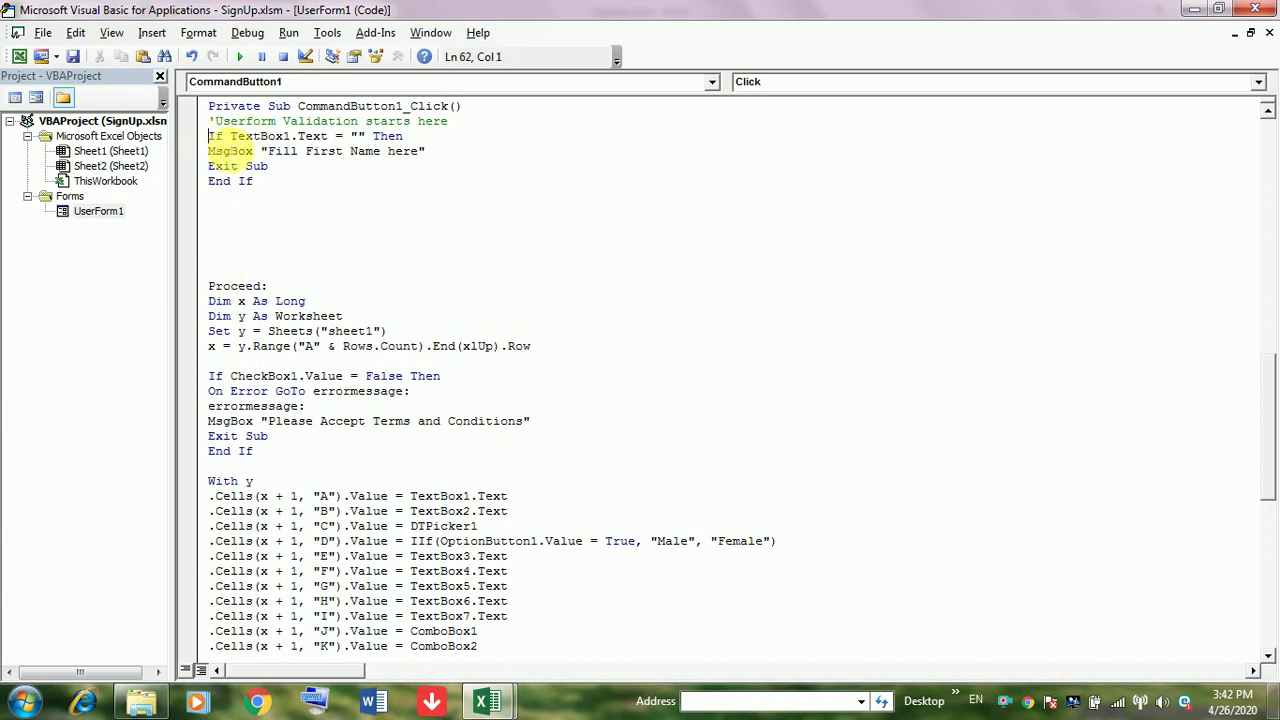
pyautogui.press('Return')
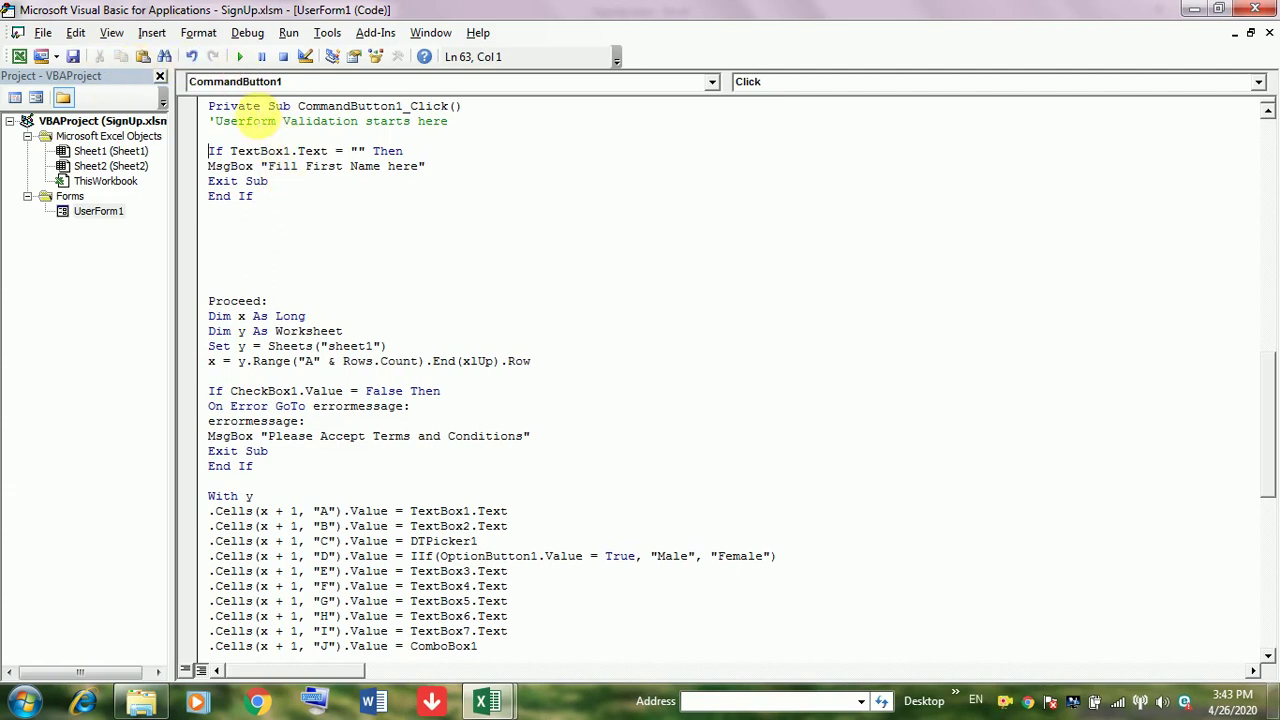
# Save the workbook and run the form, confirming an empty submit shows 'Fill First Name here'.
pyautogui.click(72, 56)
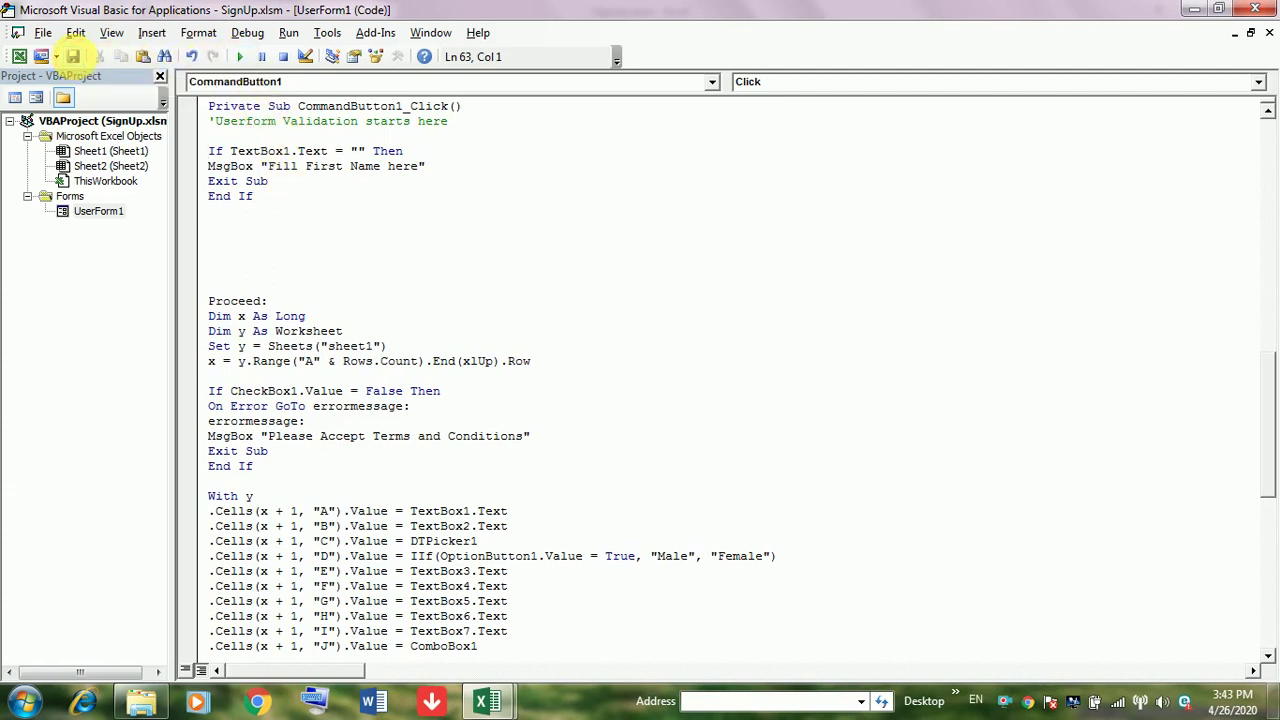
pyautogui.click(597, 398)
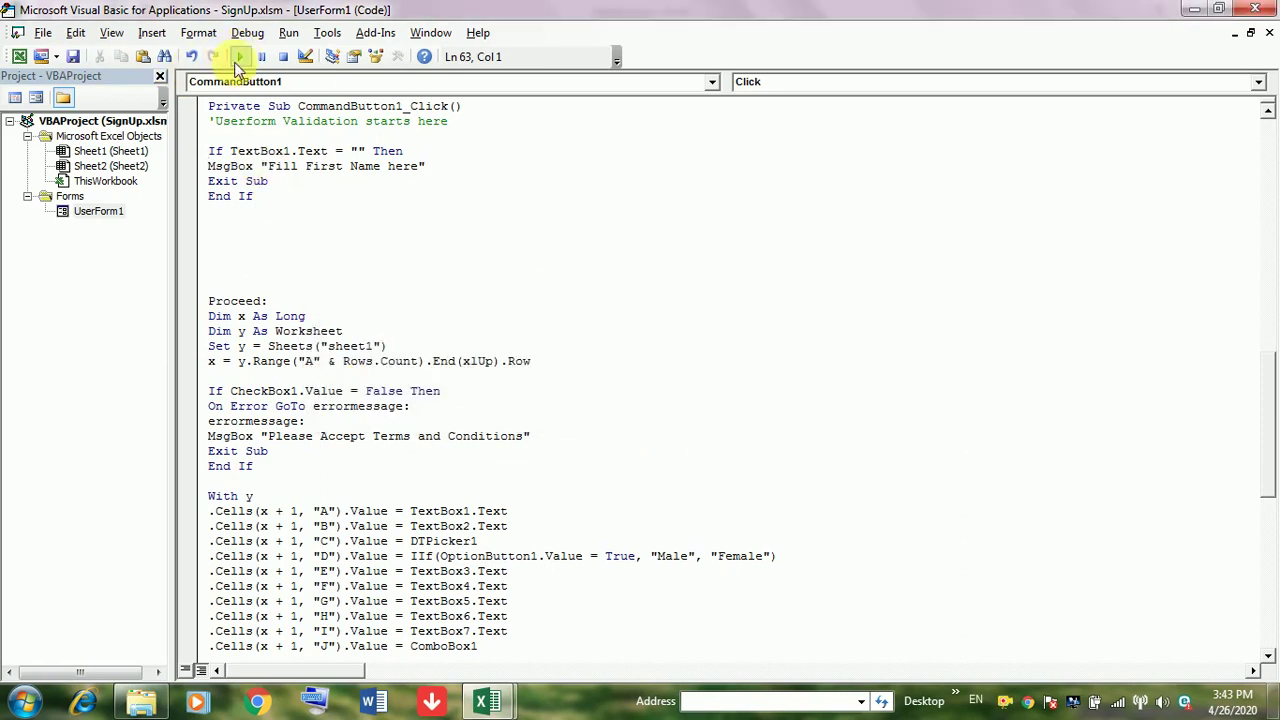
pyautogui.click(239, 56)
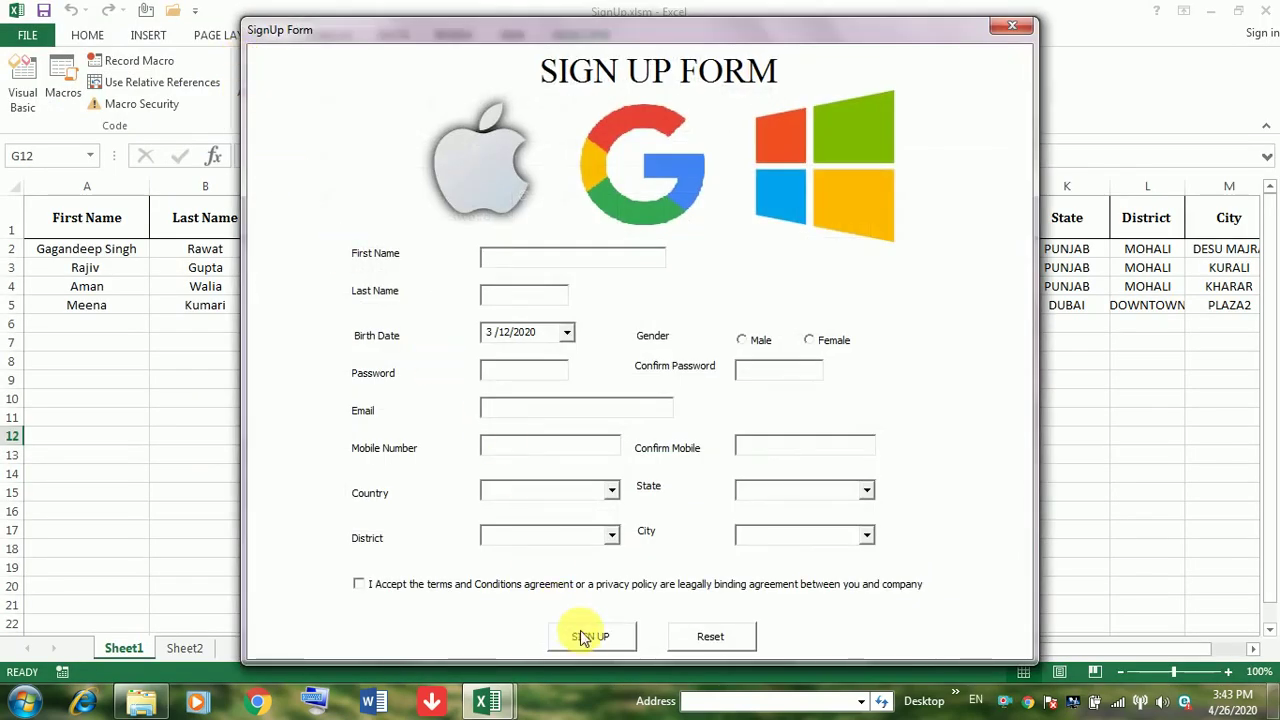
pyautogui.click(583, 636)
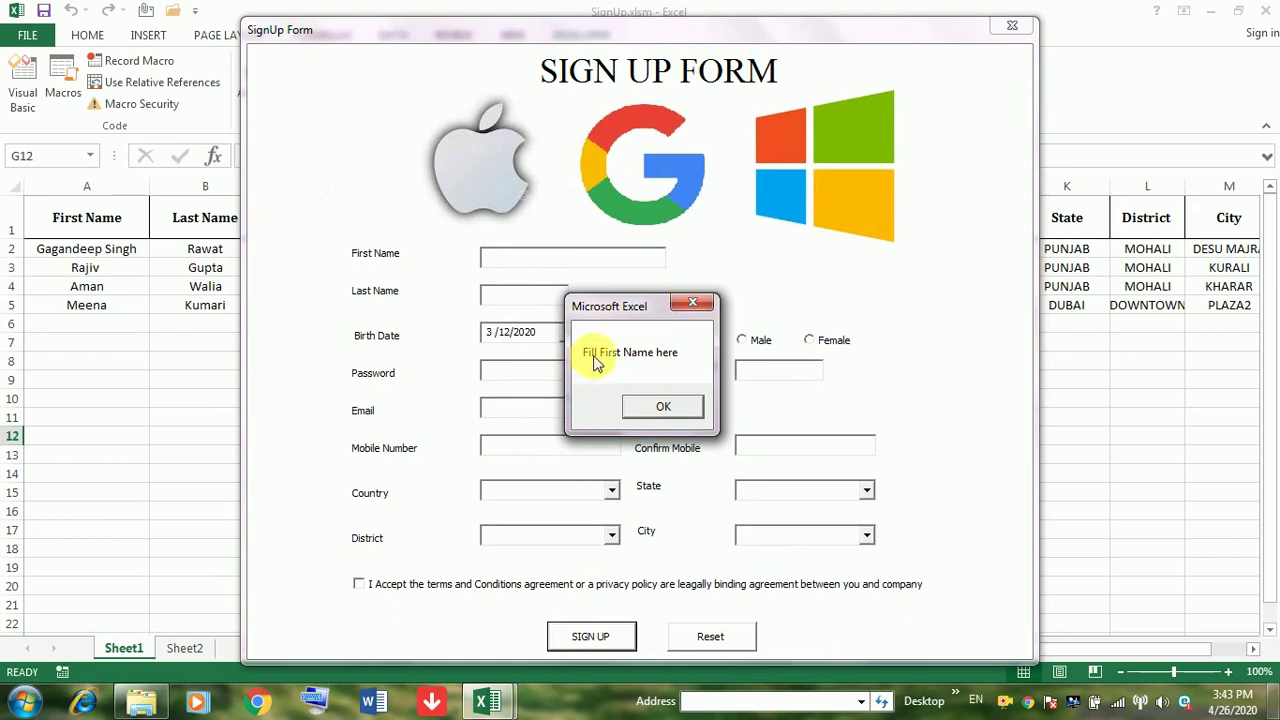
pyautogui.click(658, 410)
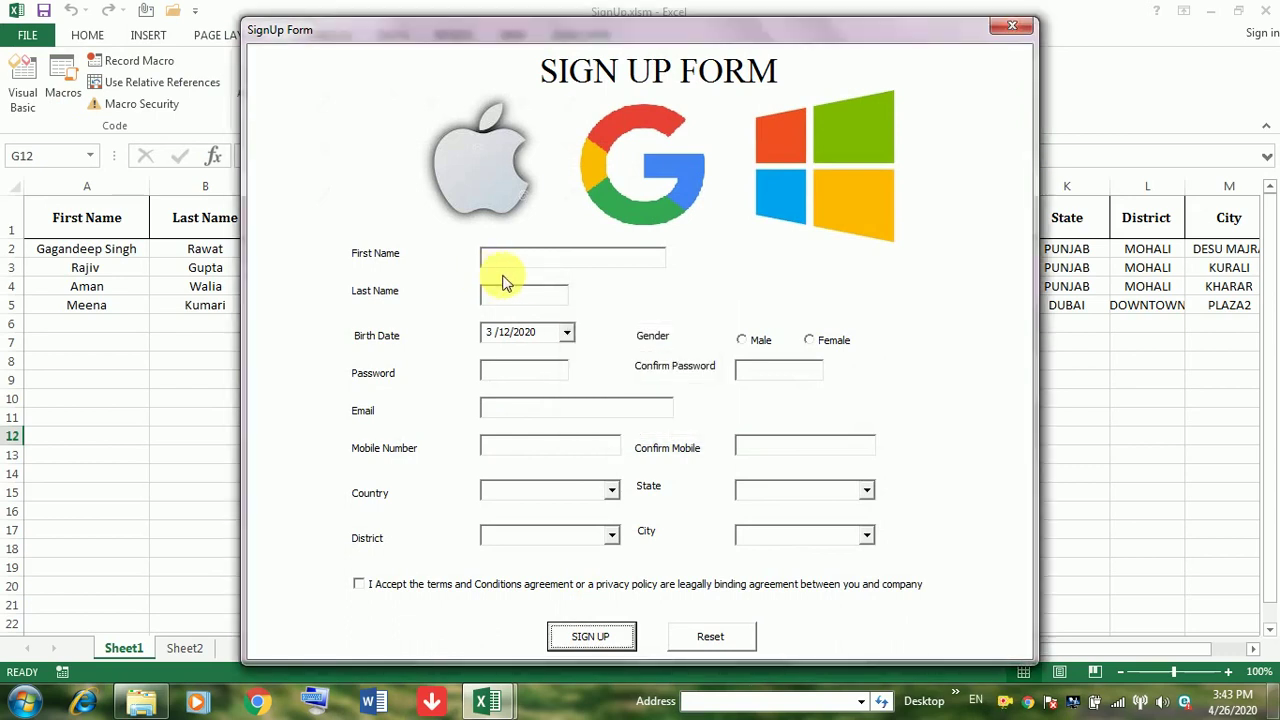
# Close the running form and reopen the SIGN UP button's click code.
pyautogui.click(1016, 30)
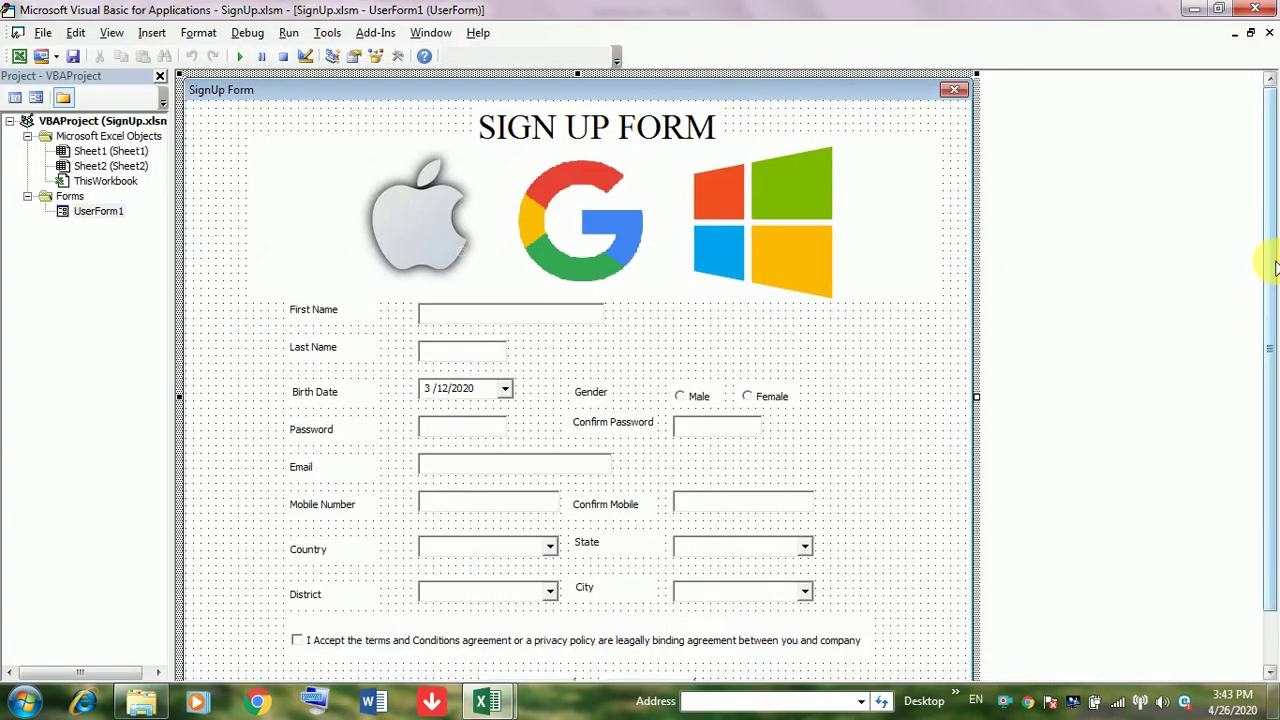
pyautogui.moveTo(1268, 262); pyautogui.dragTo(1268, 318)
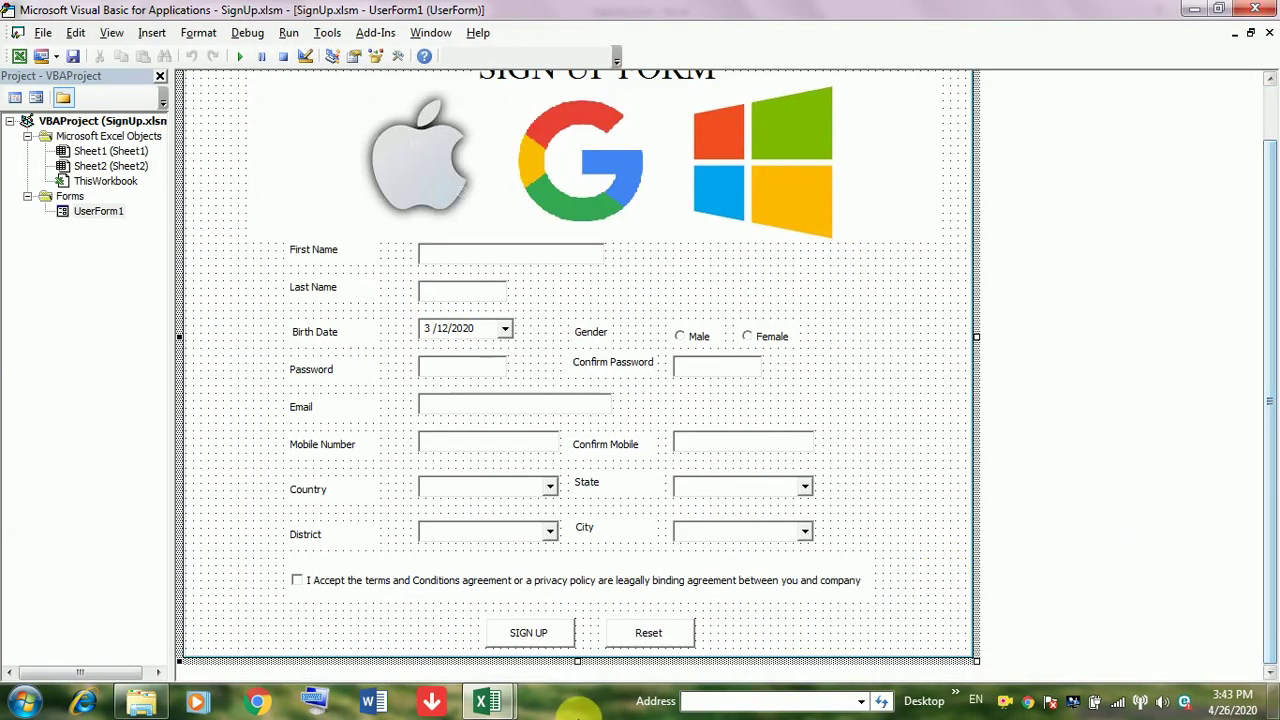
pyautogui.doubleClick(528, 632)
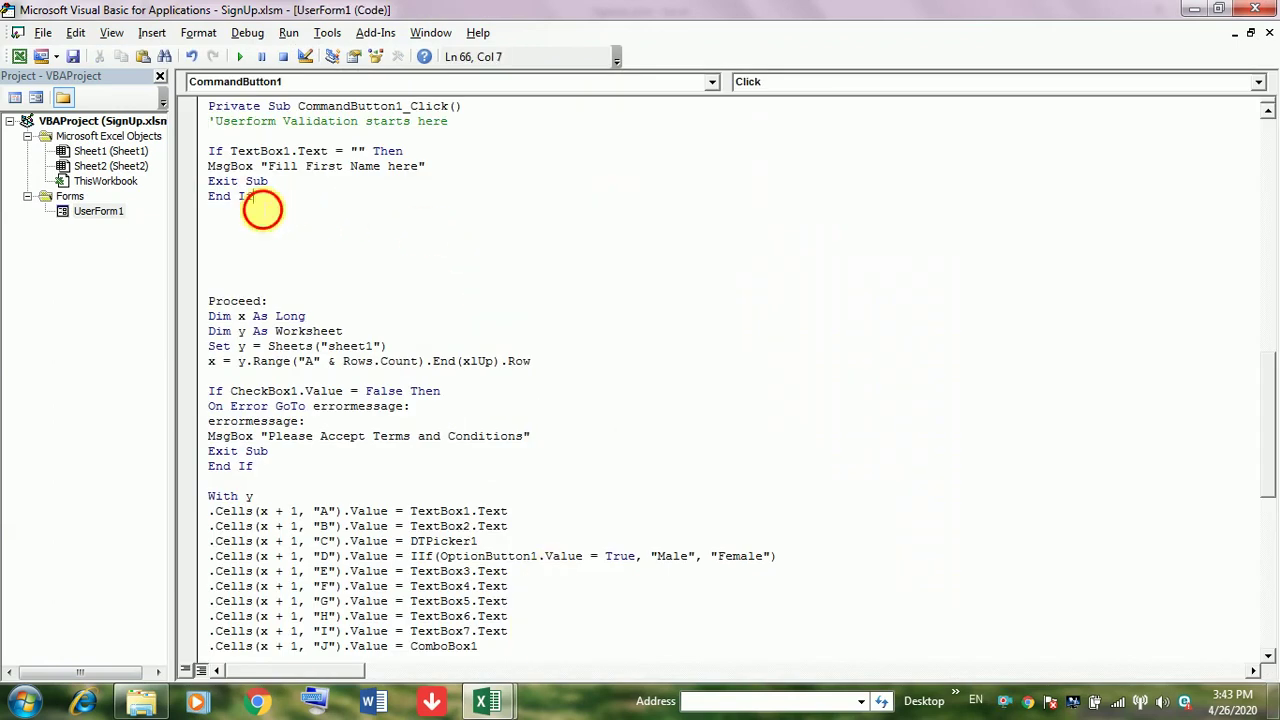
# Duplicate the TextBox1 check as a TextBox2 check with the message 'Fill Last Name here'.
pyautogui.moveTo(254, 197); pyautogui.dragTo(185, 152)
pyautogui.hotkey('ctrl', 'c')
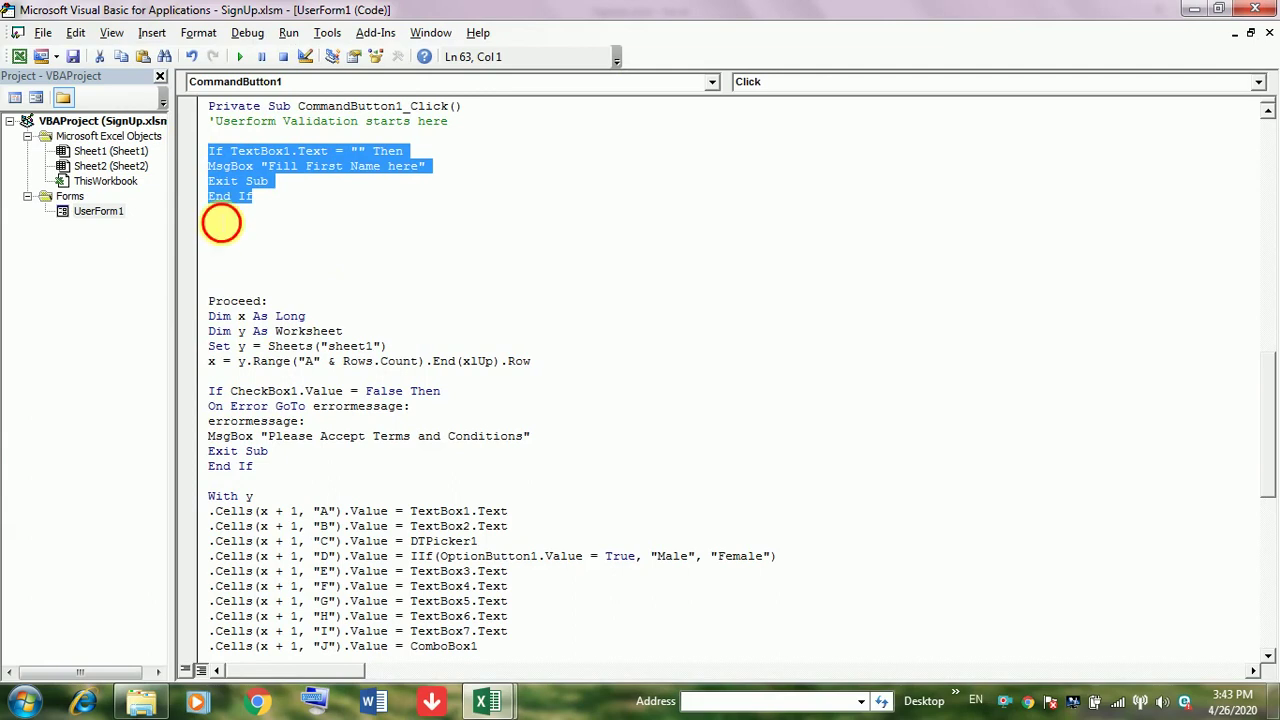
pyautogui.click(222, 212)
pyautogui.press('Return')
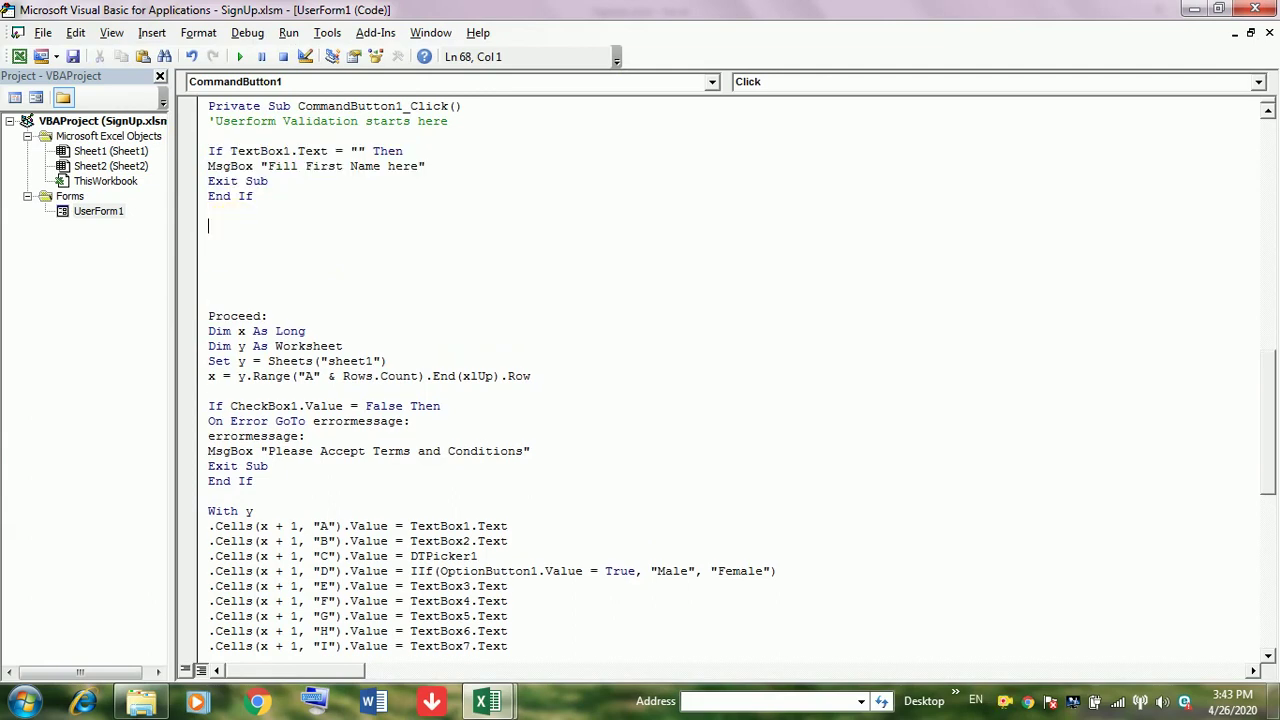
pyautogui.hotkey('ctrl', 'v')
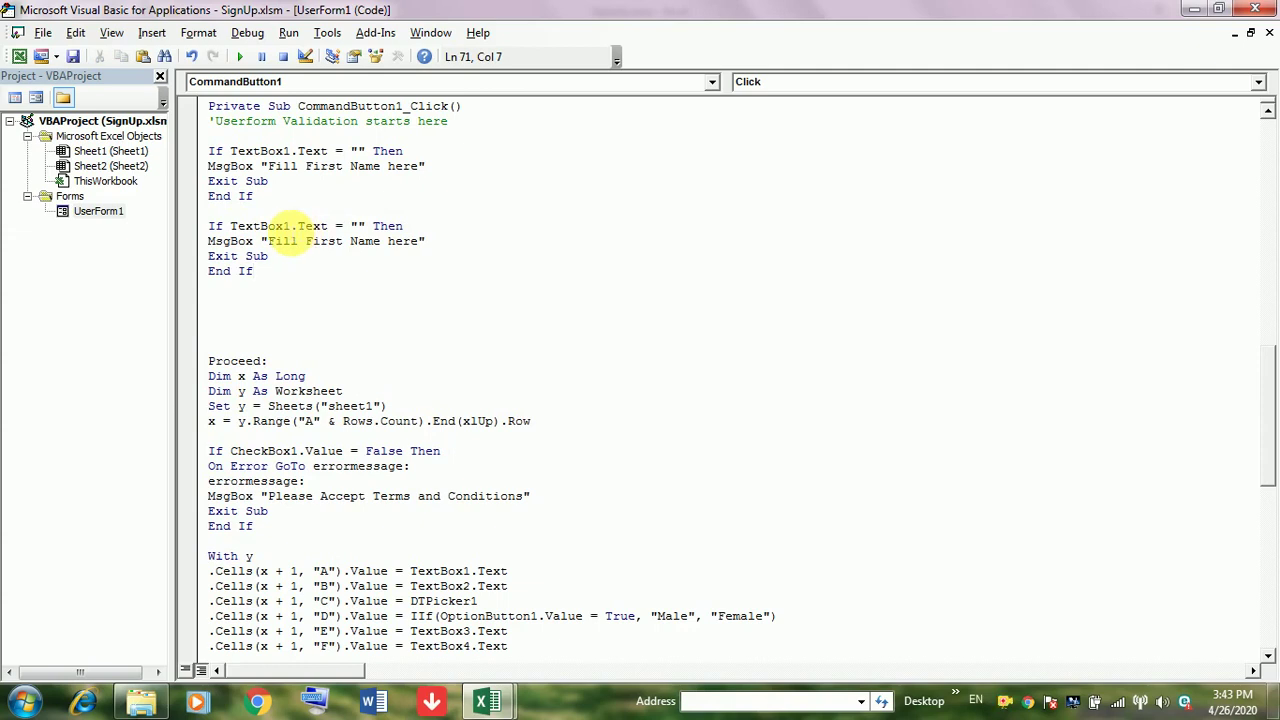
pyautogui.click(285, 228)
pyautogui.press('Right')
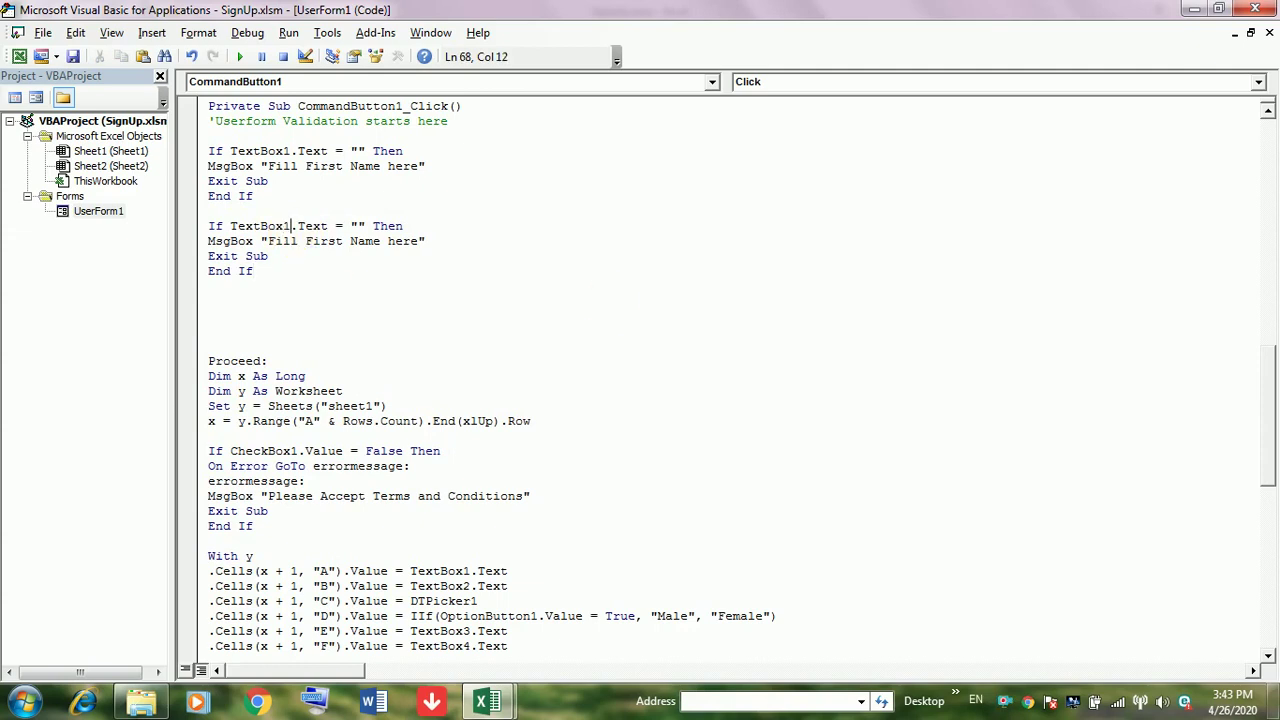
pyautogui.press('BackSpace')
pyautogui.write('2')
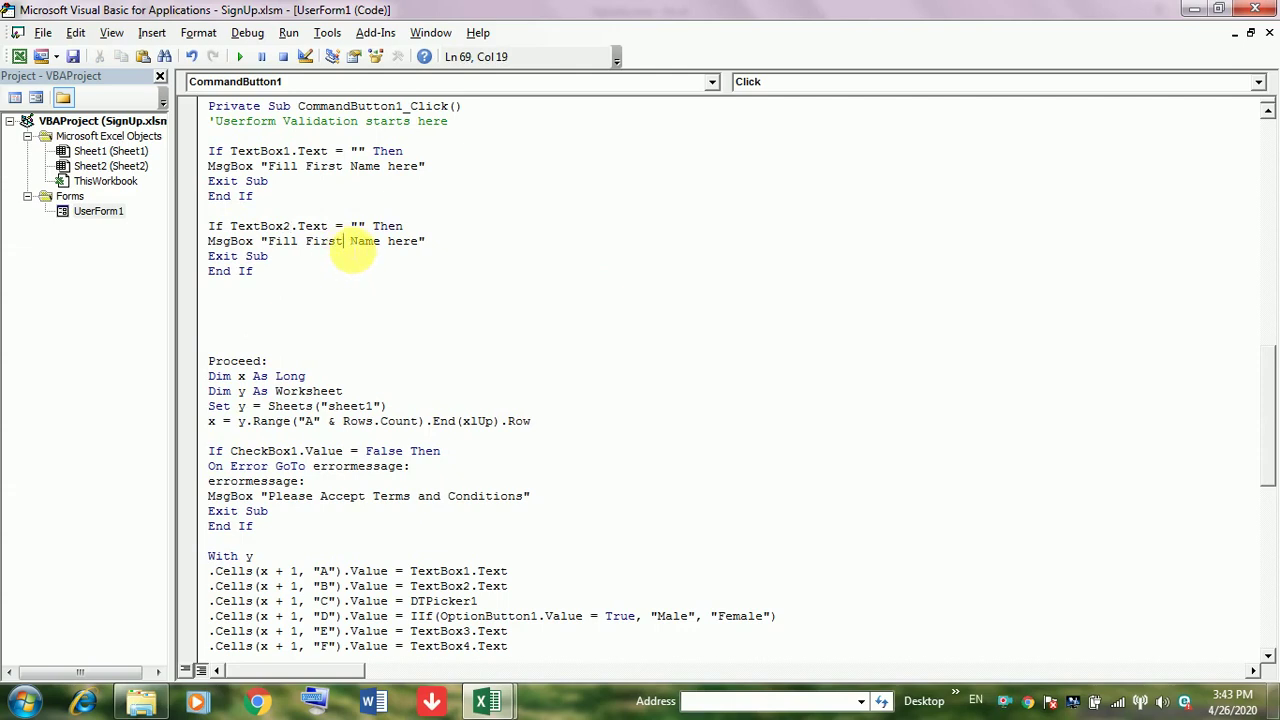
pyautogui.press('BackSpace')
pyautogui.press('BackSpace')
pyautogui.press('BackSpace')
pyautogui.press('BackSpace')
pyautogui.press('BackSpace')
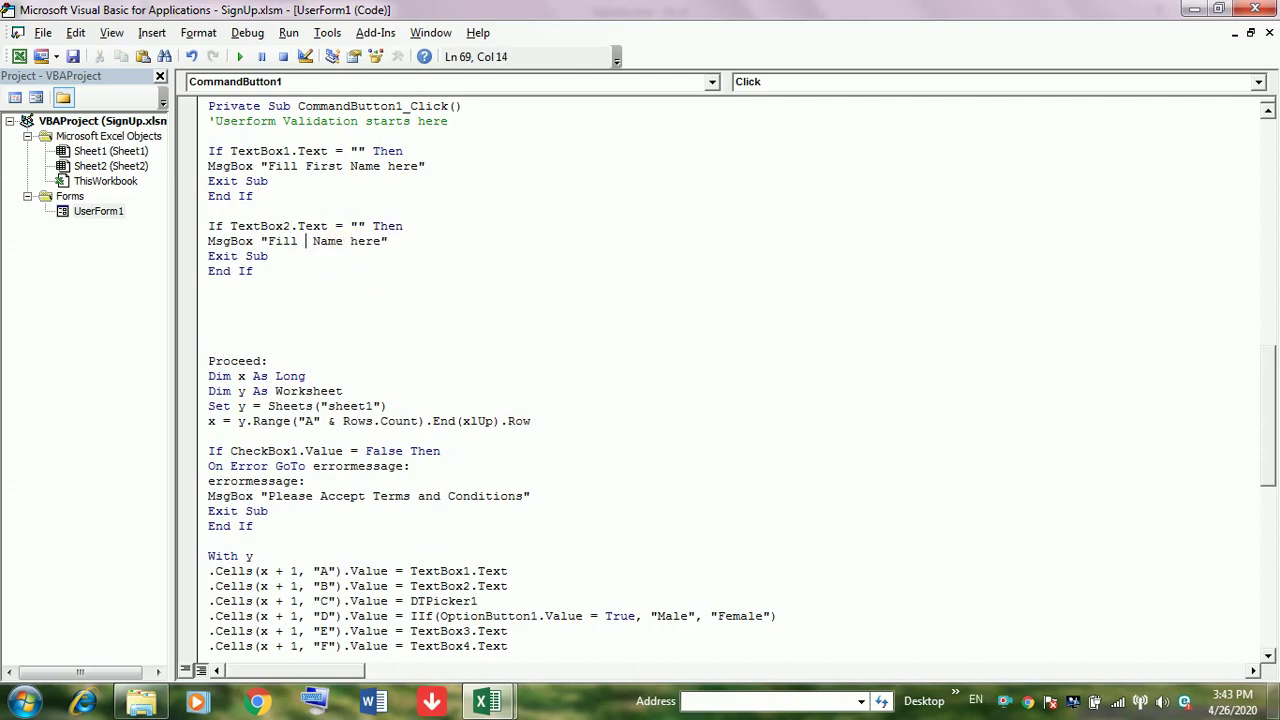
pyautogui.write('Last')
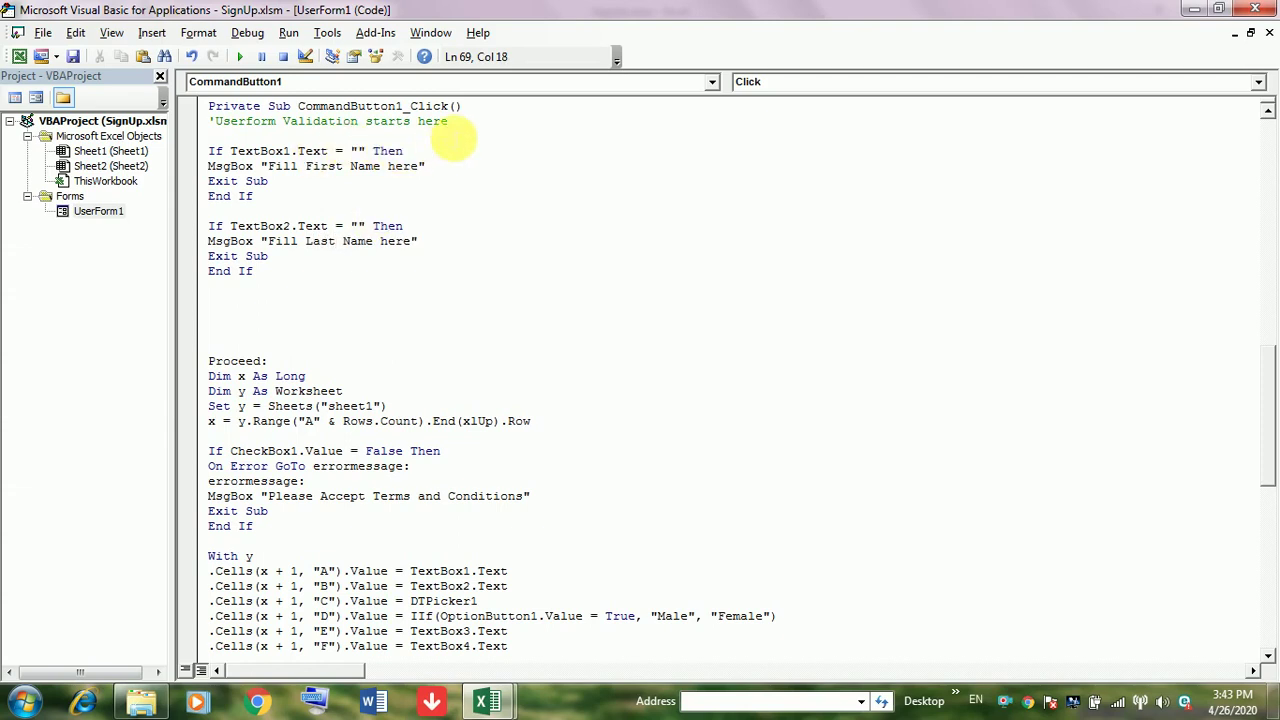
pyautogui.click(452, 123)
# Copy the 'Userform Validation starts here' comment below the last-name check and change it to 'ends here'.
pyautogui.keyDown('shift'); pyautogui.click(212, 121); pyautogui.keyUp('shift')
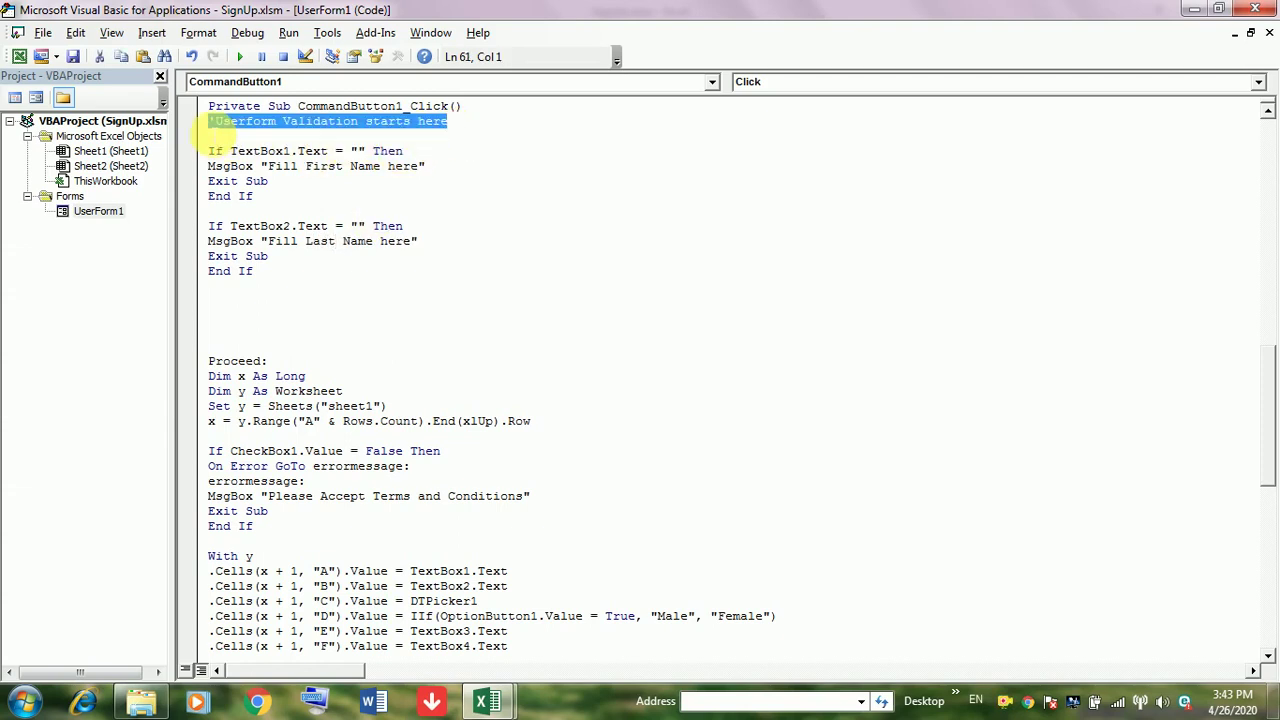
pyautogui.rightClick(212, 121)
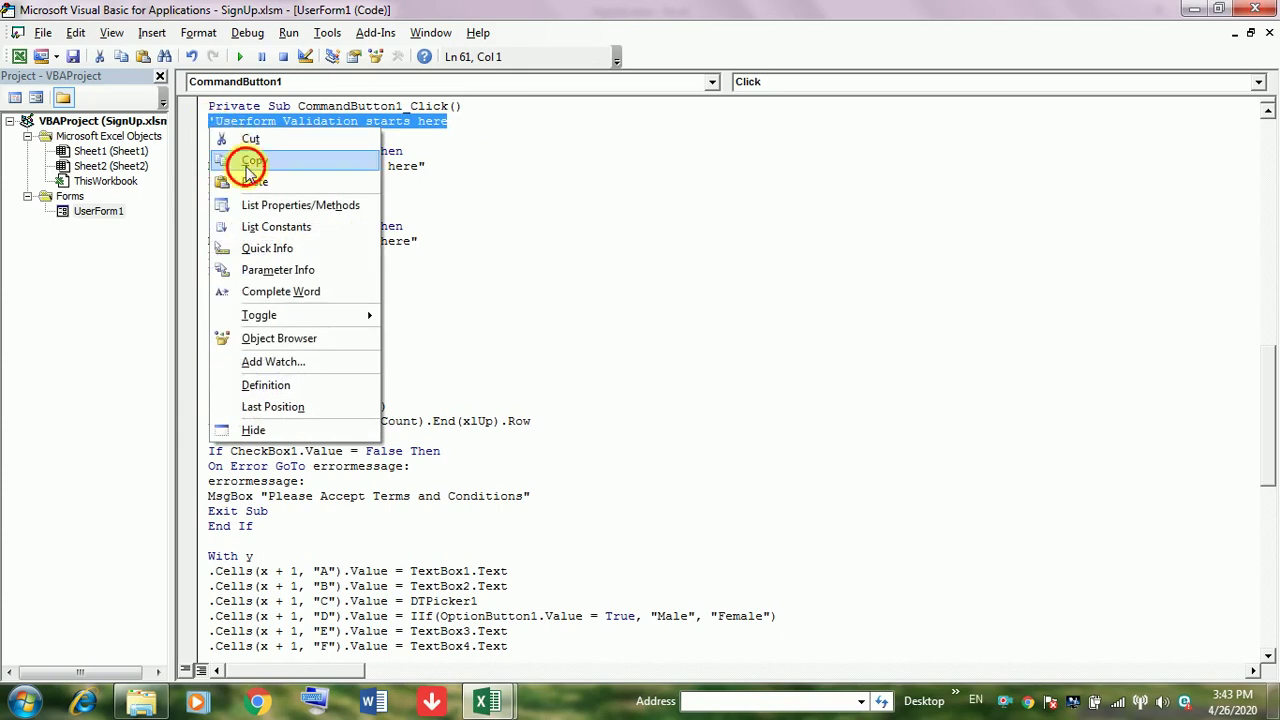
pyautogui.click(246, 157)
pyautogui.click(208, 286)
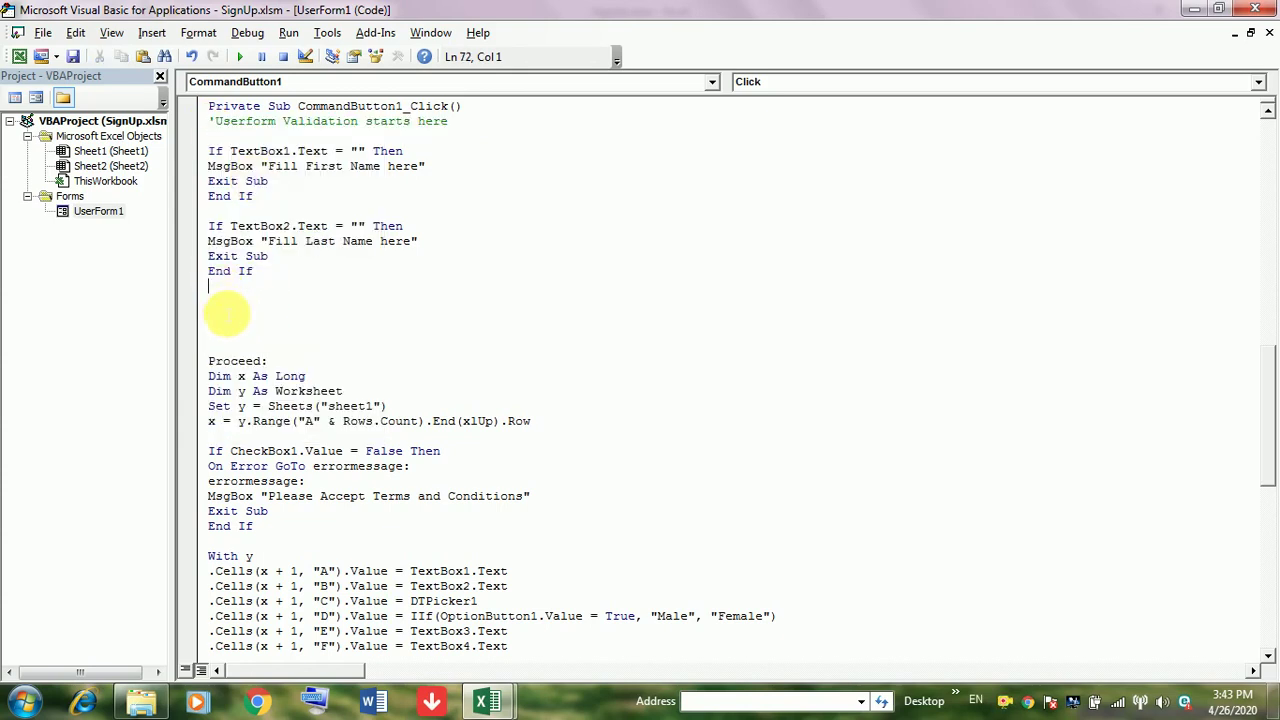
pyautogui.hotkey('ctrl', 'v')
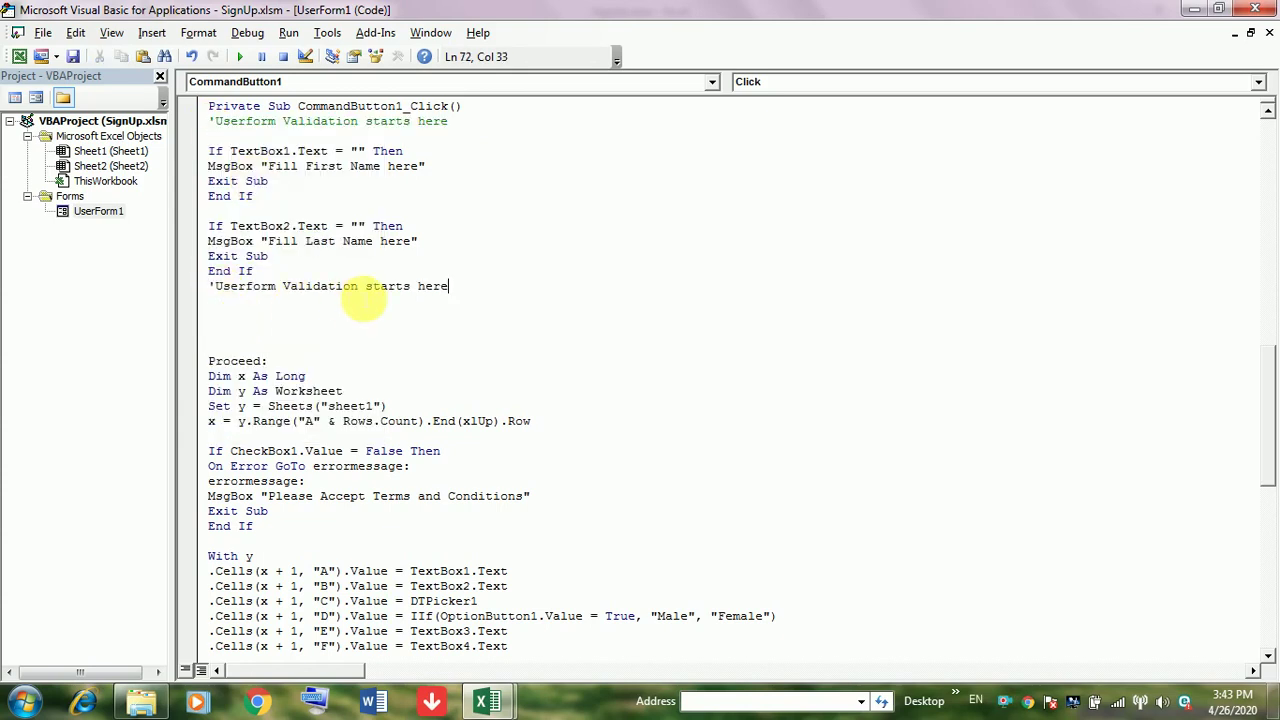
pyautogui.click(411, 286)
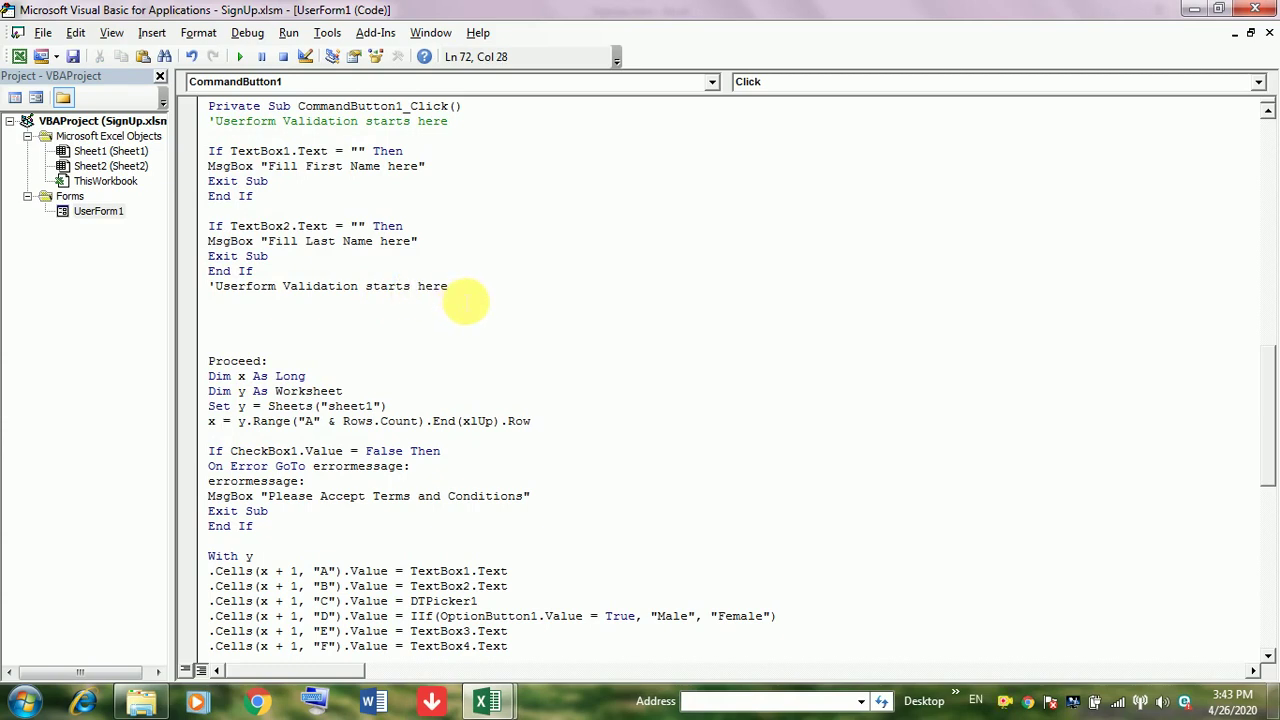
pyautogui.press('BackSpace')
pyautogui.press('BackSpace')
pyautogui.press('BackSpace')
pyautogui.press('BackSpace')
pyautogui.press('BackSpace')
pyautogui.press('BackSpace')
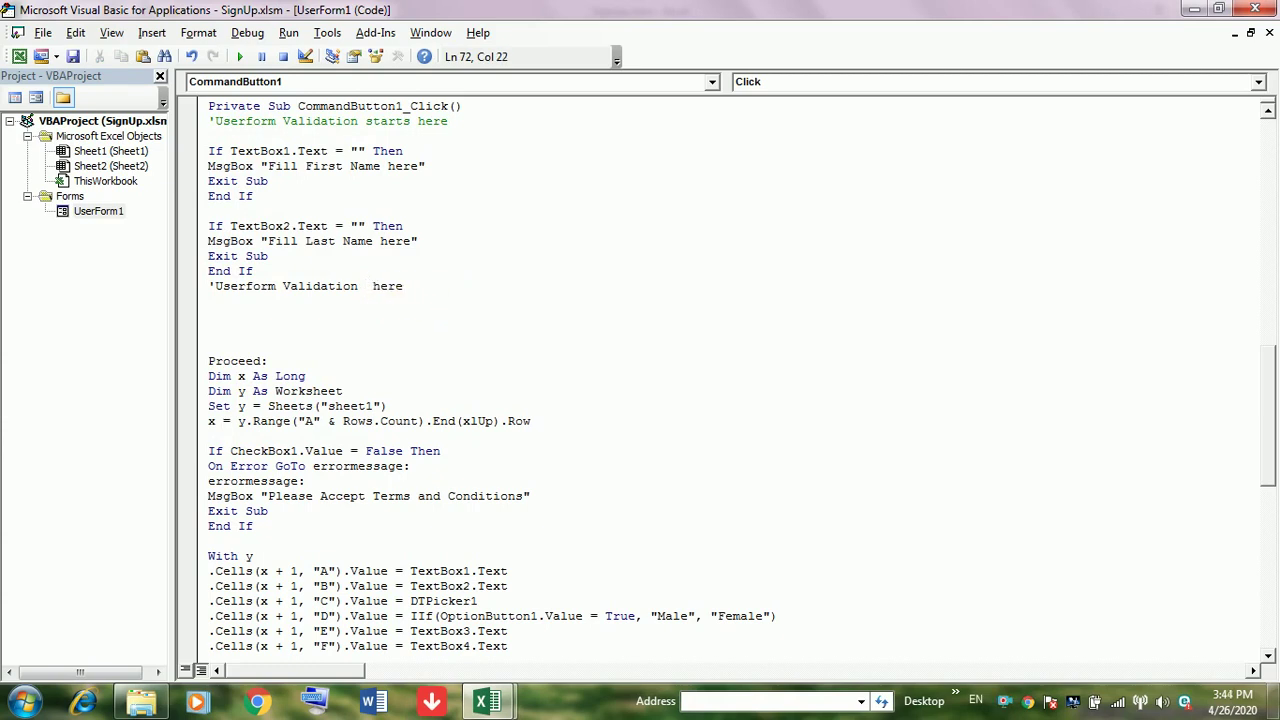
pyautogui.write('ends')
# Open two blank lines between the last-name End If and the closing comment.
pyautogui.click(287, 273)
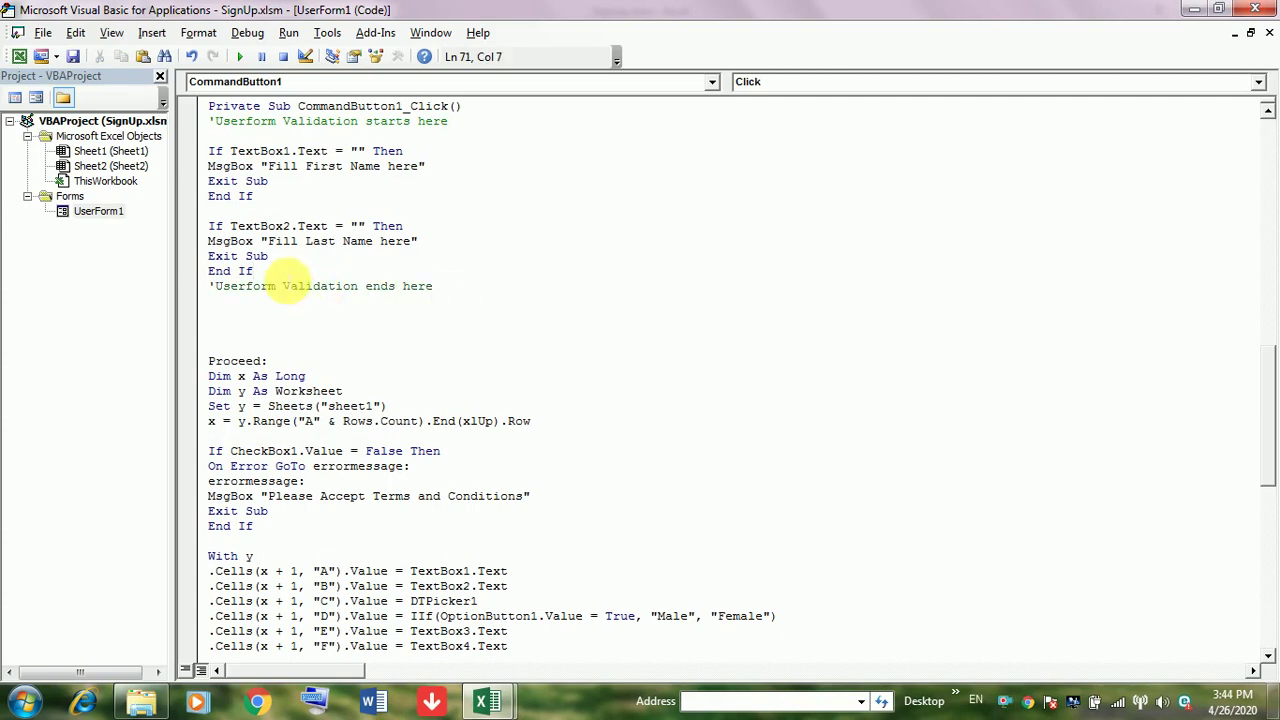
pyautogui.press('Return')
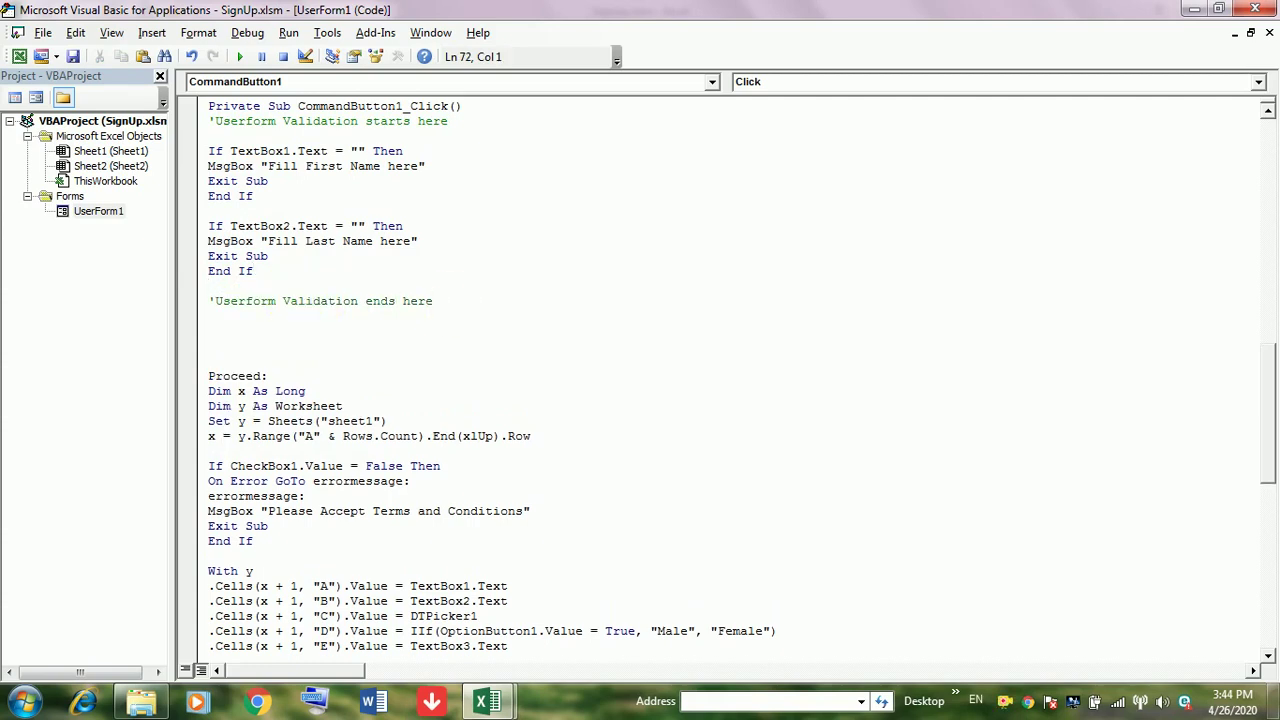
pyautogui.click(293, 275)
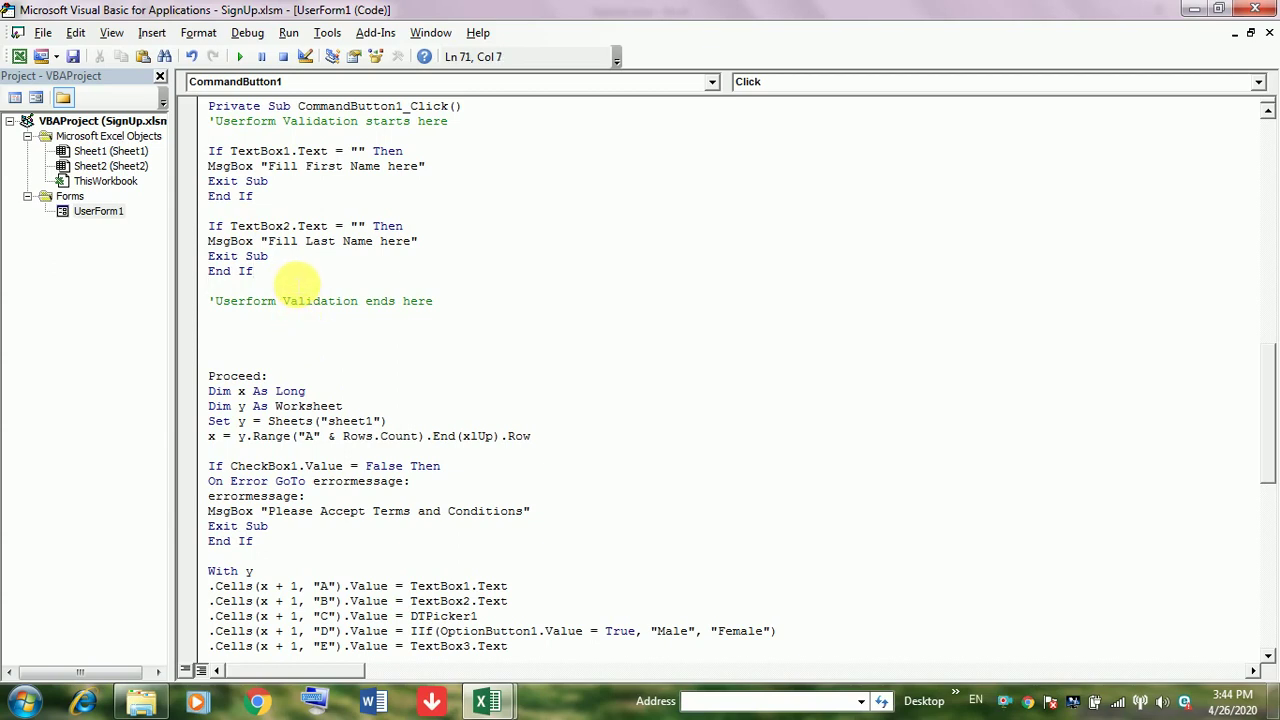
pyautogui.press('Return')
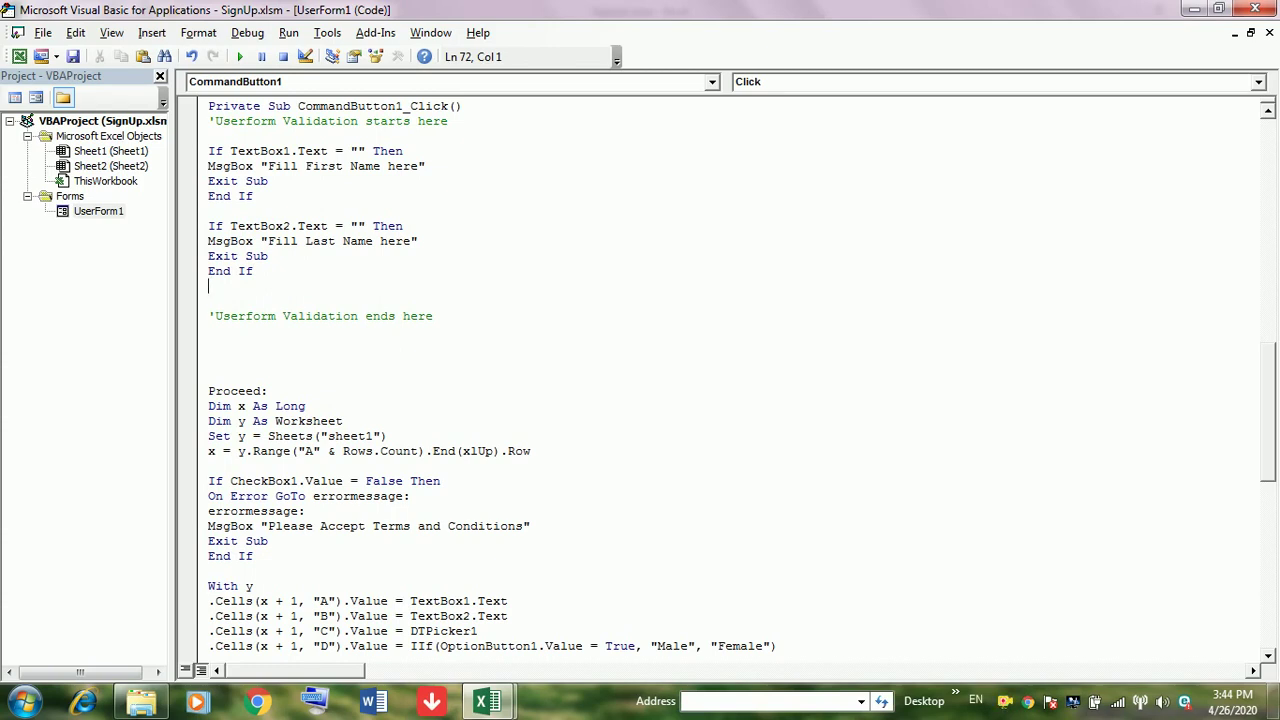
# Add the line If DTPicker1.Value = "3/12/2020" Then and select the last-name MsgBox, Exit Sub, End If lines.
pyautogui.write('if ')
pyautogui.write('DTP')
pyautogui.write('i')
pyautogui.press('BackSpace')
pyautogui.write('icker')
pyautogui.write('1.')
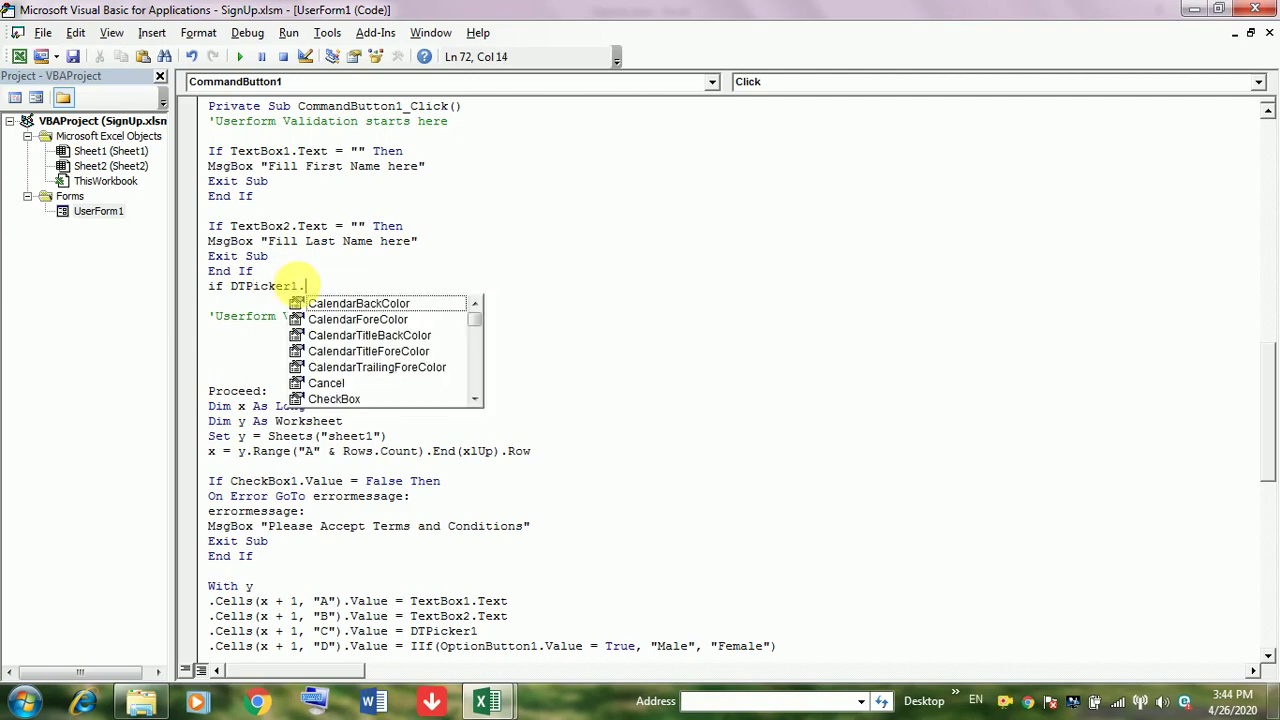
pyautogui.write('Value')
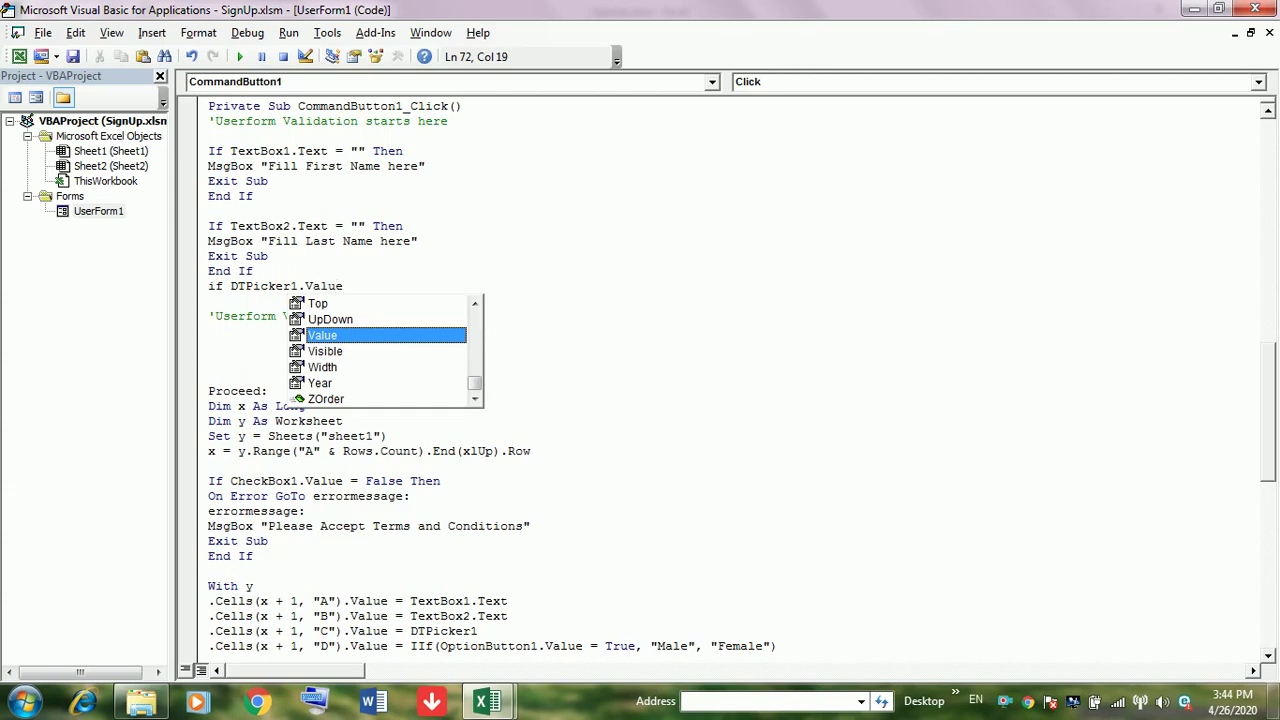
pyautogui.write(' =')
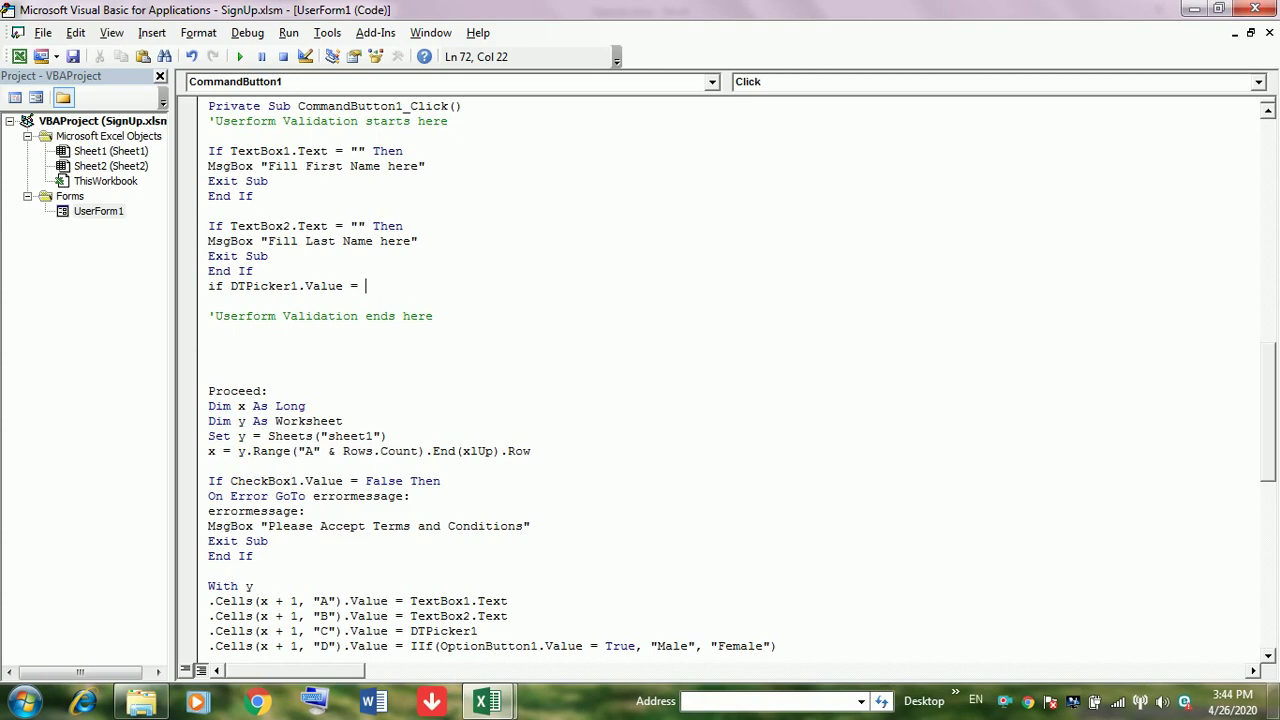
pyautogui.write(' "')
pyautogui.write('3')
pyautogui.write('/12')
pyautogui.write('/20')
pyautogui.write('20')
pyautogui.write('" the')
pyautogui.write('n')
pyautogui.press('Return')
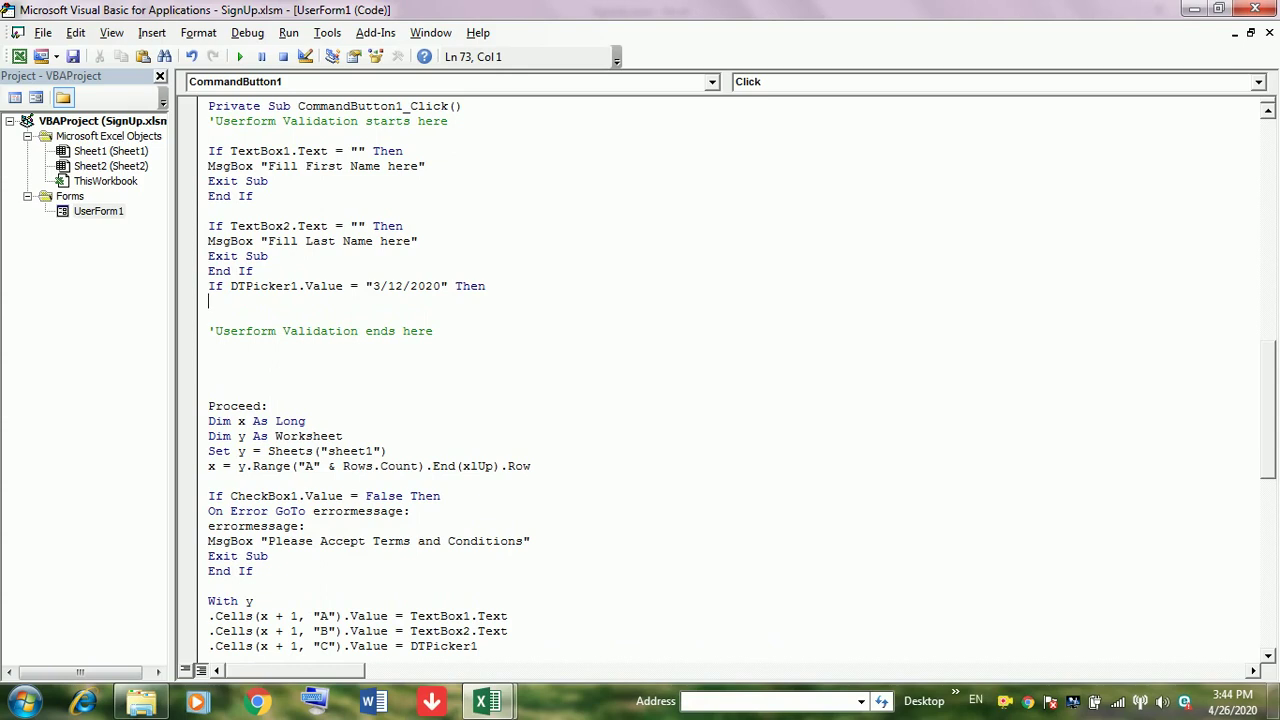
pyautogui.click(210, 287)
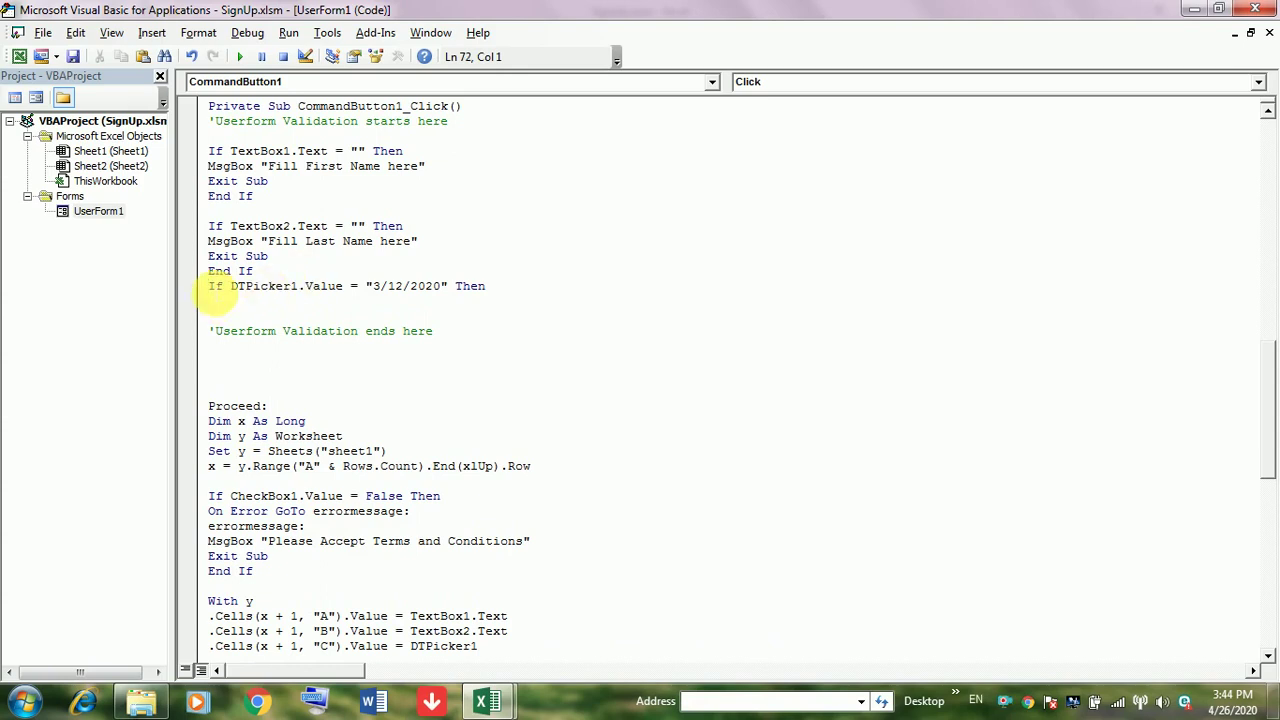
pyautogui.press('Return')
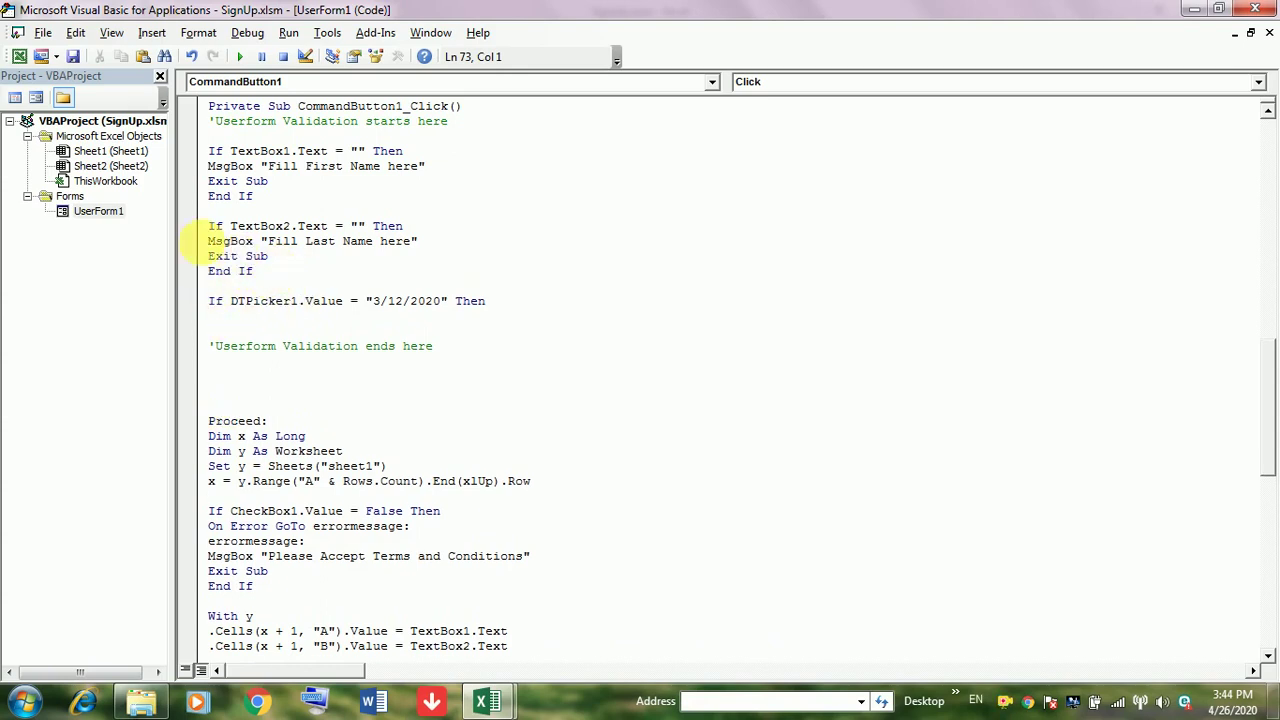
pyautogui.moveTo(208, 241); pyautogui.dragTo(262, 274)
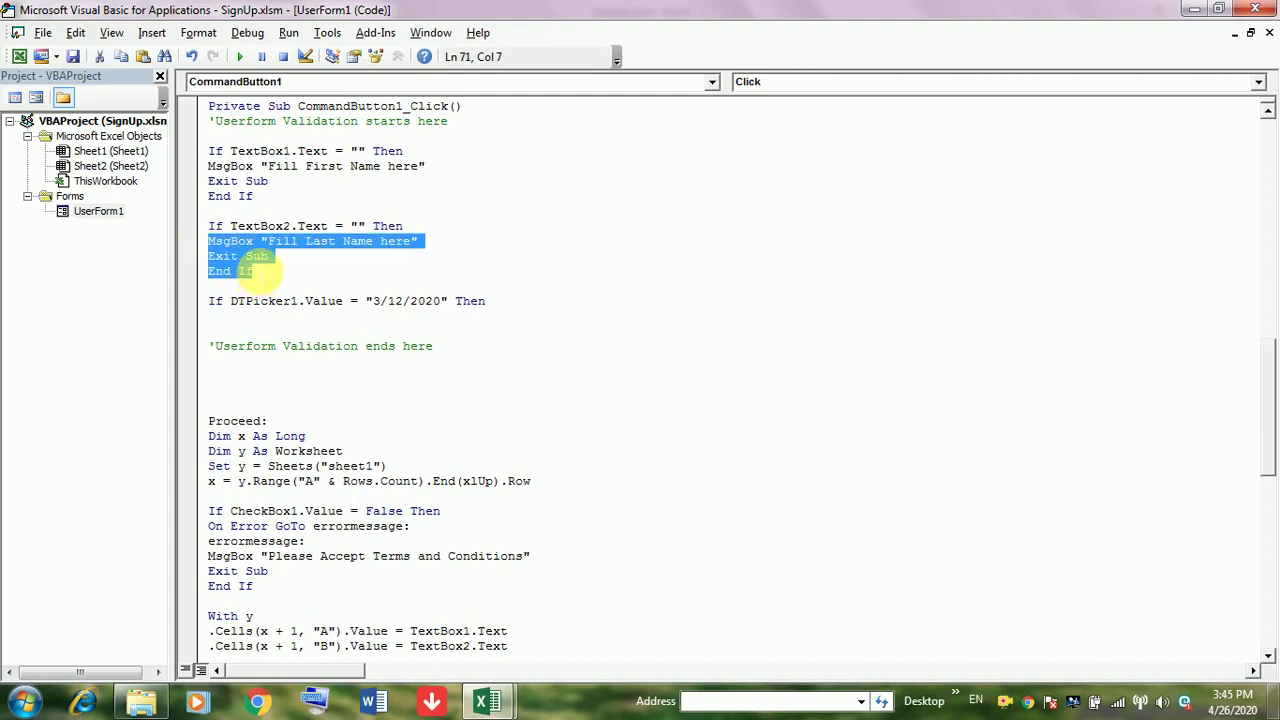
# Give the date check a MsgBox 'Select your Date of Birth', Exit Sub and End If, plus a blank line.
pyautogui.click(213, 318)
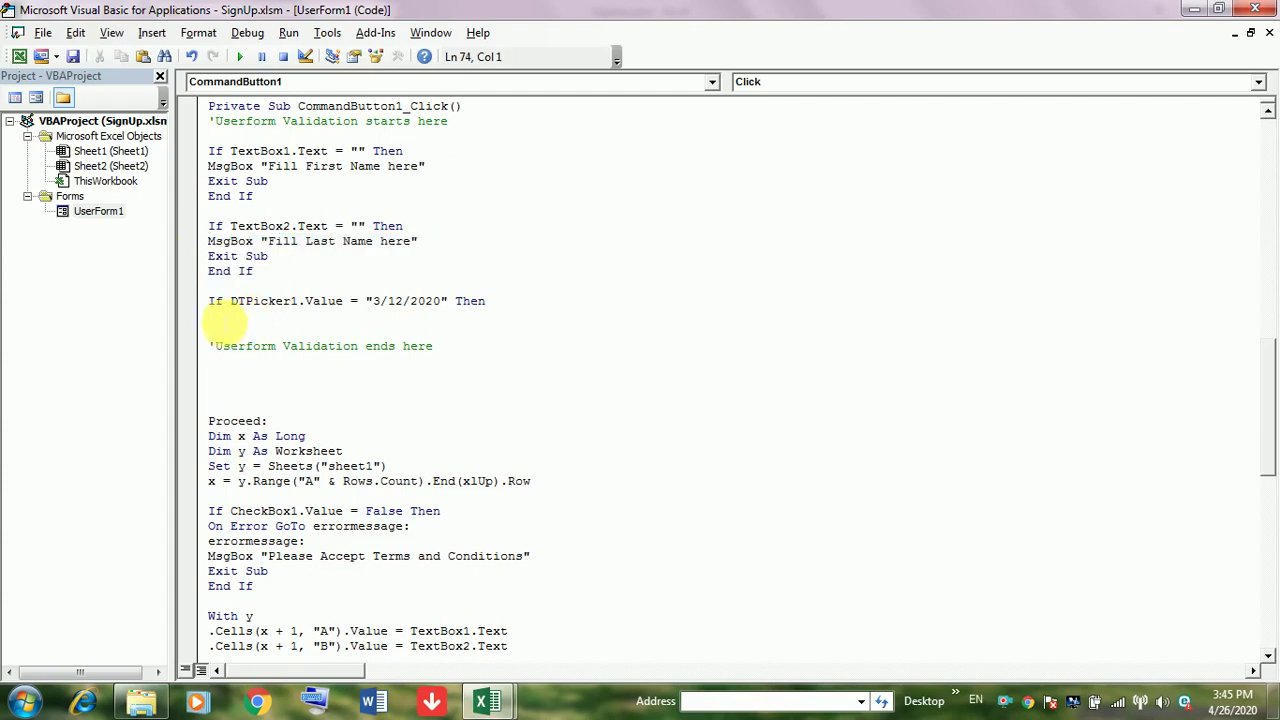
pyautogui.write('MsgBox "Fill Last Name here" Exit Sub End If')
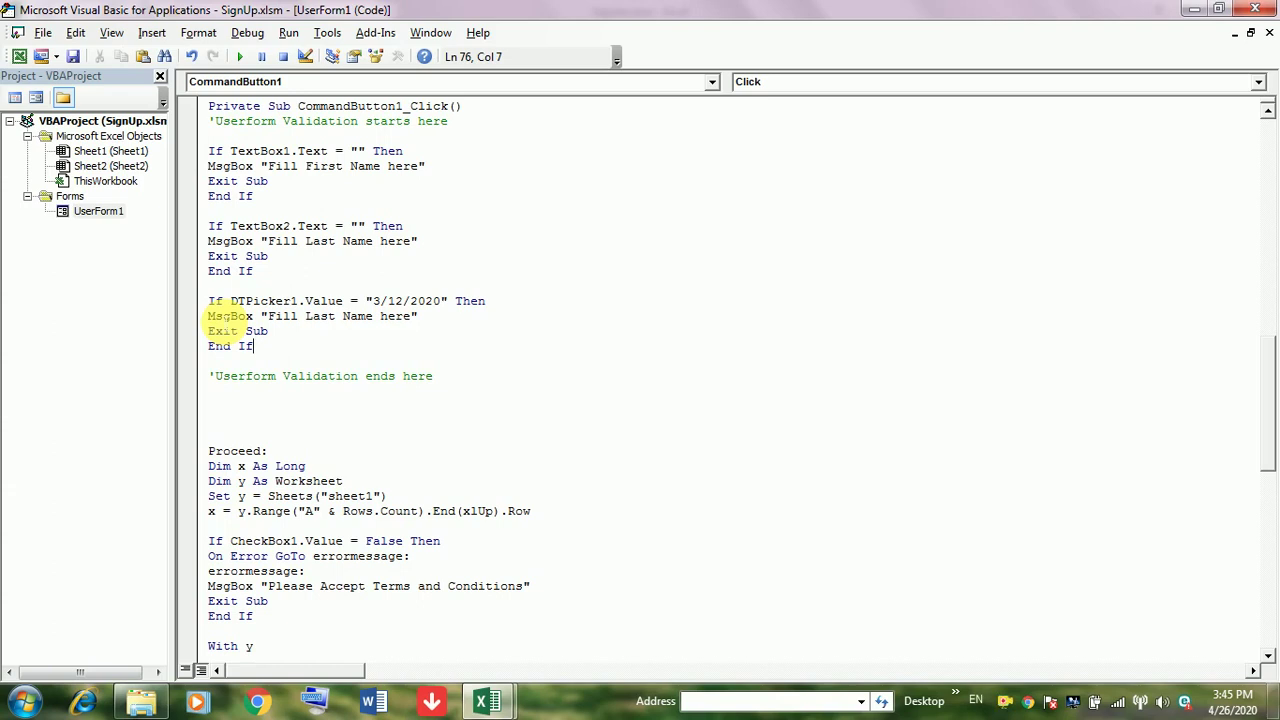
pyautogui.click(403, 316)
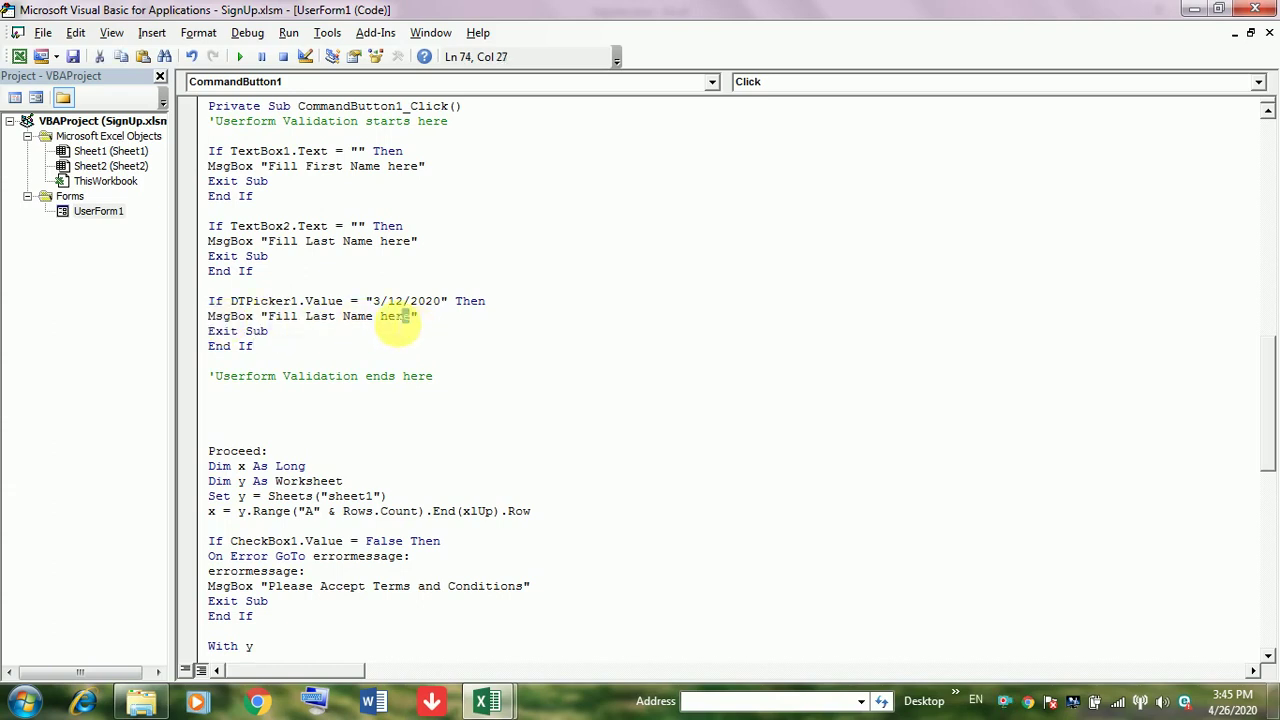
pyautogui.moveTo(403, 316)
pyautogui.mouseDown()
pyautogui.moveTo(275, 302)
pyautogui.moveTo(268, 318)
pyautogui.mouseUp()
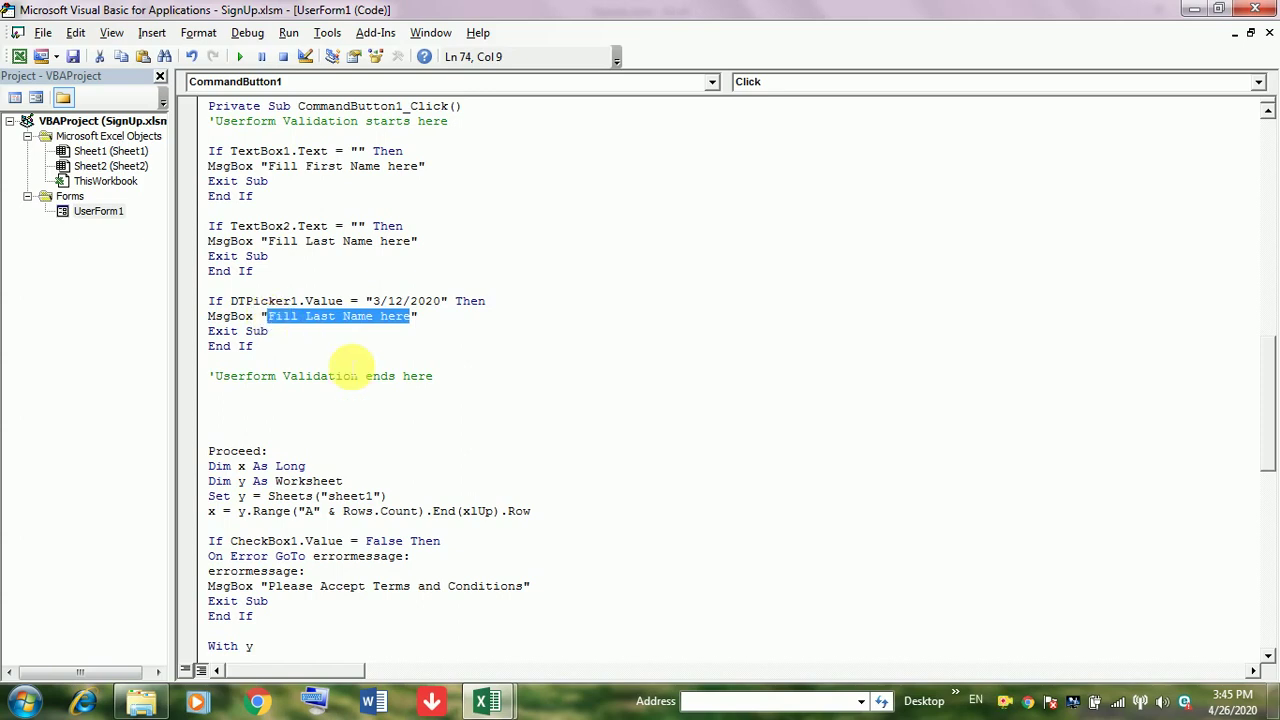
pyautogui.write('Sel')
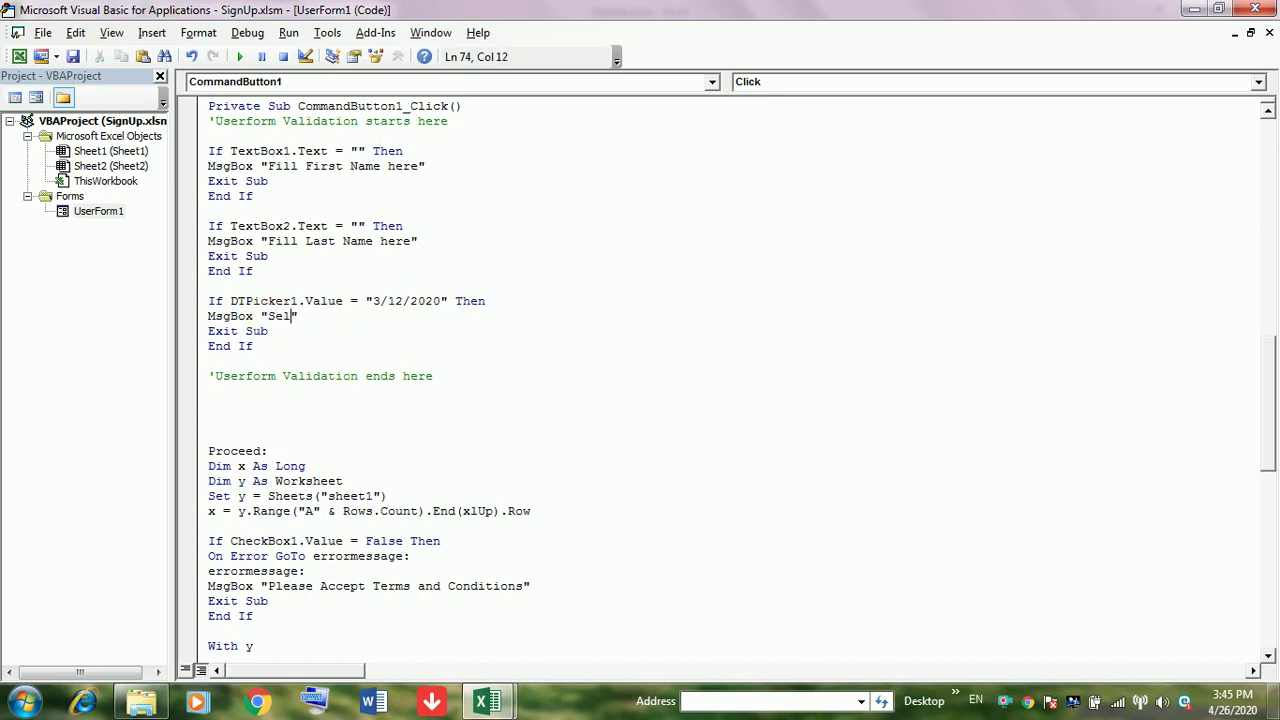
pyautogui.write('ect ')
pyautogui.write('your ')
pyautogui.write('D')
pyautogui.write('ate o')
pyautogui.write('f Bir')
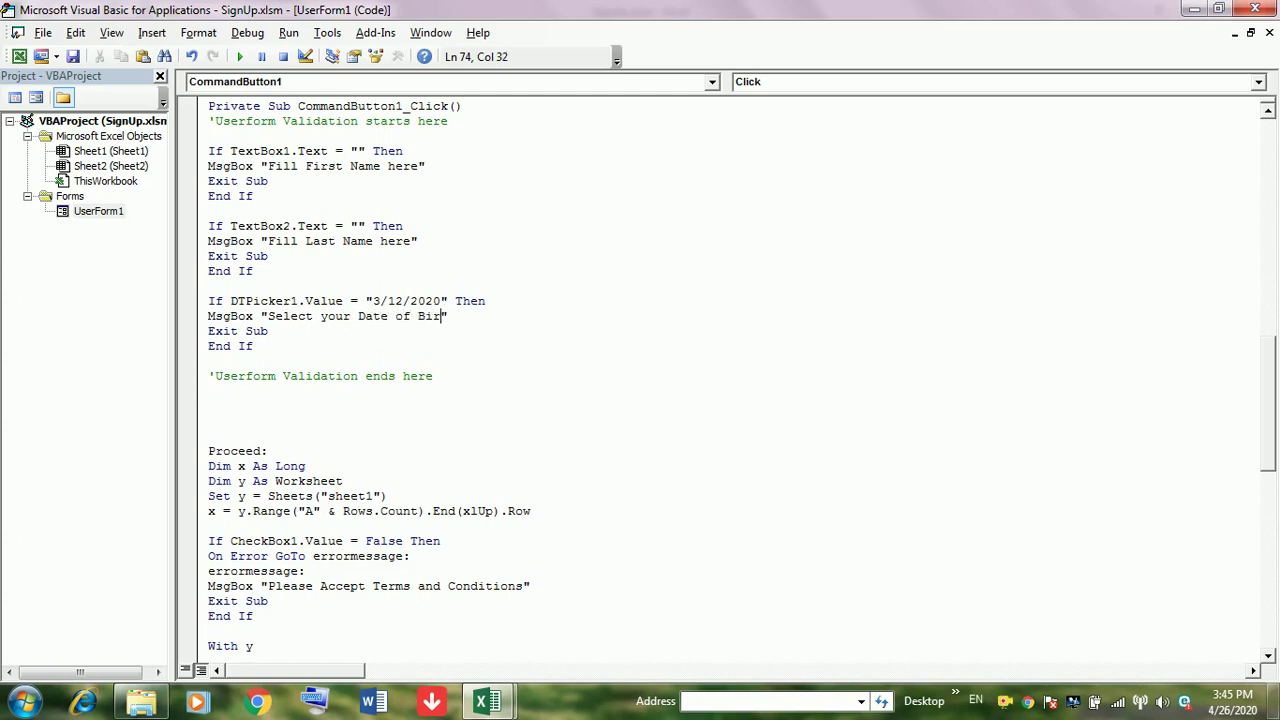
pyautogui.write('t')
pyautogui.write('h')
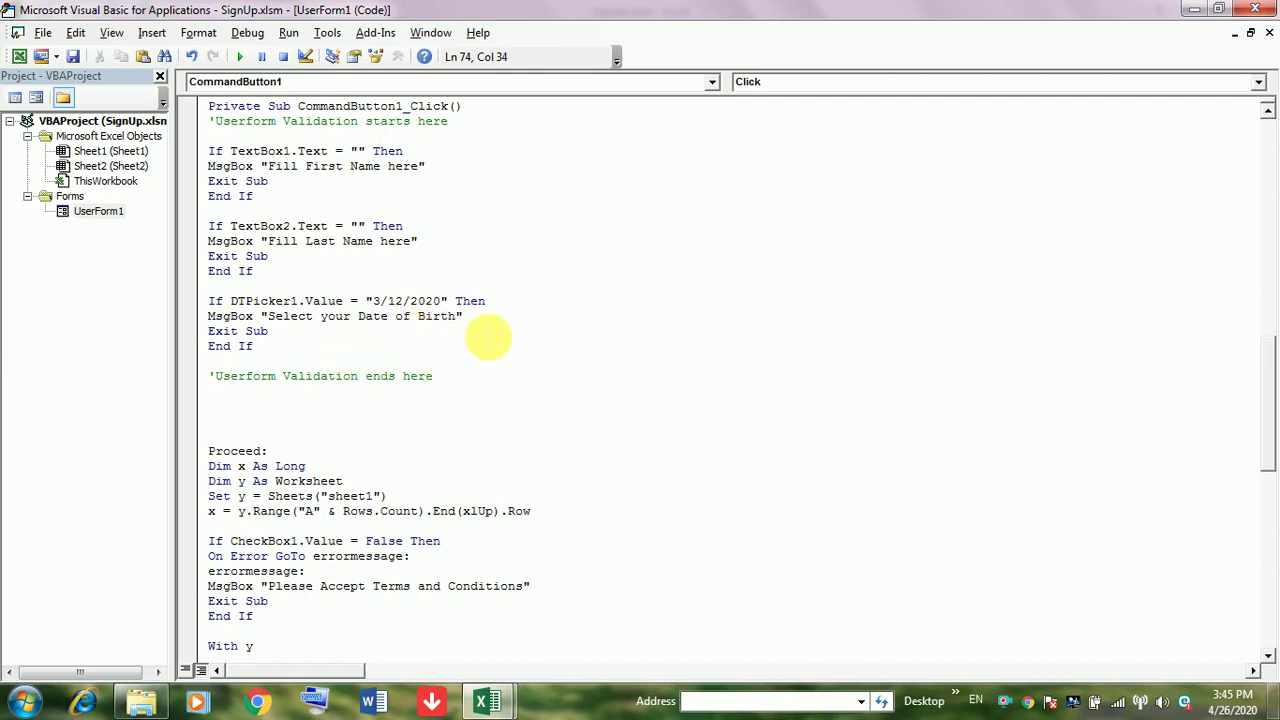
pyautogui.write('"')
pyautogui.click(268, 347)
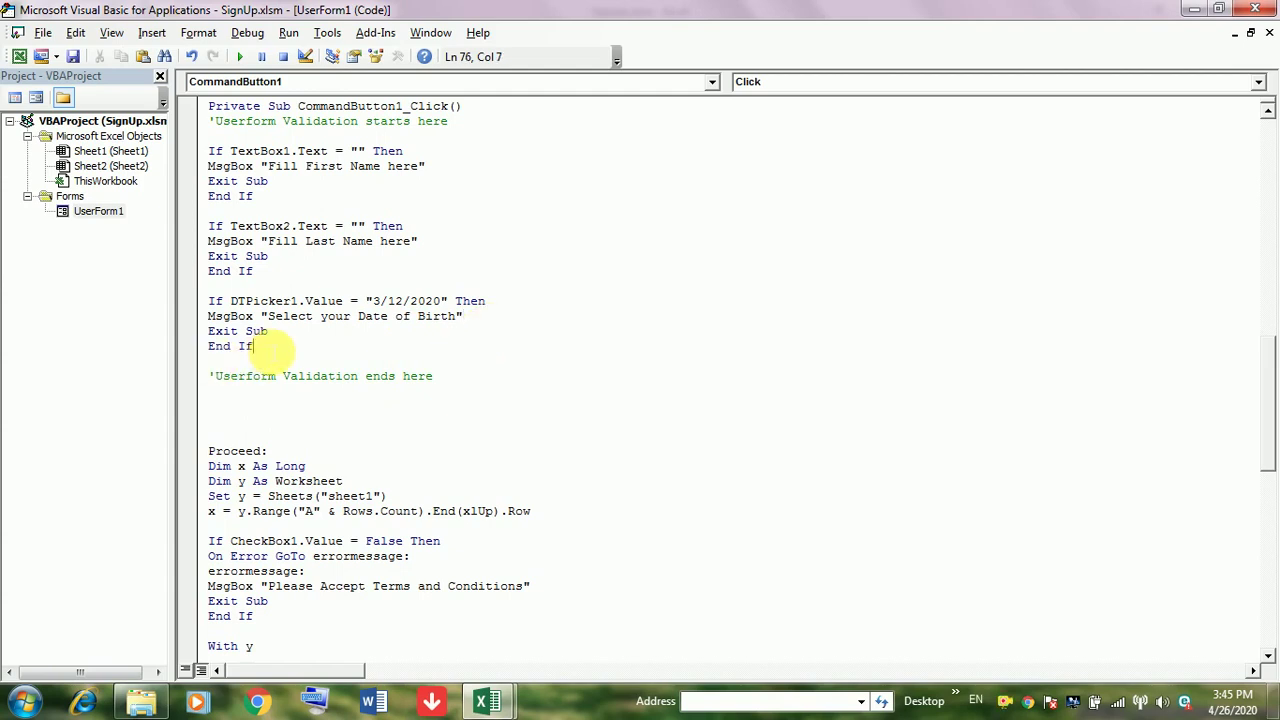
pyautogui.press('Return')
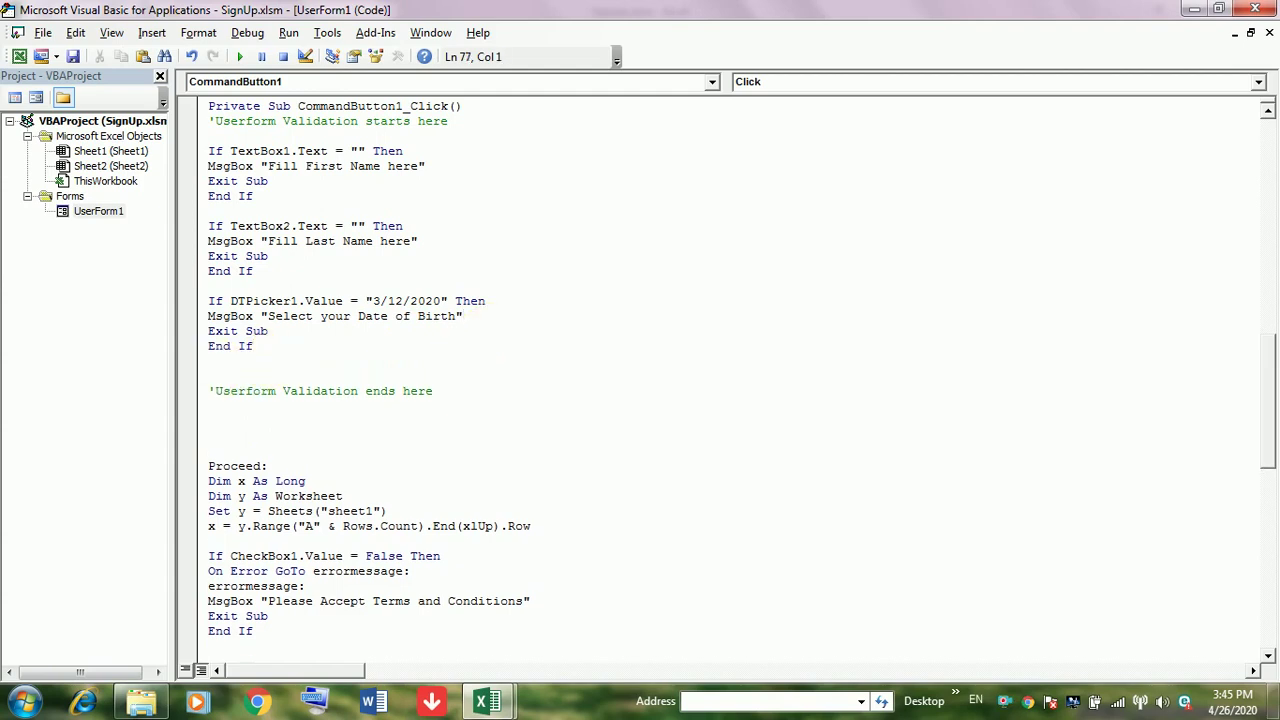
# Add a TextBox3 check showing 'Fill password here' below the date-of-birth check.
pyautogui.press('Return')
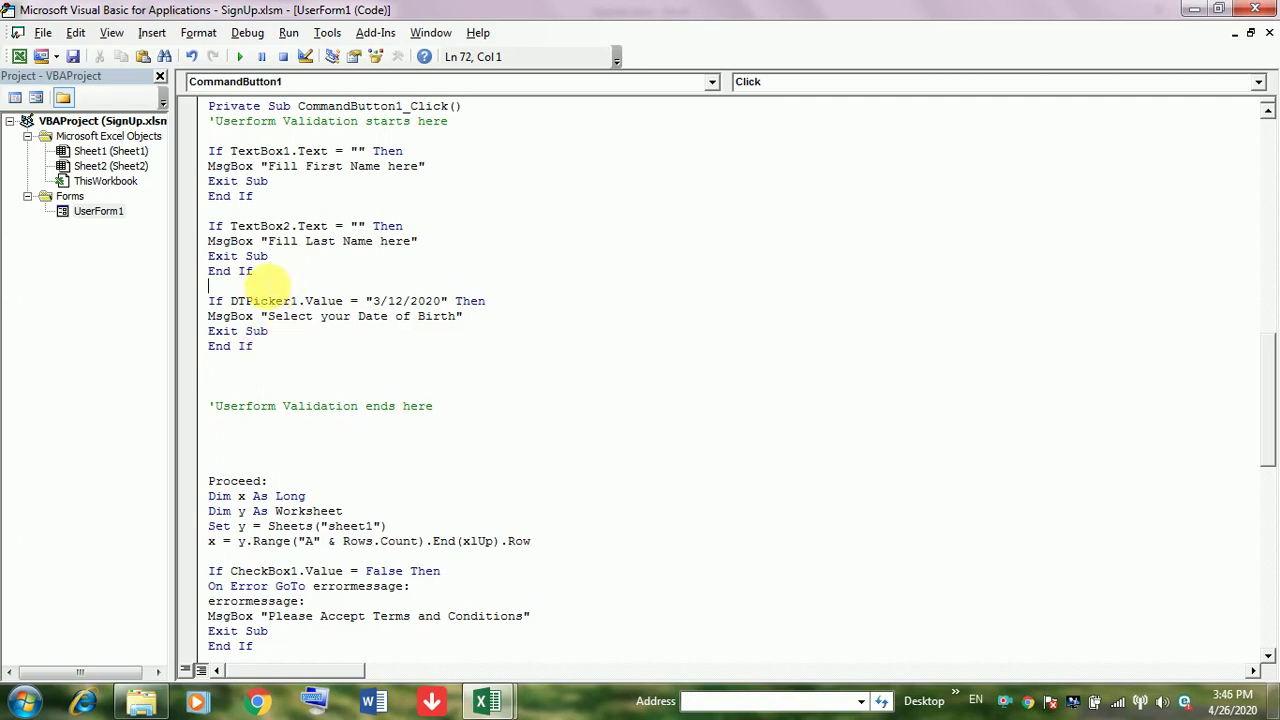
pyautogui.moveTo(260, 272); pyautogui.dragTo(212, 232)
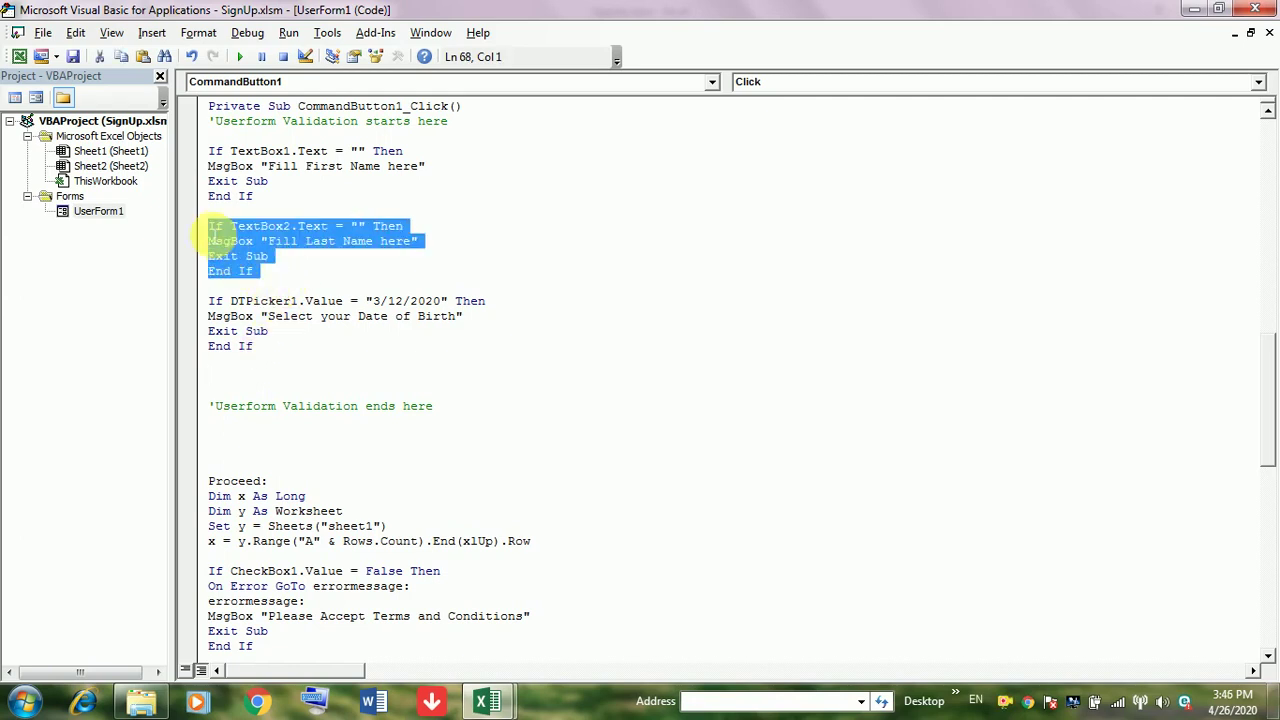
pyautogui.click(220, 366)
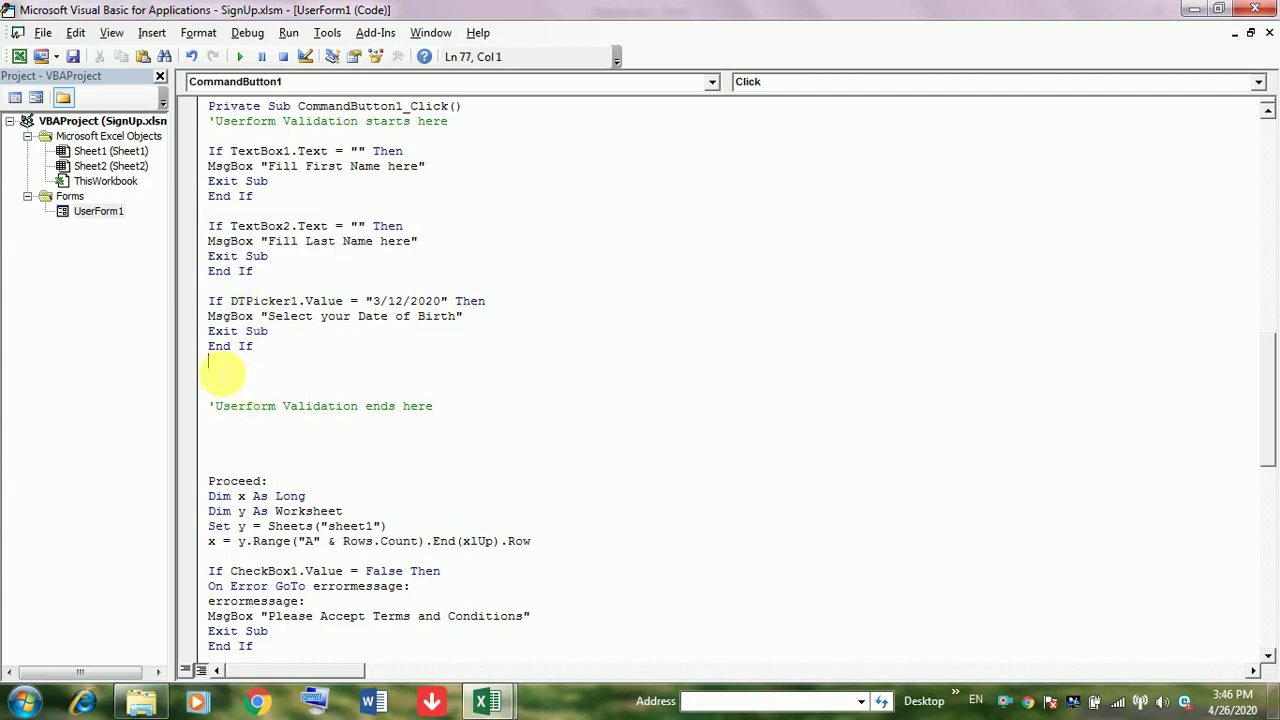
pyautogui.write('If TextBox2.Text = "" Then MsgBox "Fill Last Name here" Exit Sub End If')
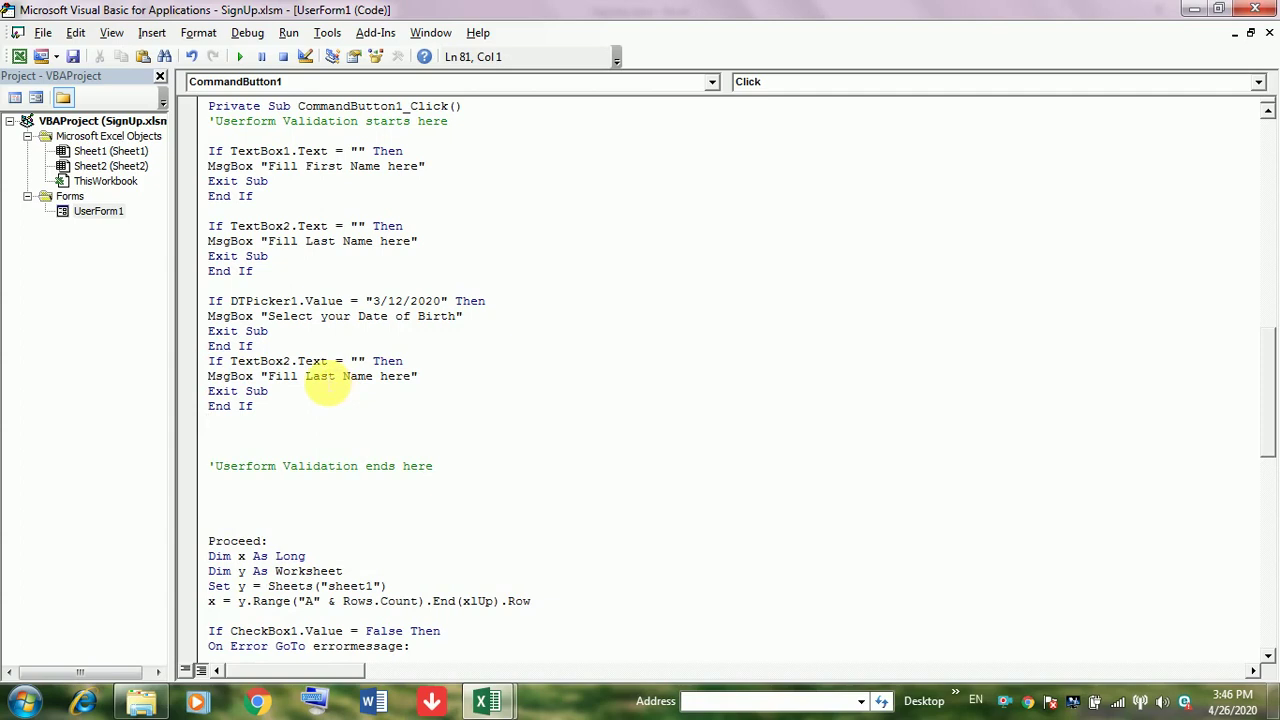
pyautogui.click(291, 361)
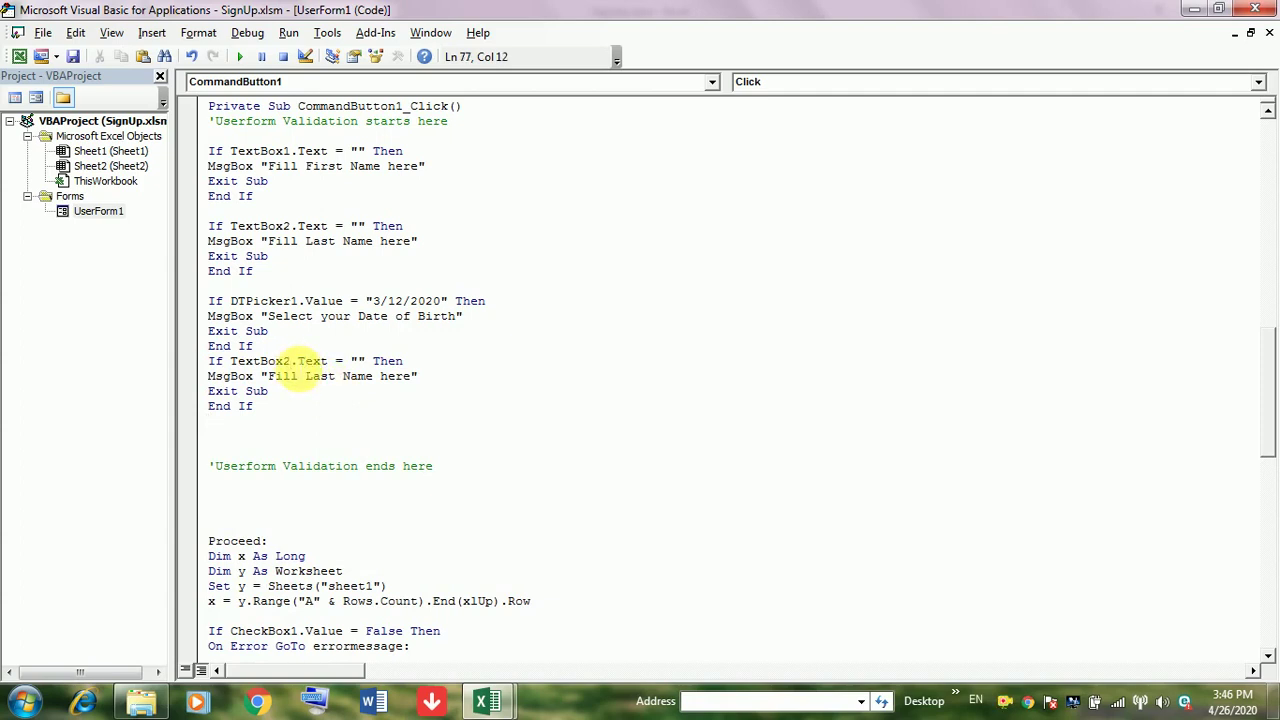
pyautogui.press('BackSpace')
pyautogui.write('3')
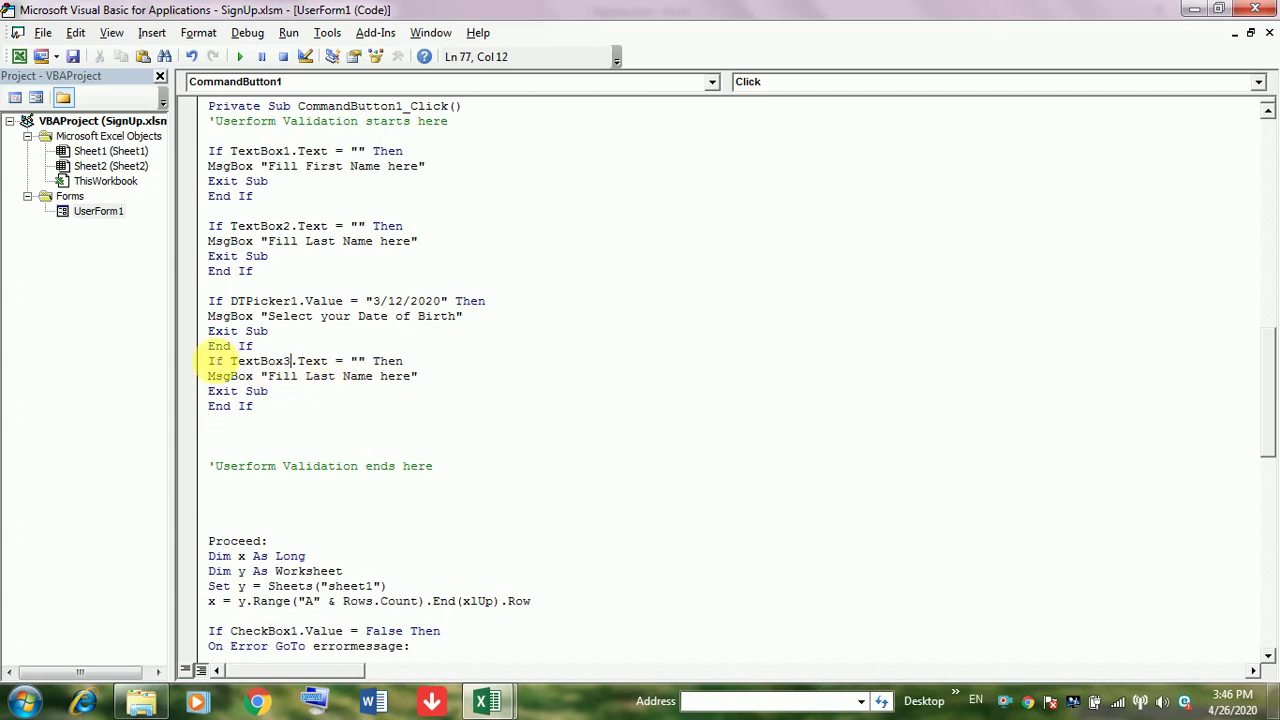
pyautogui.press('Return')
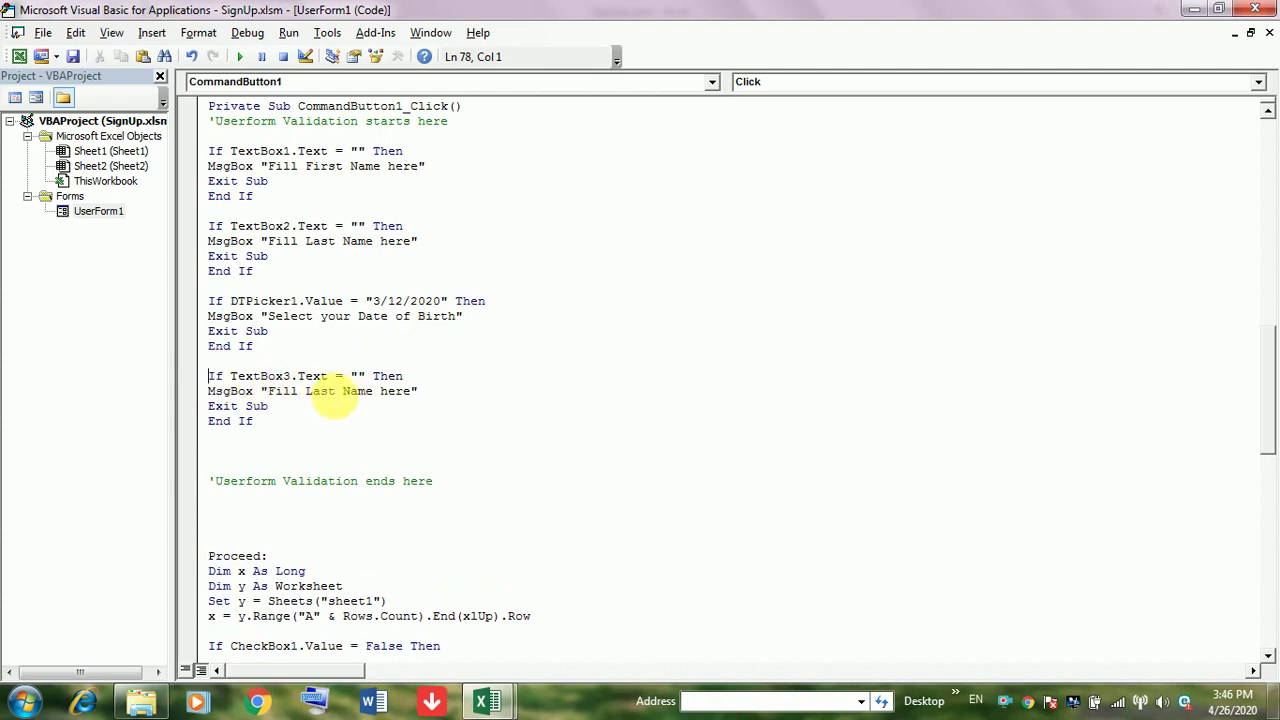
pyautogui.click(411, 392)
pyautogui.moveTo(411, 392)
pyautogui.mouseDown()
pyautogui.moveTo(287, 393)
pyautogui.moveTo(299, 393)
pyautogui.mouseUp()
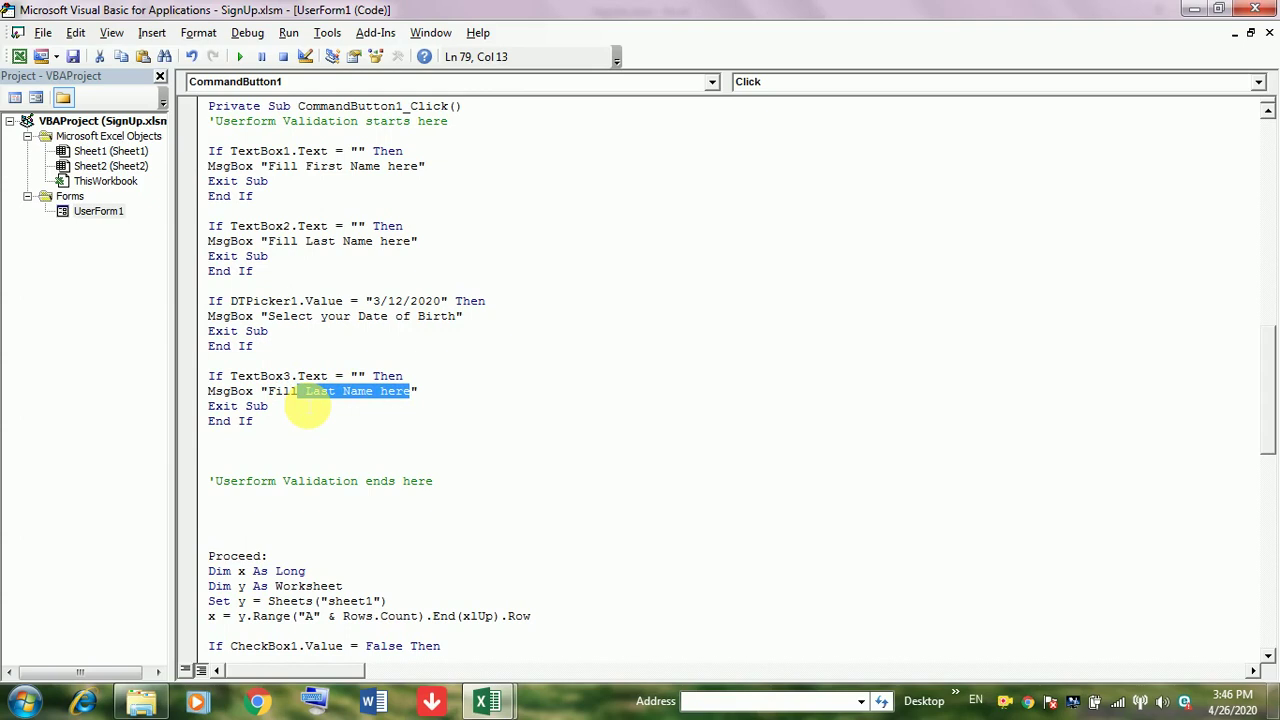
pyautogui.write('pass')
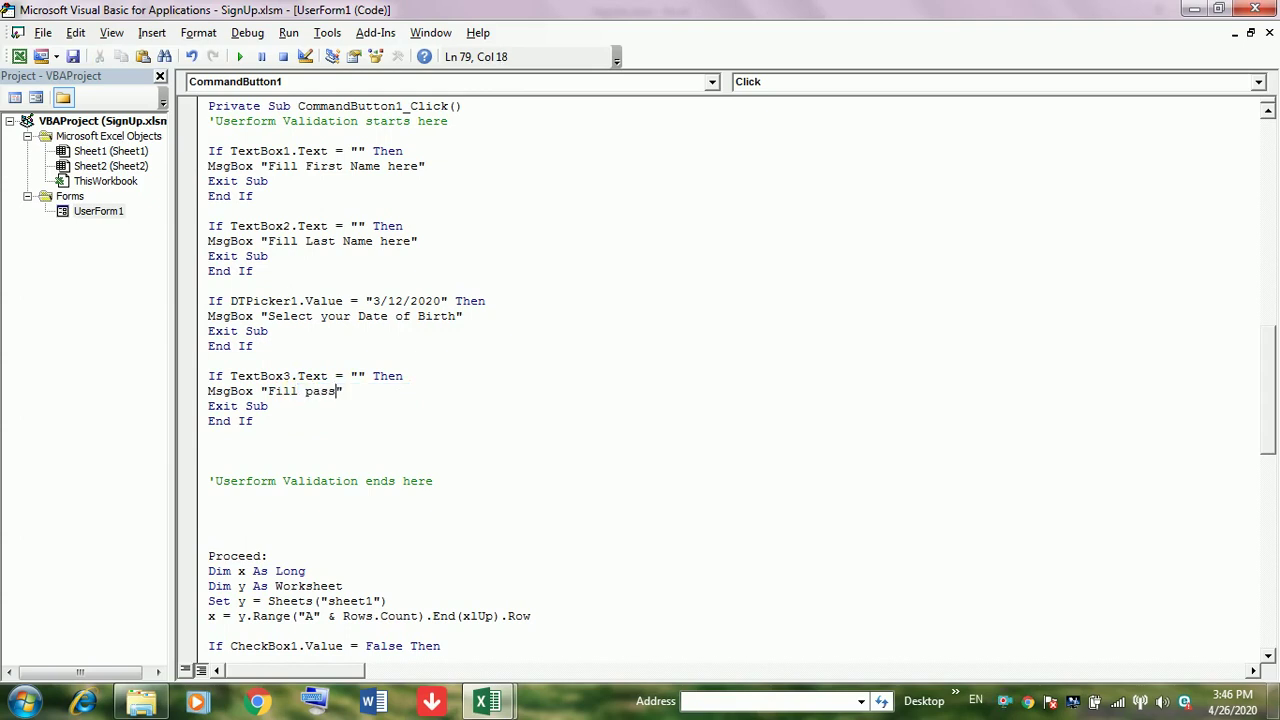
pyautogui.write('word he')
pyautogui.write('re')
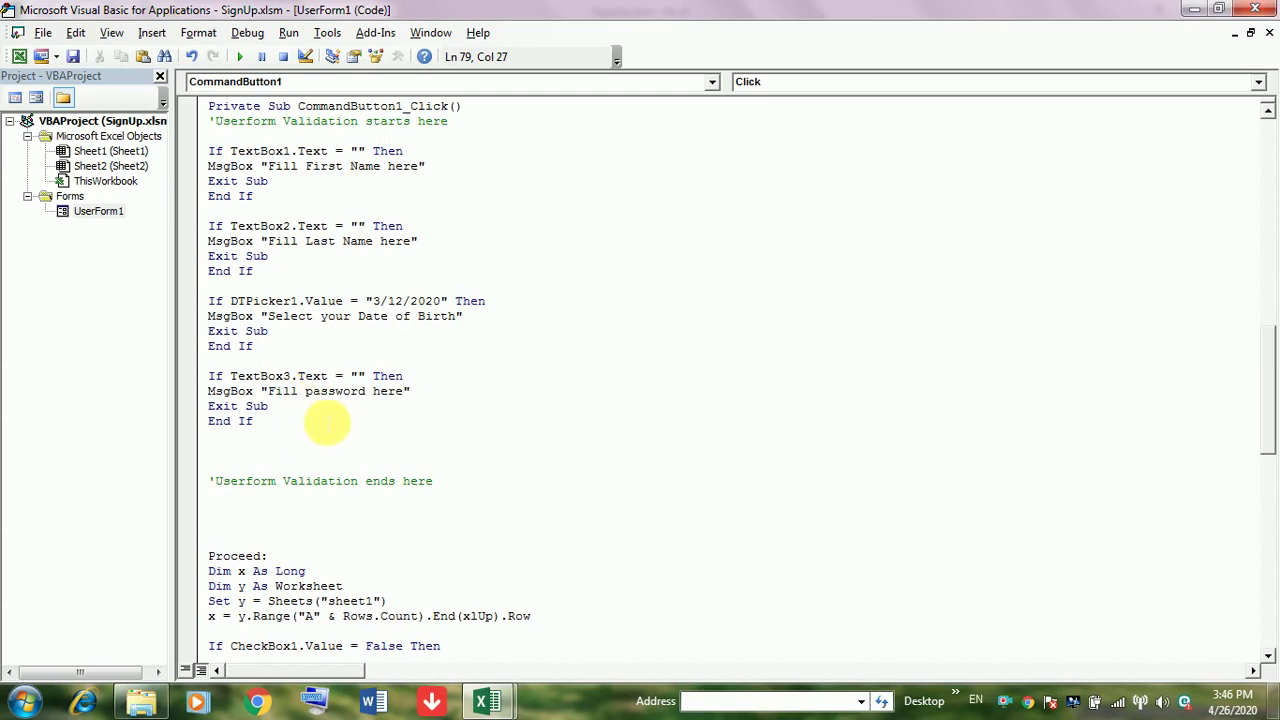
# Add a TextBox4 check showing 'Confirm your password here' below the password check.
pyautogui.click(291, 423)
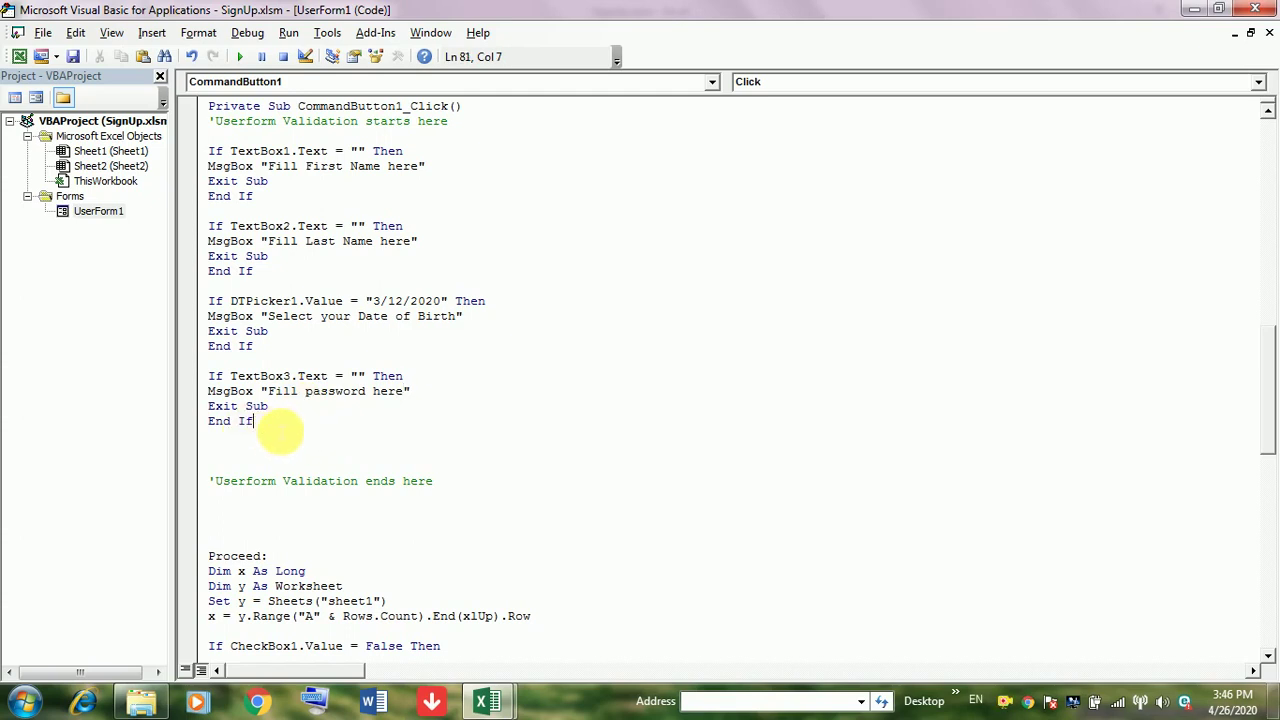
pyautogui.moveTo(255, 421); pyautogui.dragTo(208, 376)
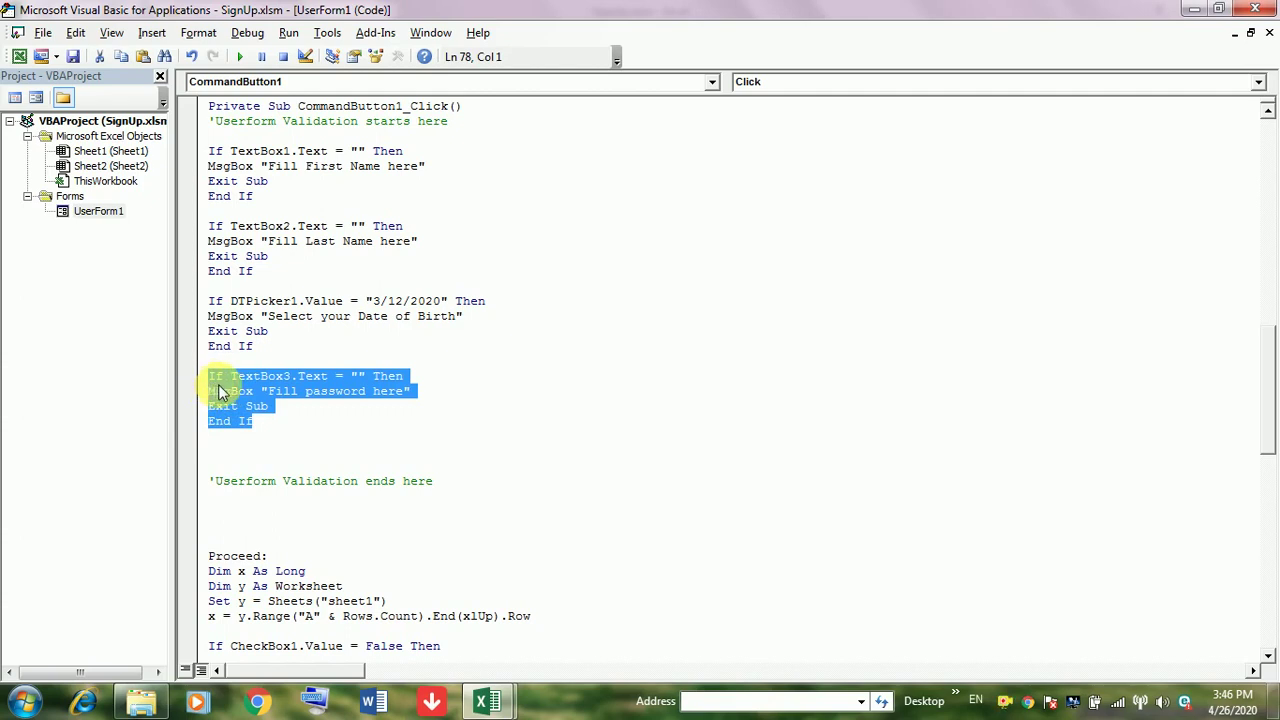
pyautogui.click(222, 451)
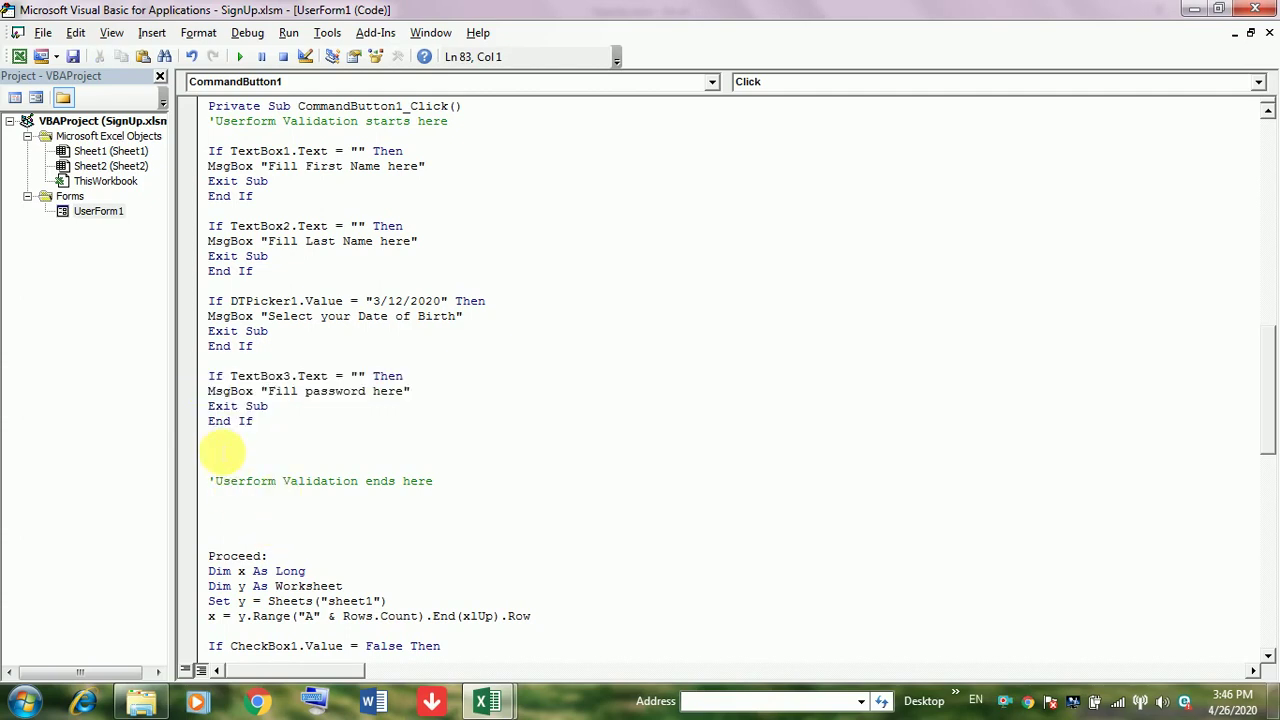
pyautogui.hotkey('ctrl', 'v')
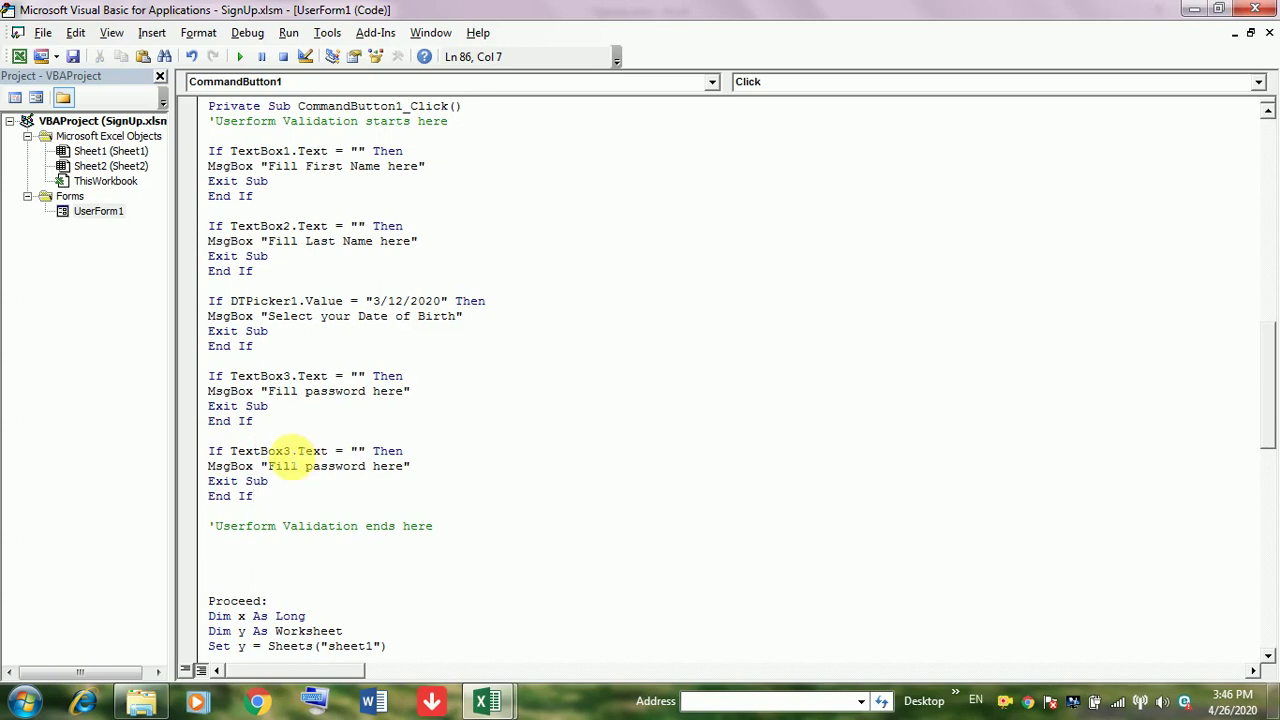
pyautogui.click(284, 452)
pyautogui.press('BackSpace')
pyautogui.write('4')
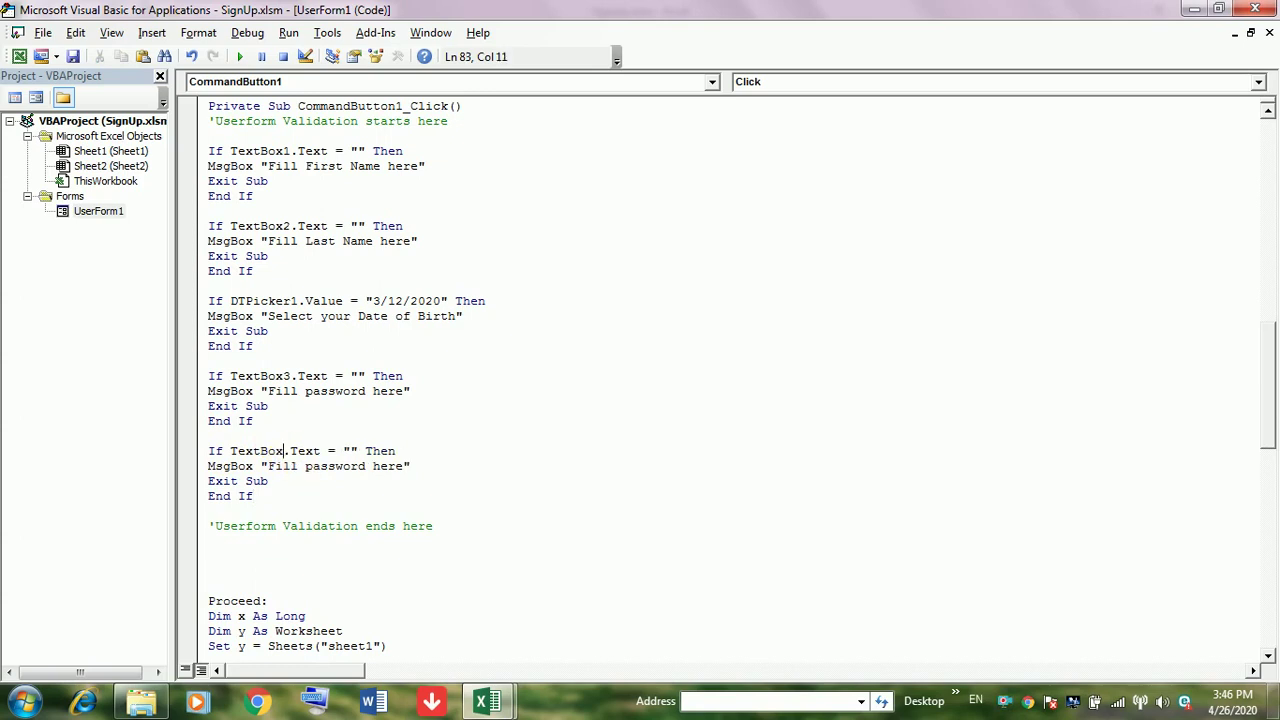
pyautogui.click(298, 466)
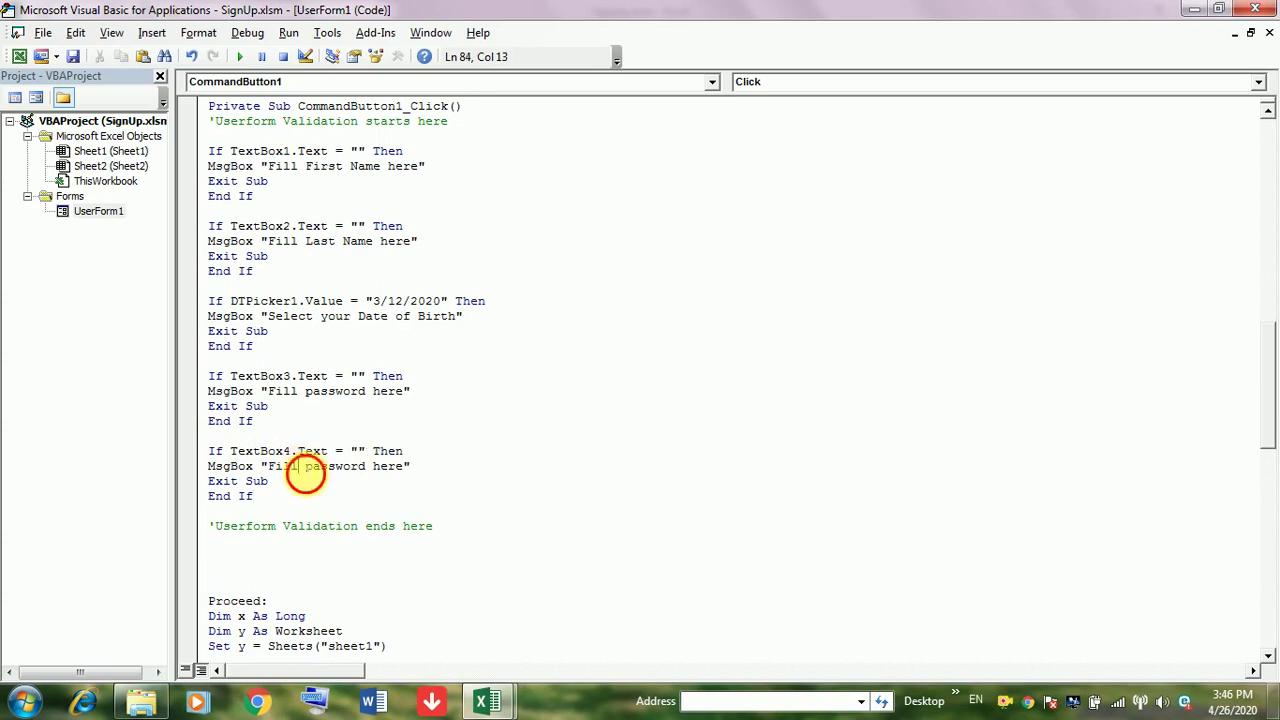
pyautogui.press('BackSpace')
pyautogui.press('BackSpace')
pyautogui.press('BackSpace')
pyautogui.press('BackSpace')
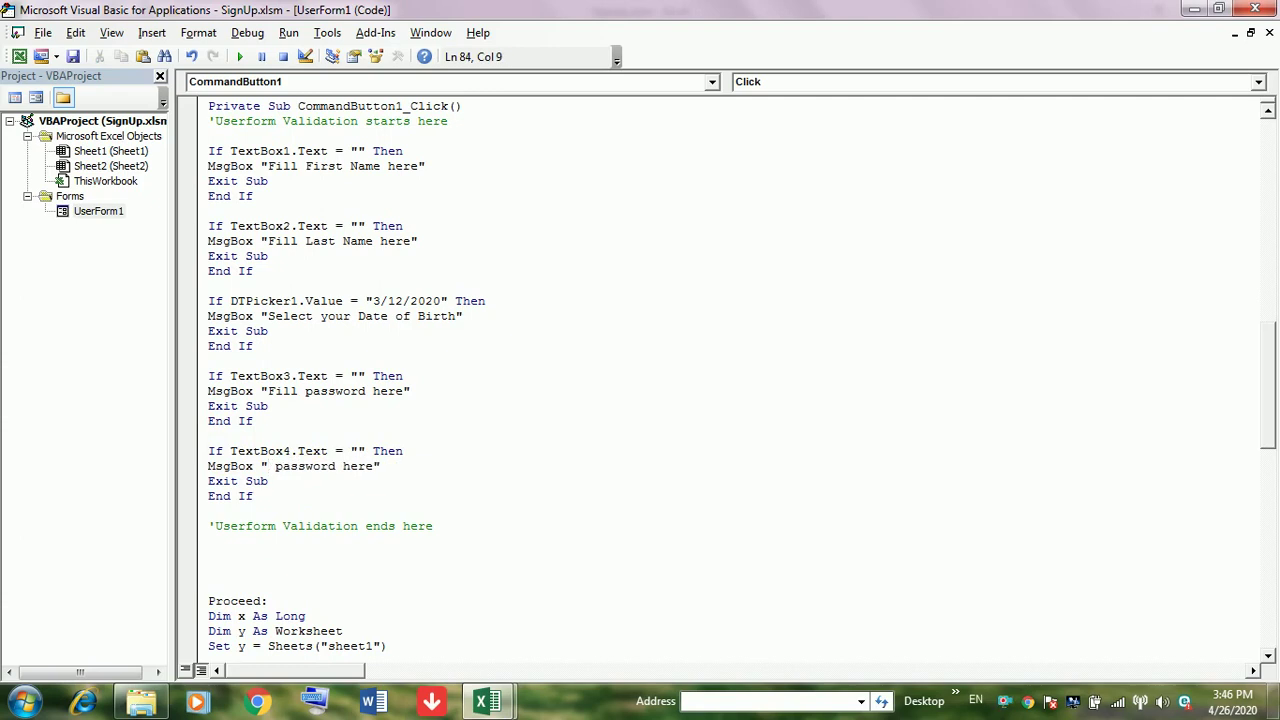
pyautogui.write('Confirm ')
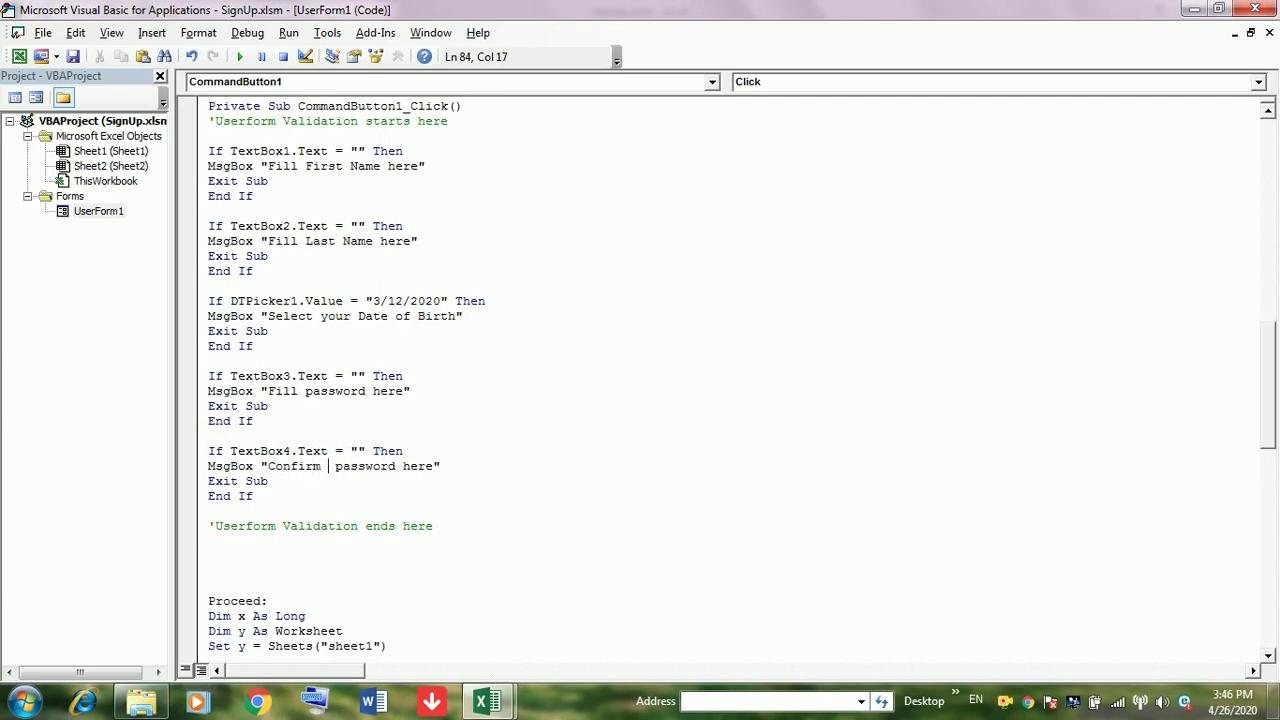
pyautogui.write('your')
pyautogui.press('BackSpace')
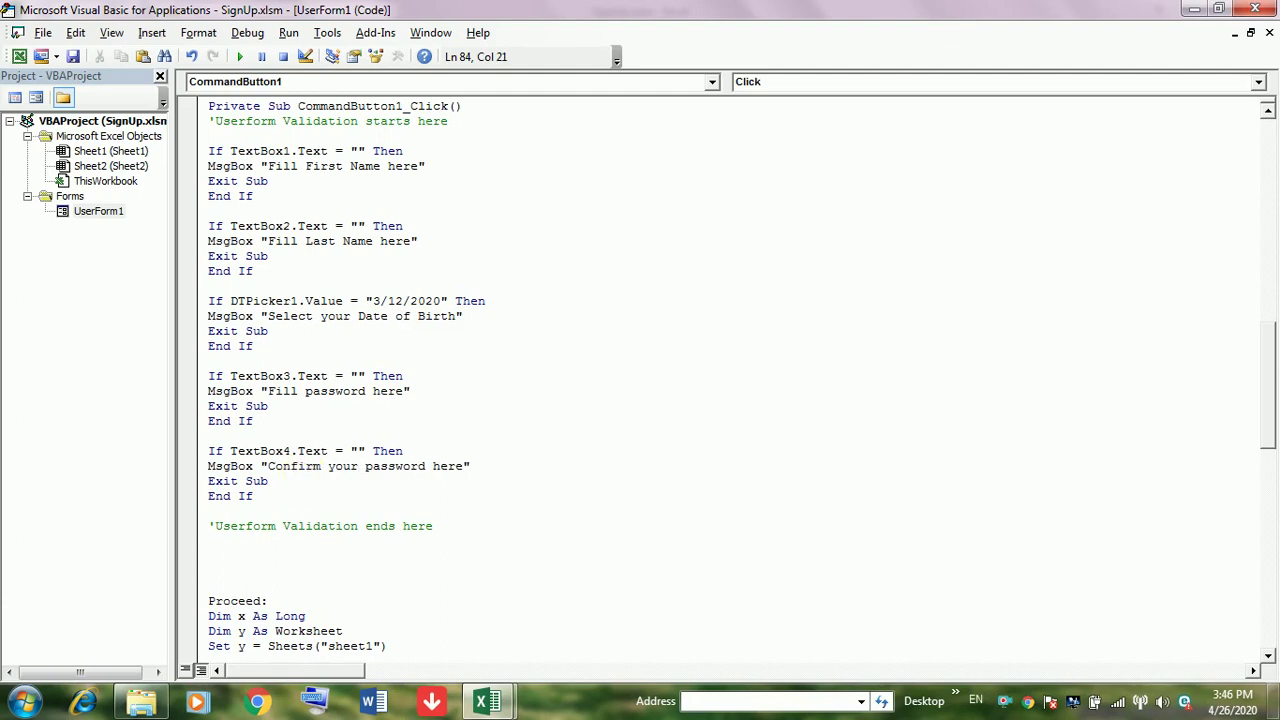
pyautogui.click(297, 500)
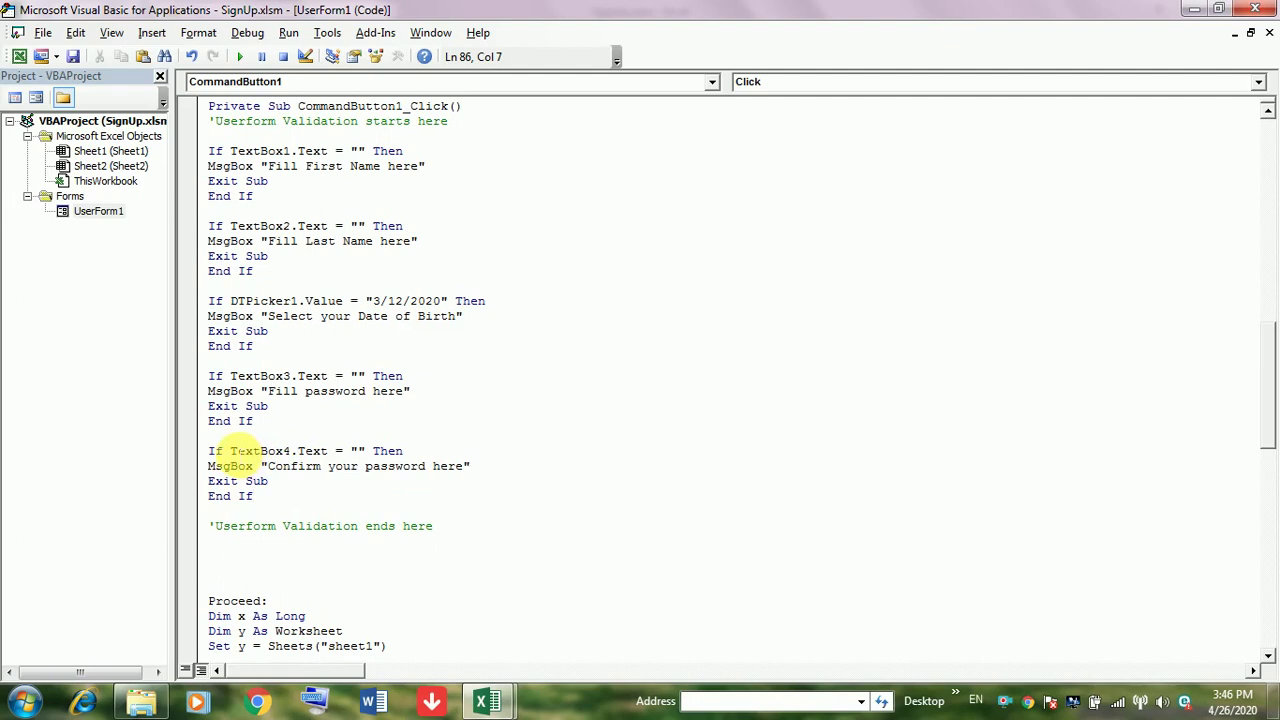
pyautogui.moveTo(231, 452); pyautogui.dragTo(329, 452)
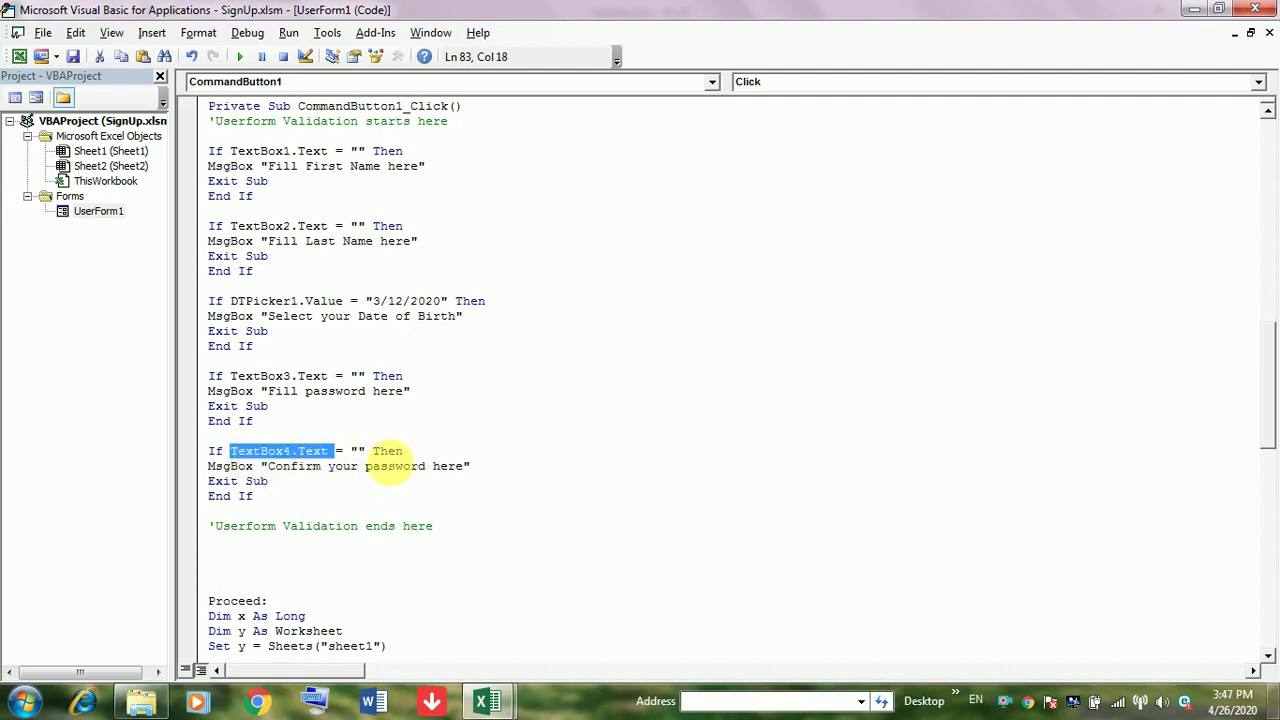
pyautogui.moveTo(231, 376)
pyautogui.mouseDown()
pyautogui.moveTo(314, 378)
pyautogui.moveTo(290, 391)
pyautogui.moveTo(443, 408)
pyautogui.mouseUp()
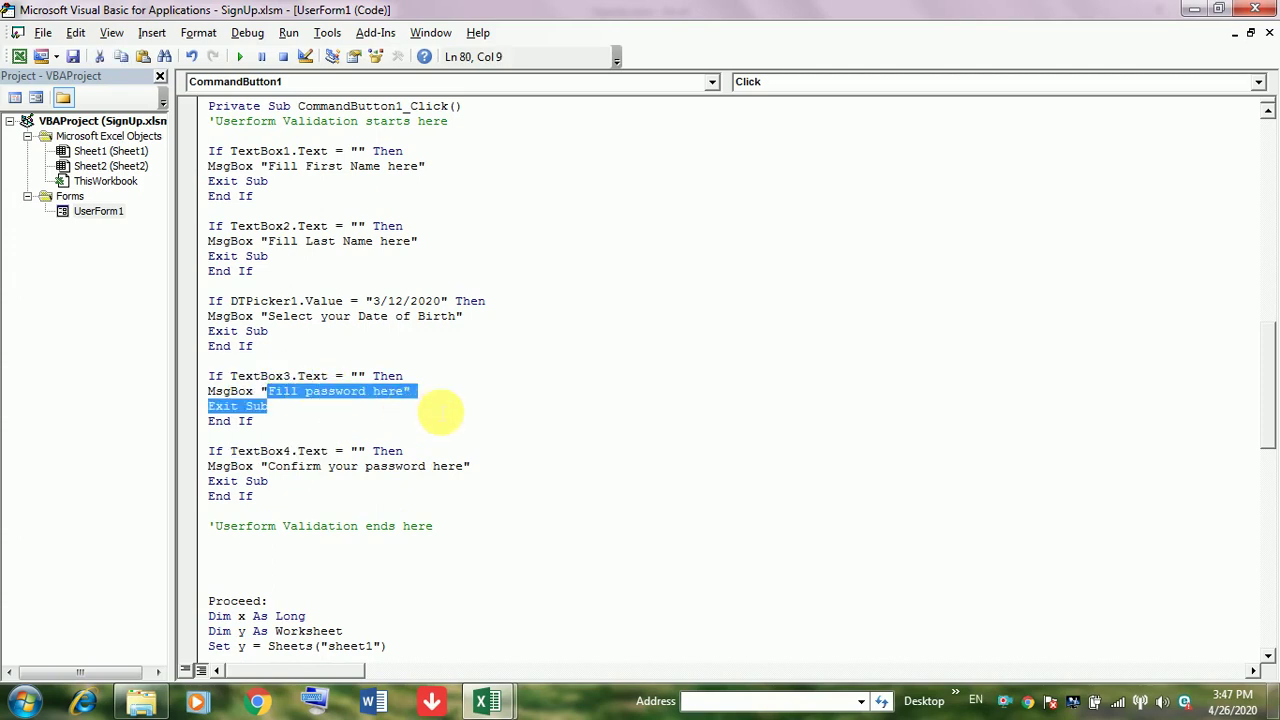
# Save the workbook past the personal-information warning and open UserForm1 in design view.
pyautogui.click(76, 60)
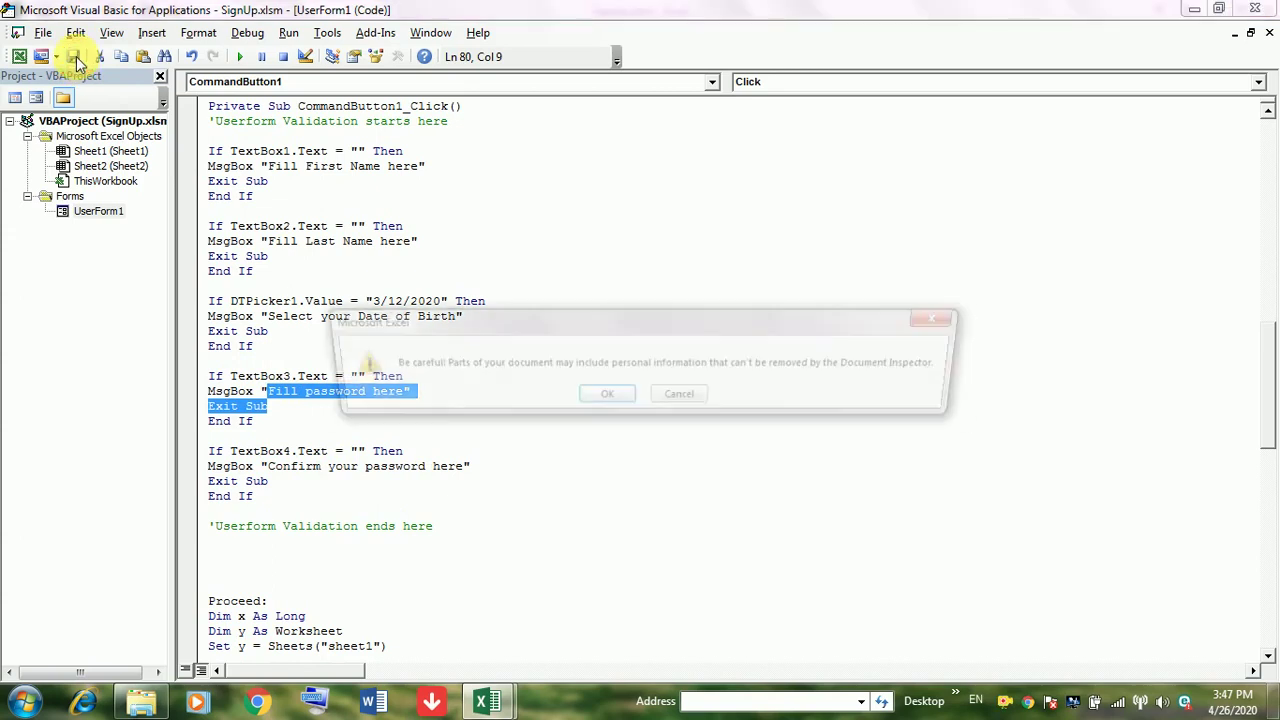
pyautogui.click(604, 397)
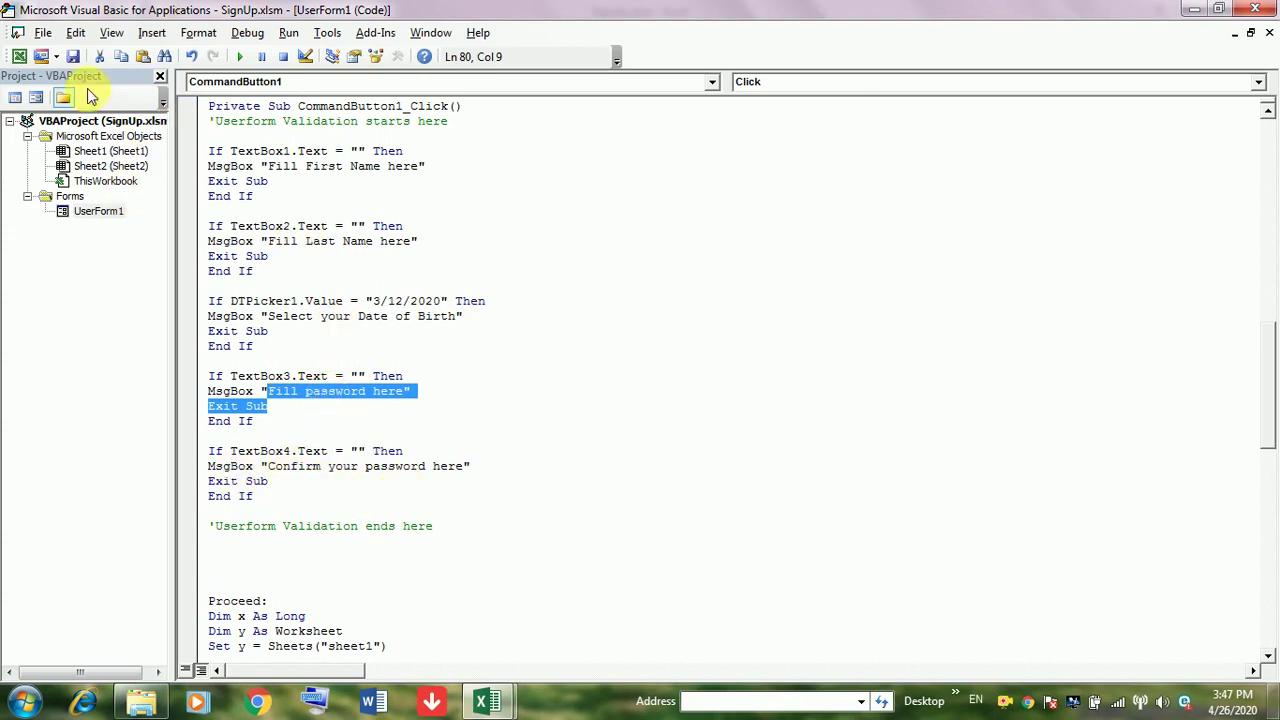
pyautogui.doubleClick(97, 212)
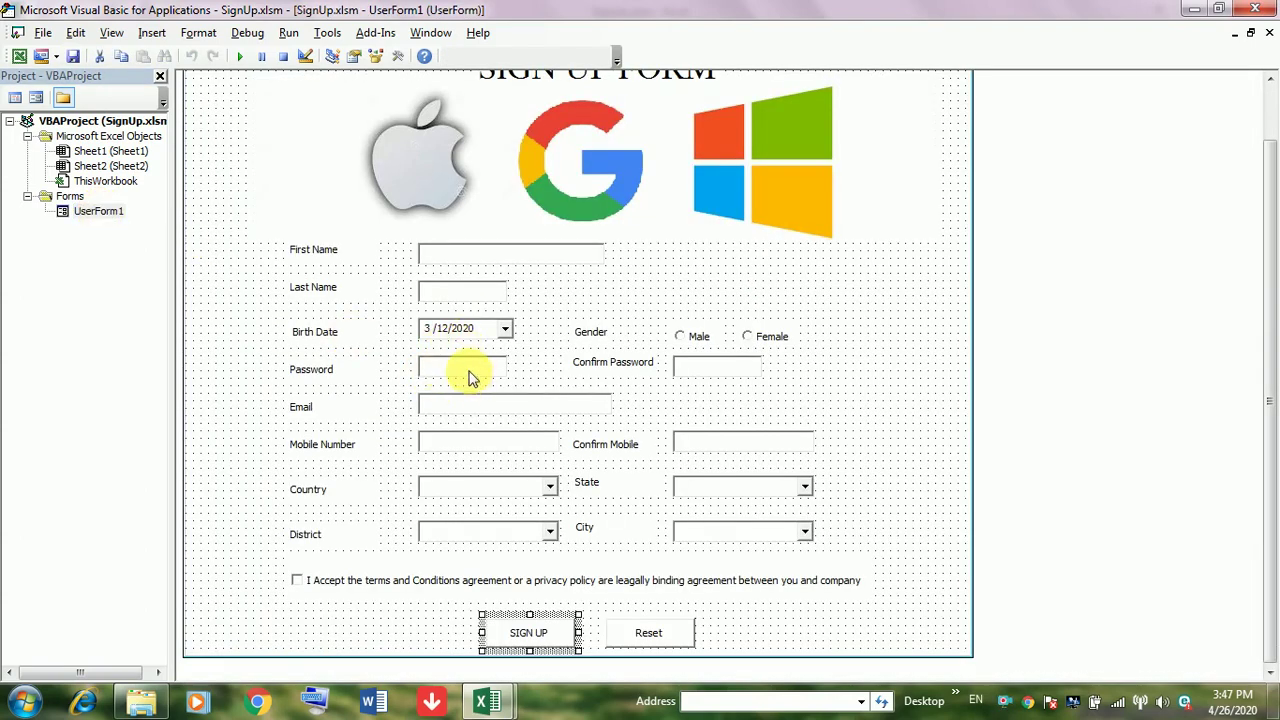
# Confirm the password boxes are TextBox3 and TextBox4, then return to the SIGN UP click code.
pyautogui.rightClick(467, 367)
pyautogui.click(505, 468)
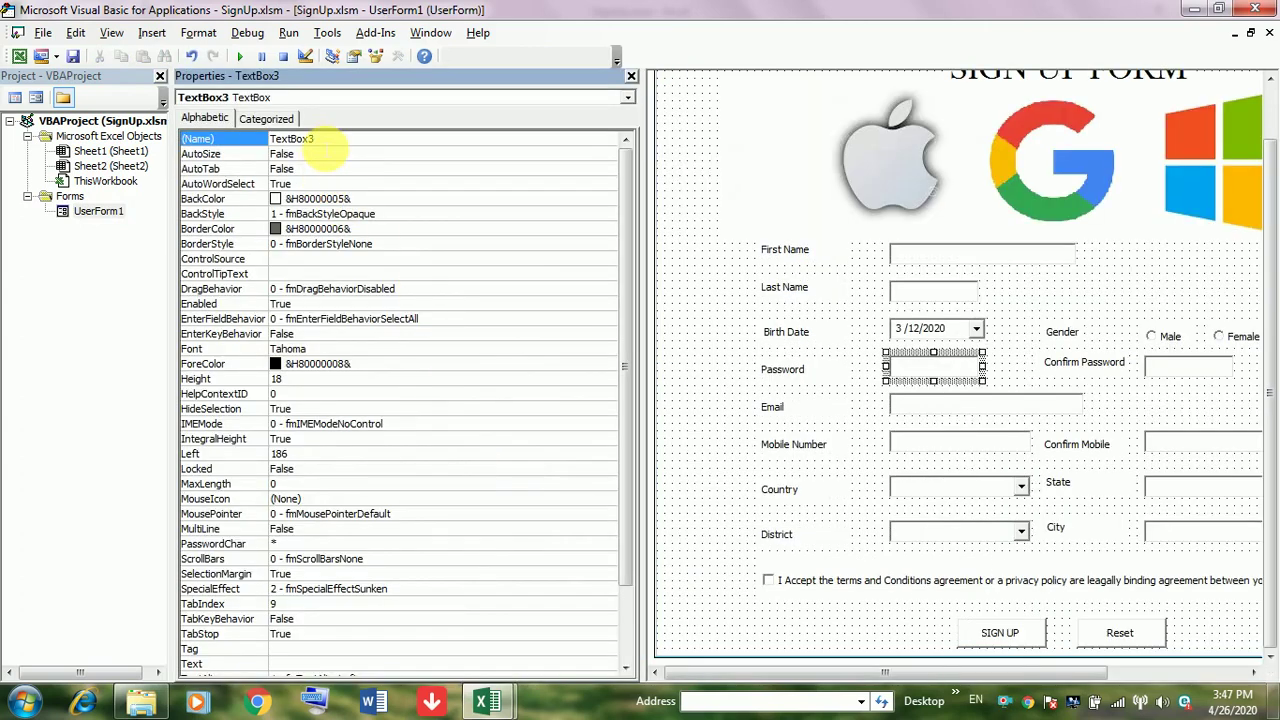
pyautogui.click(631, 76)
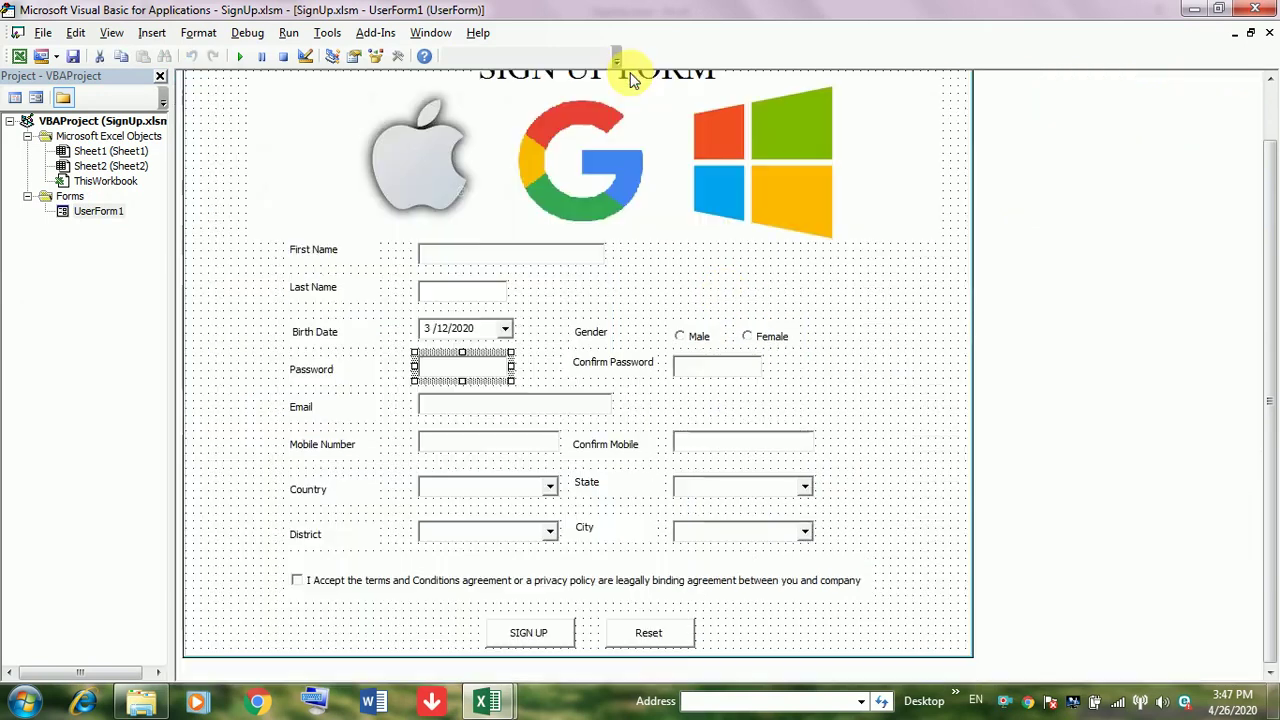
pyautogui.rightClick(710, 367)
pyautogui.click(763, 465)
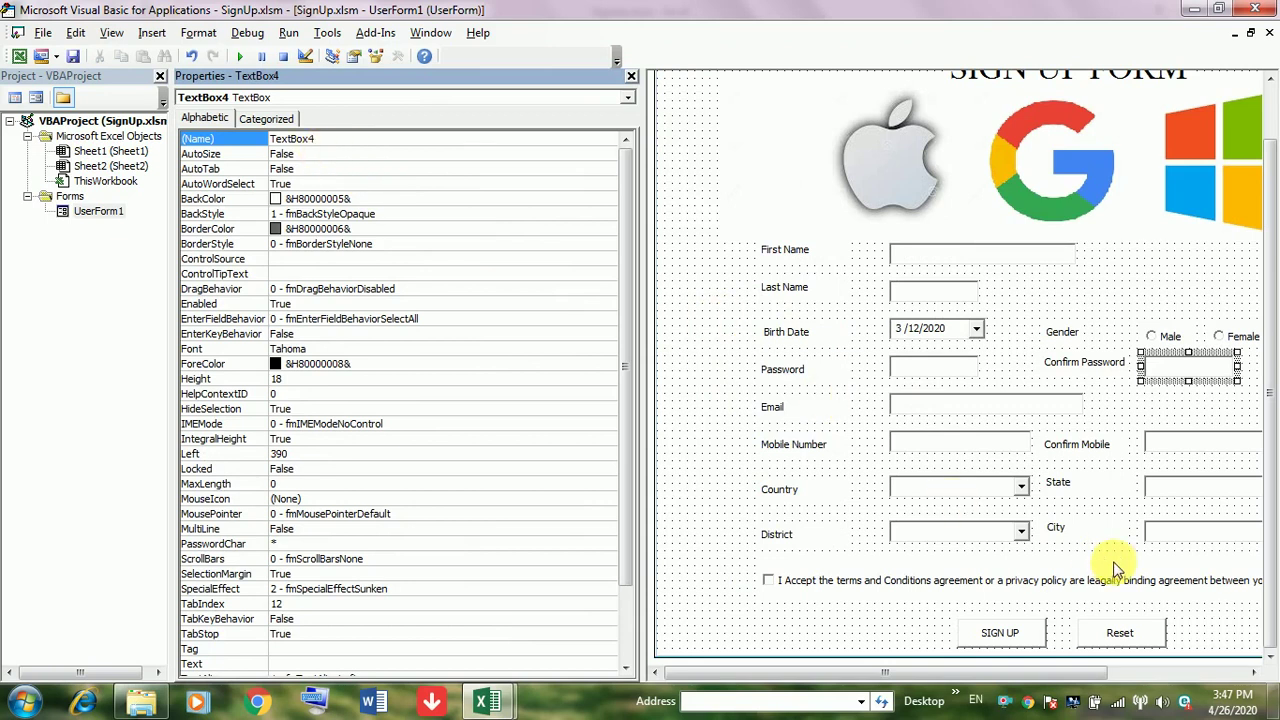
pyautogui.click(631, 76)
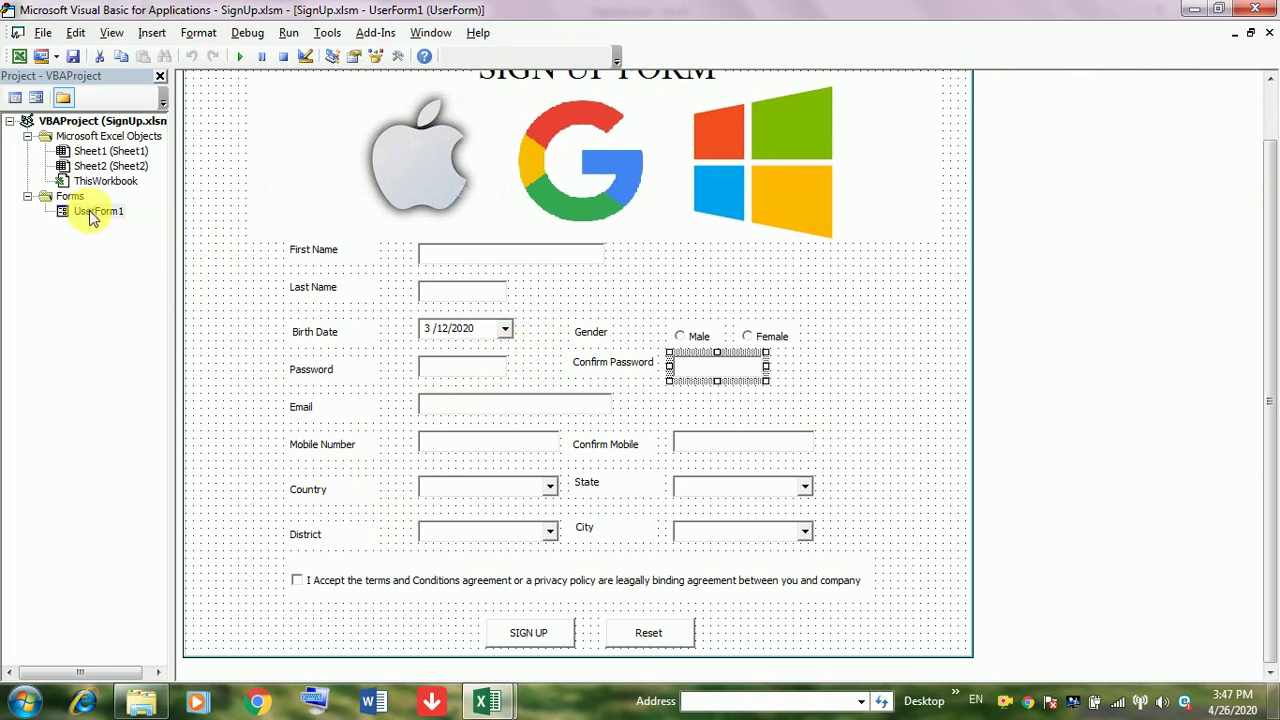
pyautogui.doubleClick(523, 636)
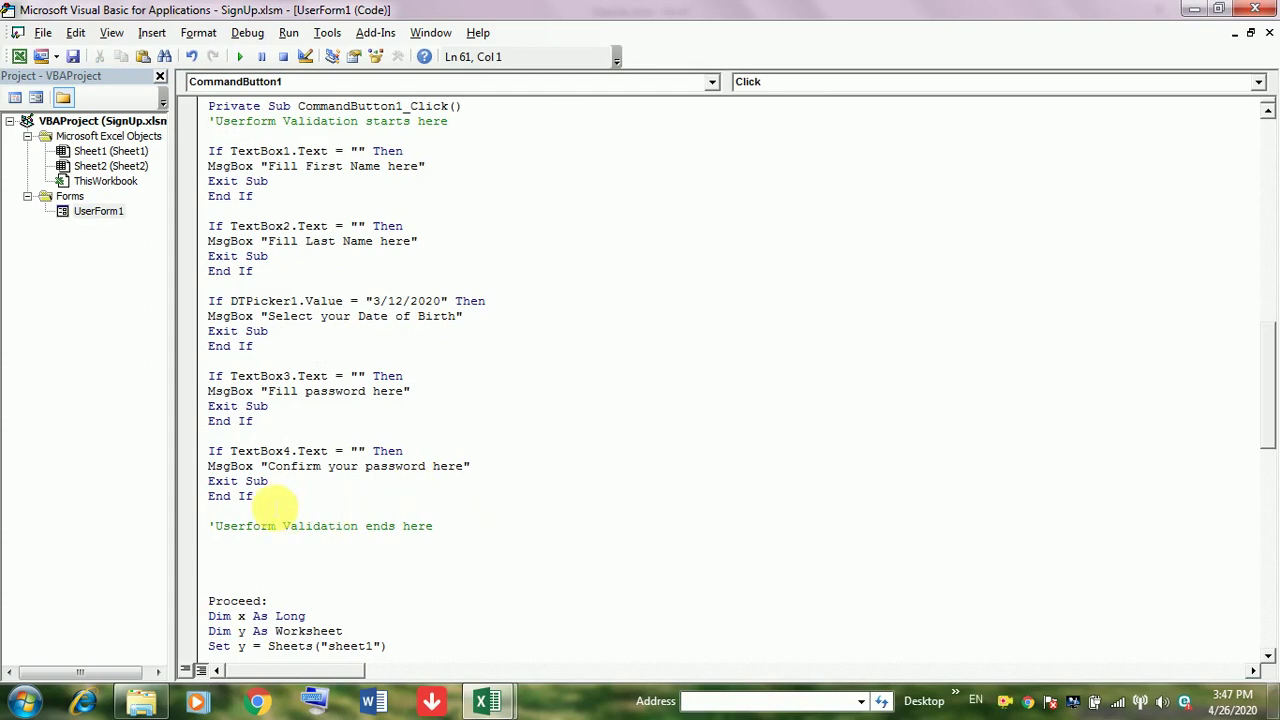
# Add If OptionButton1.Value = False And OptionButton2.Value = False Then below the confirm-password check.
pyautogui.click(268, 498)
pyautogui.press('Return')
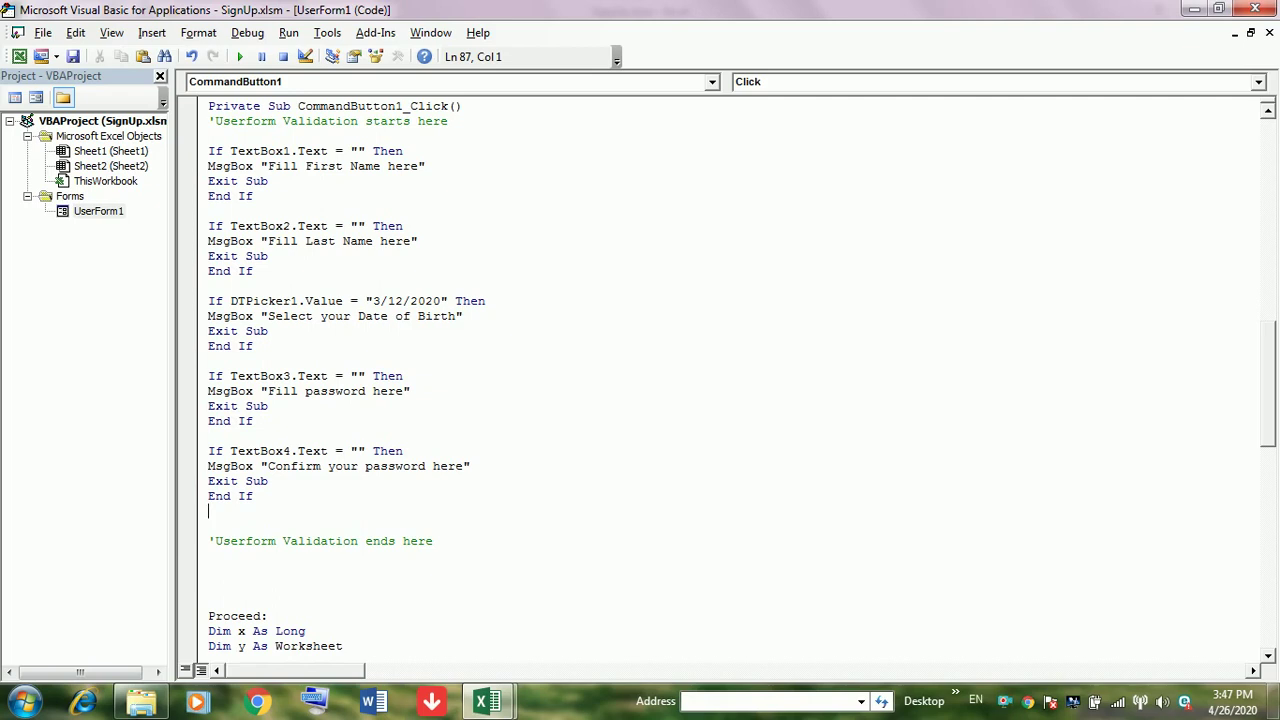
pyautogui.press('Return')
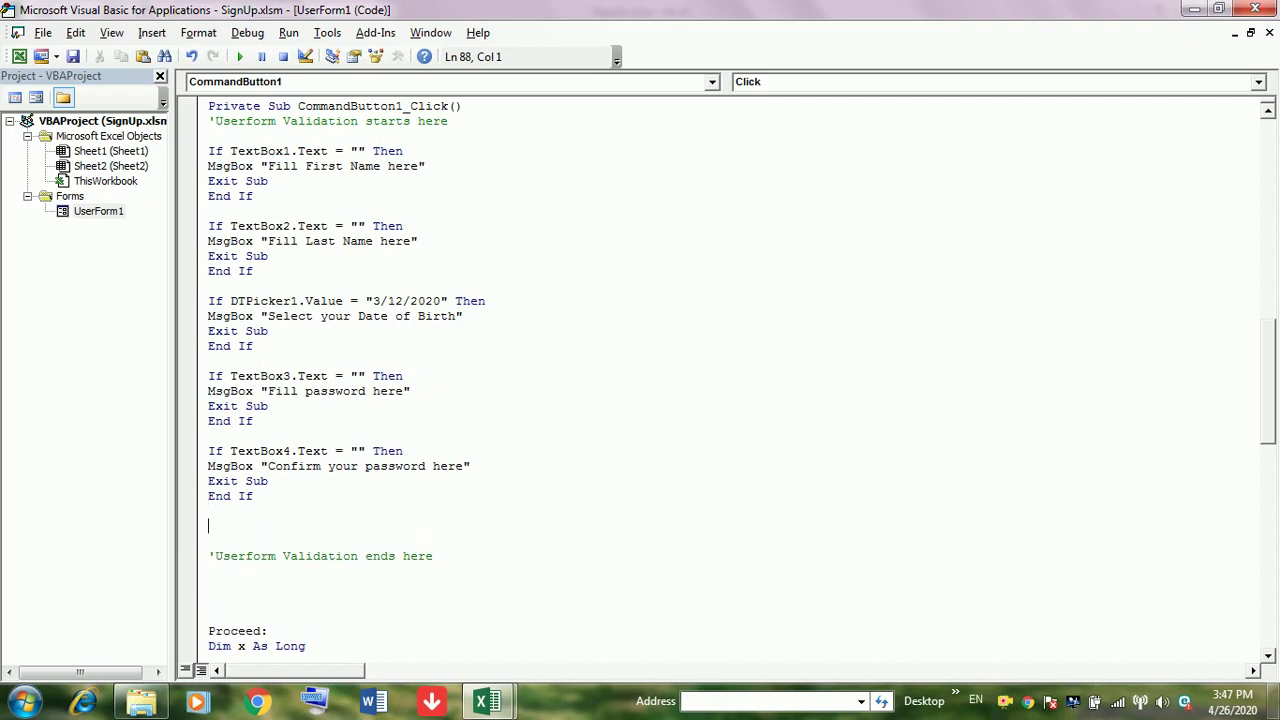
pyautogui.write('if')
pyautogui.write(' opt')
pyautogui.write('ional')
pyautogui.write('butt')
pyautogui.write('on')
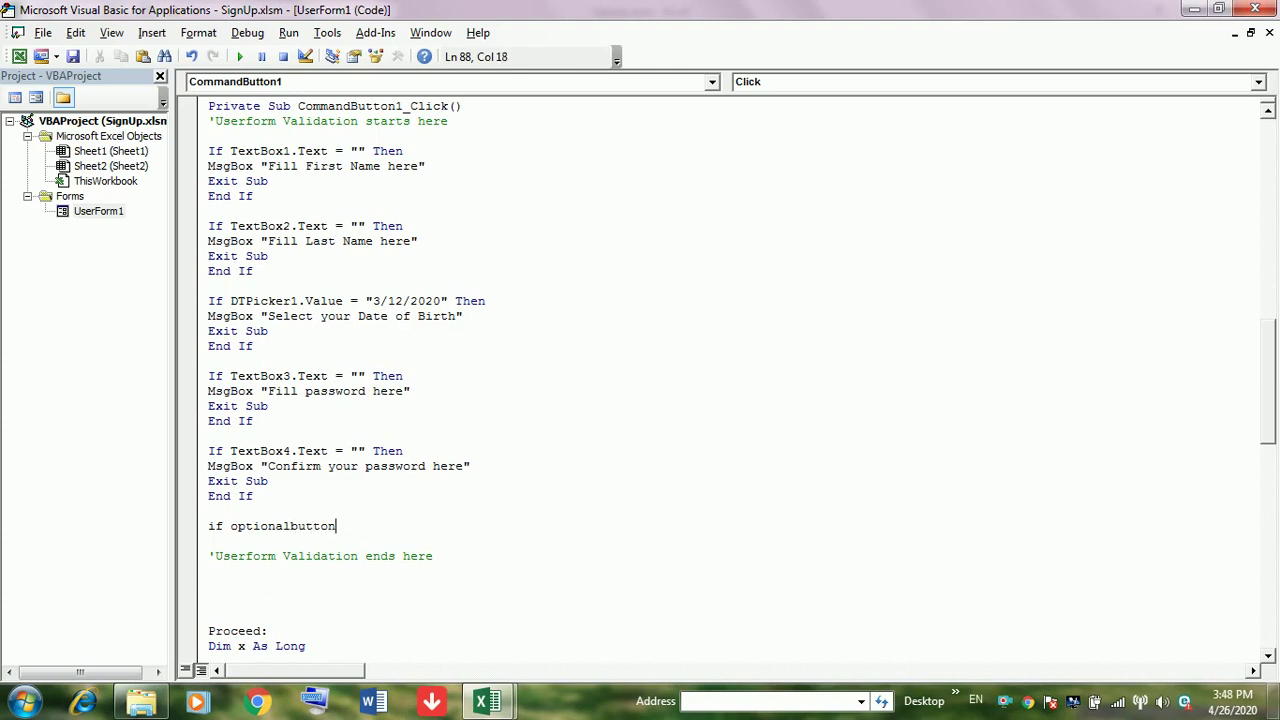
pyautogui.write('1')
pyautogui.write('.value')
pyautogui.write(' =')
pyautogui.write(' false')
pyautogui.write(' and')
pyautogui.write(' option')
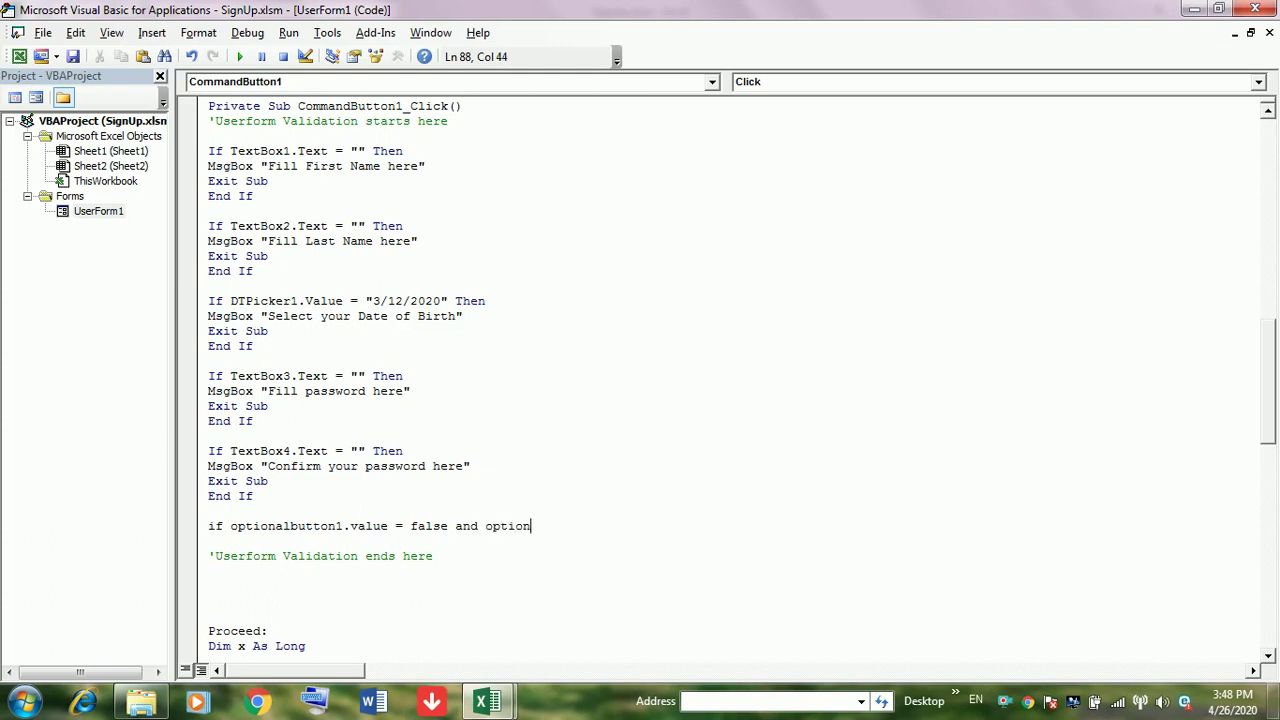
pyautogui.write('a')
pyautogui.press('BackSpace')
pyautogui.press('BackSpace')
pyautogui.write('n')
pyautogui.write('butt')
pyautogui.write('on')
pyautogui.write('2.va')
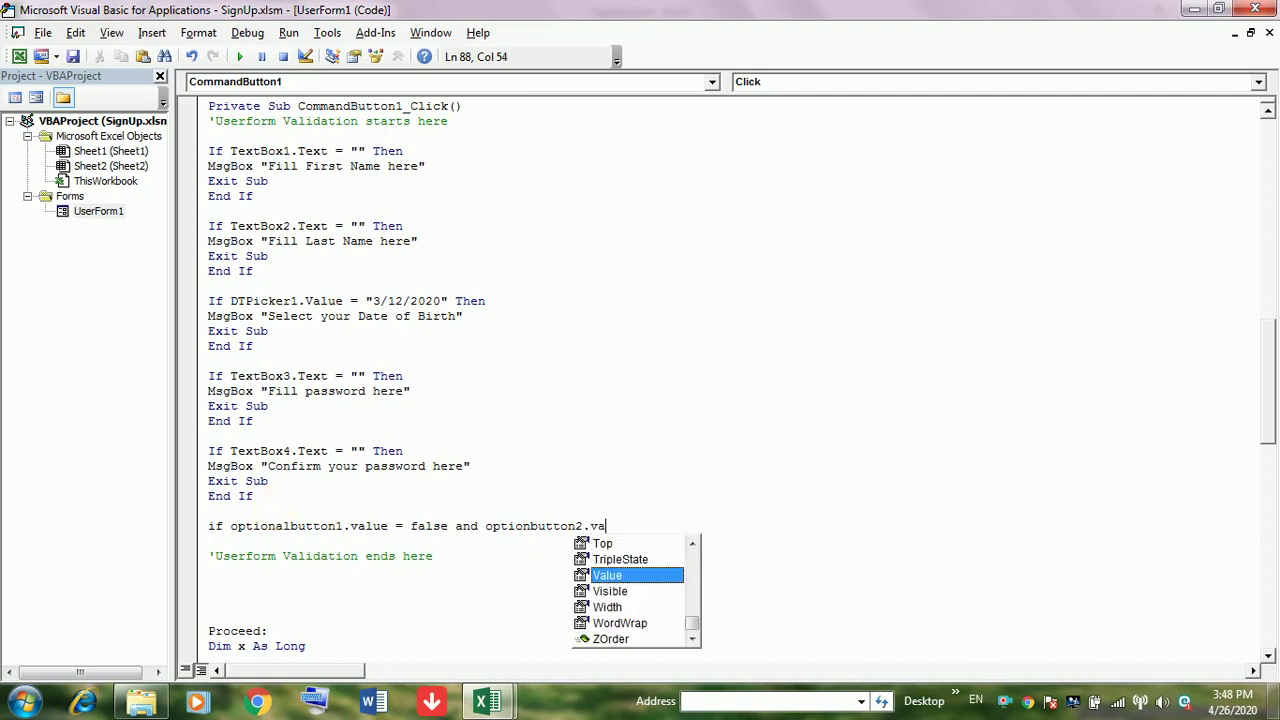
pyautogui.write('lue')
pyautogui.write('= ')
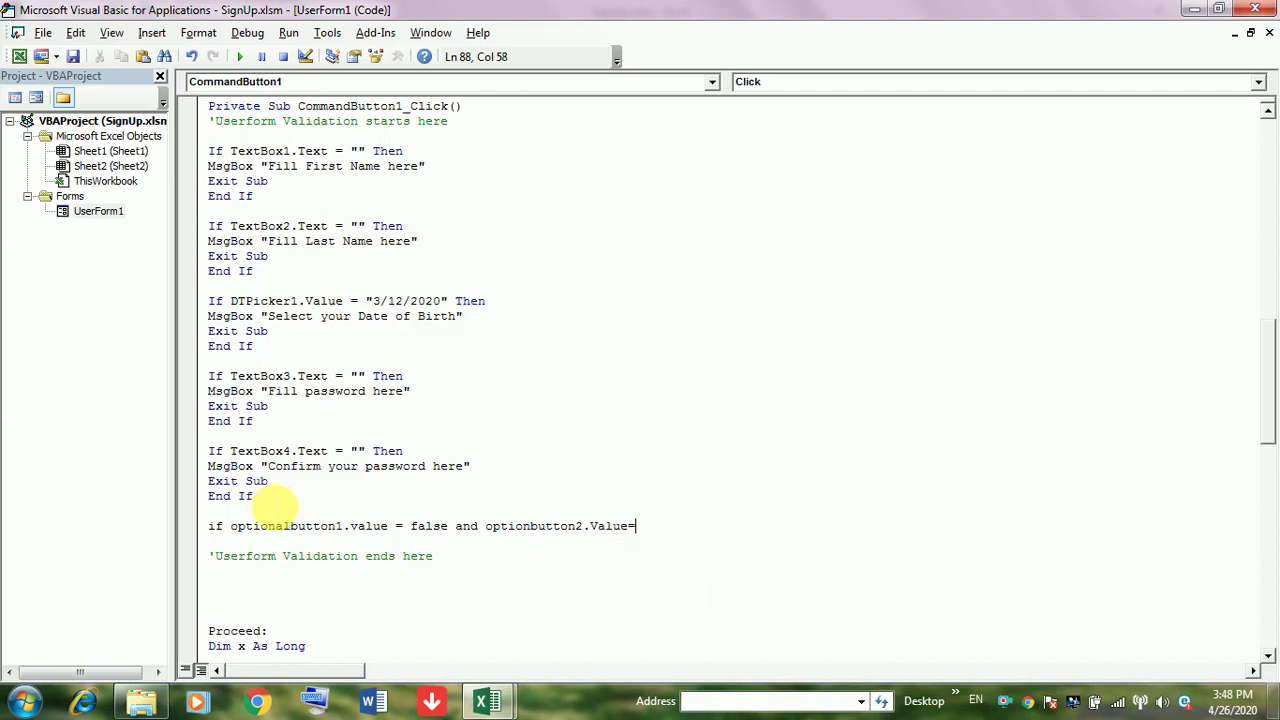
pyautogui.write('fal')
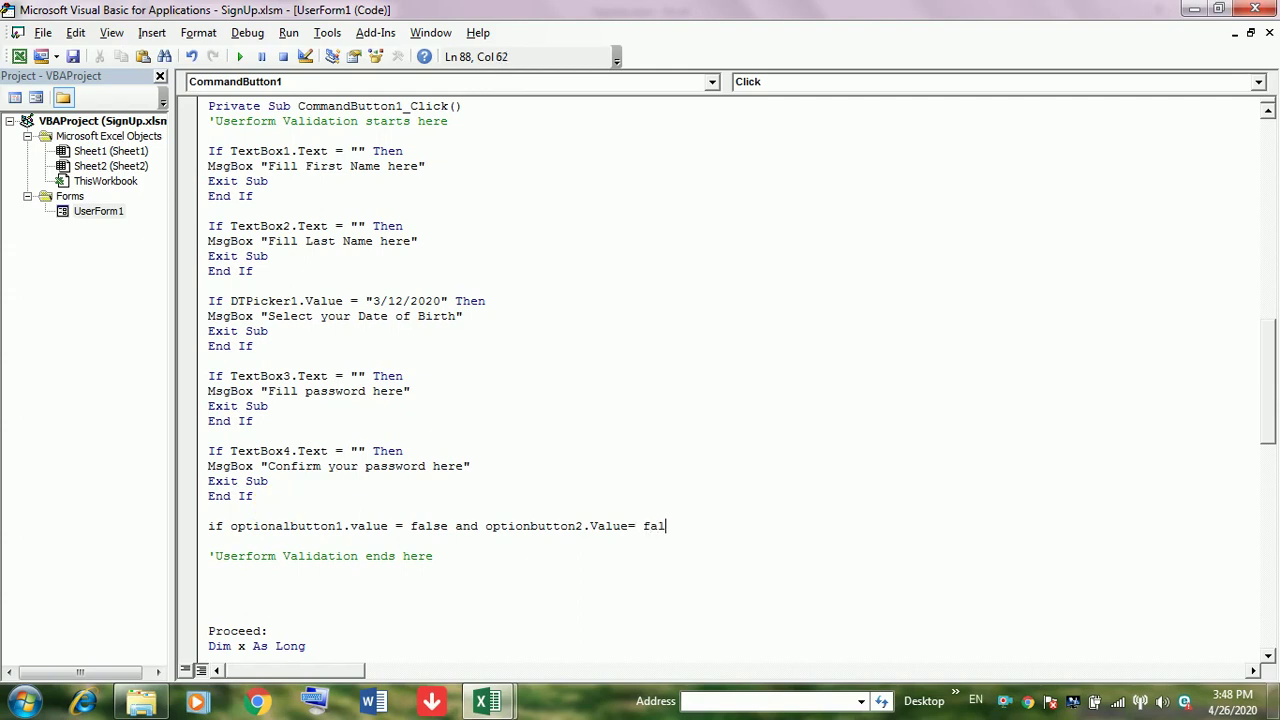
pyautogui.write('se ')
pyautogui.write('the')
pyautogui.write('n')
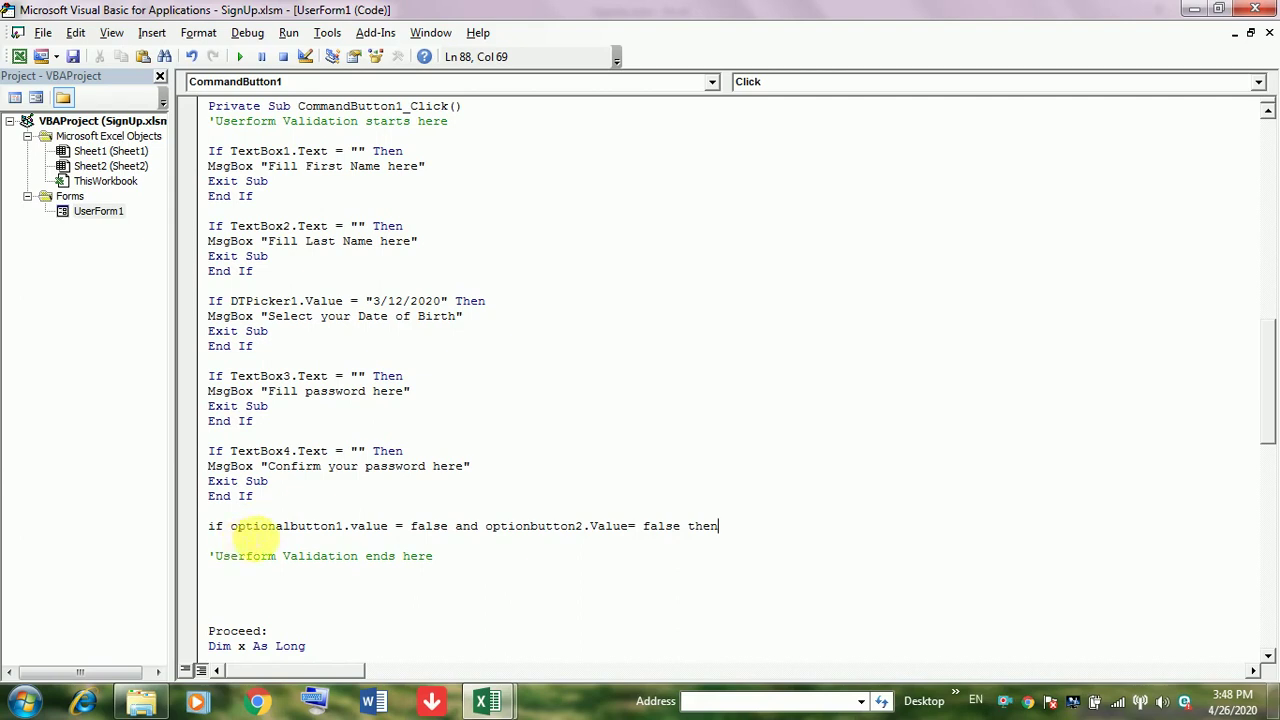
pyautogui.click(290, 527)
pyautogui.press('BackSpace')
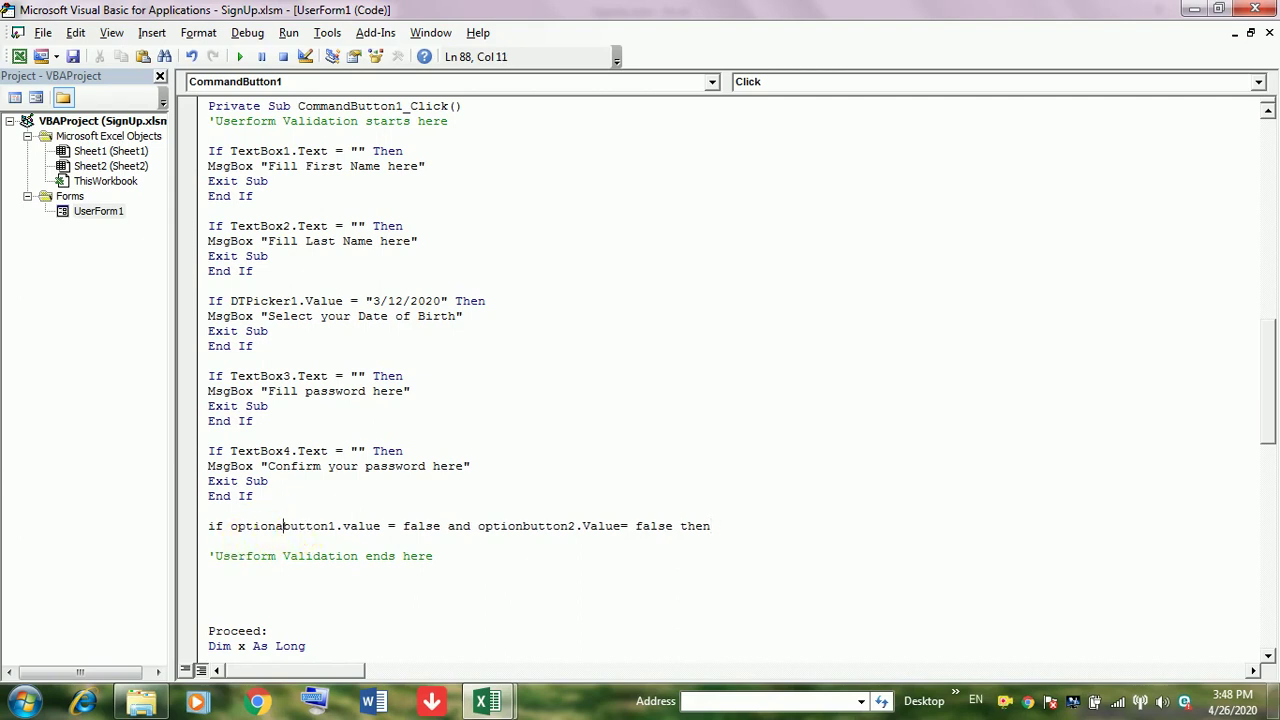
pyautogui.press('BackSpace')
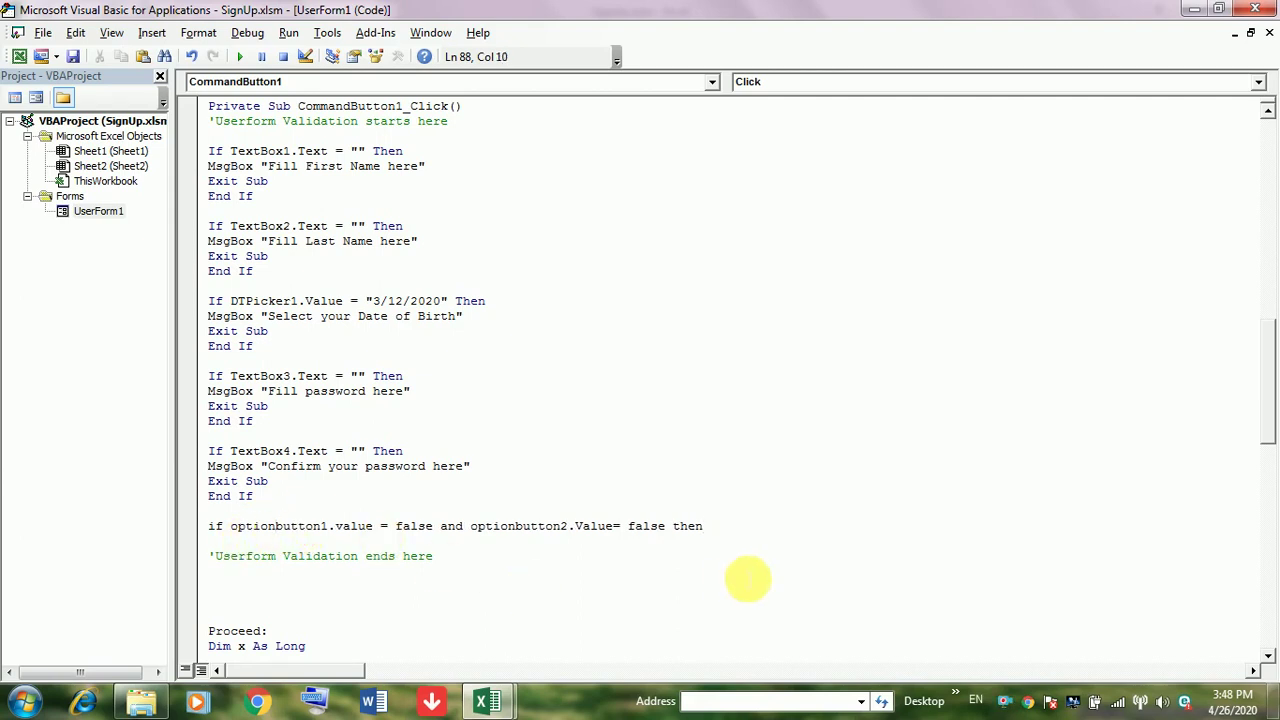
pyautogui.click(620, 528)
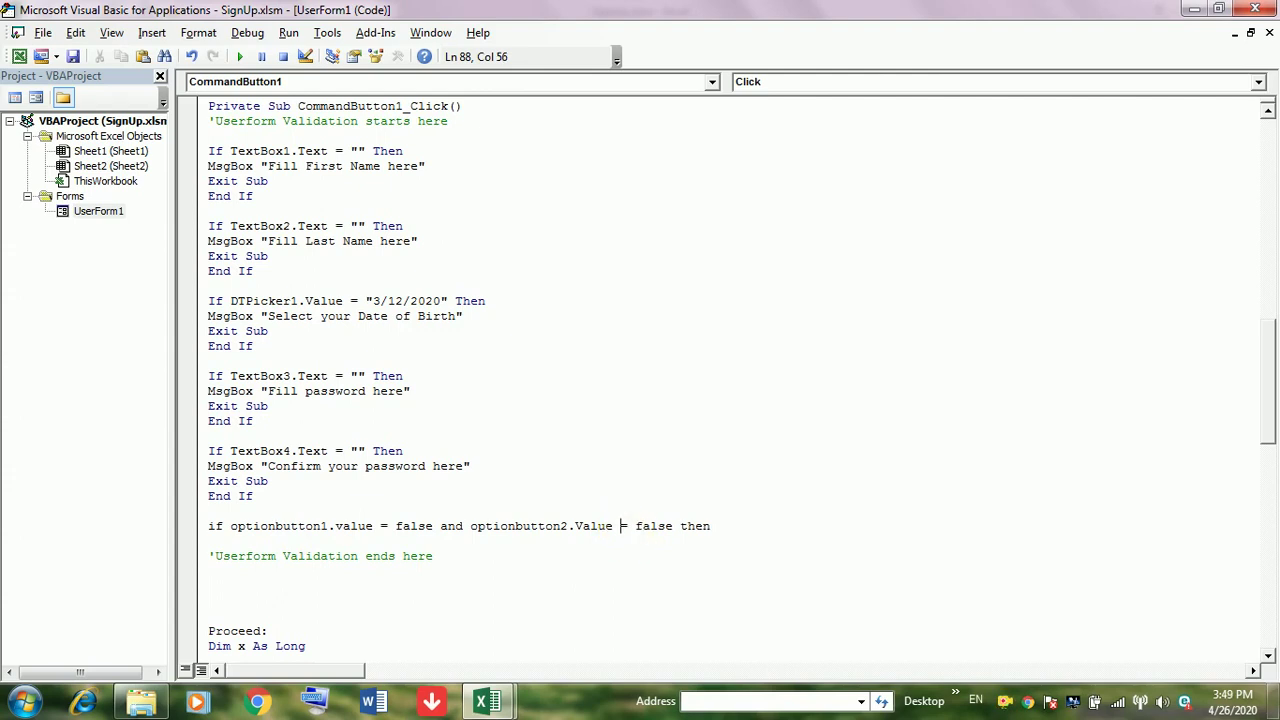
pyautogui.click(743, 530)
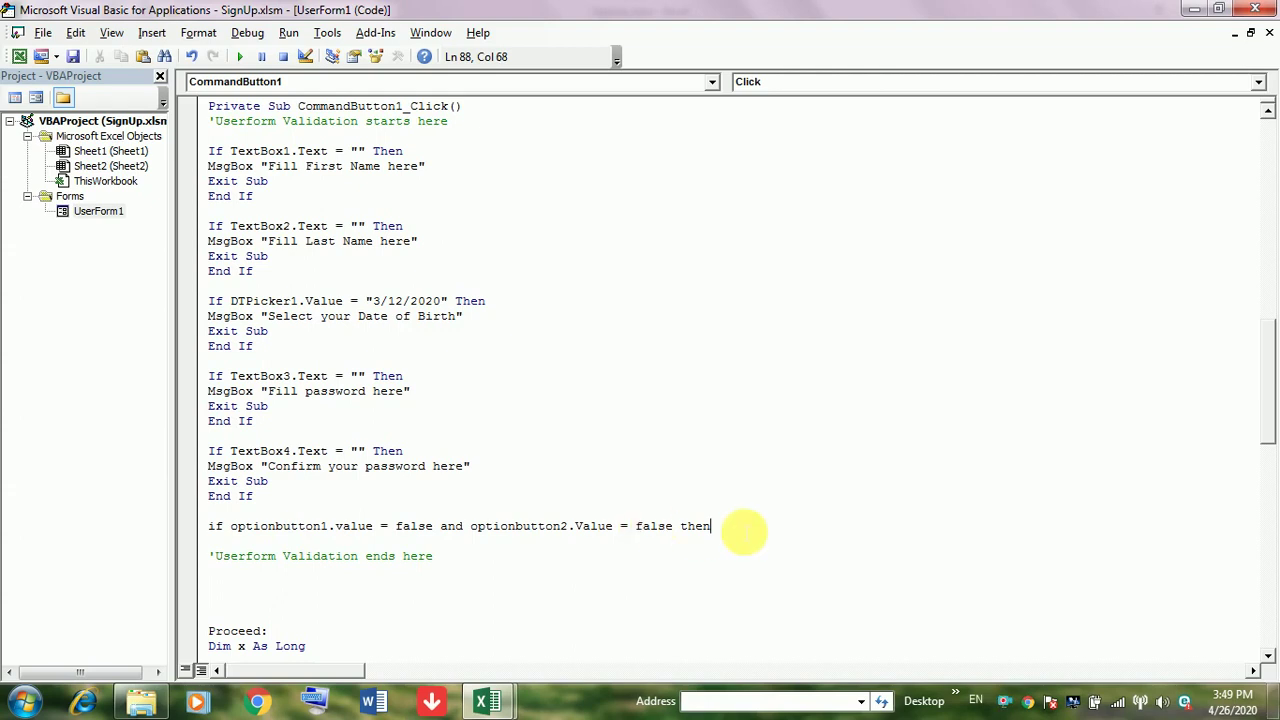
pyautogui.press('Return')
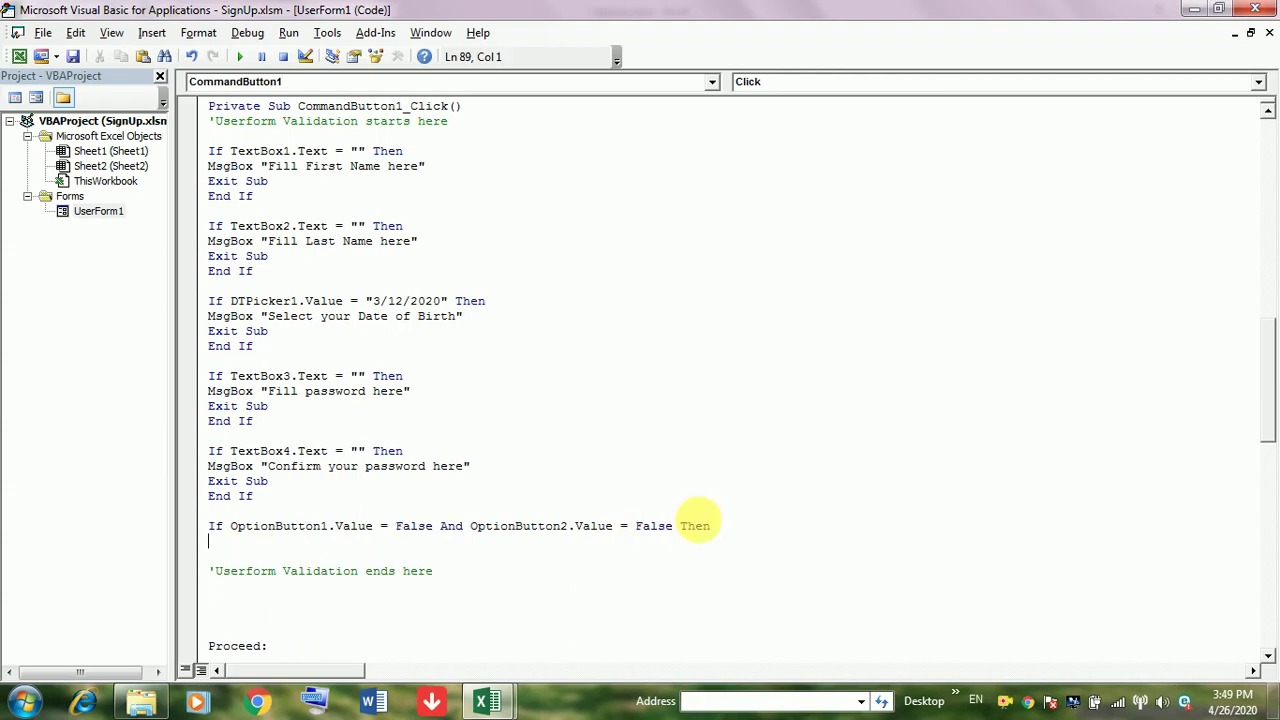
# Give the gender check a MsgBox 'Kindly Select your Gender here', Exit Sub and End If.
pyautogui.moveTo(253, 497); pyautogui.dragTo(208, 467)
pyautogui.hotkey('ctrl', 'c')
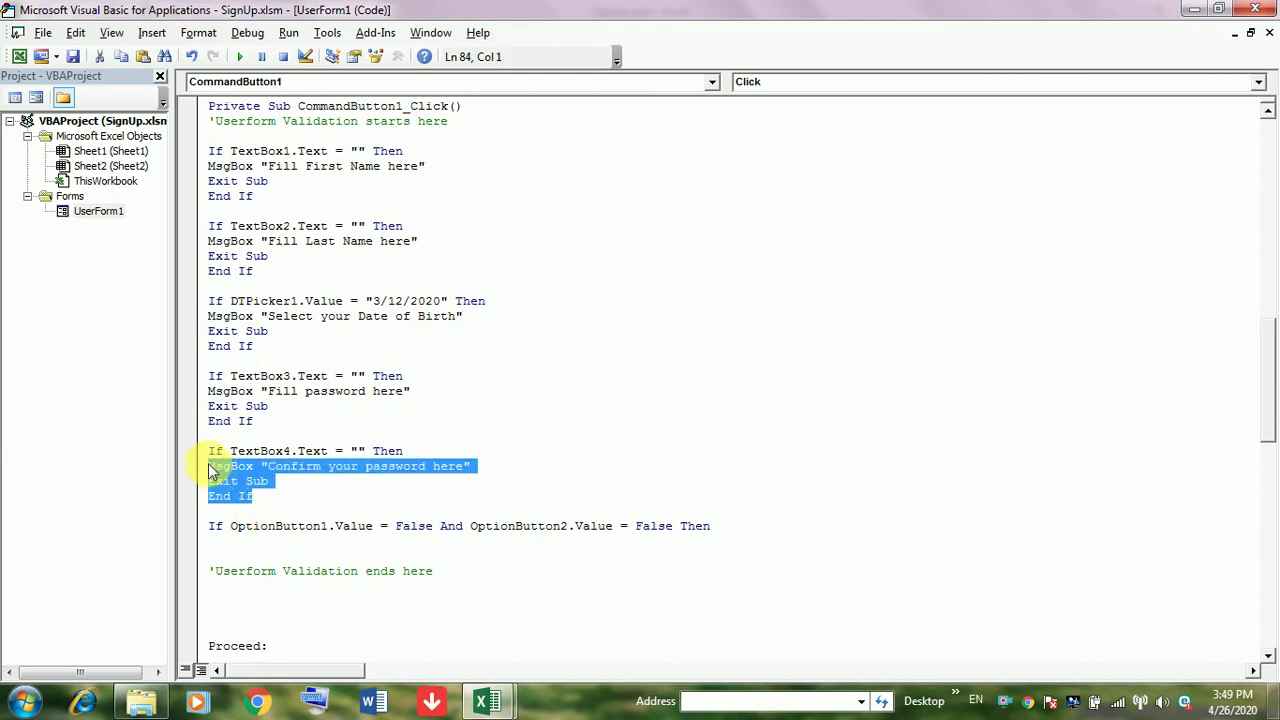
pyautogui.click(226, 541)
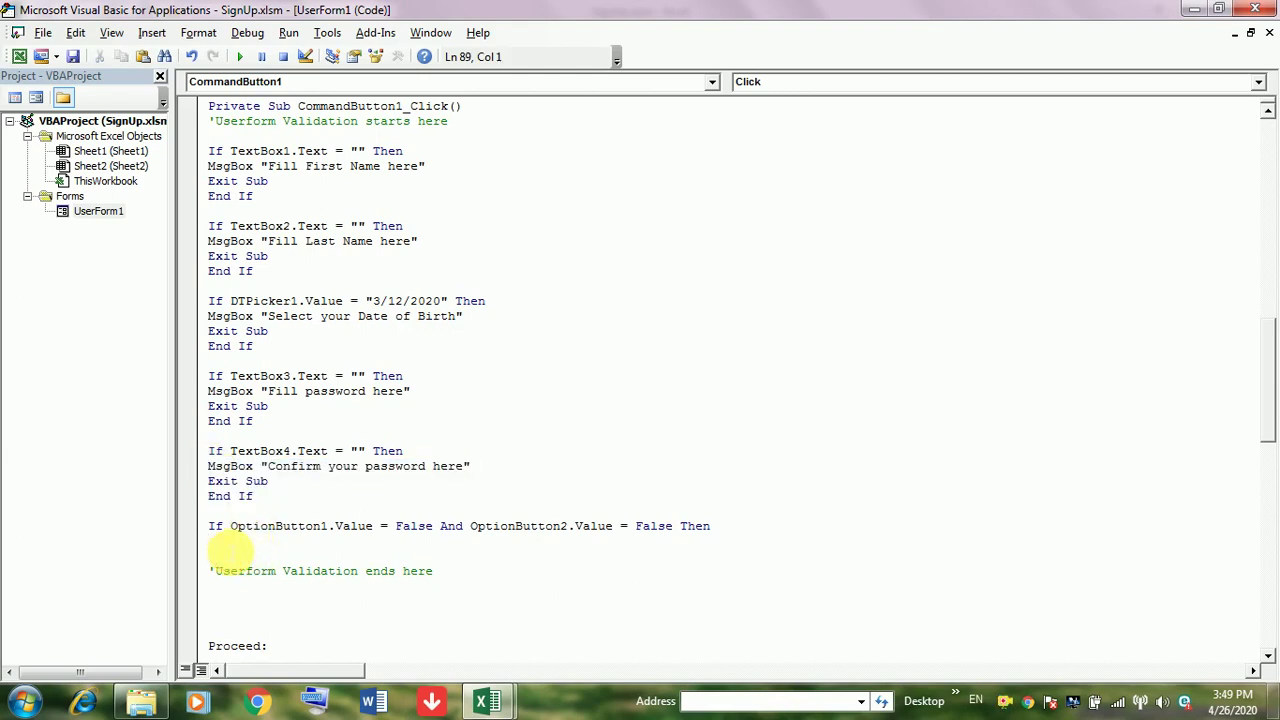
pyautogui.hotkey('ctrl', 'v')
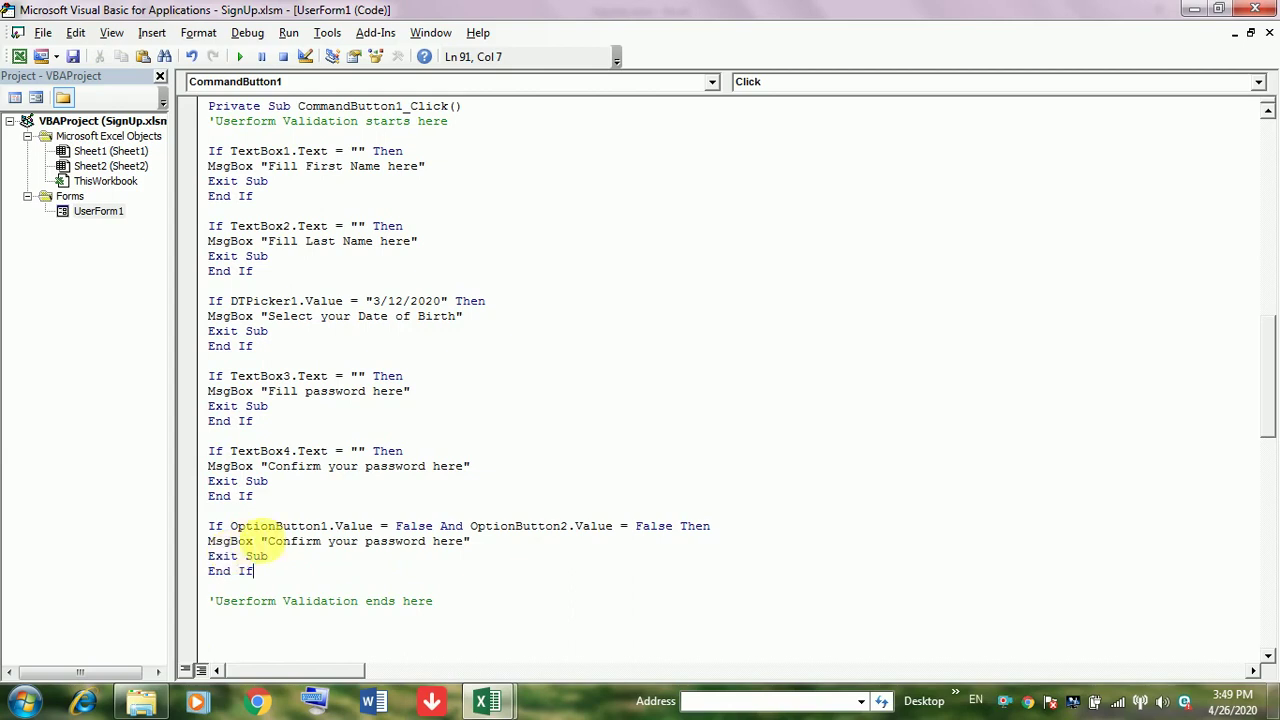
pyautogui.moveTo(470, 550); pyautogui.dragTo(268, 556)
pyautogui.write('K')
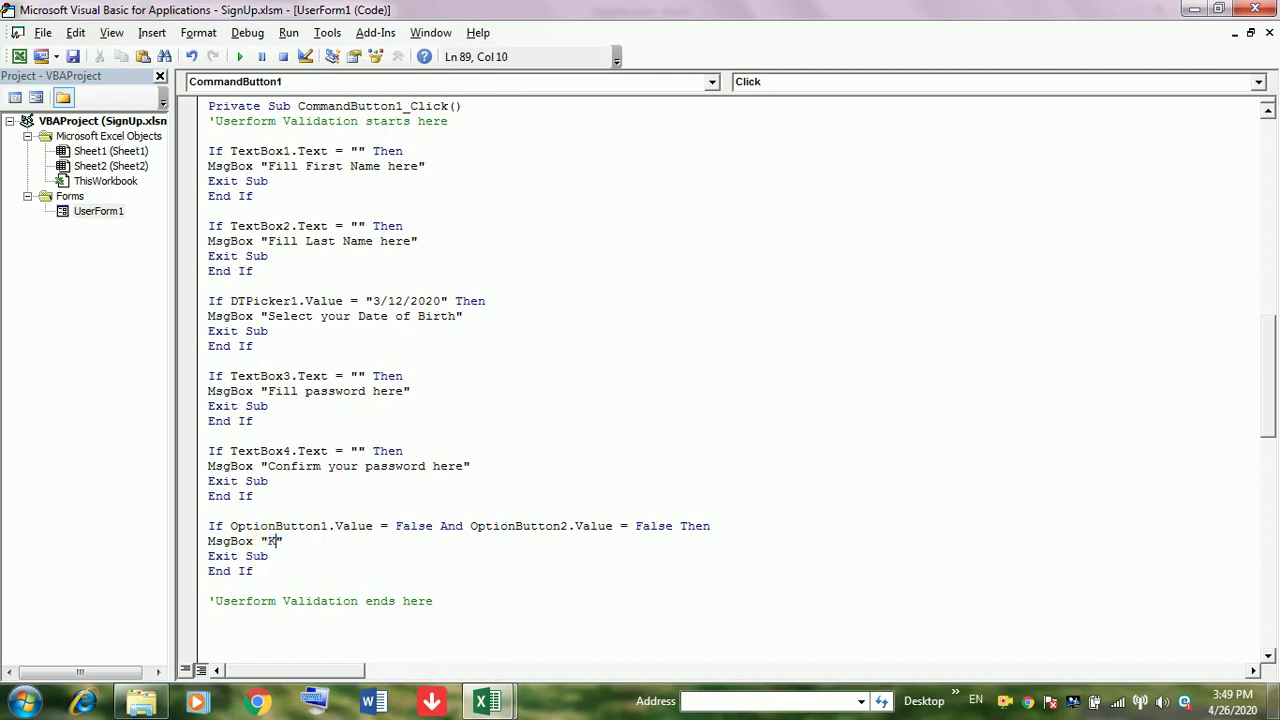
pyautogui.write('ind;y')
pyautogui.press('BackSpace')
pyautogui.press('BackSpace')
pyautogui.write('ly ')
pyautogui.write('Select')
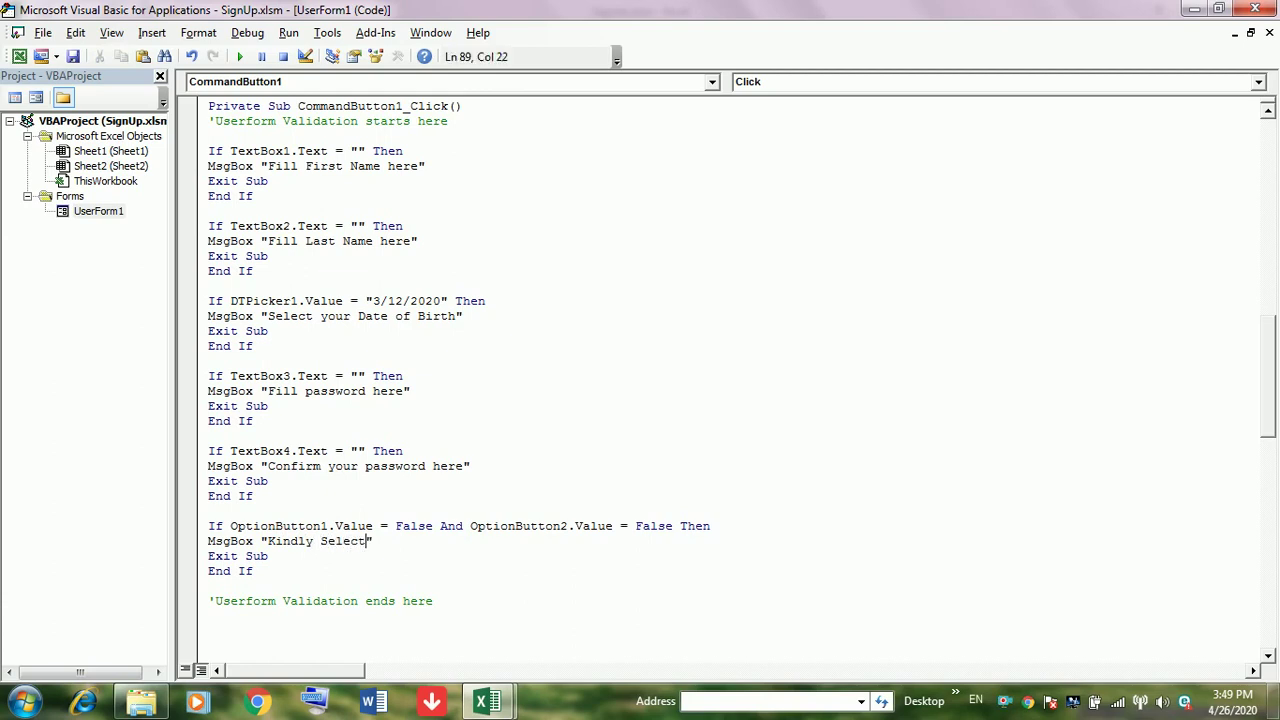
pyautogui.write(' your Ge')
pyautogui.write('nder here')
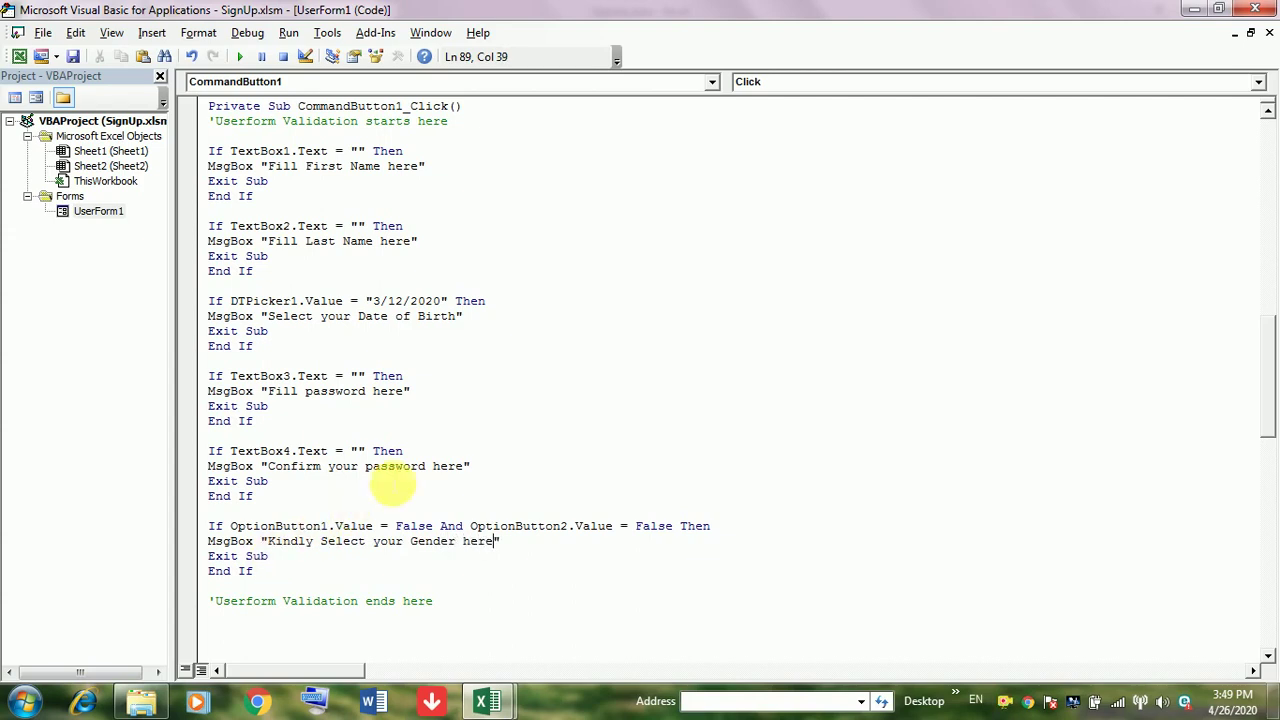
pyautogui.click(300, 586)
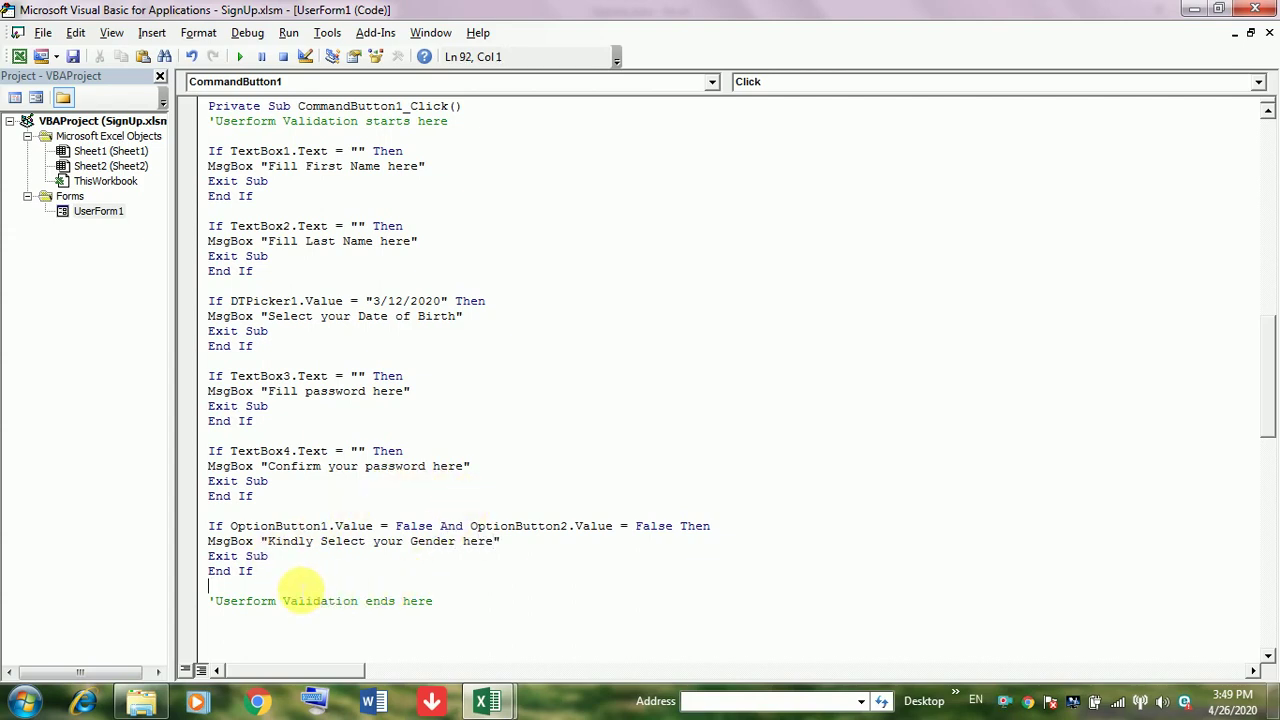
# Cut the gender check and paste it right after the date-of-birth check, separated by a blank line.
pyautogui.click(262, 573)
pyautogui.moveTo(262, 573); pyautogui.dragTo(209, 528)
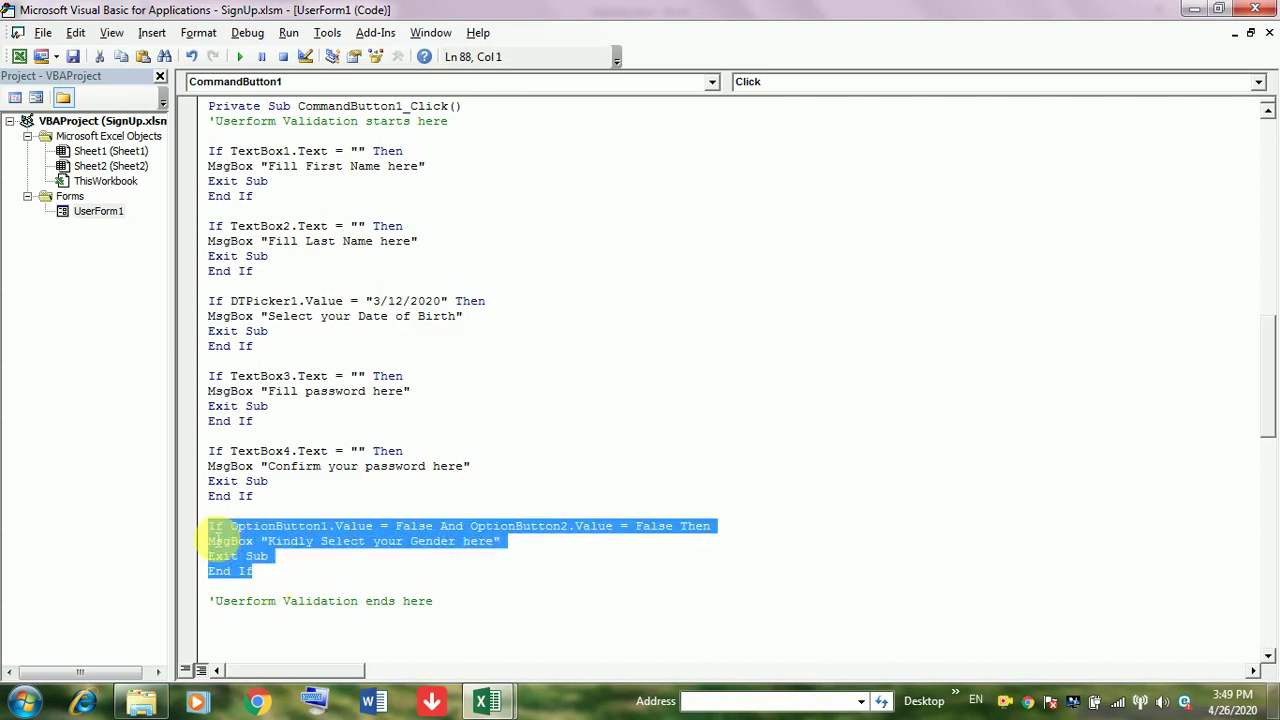
pyautogui.rightClick(213, 530)
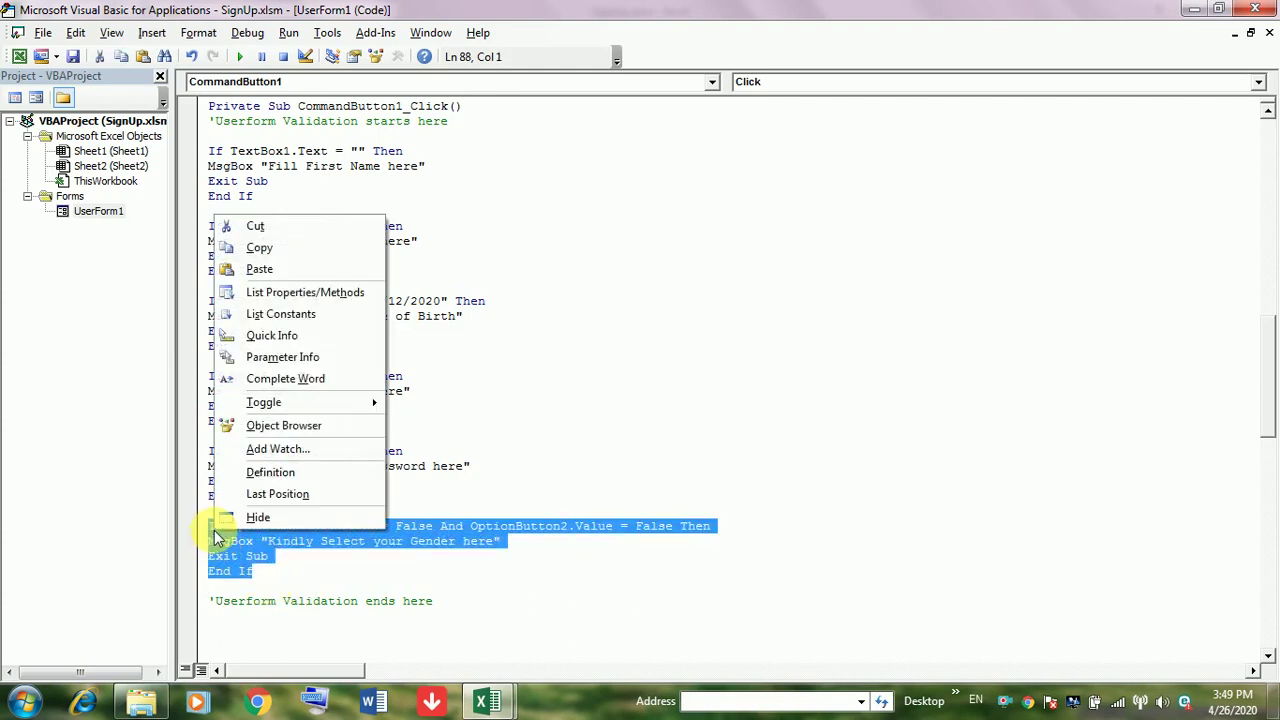
pyautogui.click(258, 228)
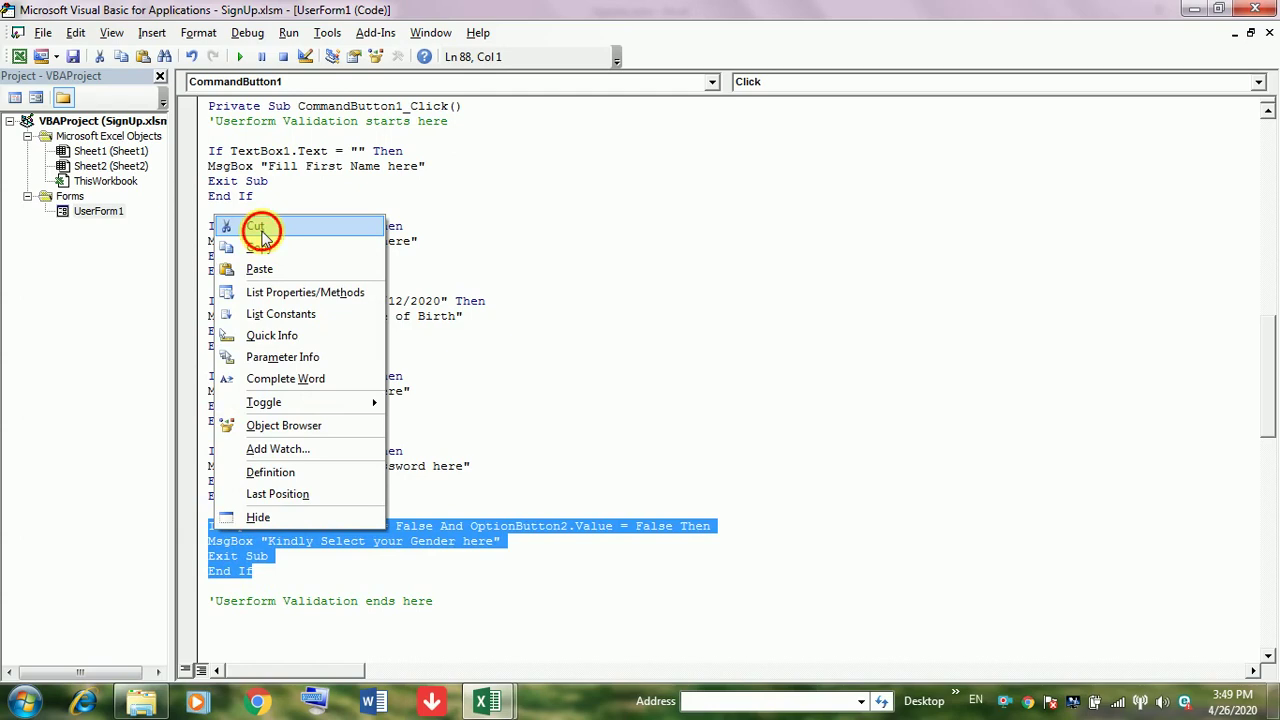
pyautogui.click(398, 377)
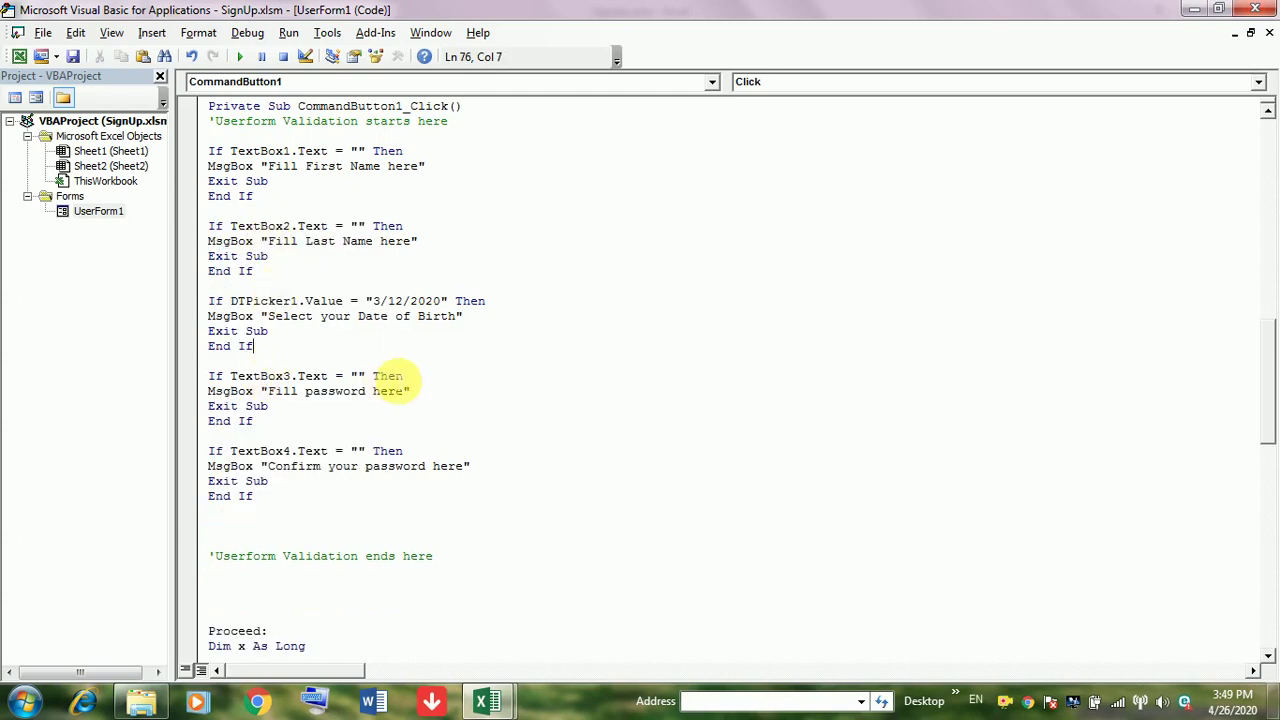
pyautogui.press('Up')
pyautogui.press('Up')
pyautogui.press('Return')
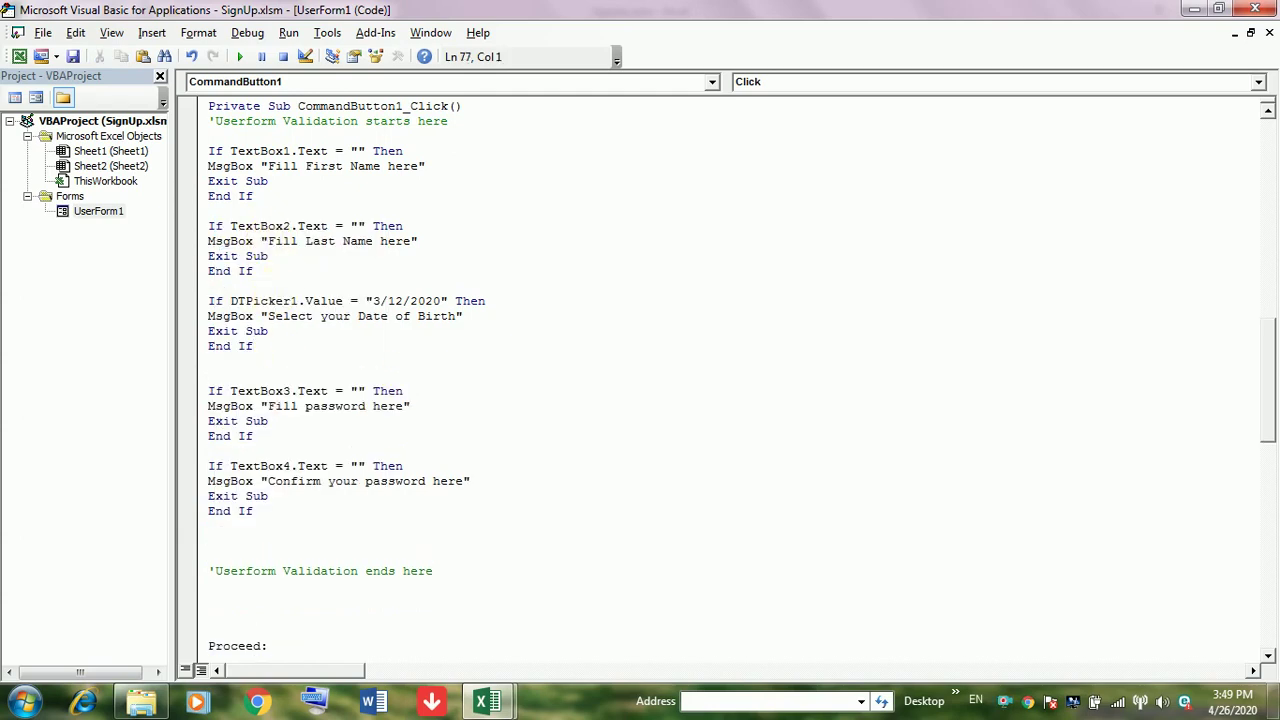
pyautogui.write('If OptionButton1.Value = False And OptionButton2.Value = False Then MsgBox "Kindly Select your Gender here" Exit Sub End If')
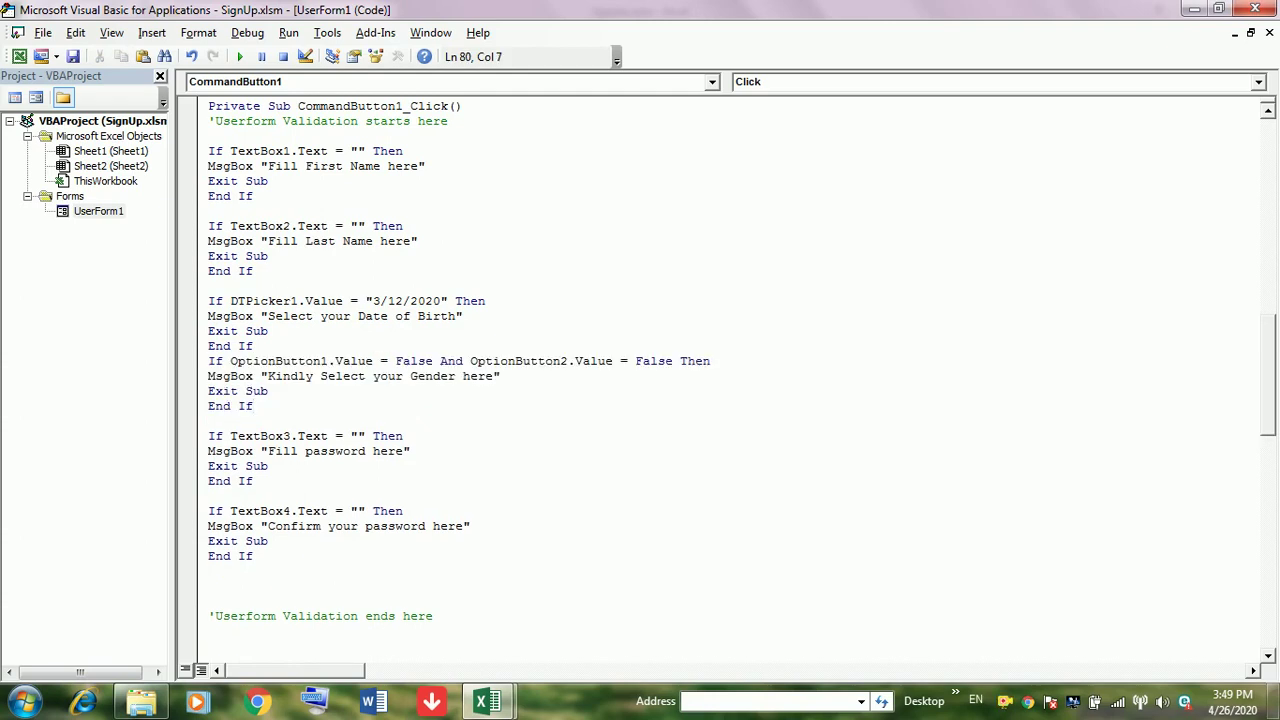
pyautogui.click(403, 344)
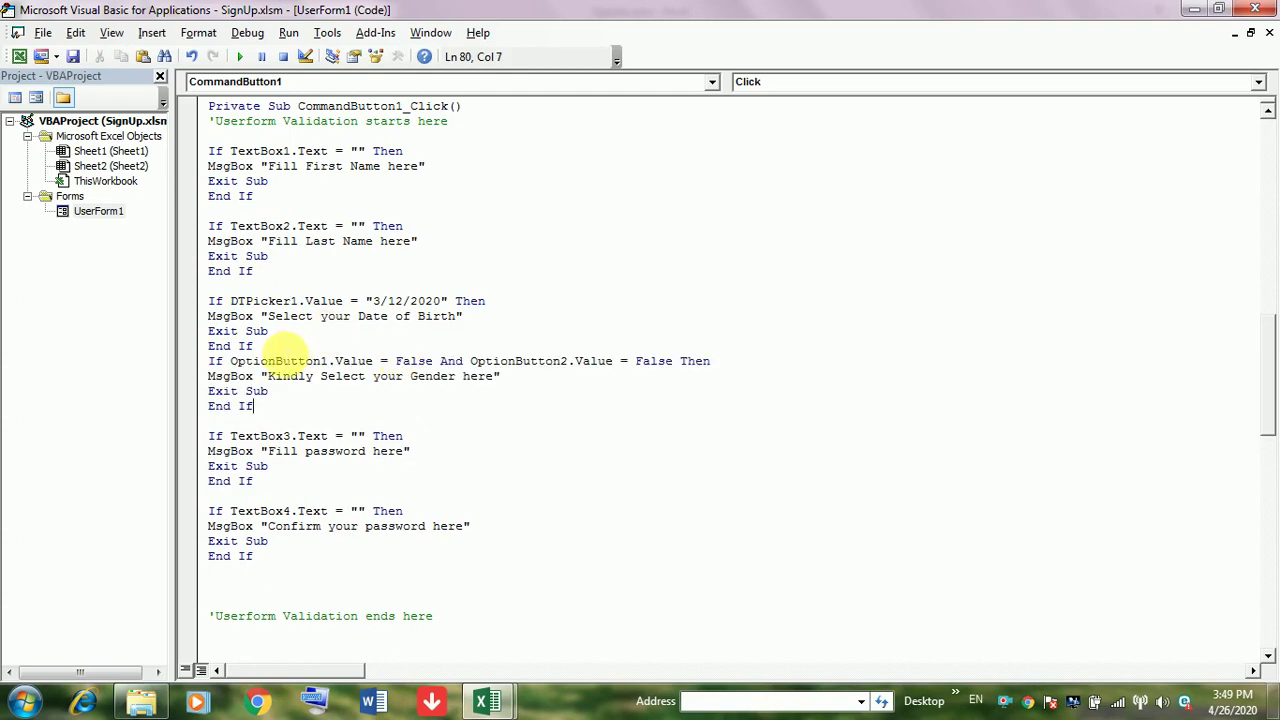
pyautogui.press('Return')
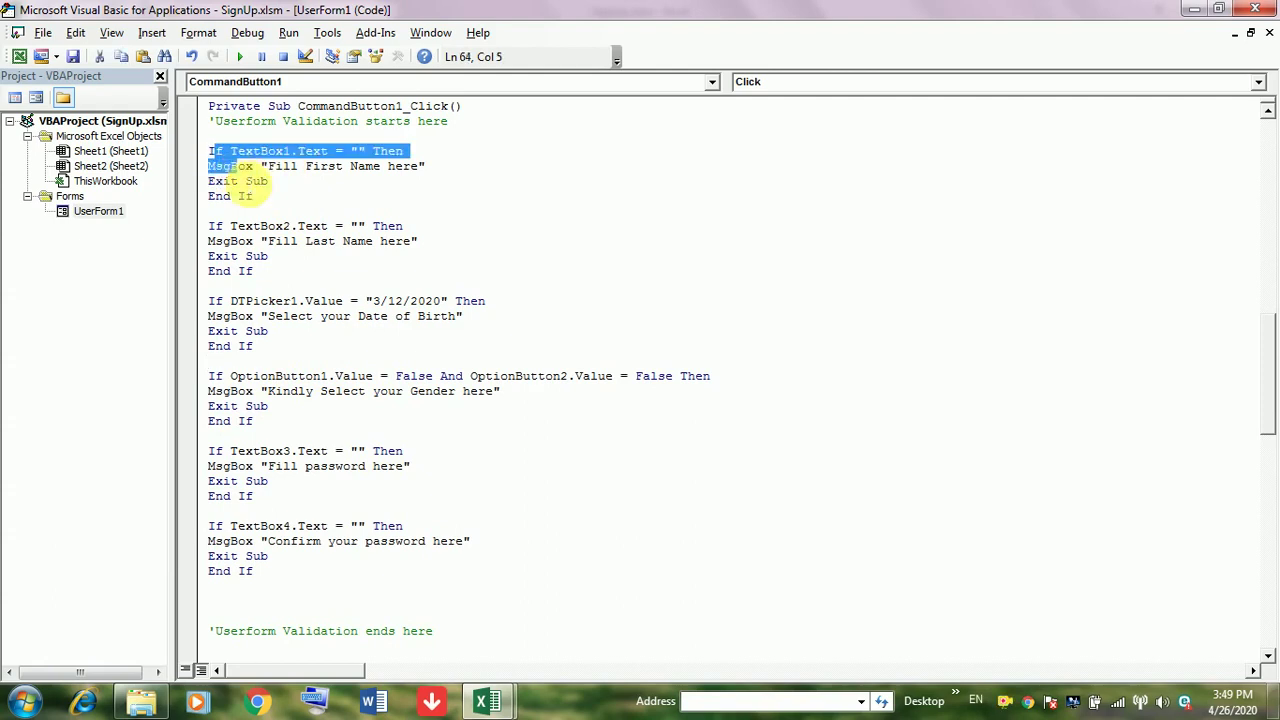
# Highlight the first-name and gender check blocks to review the validation order.
pyautogui.moveTo(215, 152)
pyautogui.mouseDown()
pyautogui.moveTo(260, 198)
pyautogui.moveTo(275, 422)
pyautogui.mouseUp()
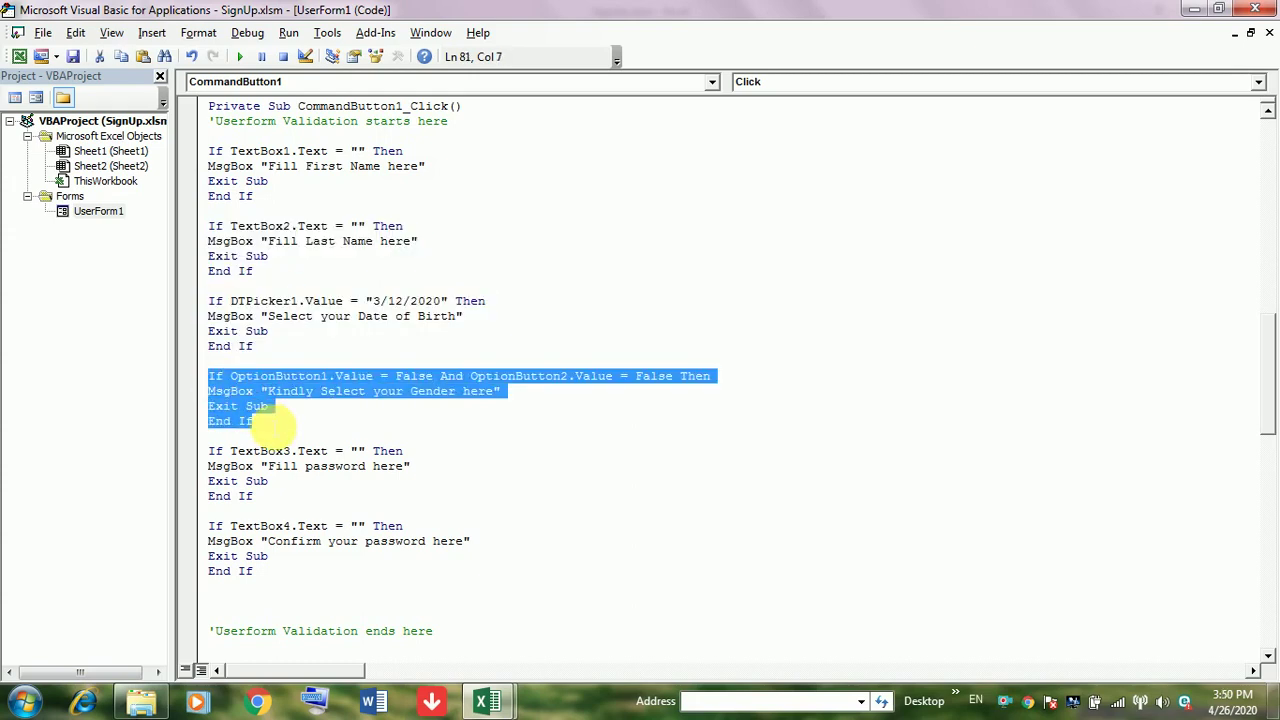
pyautogui.moveTo(214, 451)
pyautogui.mouseDown()
pyautogui.moveTo(265, 486)
pyautogui.moveTo(275, 583)
pyautogui.mouseUp()
pyautogui.click(276, 581)
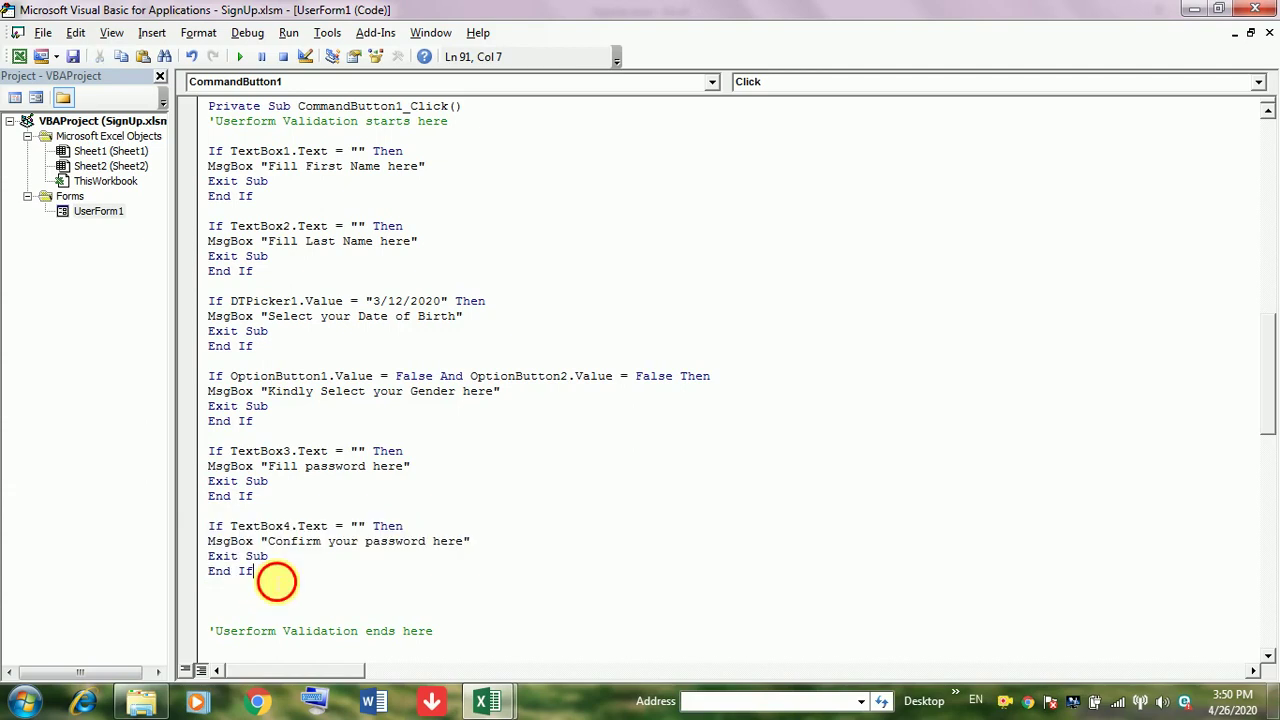
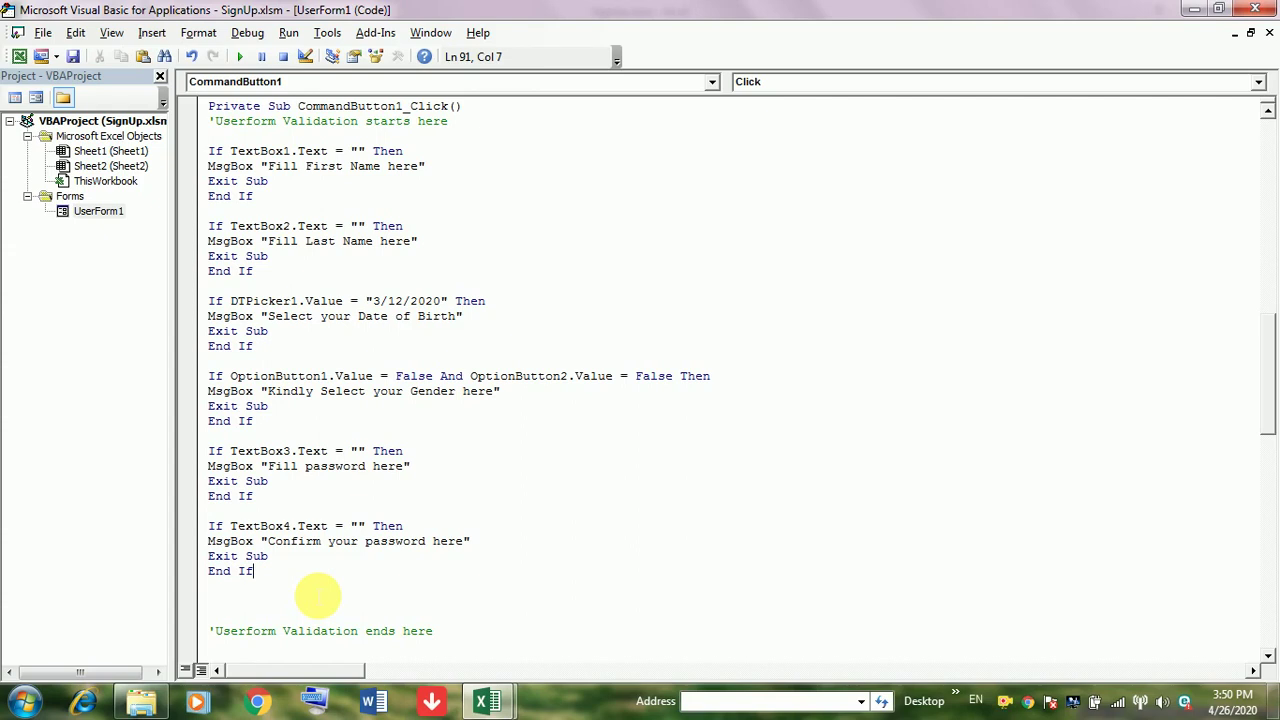
# Add the line If TextBox4.Text <> TextBox3.Text Then below the confirm-password check.
pyautogui.press('Return')
pyautogui.press('Return')
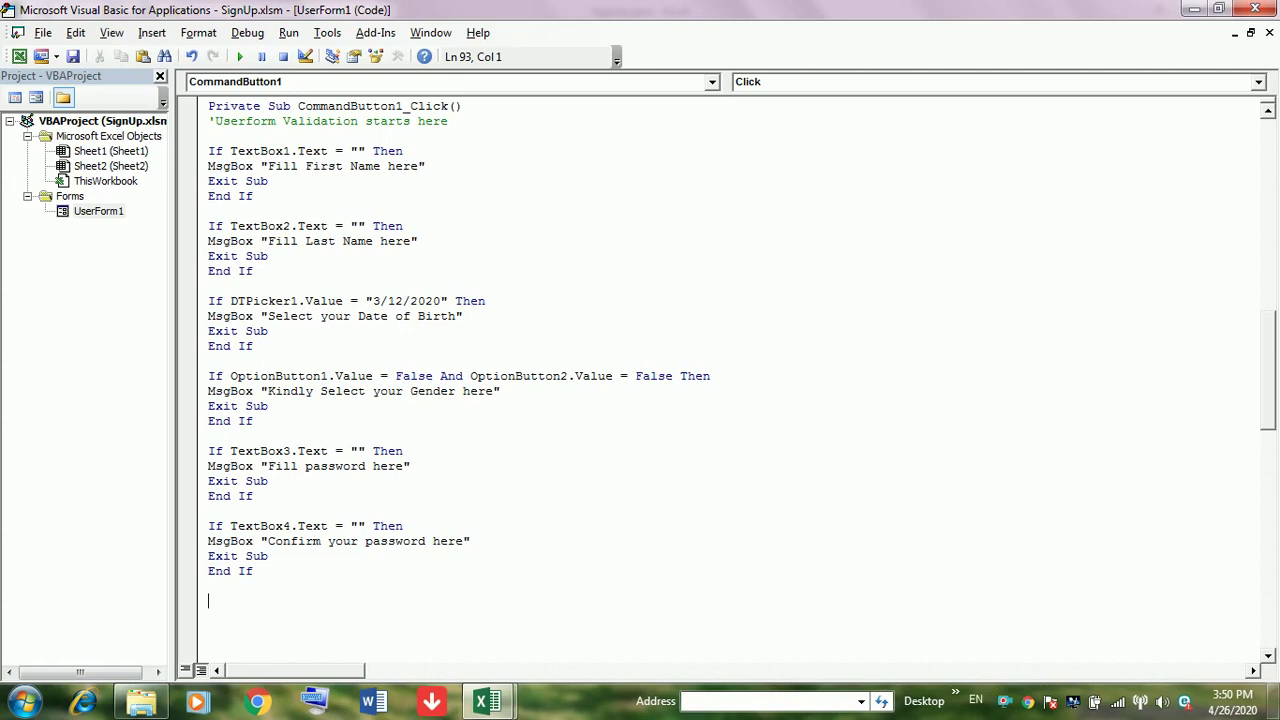
pyautogui.write('i')
pyautogui.write('f text')
pyautogui.write('box4')
pyautogui.write('.text')
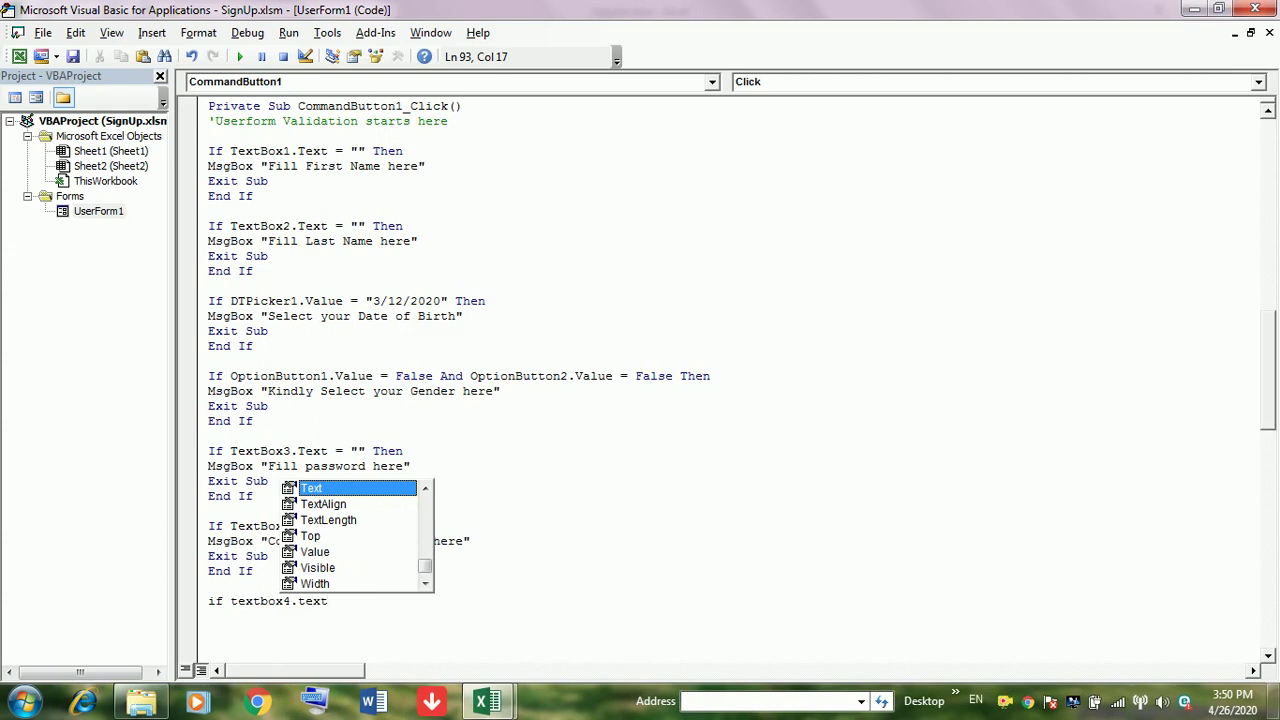
pyautogui.write(' <>')
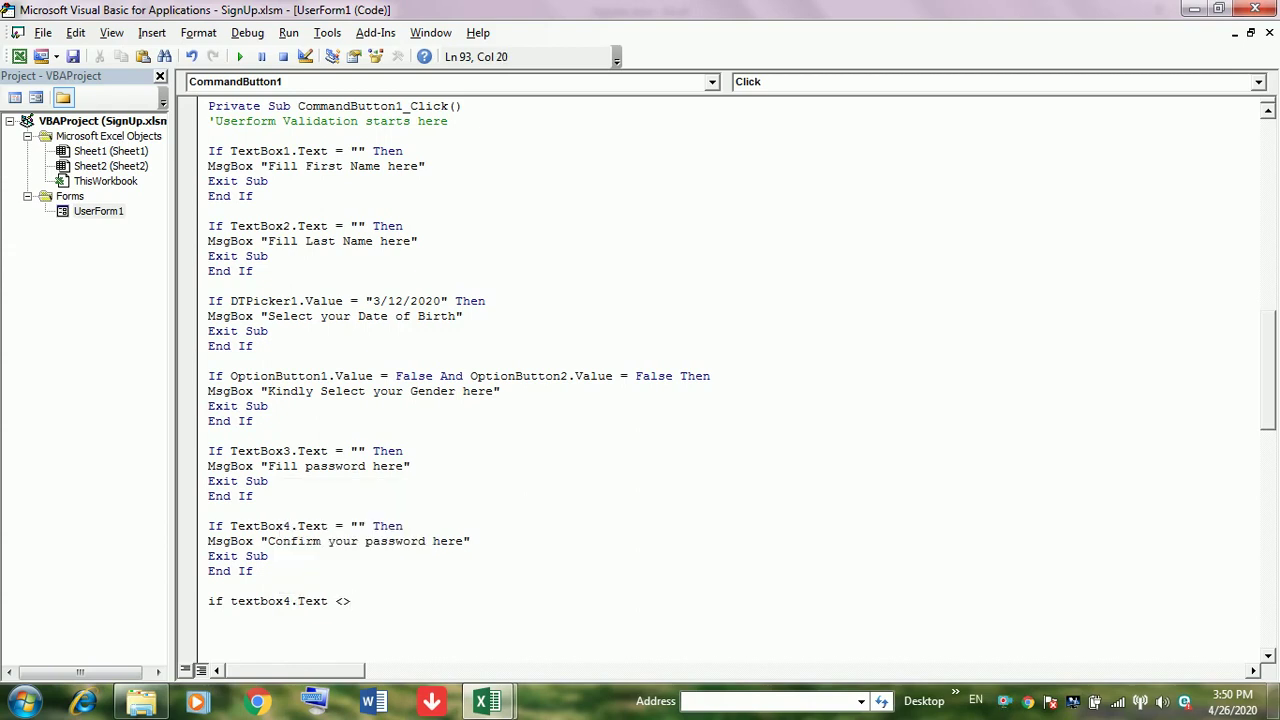
pyautogui.write(' text')
pyautogui.write('box3')
pyautogui.write('.te')
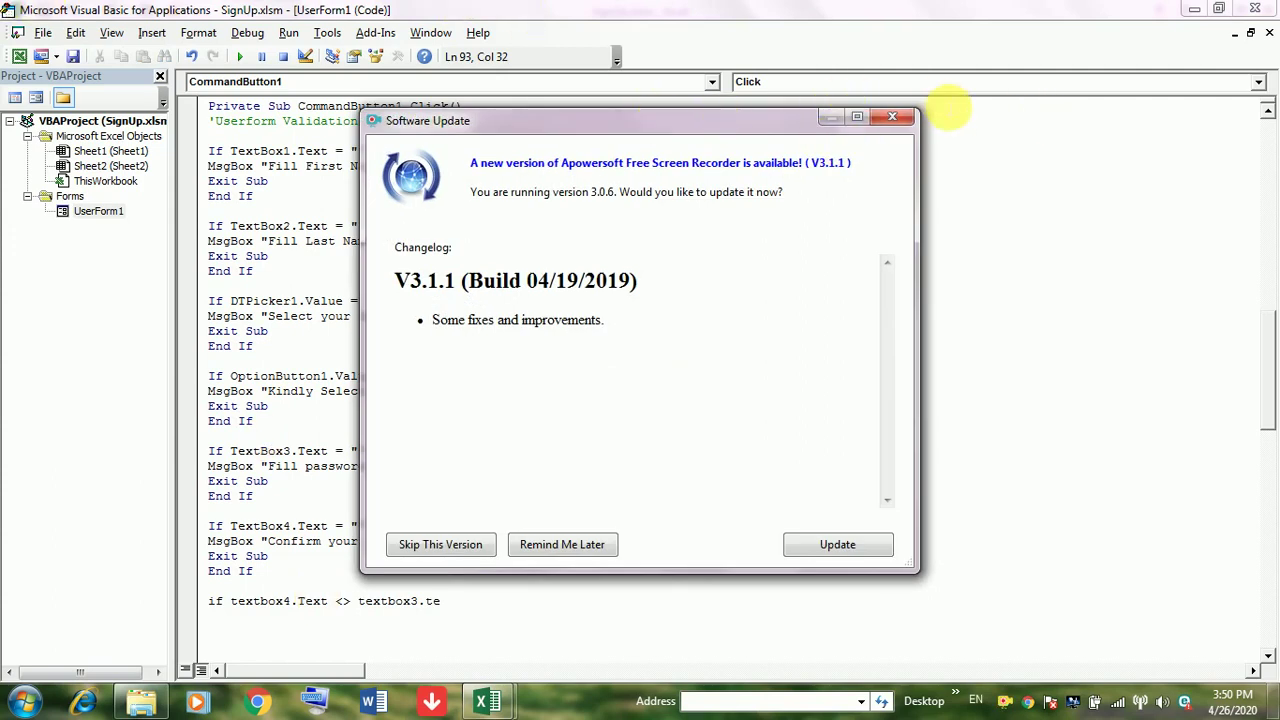
pyautogui.click(892, 117)
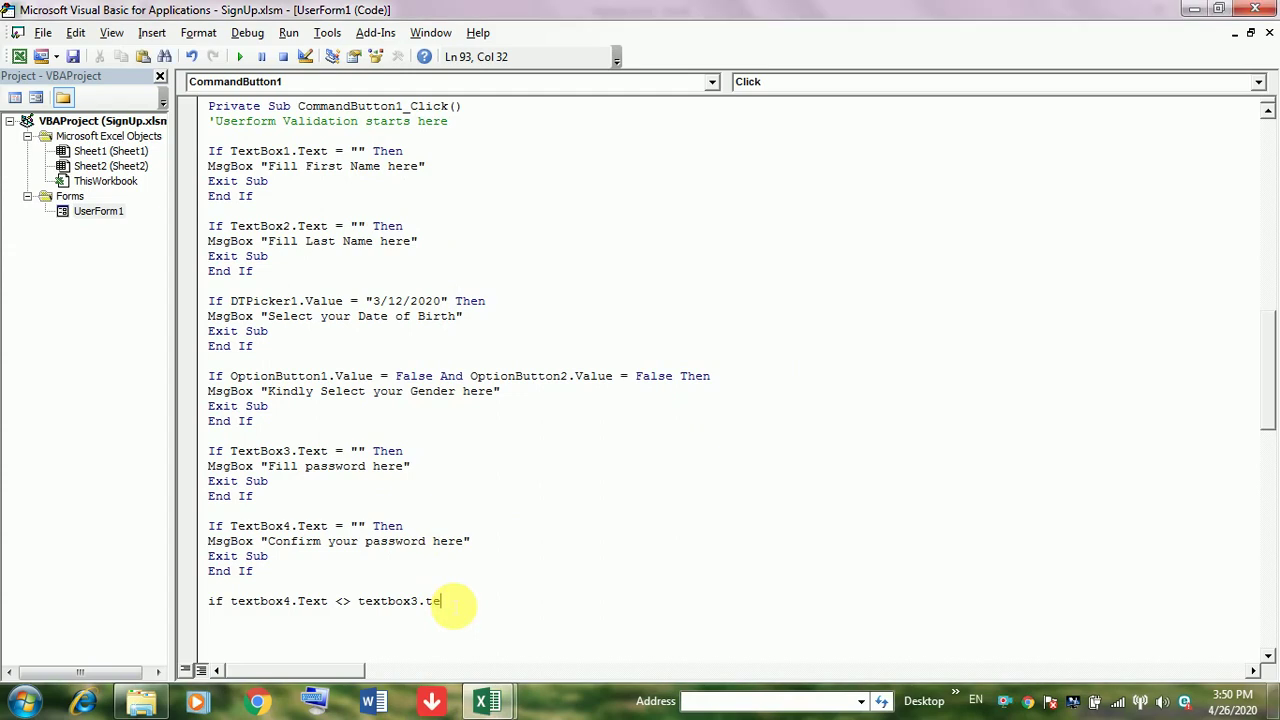
pyautogui.write('xt ')
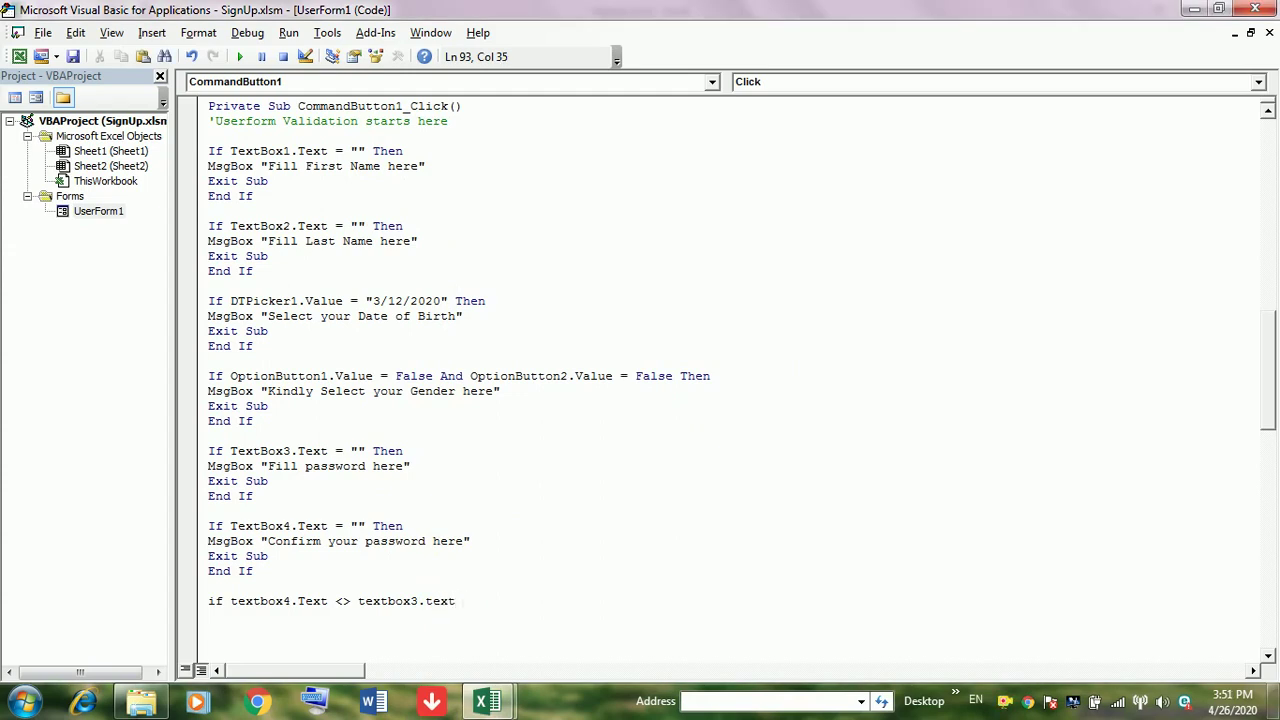
pyautogui.write('then')
pyautogui.press('Return')
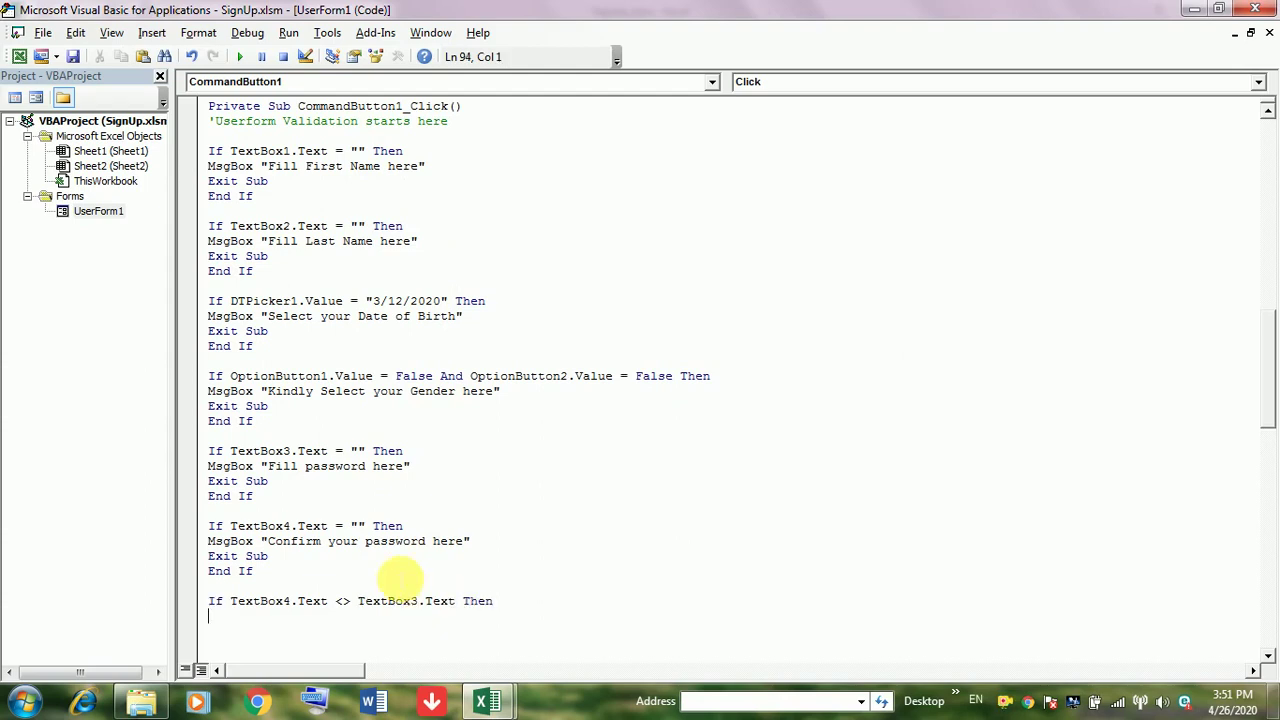
# Paste MsgBox, Exit Sub and End If under the new If, with message 'Password did not Match'.
pyautogui.moveTo(258, 572); pyautogui.dragTo(208, 541)
pyautogui.hotkey('ctrl', 'c')
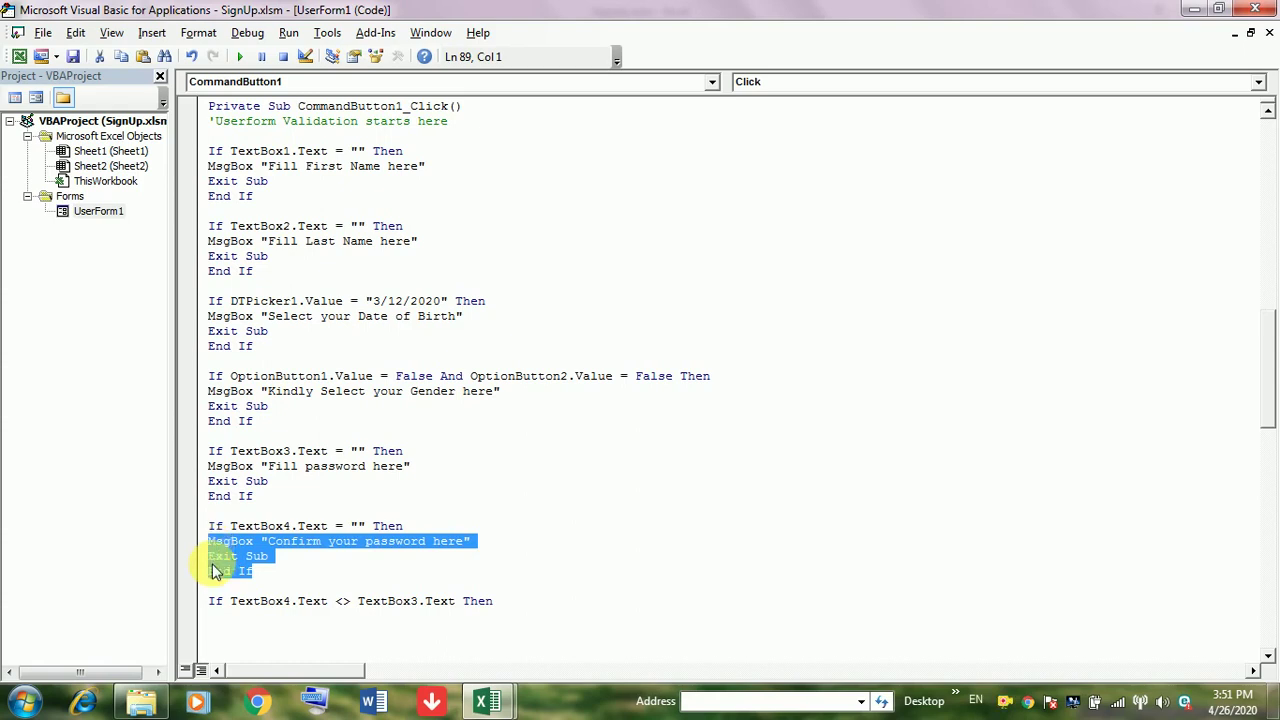
pyautogui.click(212, 618)
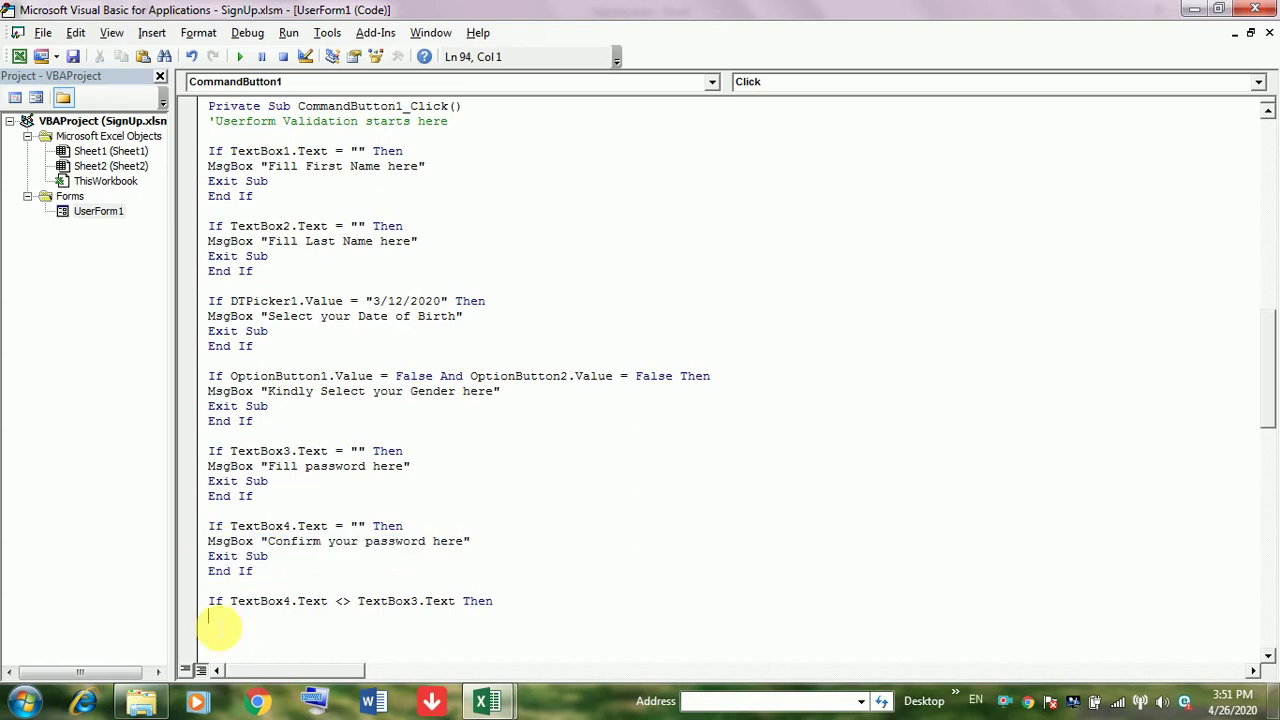
pyautogui.hotkey('ctrl', 'v')
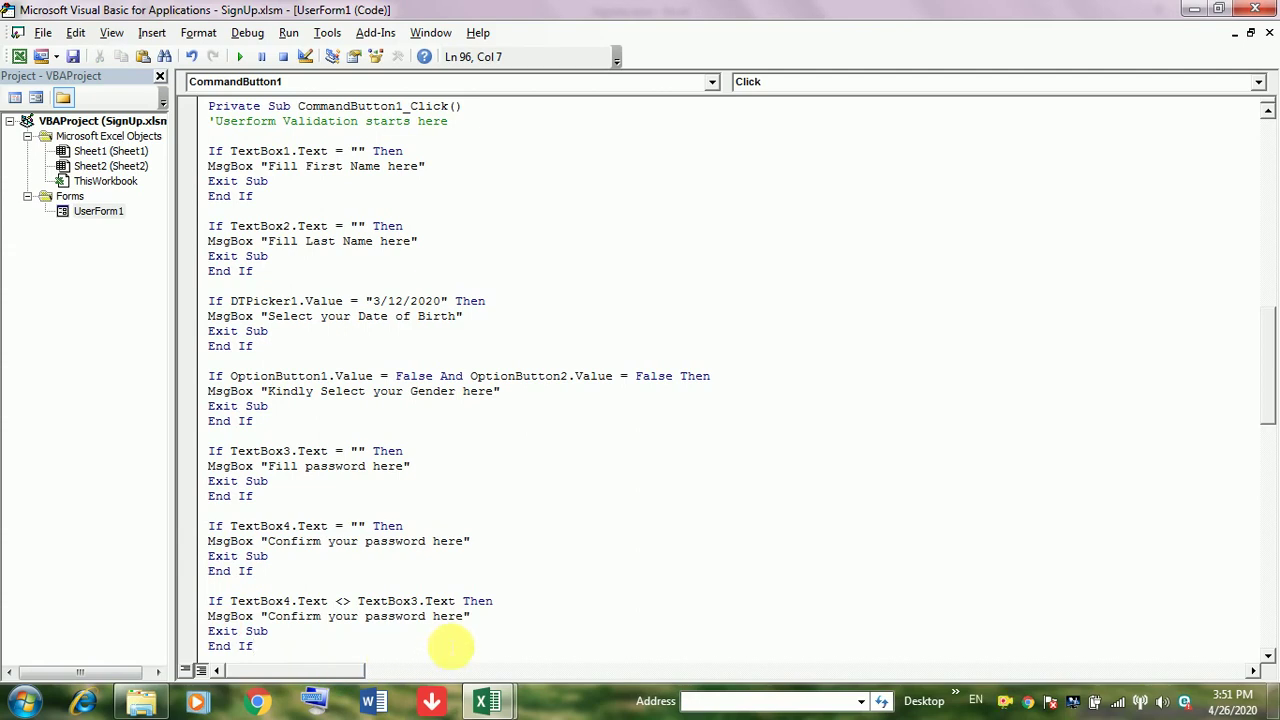
pyautogui.click(469, 616)
pyautogui.moveTo(466, 616)
pyautogui.mouseDown()
pyautogui.moveTo(290, 635)
pyautogui.moveTo(270, 612)
pyautogui.mouseUp()
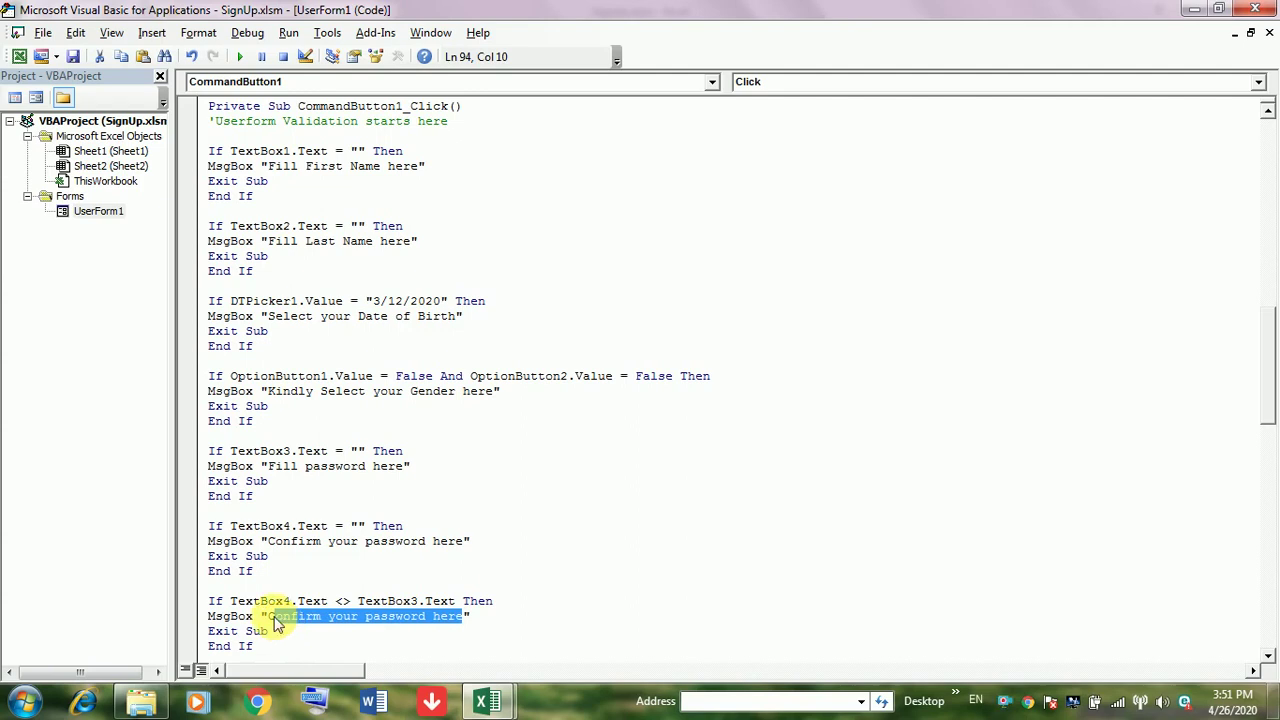
pyautogui.press('Delete')
pyautogui.write('F')
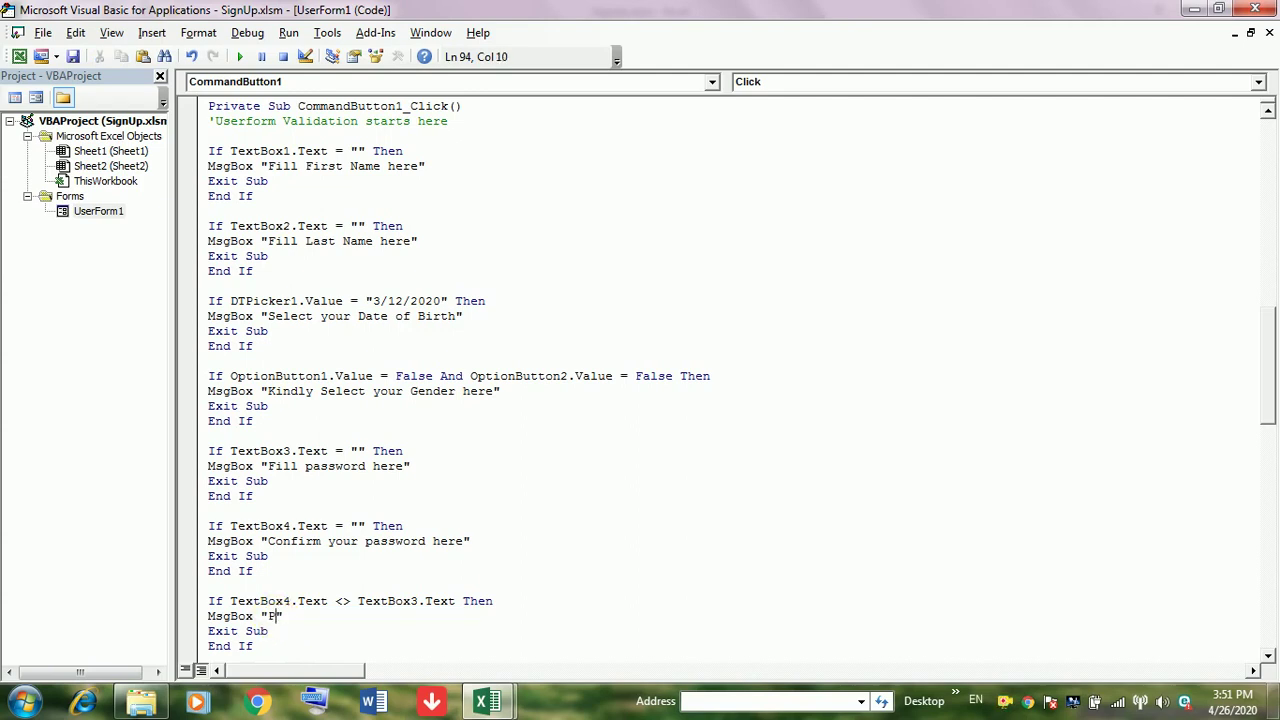
pyautogui.write('A')
pyautogui.press('BackSpace')
pyautogui.press('BackSpace')
pyautogui.write('Pass')
pyautogui.write('word did ')
pyautogui.write('not Matc')
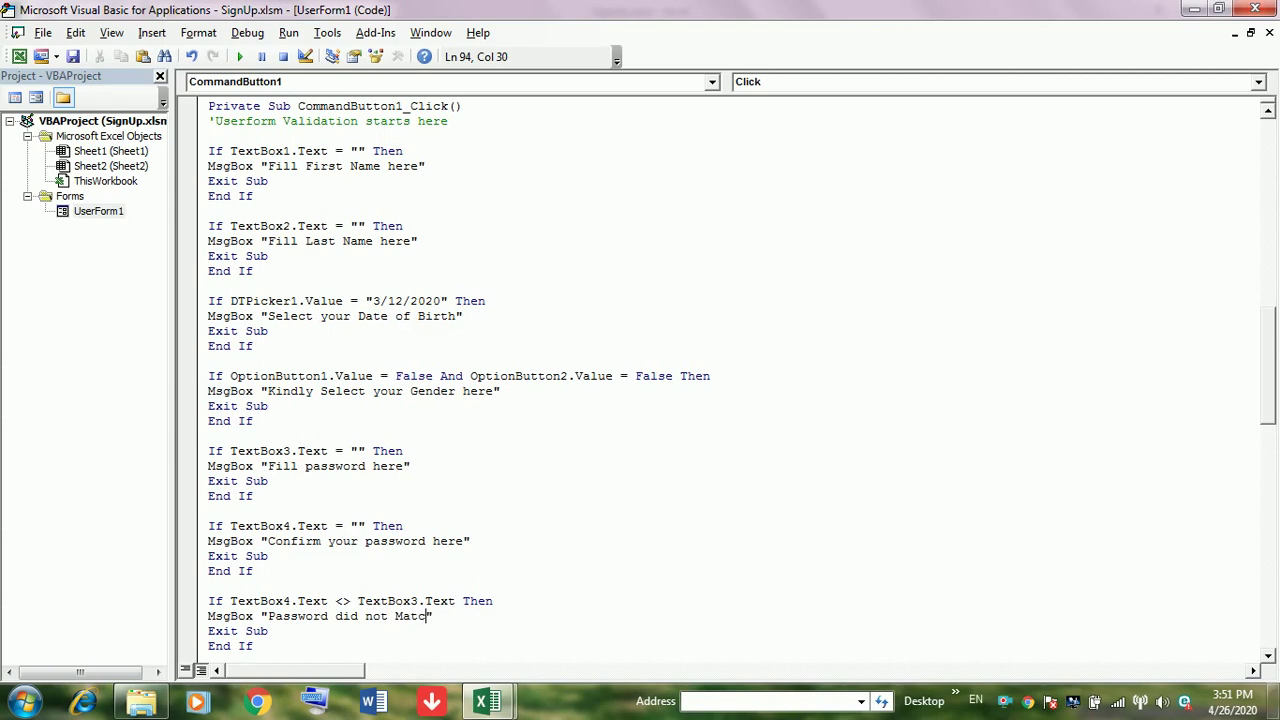
pyautogui.write('h')
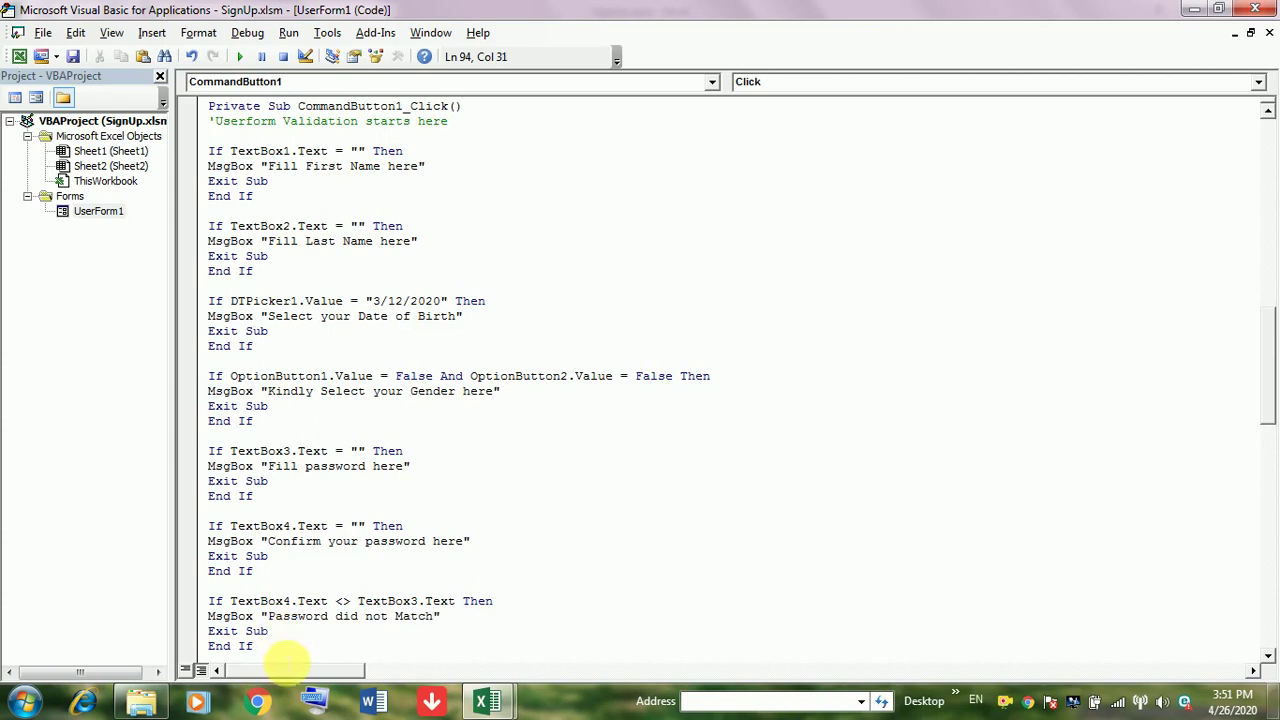
pyautogui.click(350, 650)
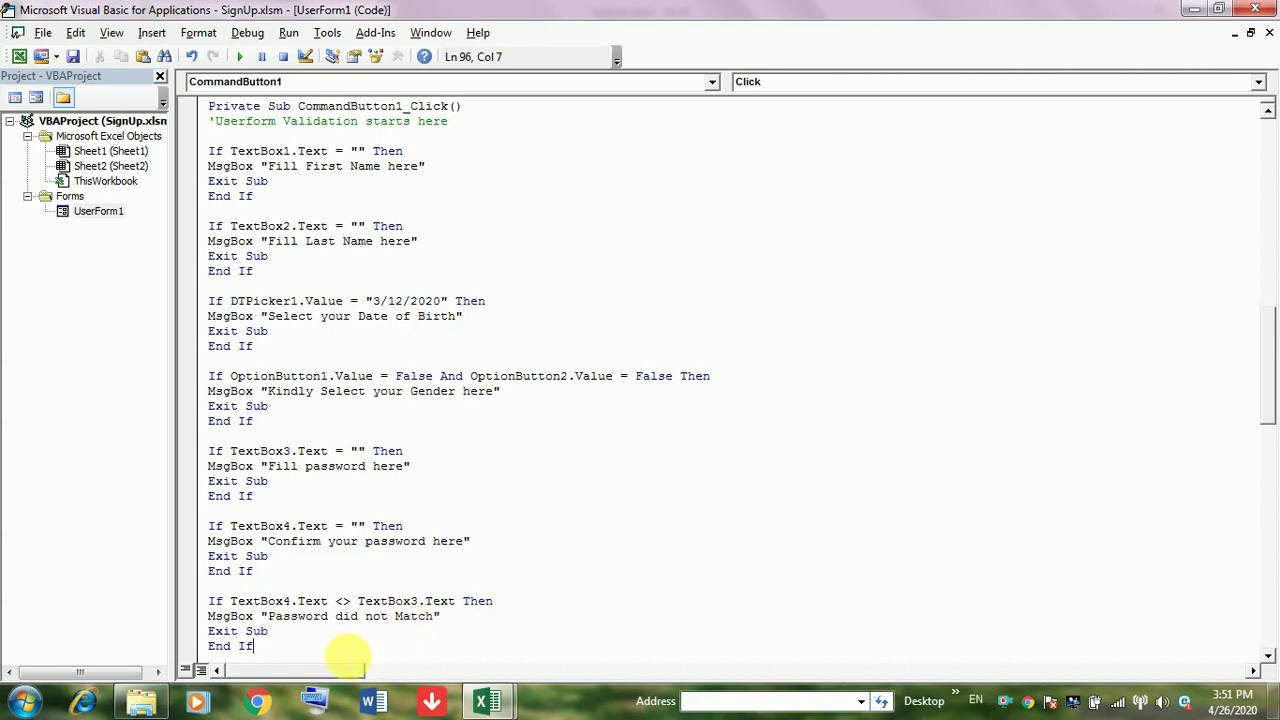
pyautogui.press('Return')
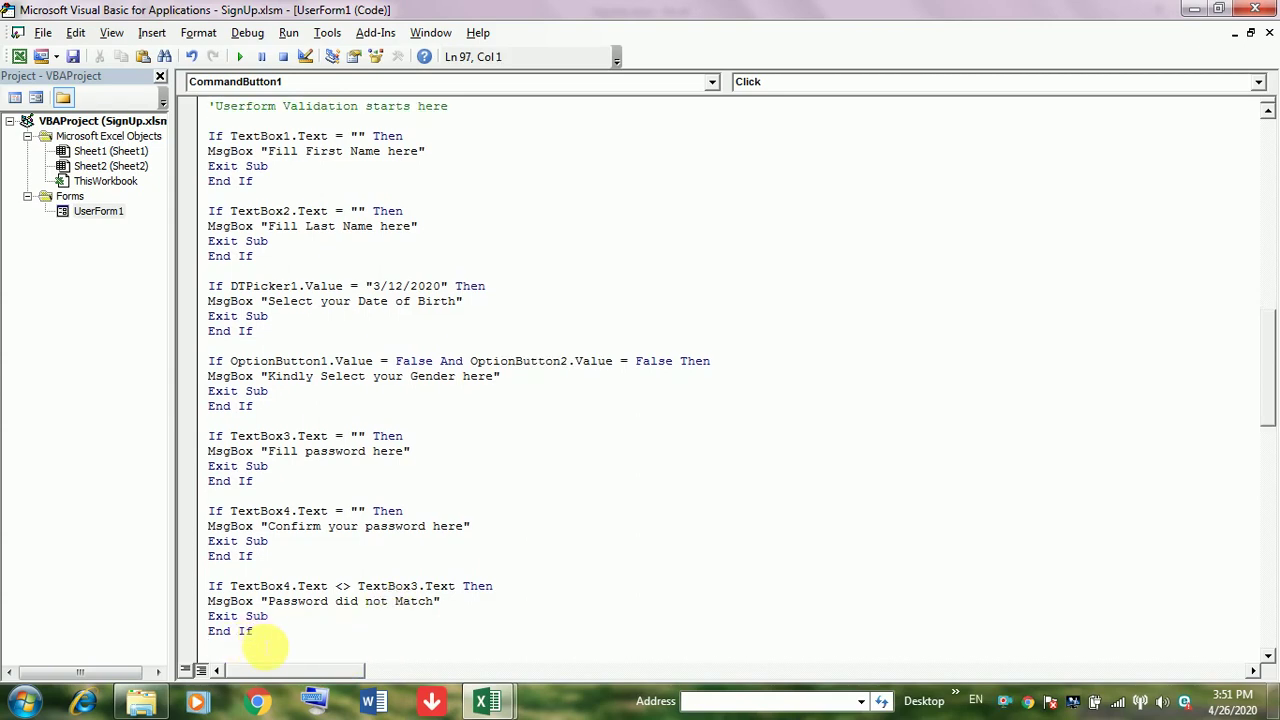
pyautogui.moveTo(275, 645); pyautogui.dragTo(210, 588)
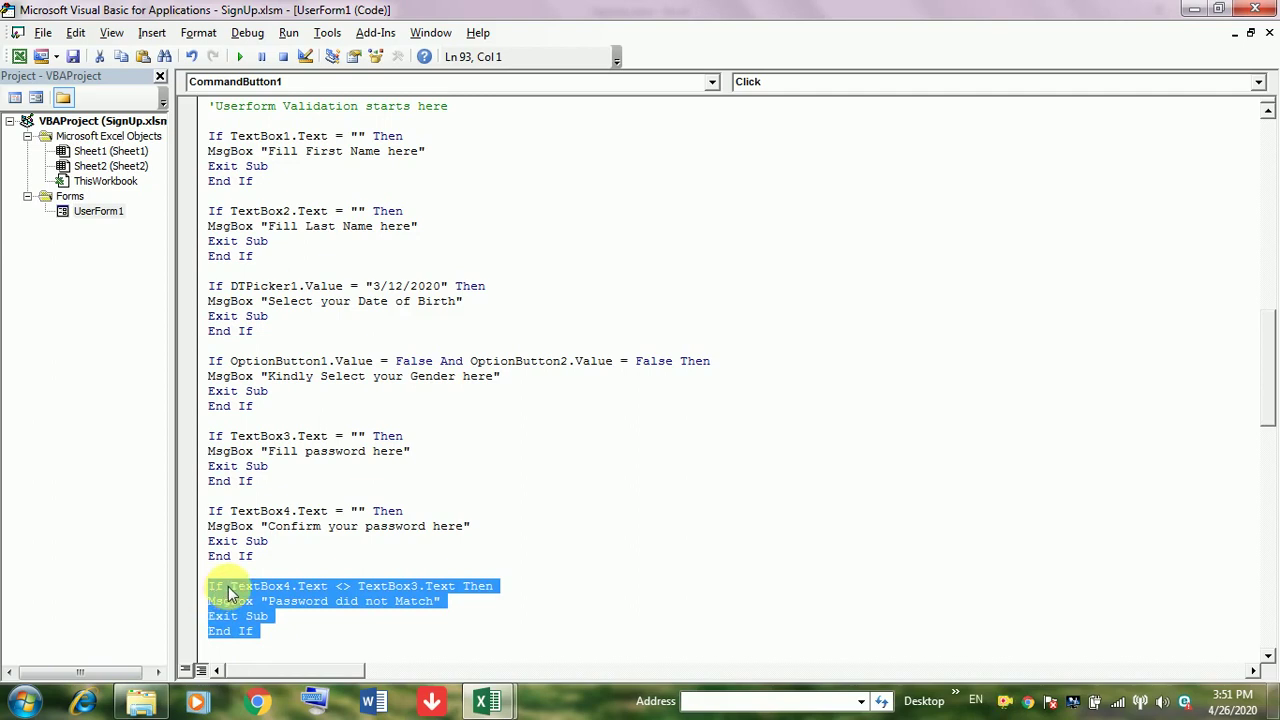
pyautogui.click(364, 594)
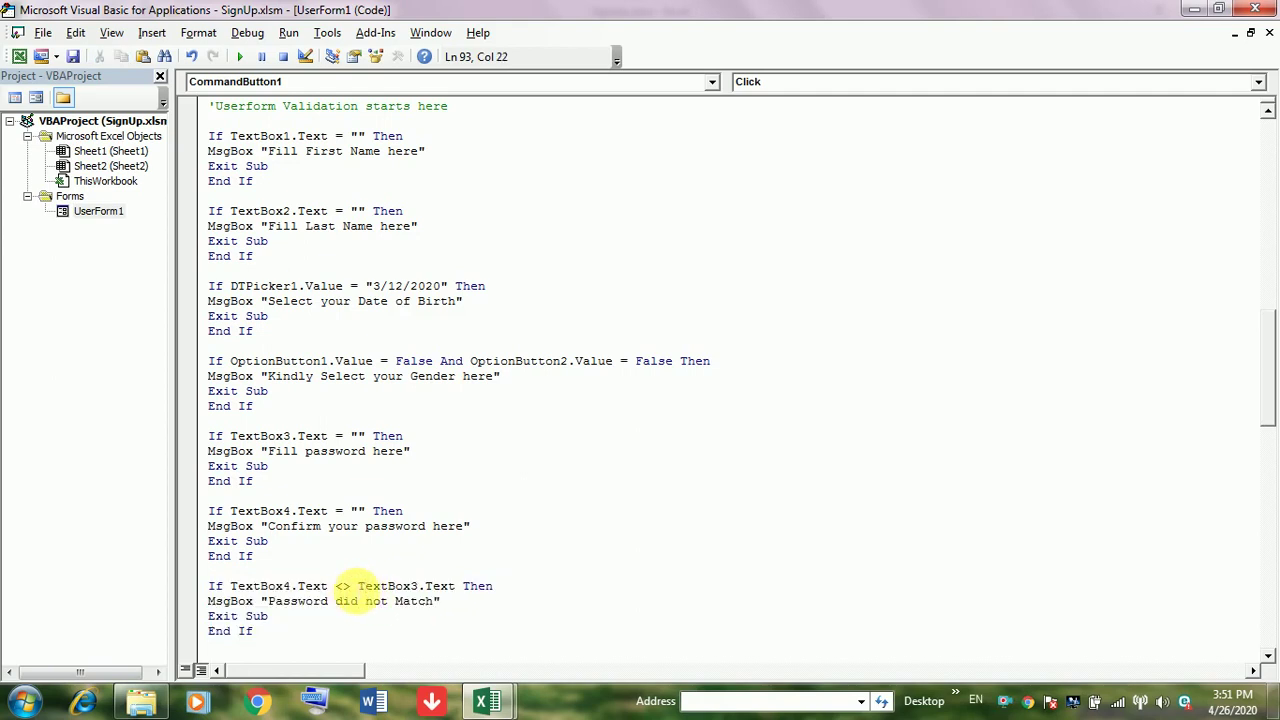
pyautogui.moveTo(351, 587); pyautogui.dragTo(328, 587)
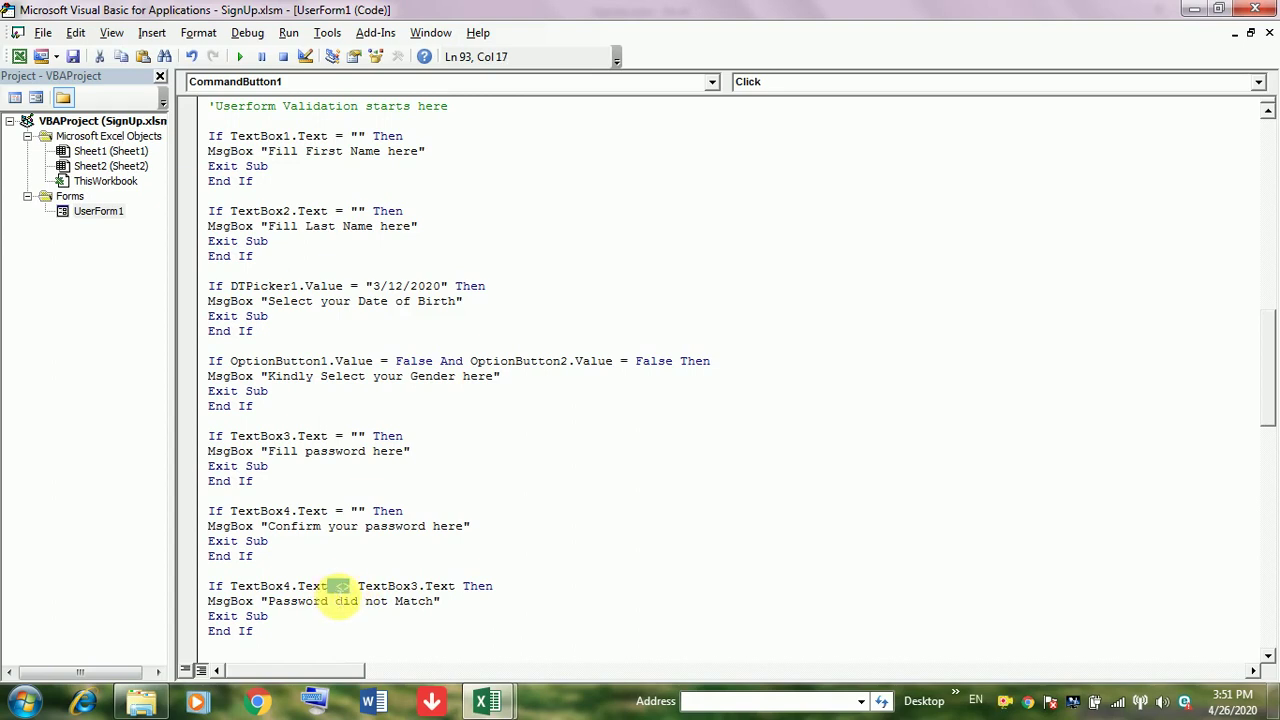
pyautogui.click(300, 634)
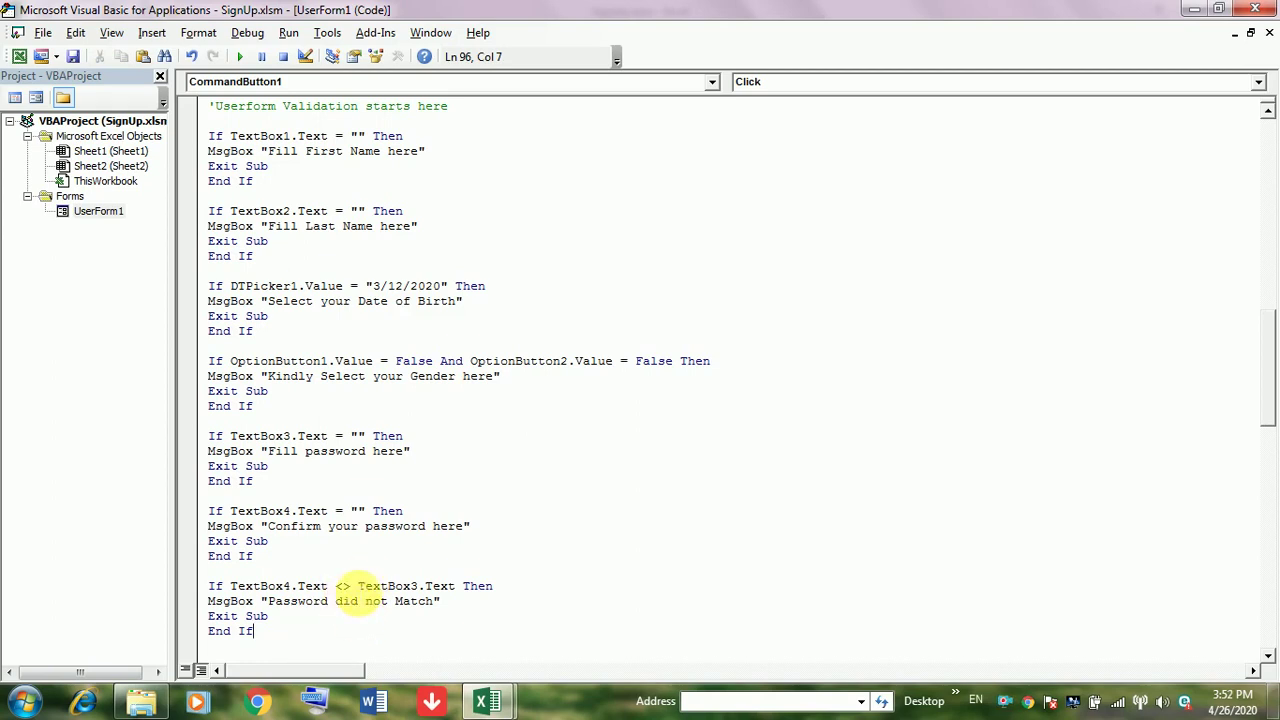
pyautogui.click(351, 587)
pyautogui.press('BackSpace')
pyautogui.press('BackSpace')
pyautogui.write('=')
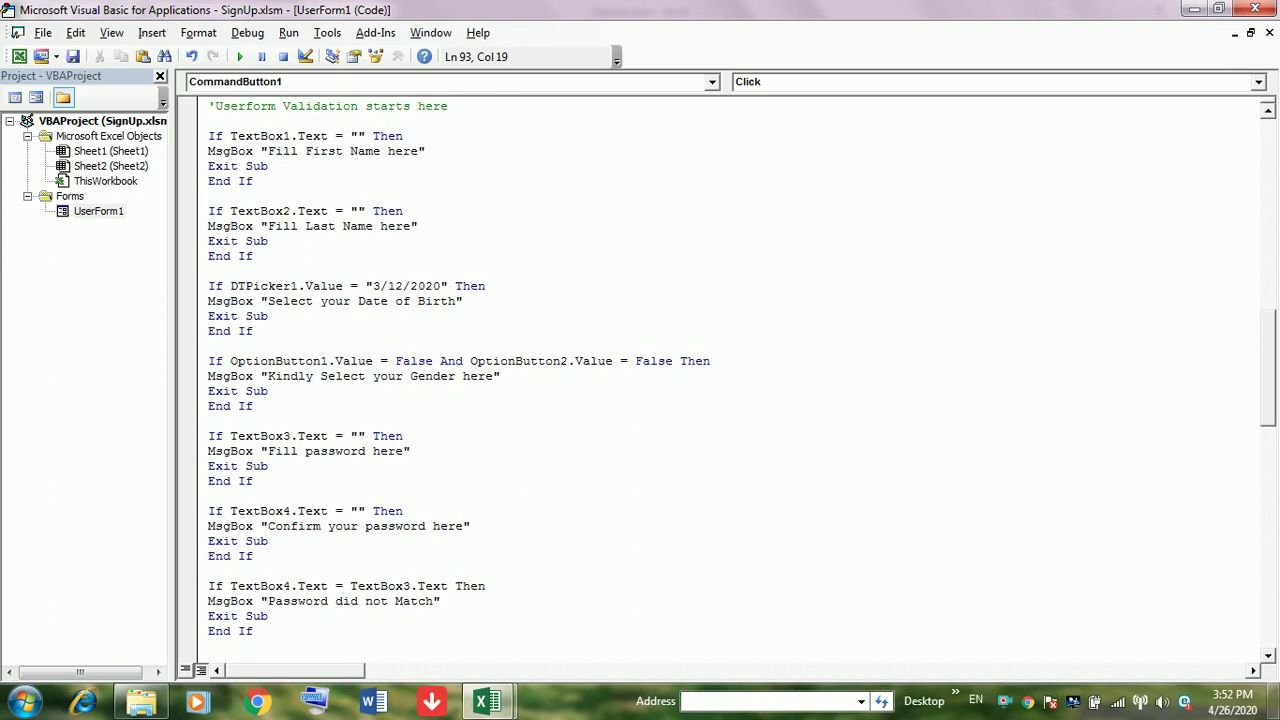
pyautogui.press('BackSpace')
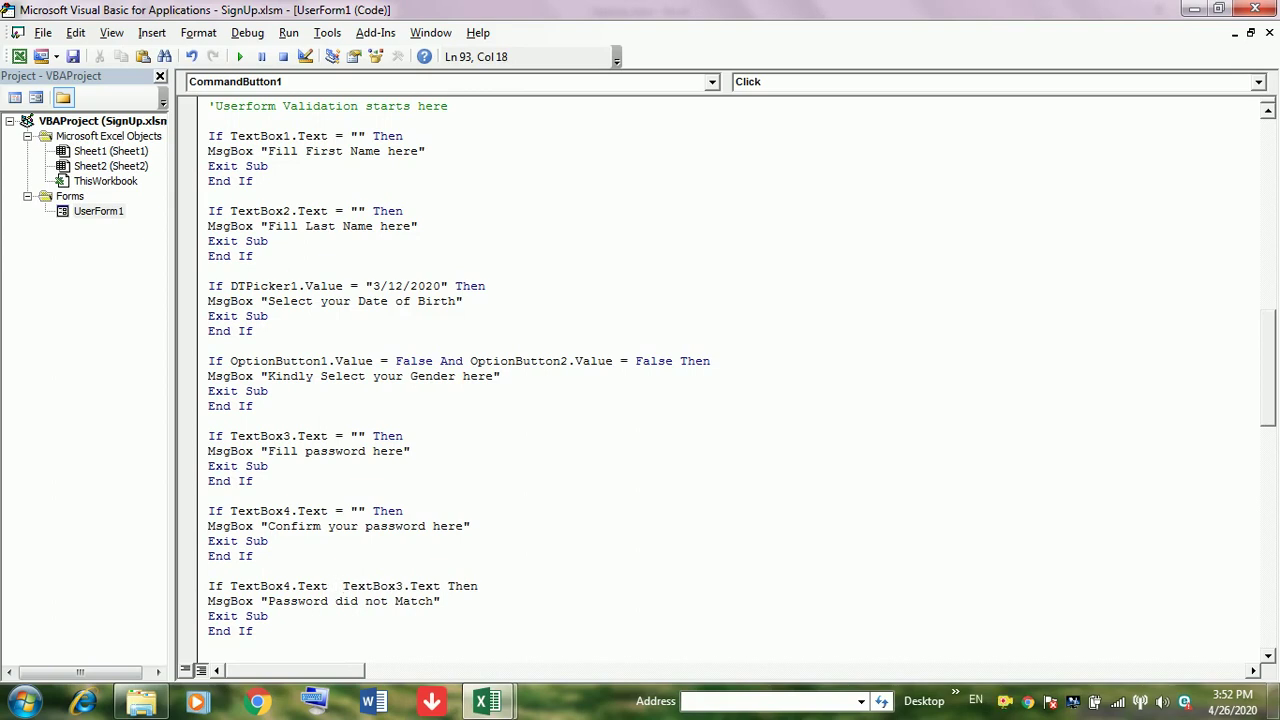
pyautogui.write('<>')
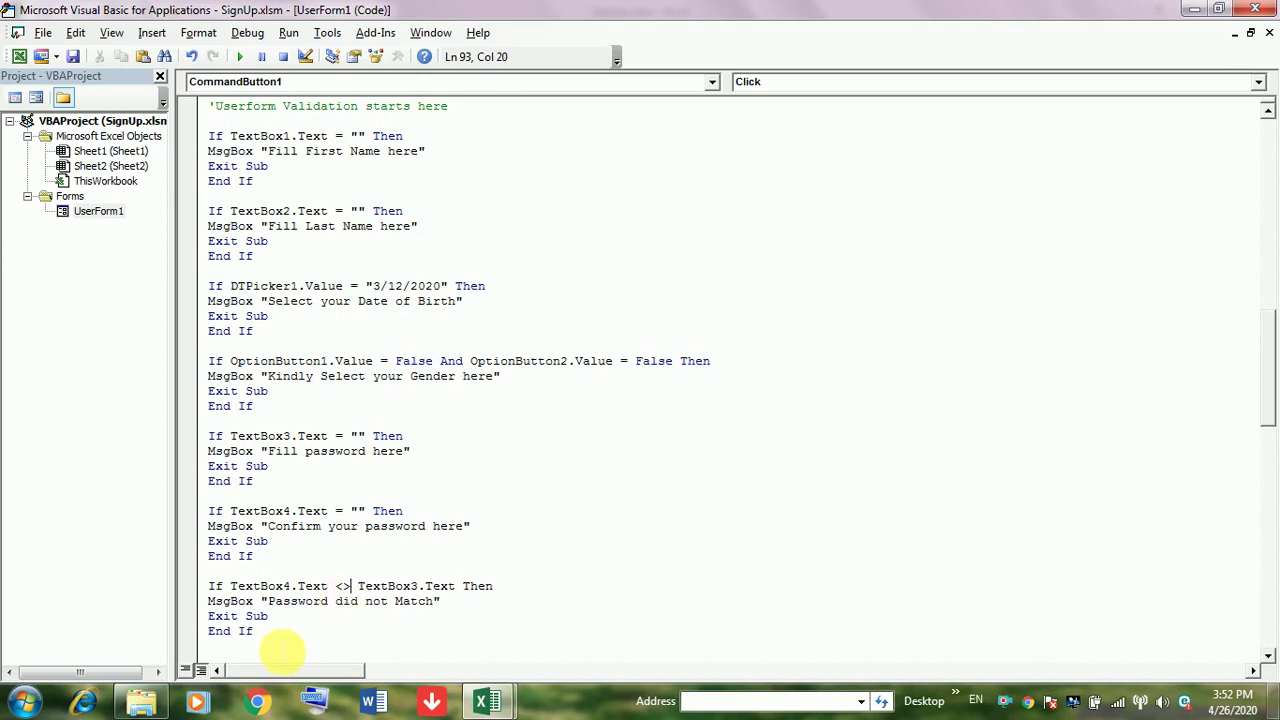
pyautogui.click(268, 634)
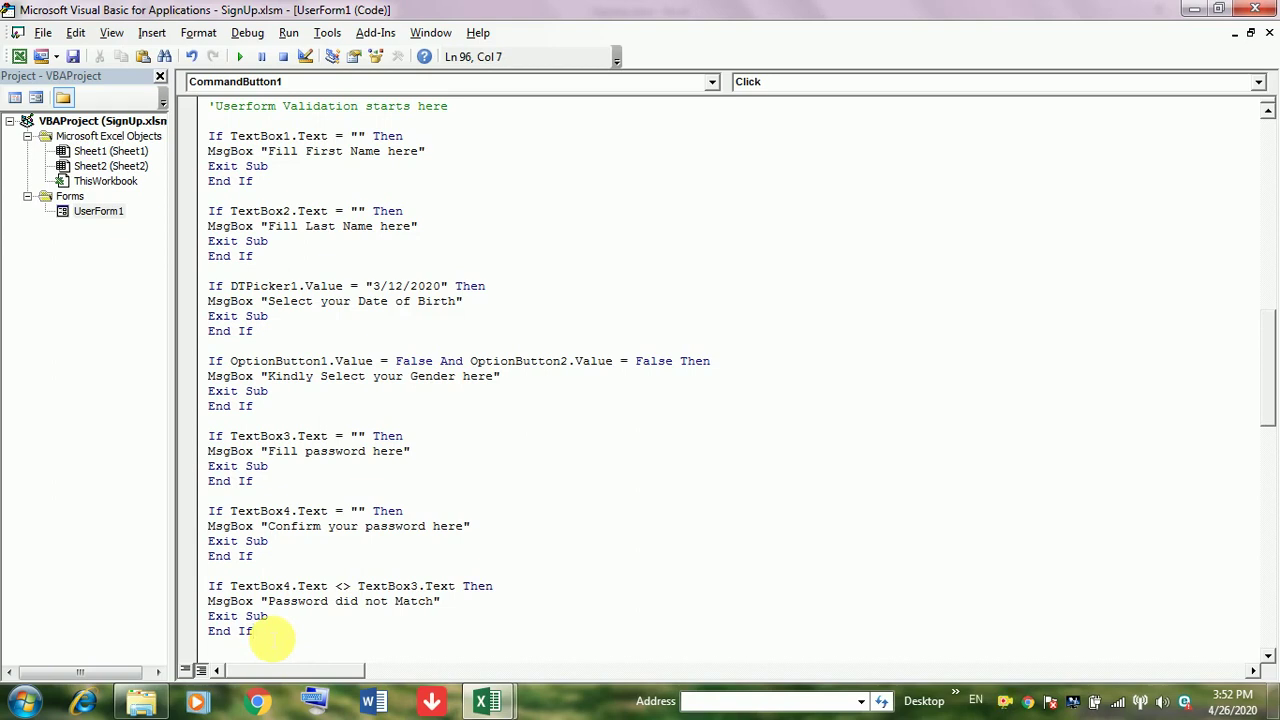
pyautogui.press('Return')
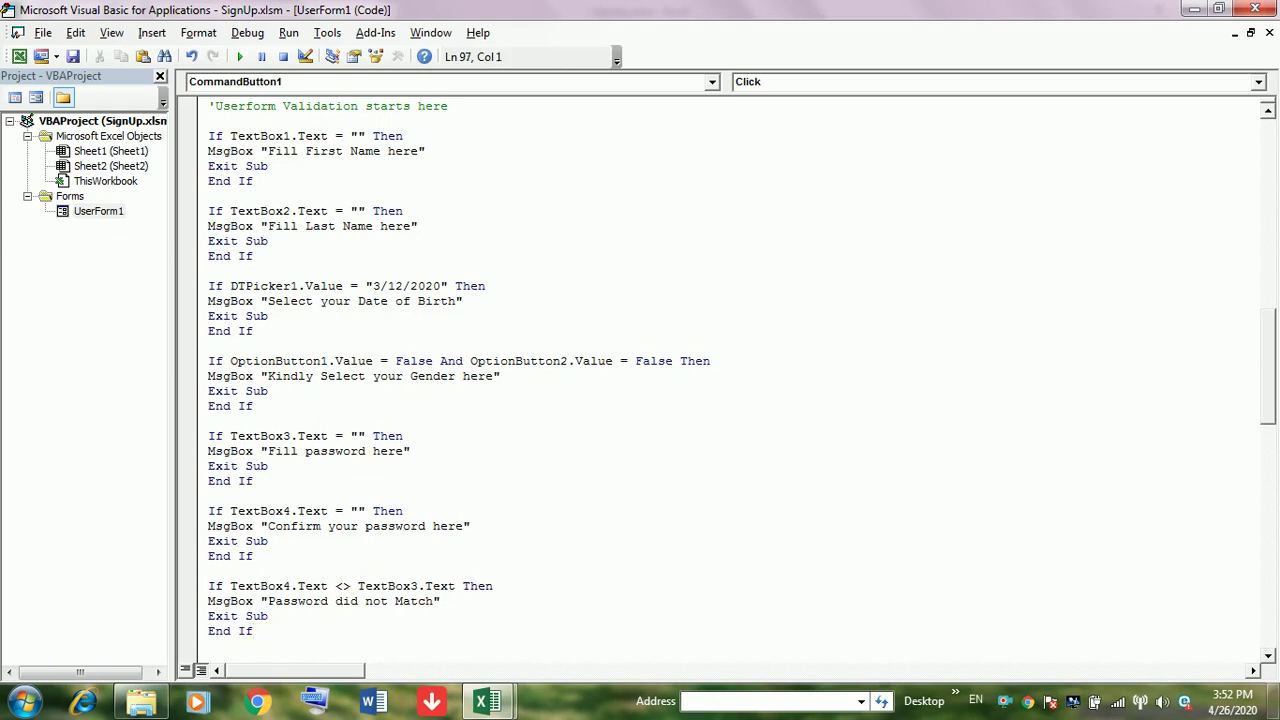
pyautogui.press('Return')
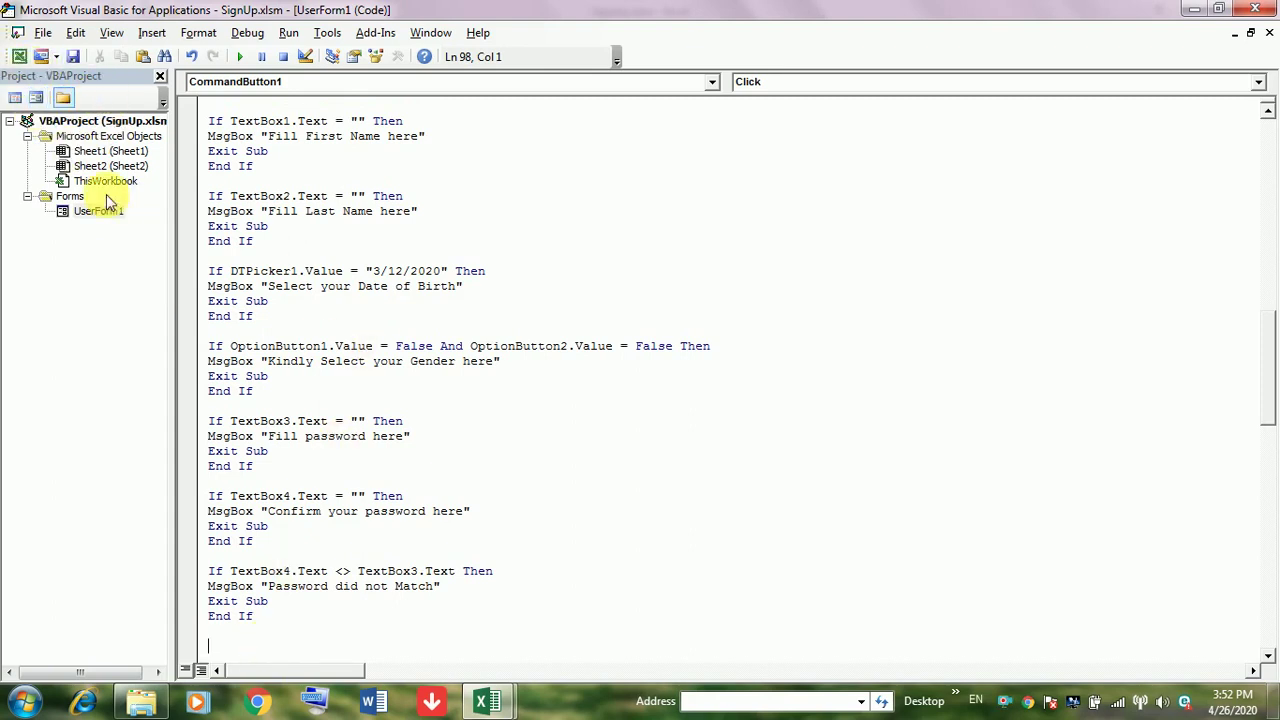
# Save the workbook, accepting the personal-information warning, and open UserForm1 in design view.
pyautogui.click(73, 56)
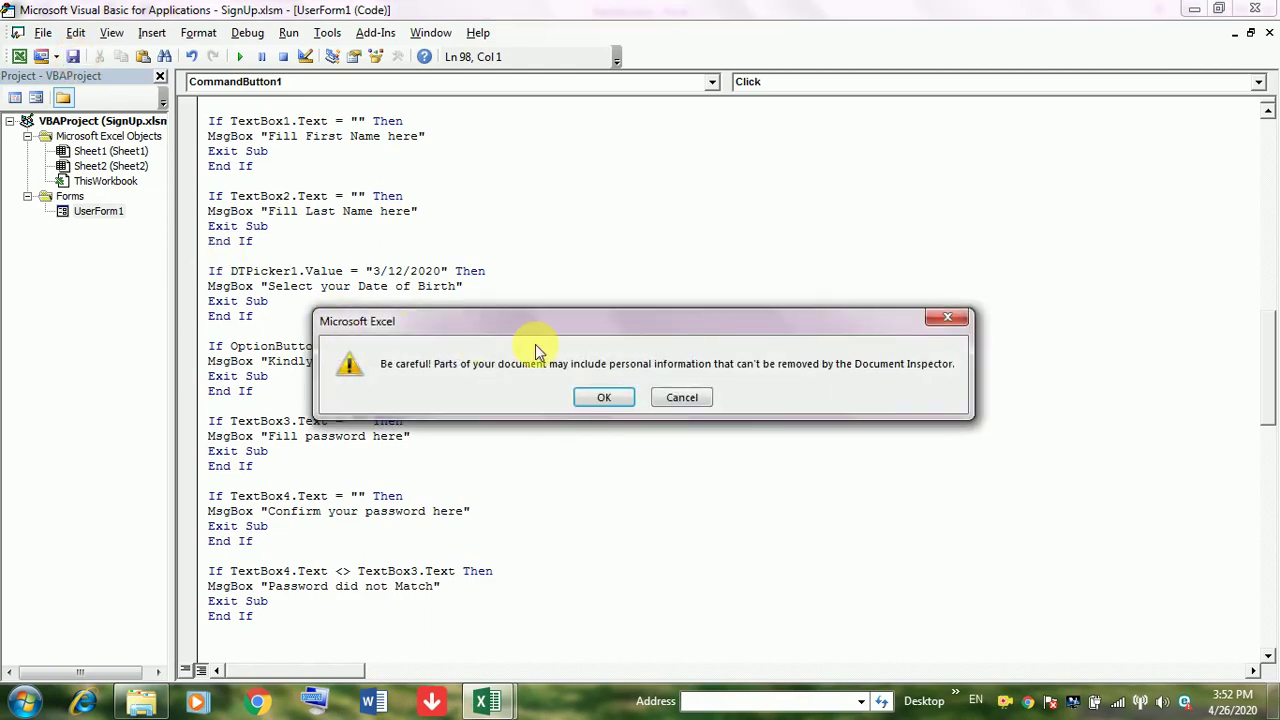
pyautogui.click(604, 397)
pyautogui.doubleClick(99, 212)
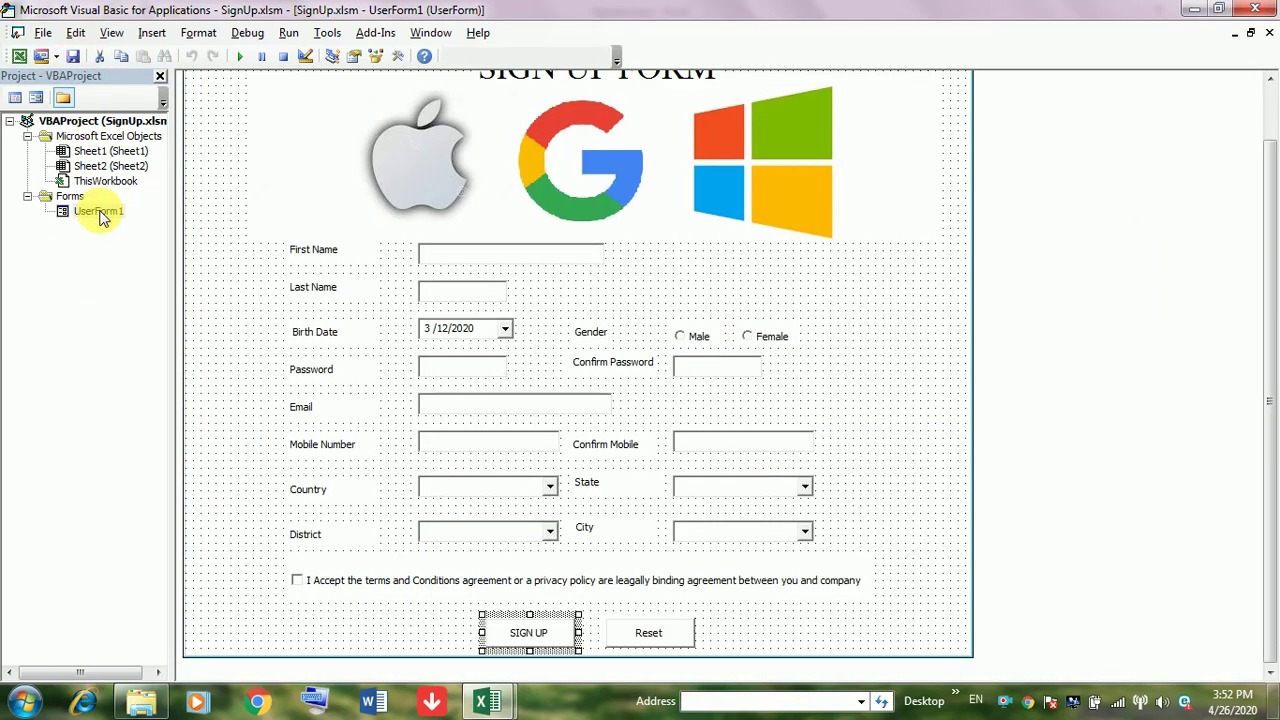
# Inspect the Email text box's properties, then open the SIGN UP button's Click code.
pyautogui.click(434, 410)
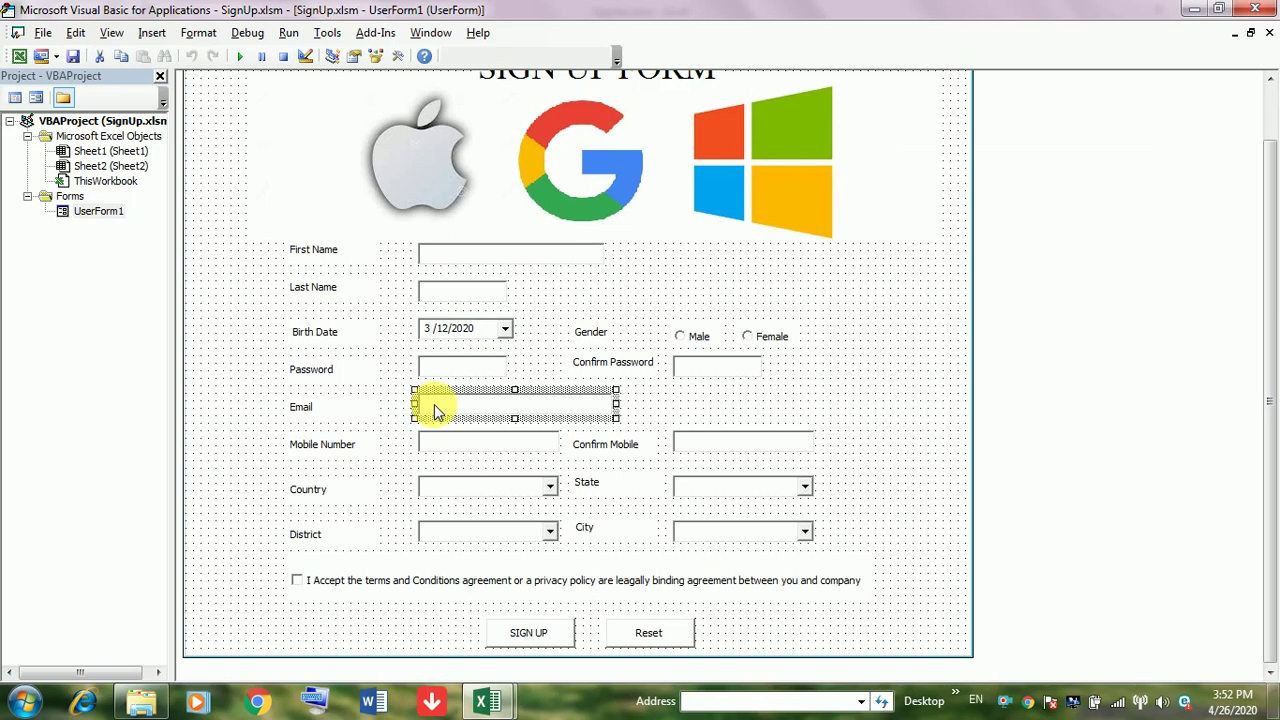
pyautogui.rightClick(434, 410)
pyautogui.click(475, 508)
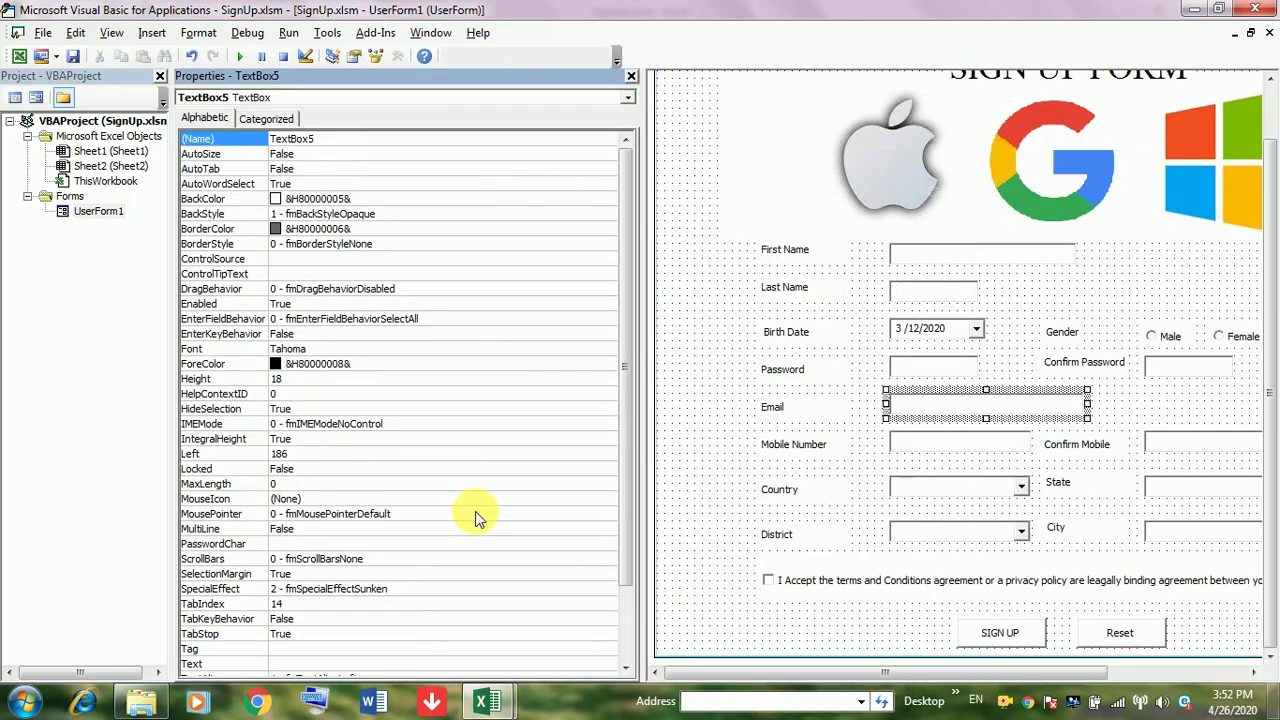
pyautogui.click(631, 77)
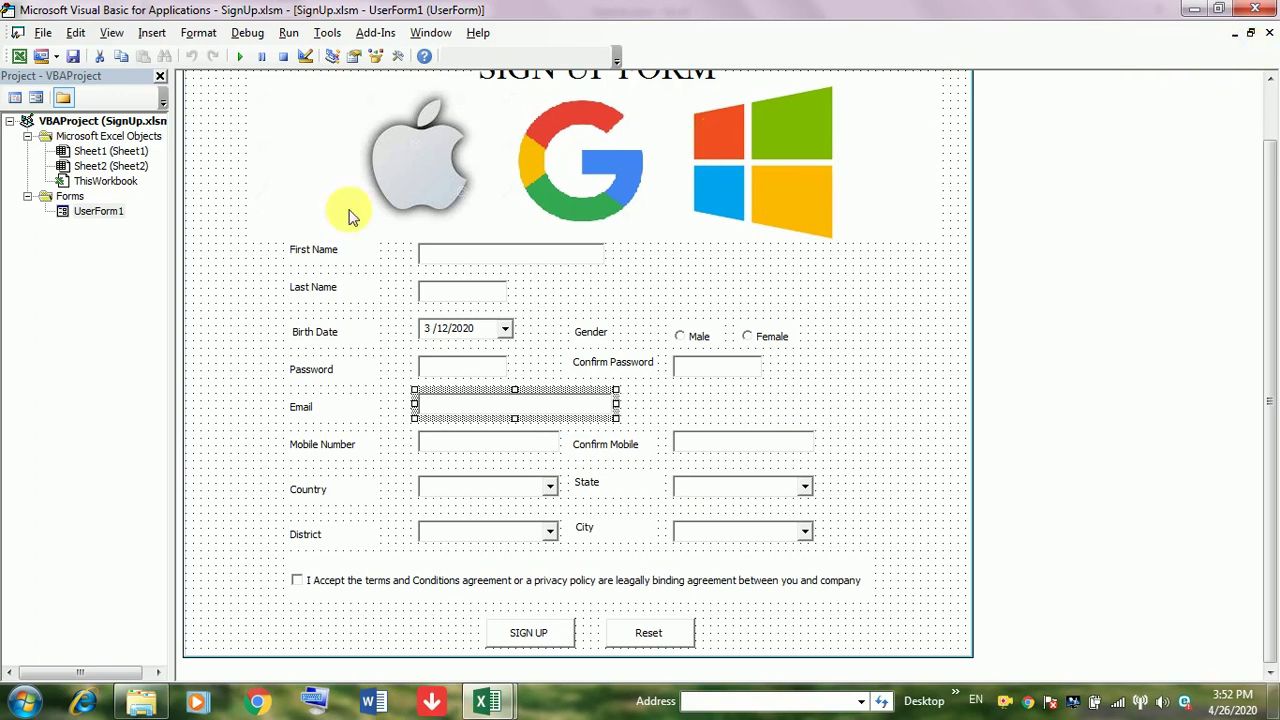
pyautogui.doubleClick(533, 634)
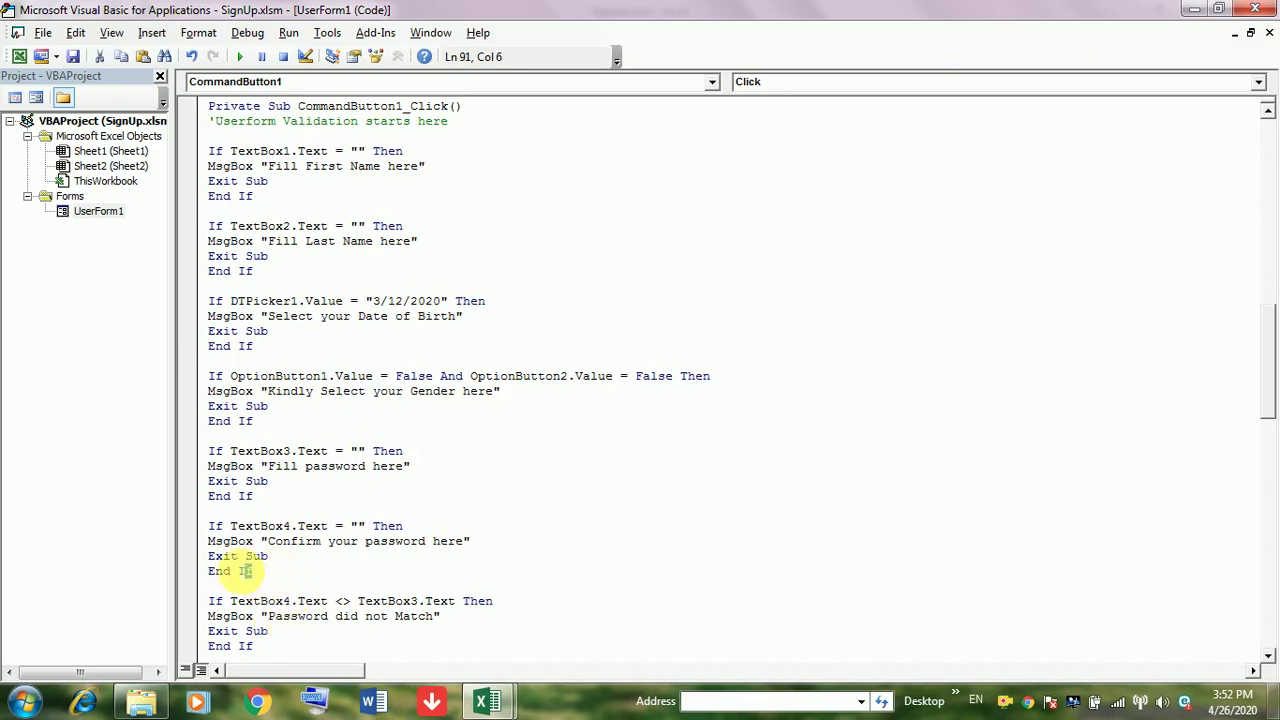
# Paste three copies of the TextBox4 empty-field check below the last check.
pyautogui.moveTo(253, 572); pyautogui.dragTo(208, 527)
pyautogui.hotkey('ctrl', 'c')
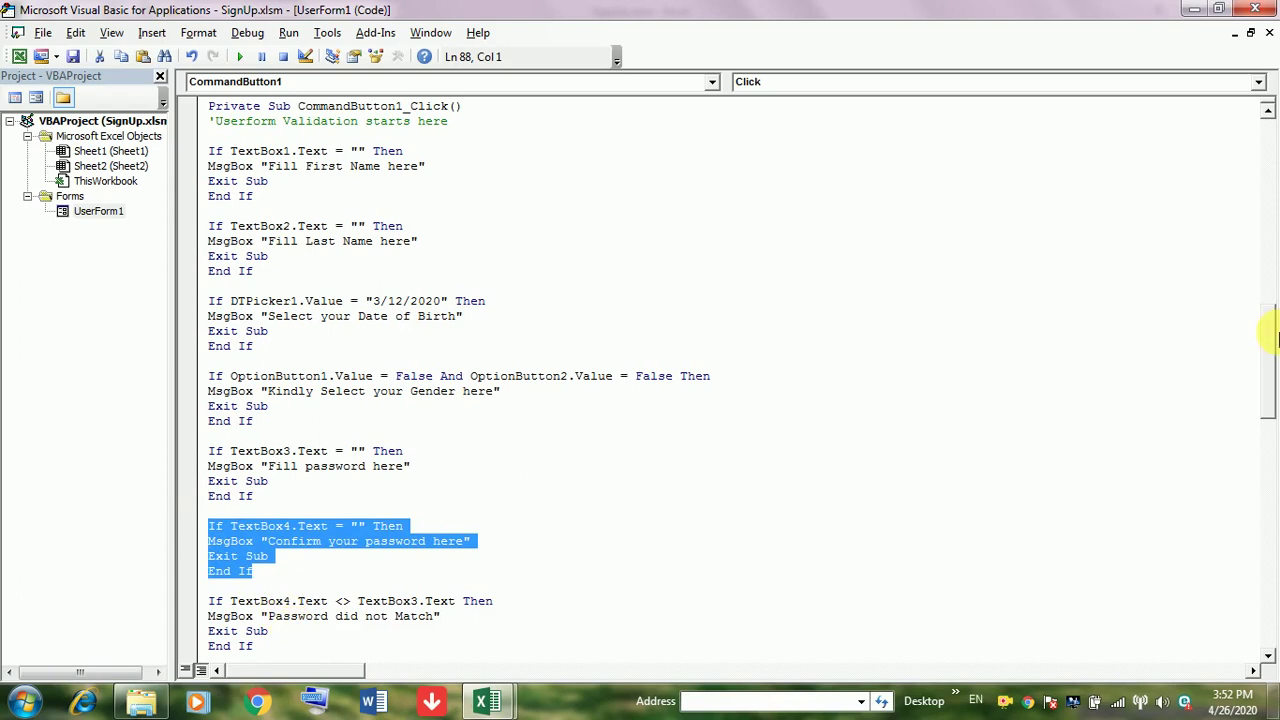
pyautogui.moveTo(1272, 348); pyautogui.dragTo(1272, 400)
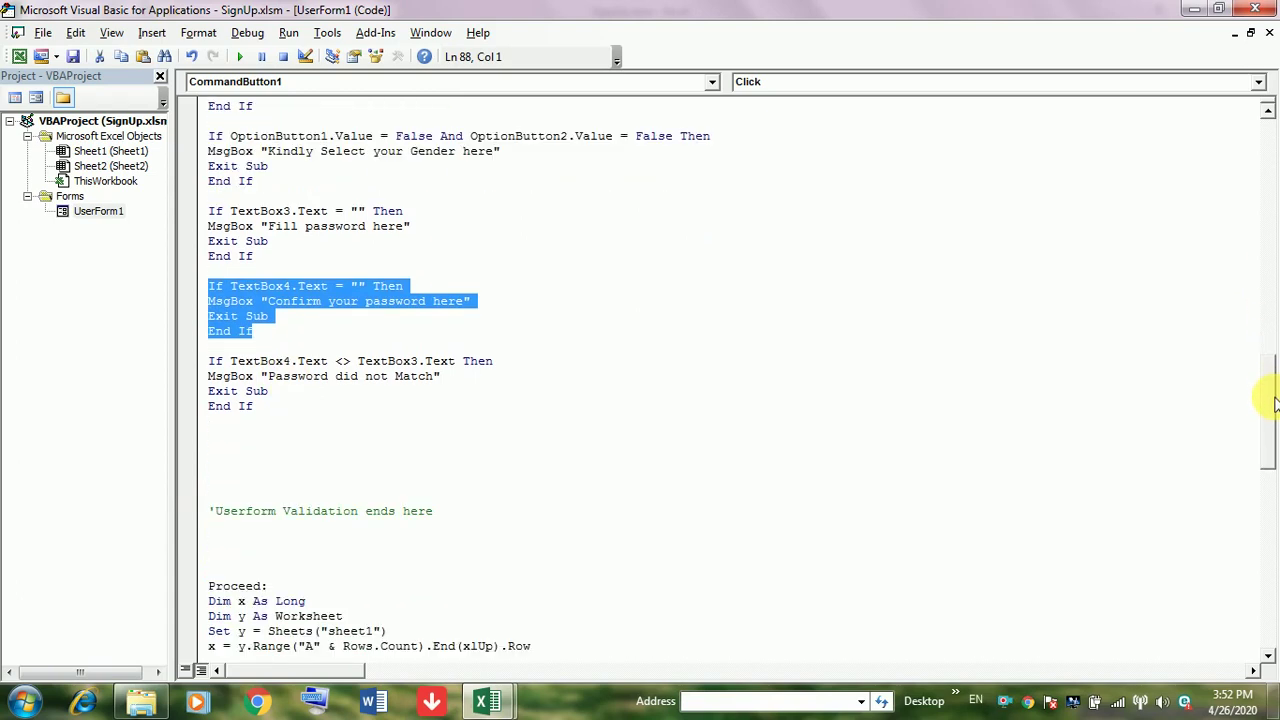
pyautogui.click(281, 408)
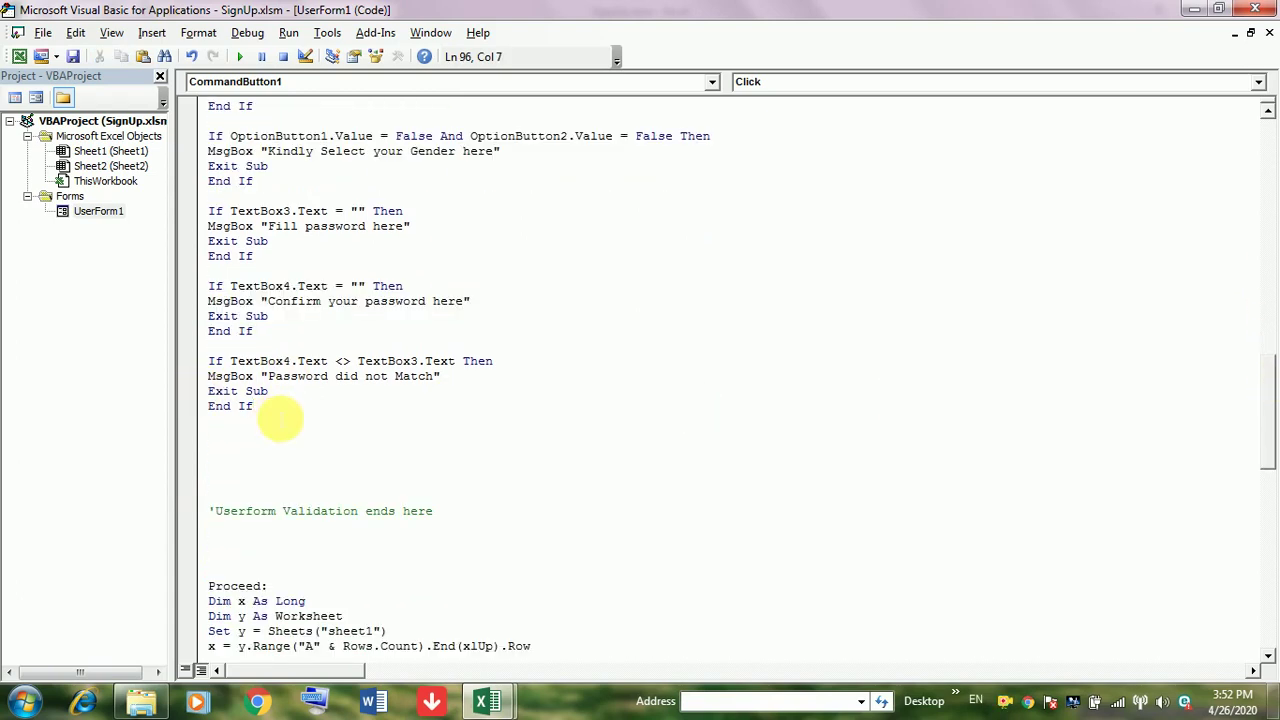
pyautogui.press('Return')
pyautogui.press('Return')
pyautogui.hotkey('ctrl', 'v')
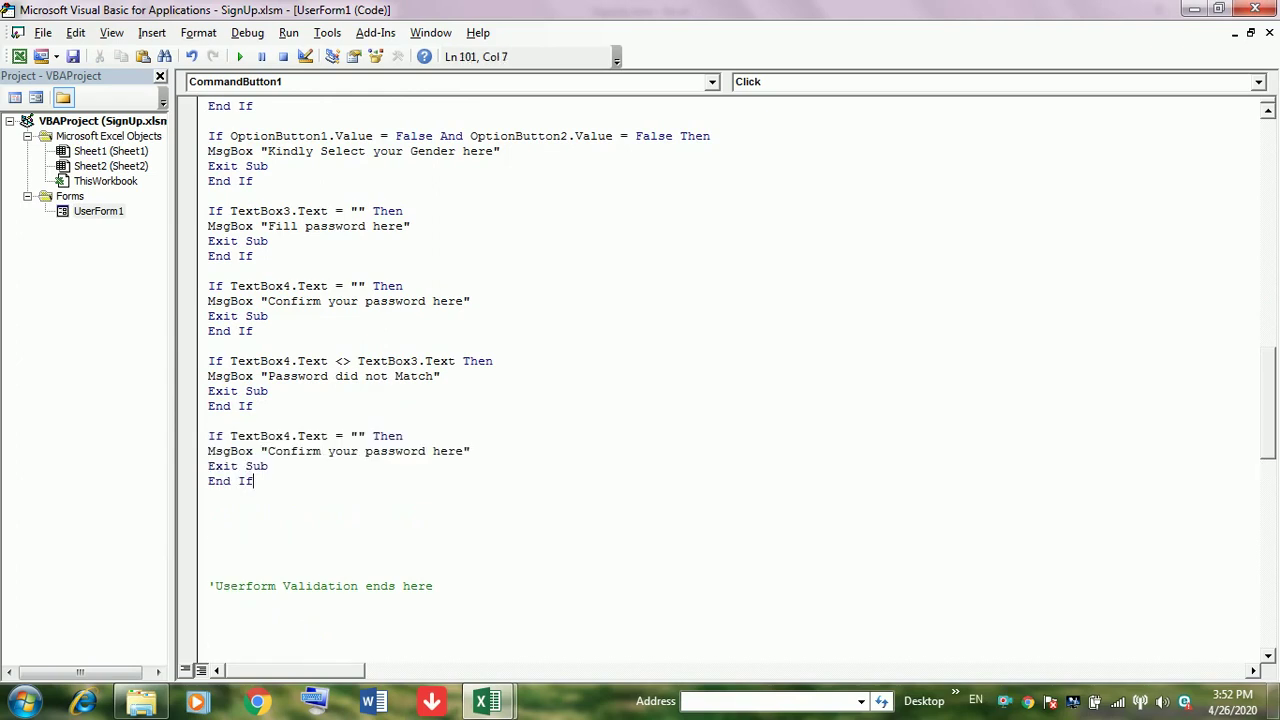
pyautogui.press('Return')
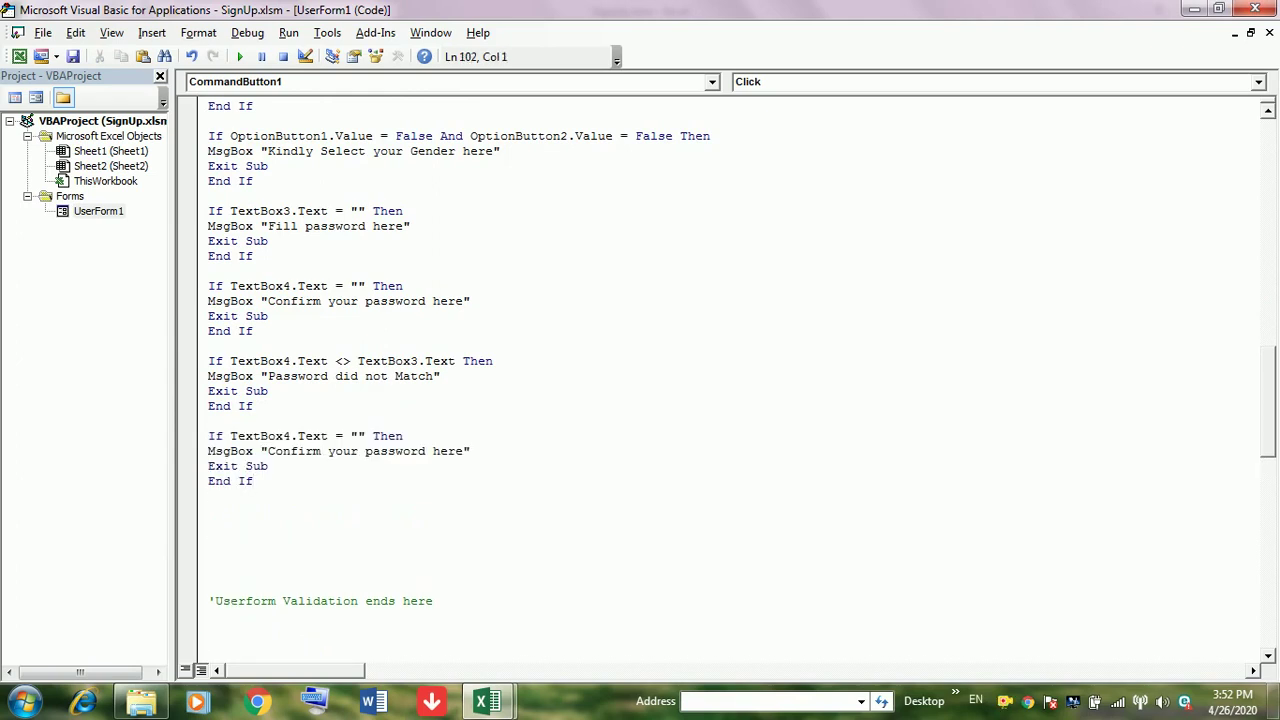
pyautogui.press('Return')
pyautogui.hotkey('ctrl', 'v')
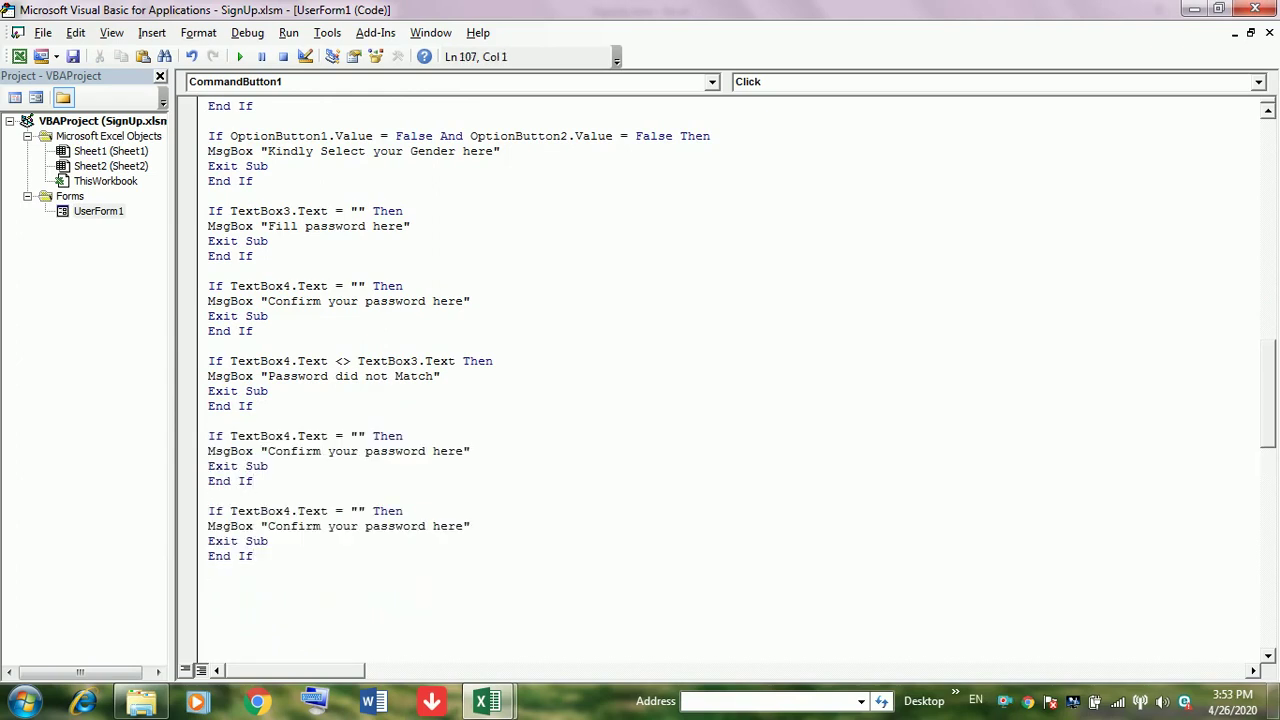
pyautogui.hotkey('ctrl', 'v')
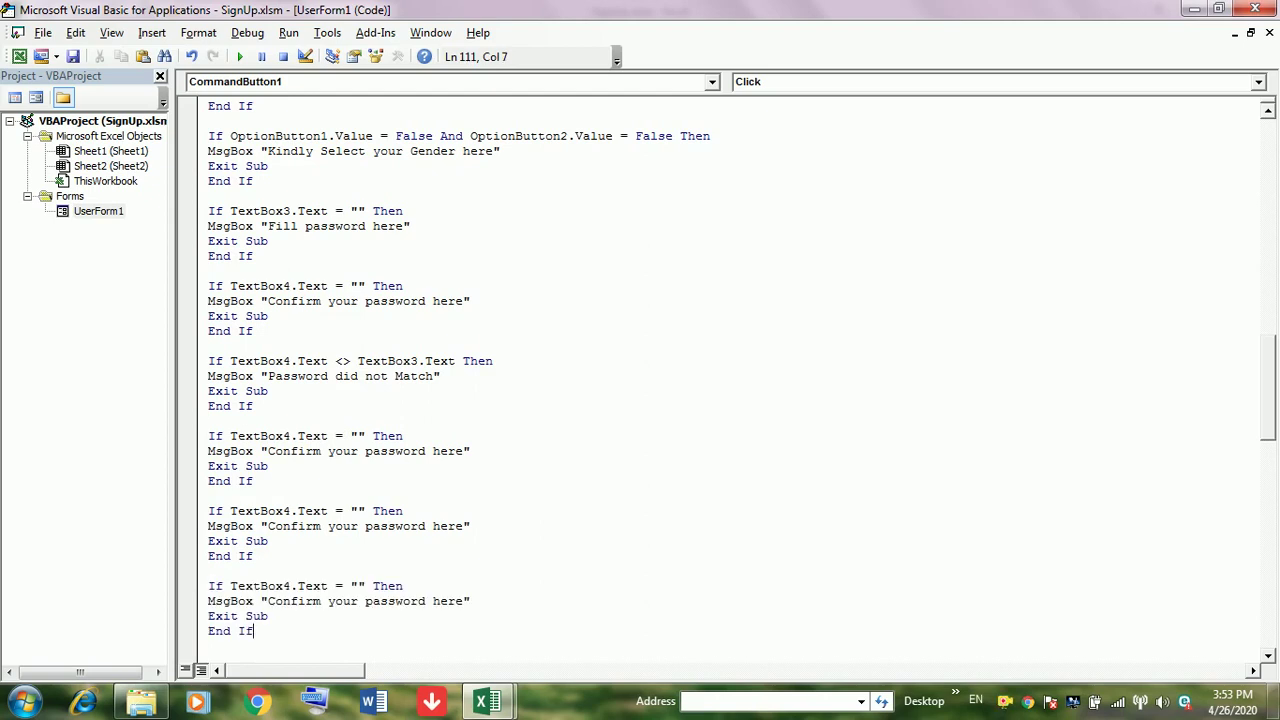
# Retarget the three copied checks to TextBox5, TextBox6 and TextBox7.
pyautogui.click(291, 437)
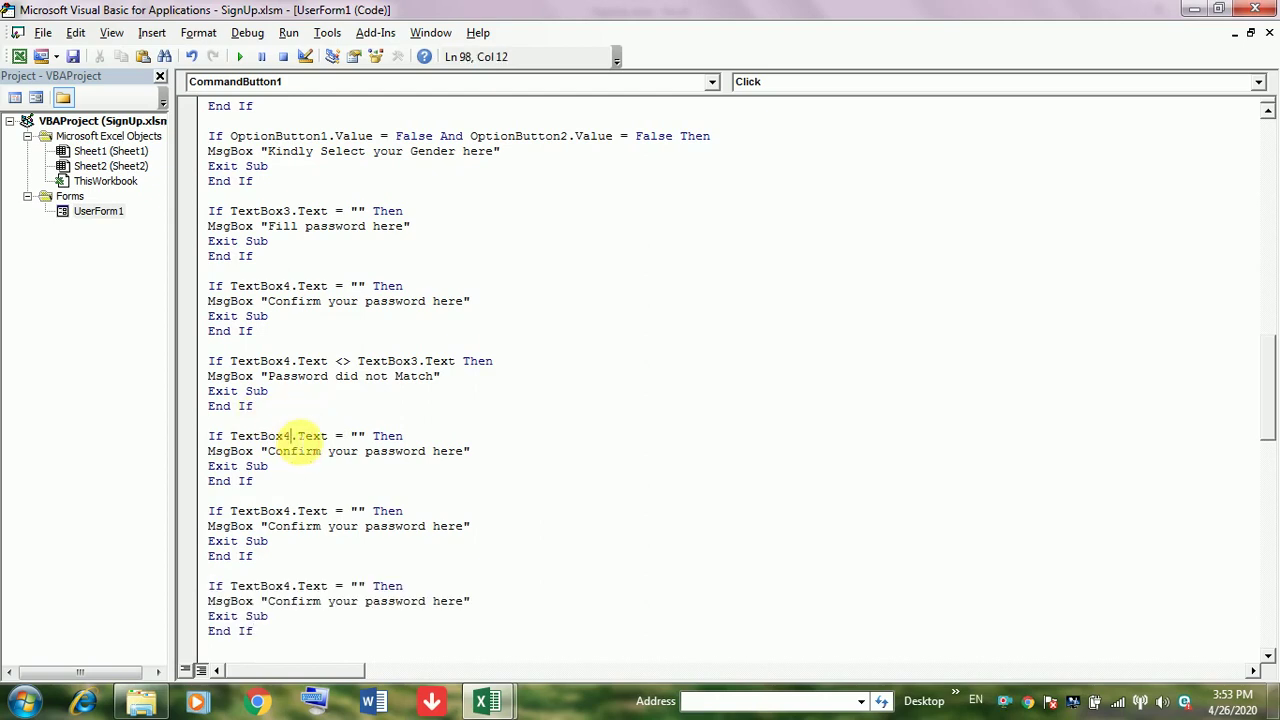
pyautogui.press('BackSpace')
pyautogui.write('5')
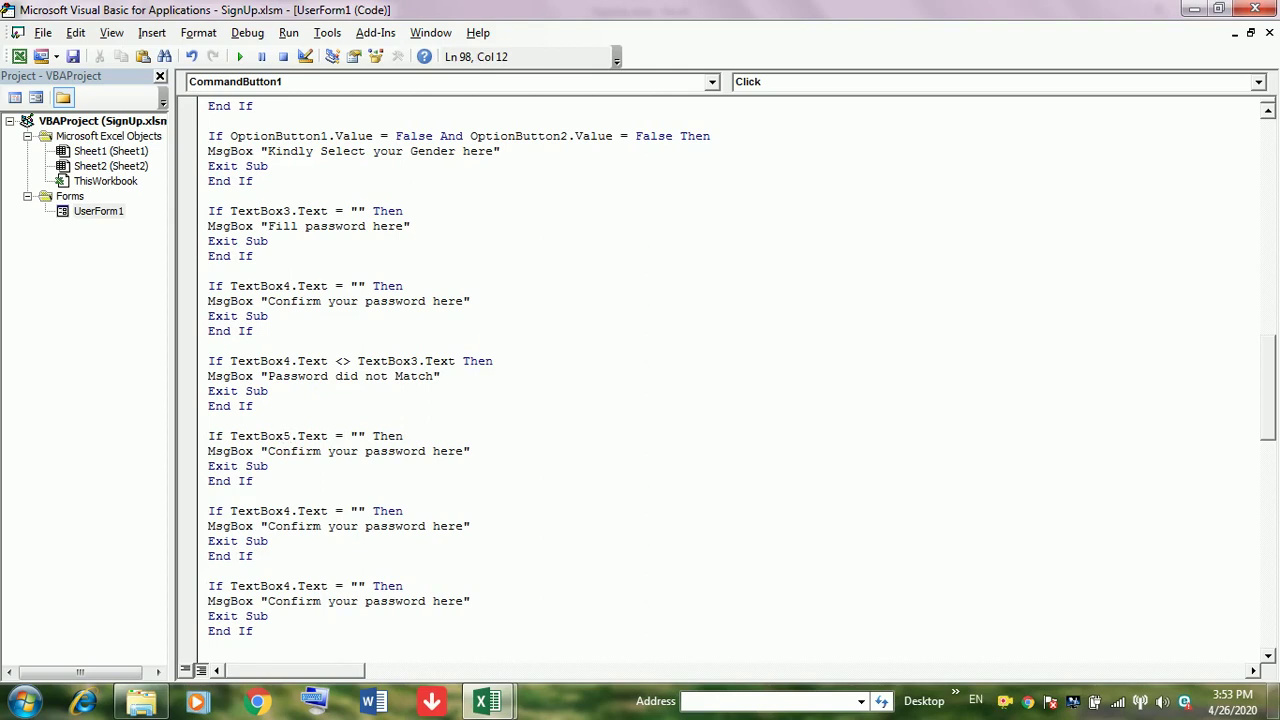
pyautogui.click(290, 512)
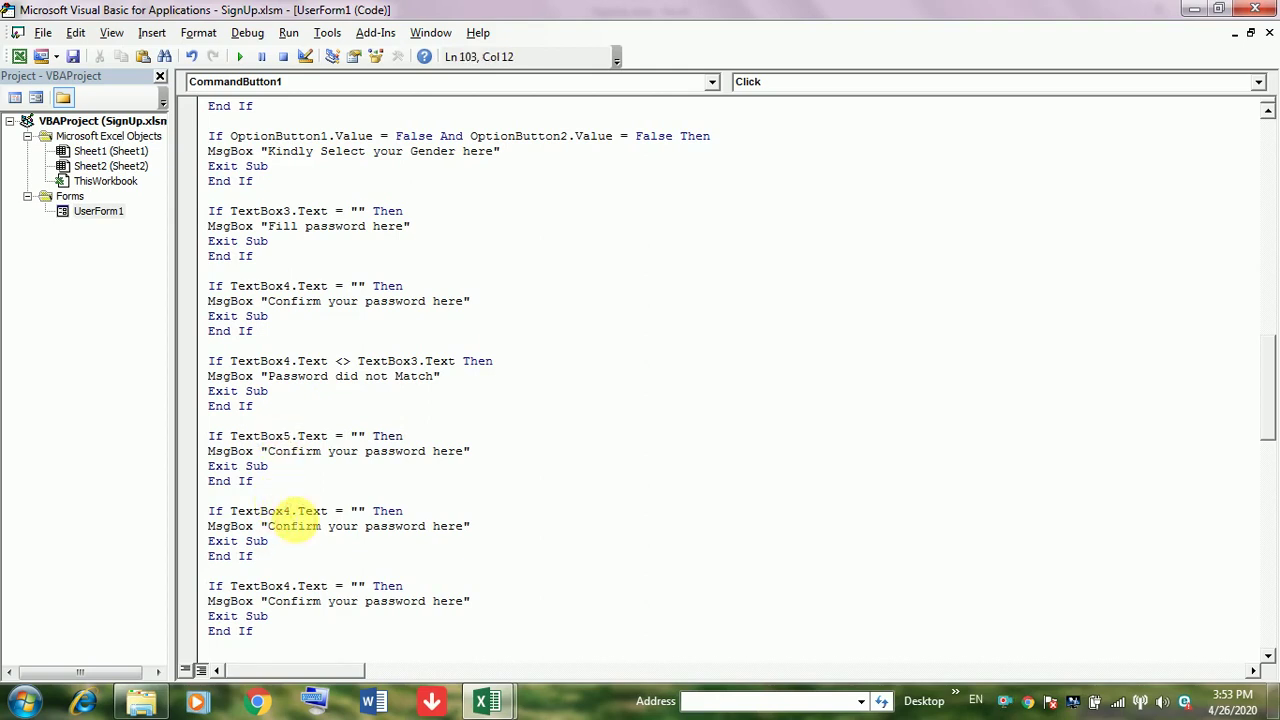
pyautogui.press('BackSpace')
pyautogui.write('6')
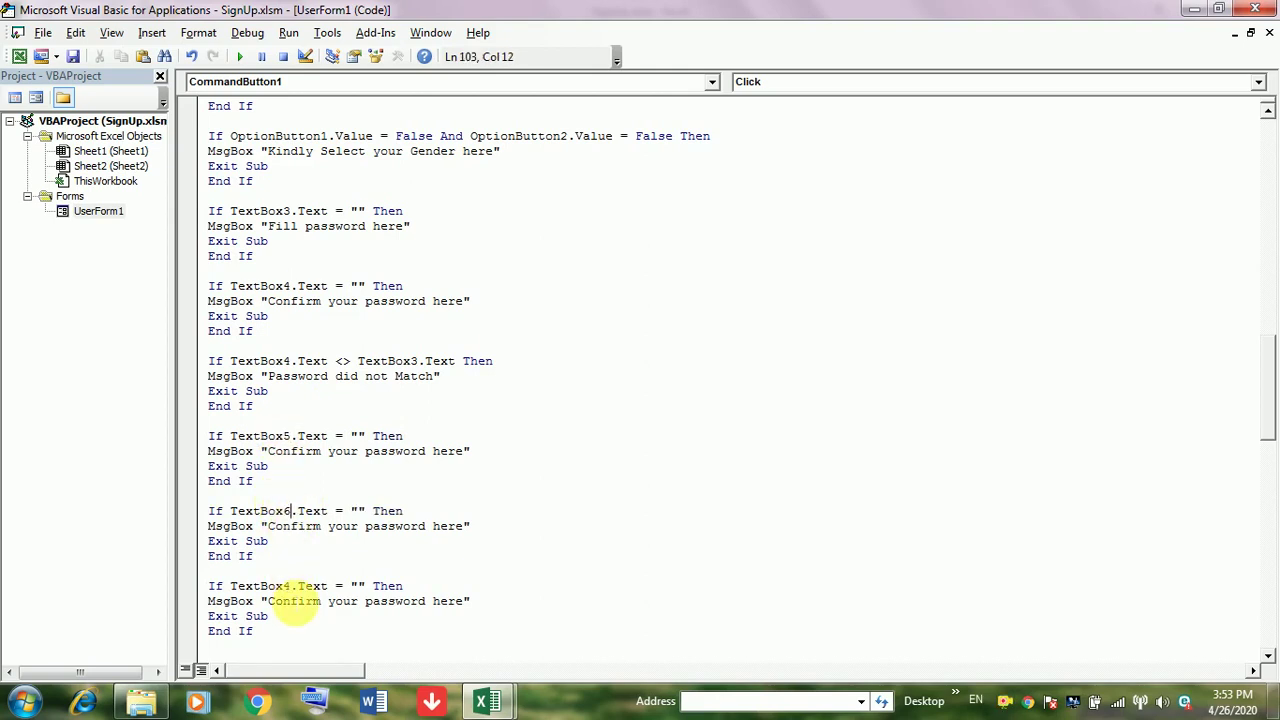
pyautogui.press('BackSpace')
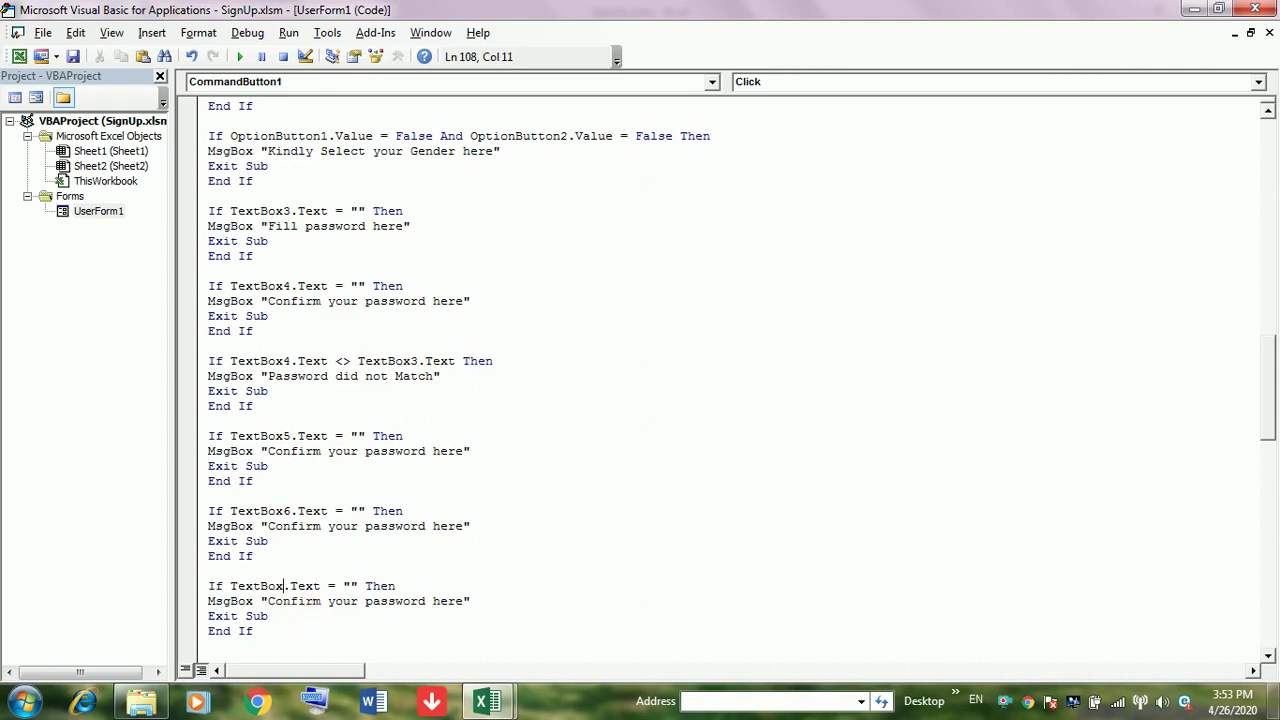
pyautogui.write('7')
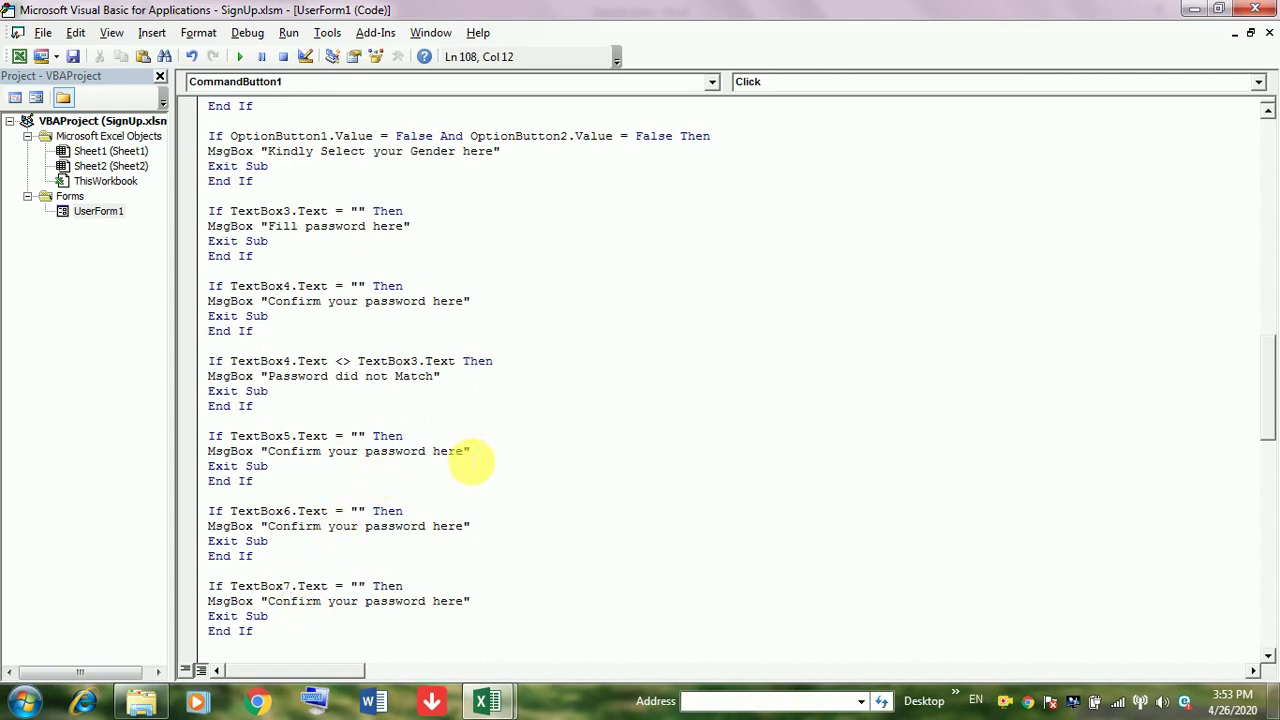
# Set the messages to 'Fill Email address here', 'Fill Mobile Number here' and a mobile-confirmation prompt.
pyautogui.moveTo(470, 452)
pyautogui.mouseDown()
pyautogui.moveTo(285, 472)
pyautogui.moveTo(282, 452)
pyautogui.mouseUp()
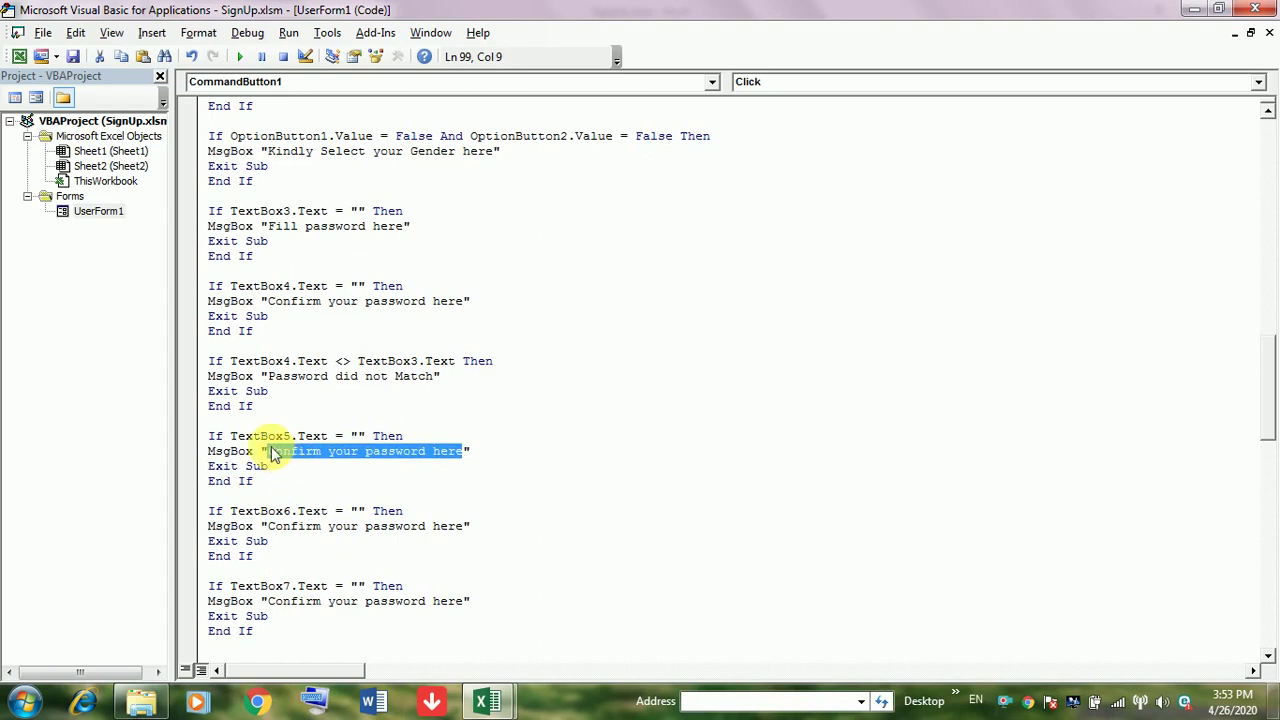
pyautogui.write('Fill ')
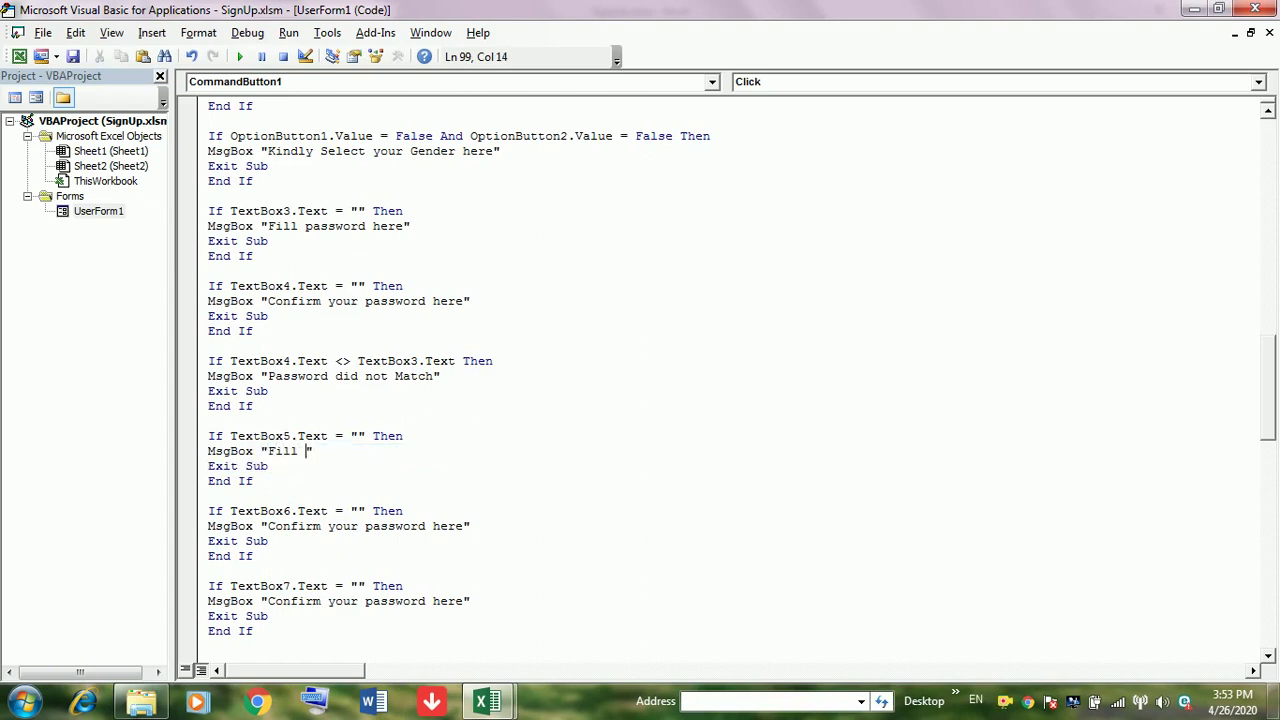
pyautogui.write('Email a')
pyautogui.write('ddress ')
pyautogui.write('here')
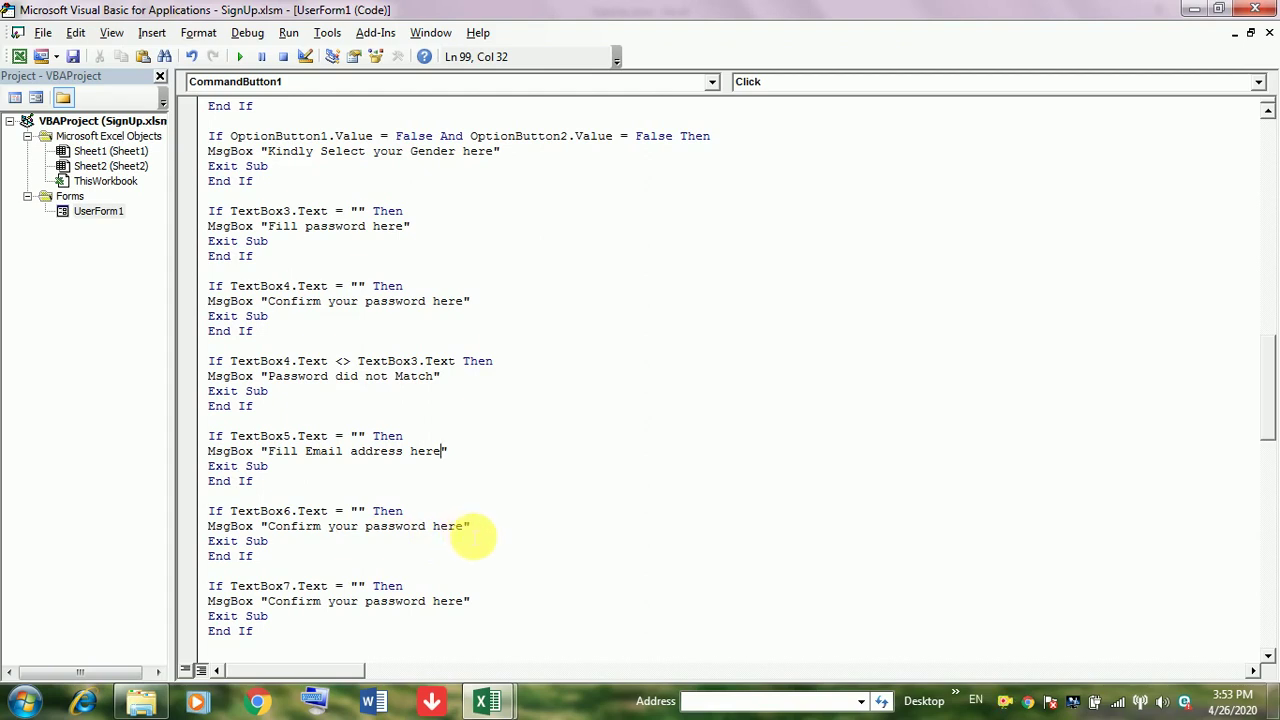
pyautogui.moveTo(464, 528); pyautogui.dragTo(270, 528)
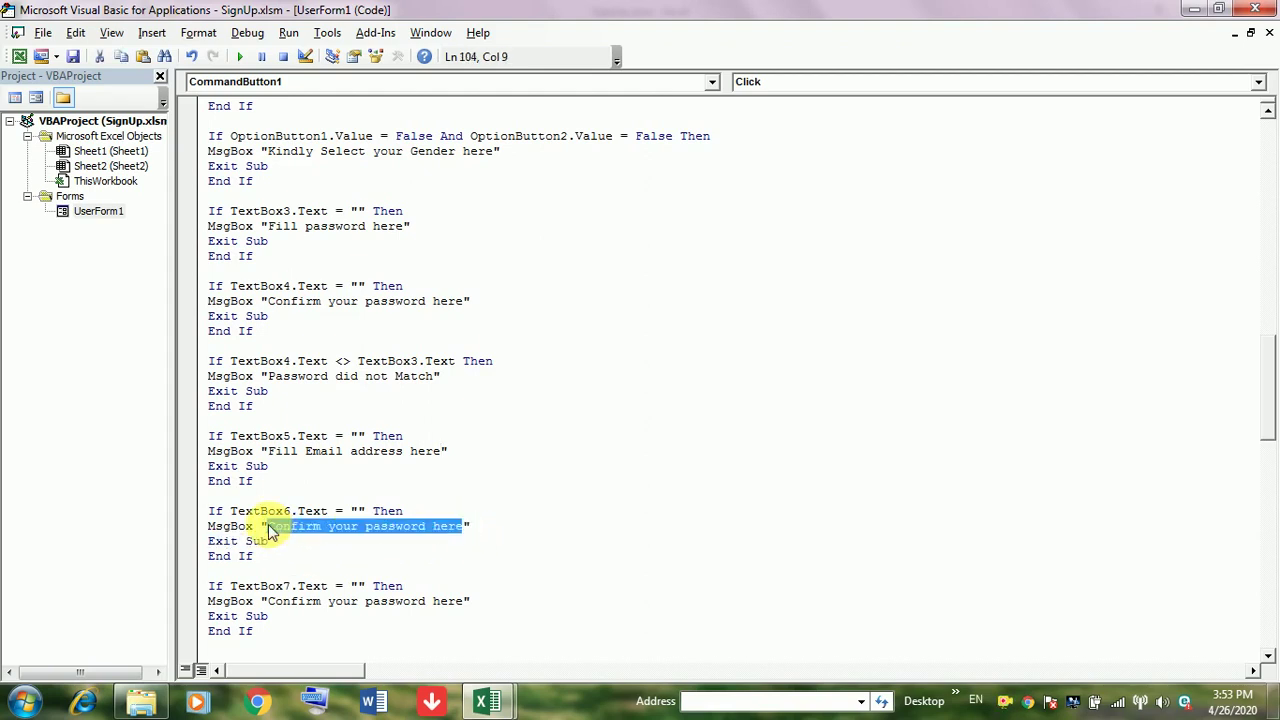
pyautogui.write('Fill ')
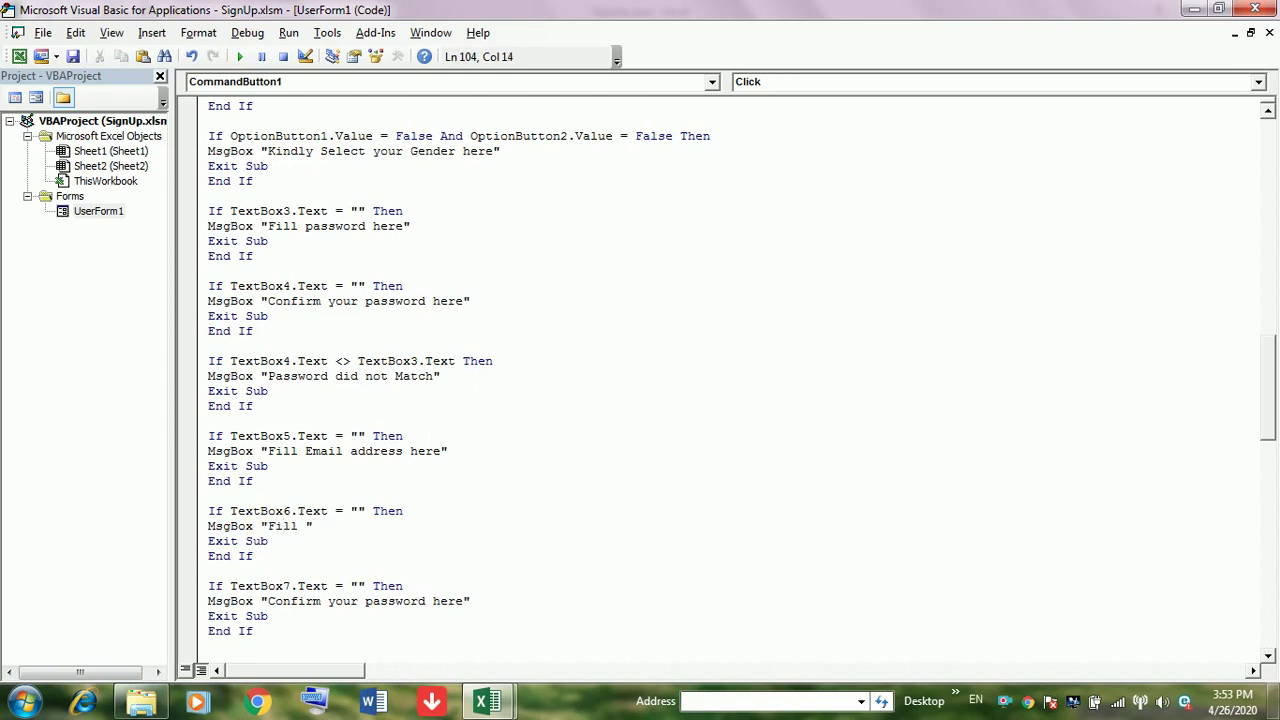
pyautogui.write('Mobile ')
pyautogui.write('Number')
pyautogui.write(' here')
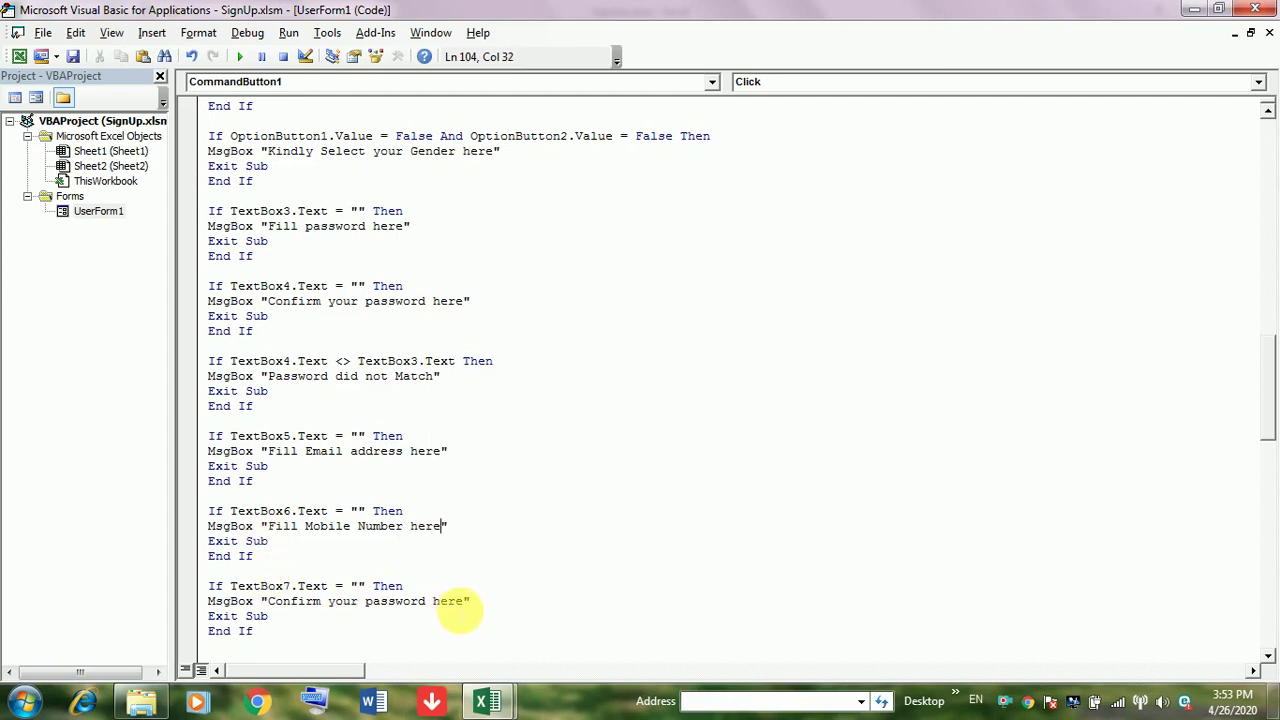
pyautogui.click(455, 601)
pyautogui.press('BackSpace')
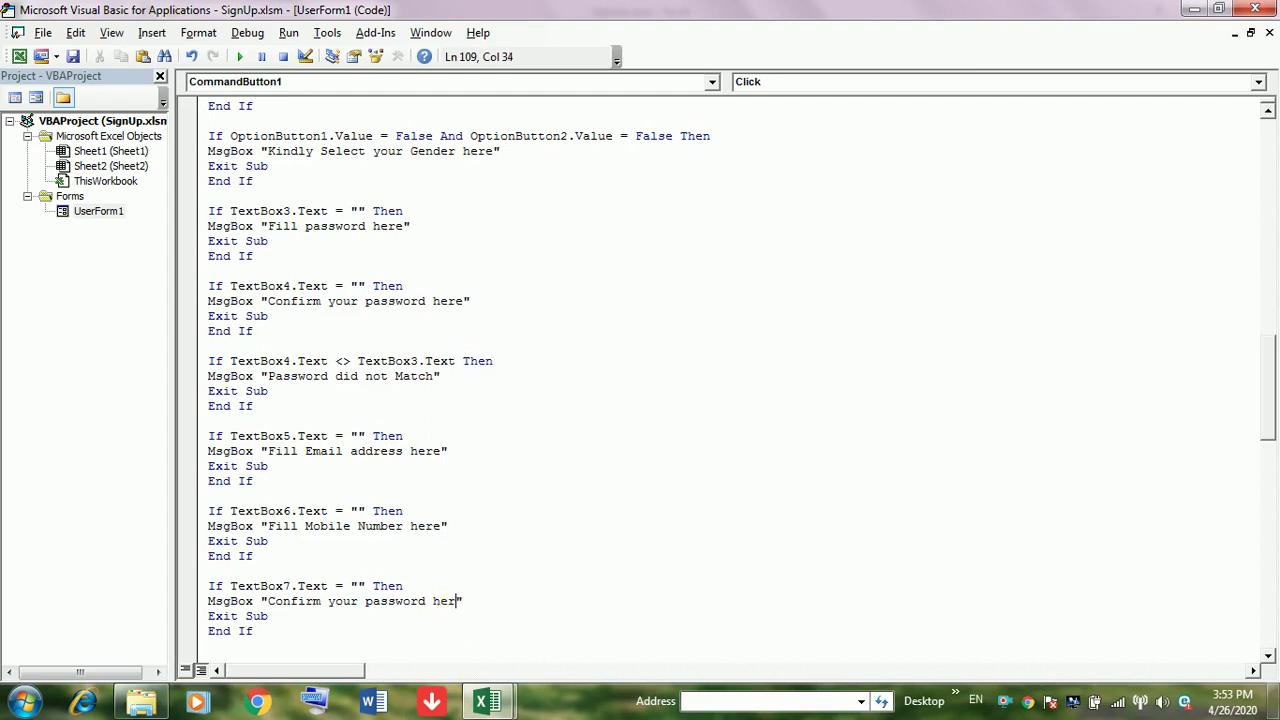
pyautogui.press('BackSpace')
pyautogui.press('BackSpace')
pyautogui.press('BackSpace')
pyautogui.press('BackSpace')
pyautogui.press('BackSpace')
pyautogui.press('BackSpace')
pyautogui.press('BackSpace')
pyautogui.press('BackSpace')
pyautogui.press('BackSpace')
pyautogui.press('BackSpace')
pyautogui.write('obil')
pyautogui.write('e number ')
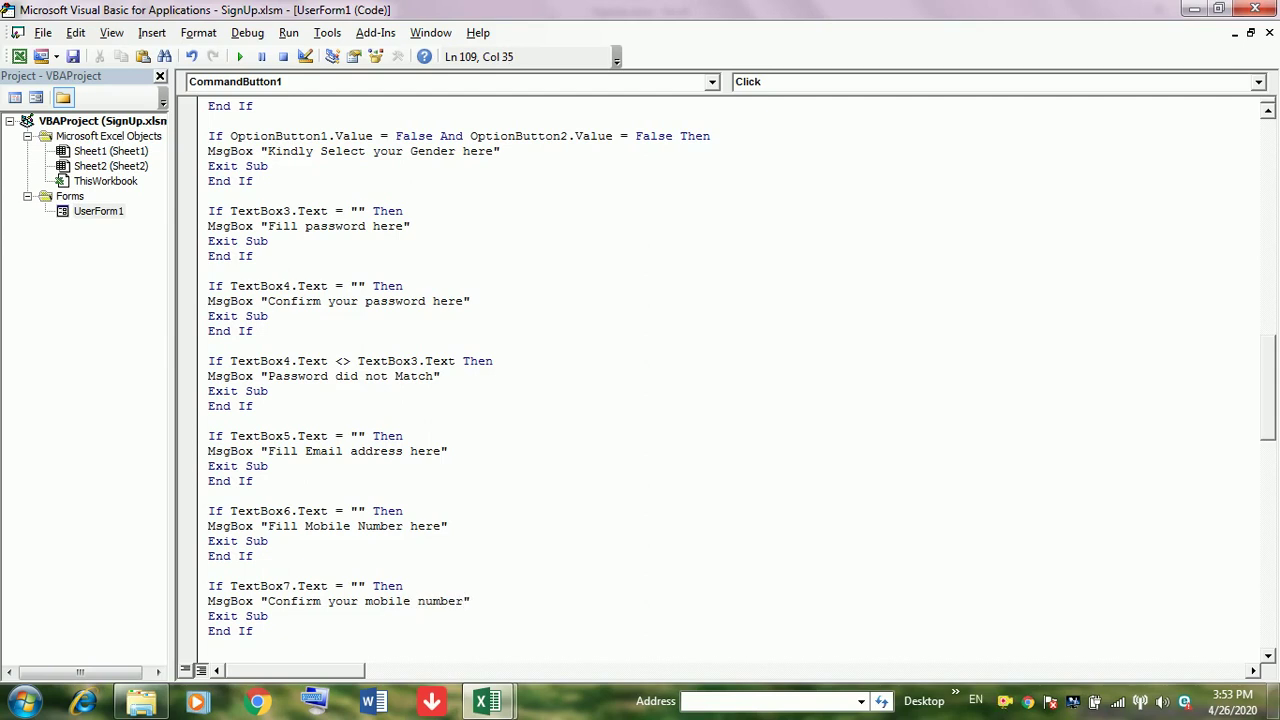
pyautogui.write('h')
pyautogui.press('BackSpace')
pyautogui.press('BackSpace')
pyautogui.moveTo(1270, 398); pyautogui.dragTo(1274, 418)
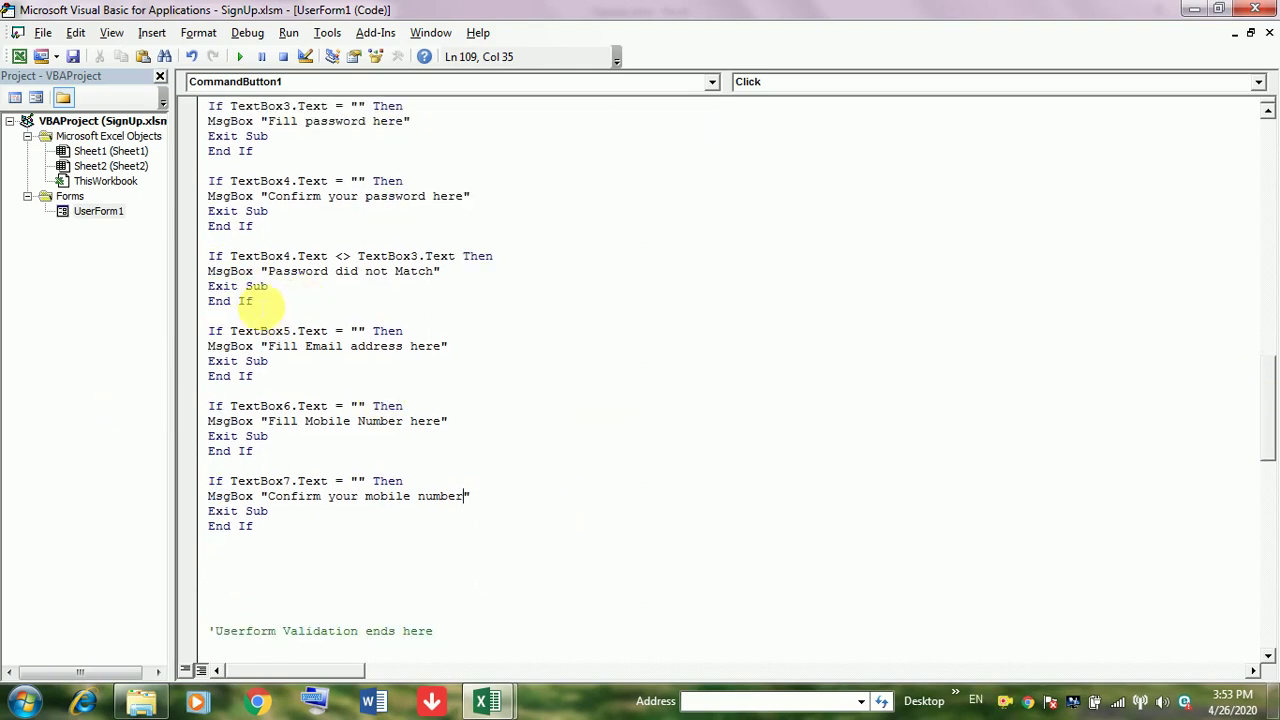
pyautogui.moveTo(255, 301); pyautogui.dragTo(209, 257)
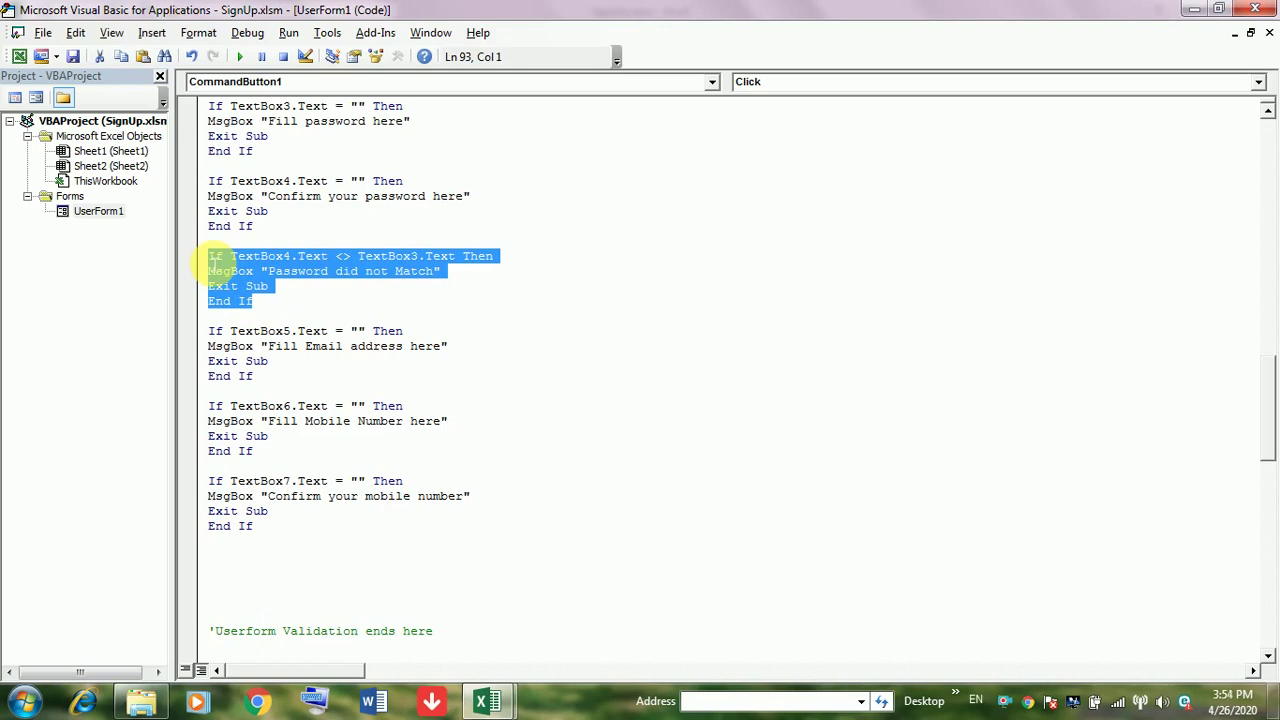
# Paste the mismatch check and change its condition to TextBox7.Text <> TextBox6.Text.
pyautogui.click(212, 556)
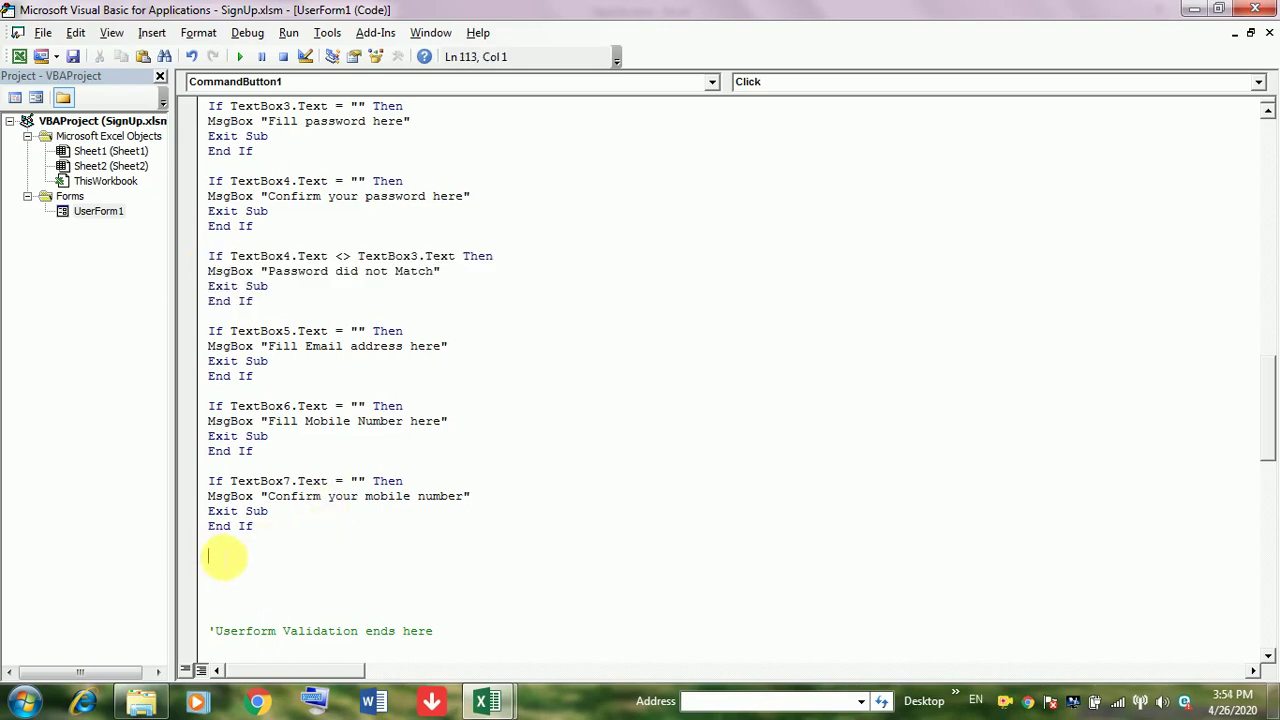
pyautogui.write('If TextBox4.Text <> TextBox3.Text Then MsgBox "Password did not Match" Exit Sub End If')
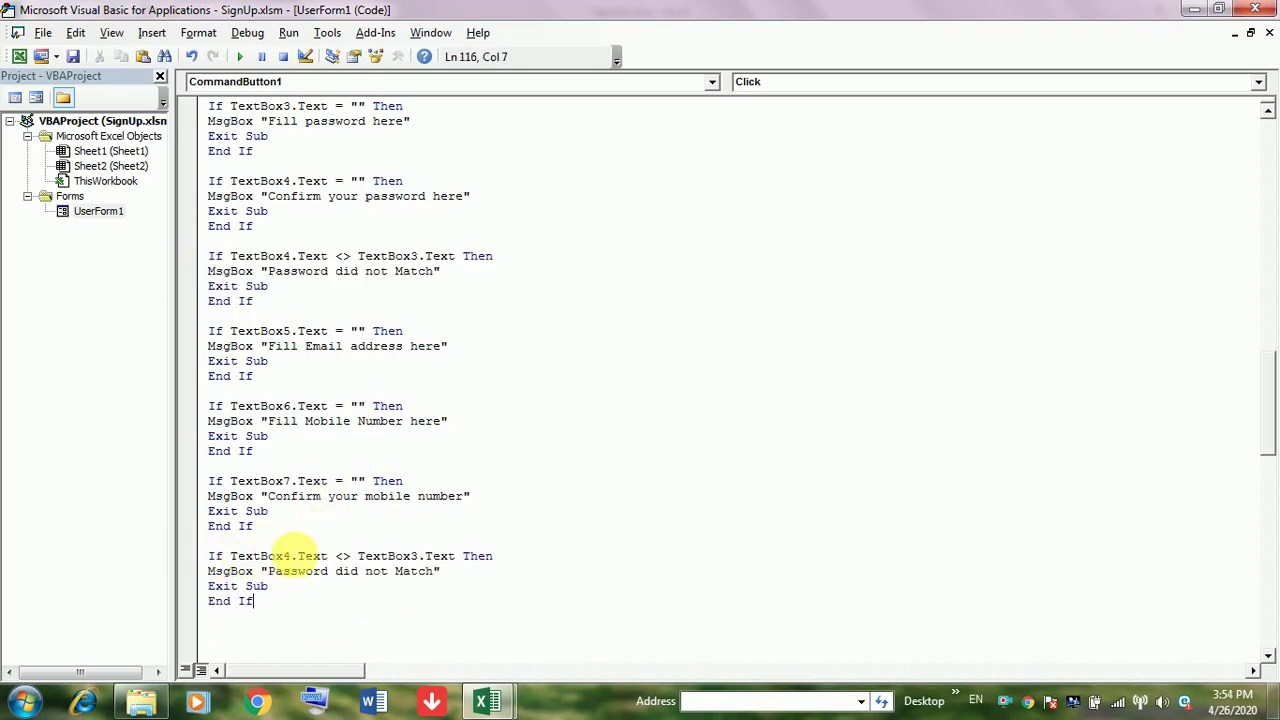
pyautogui.click(291, 556)
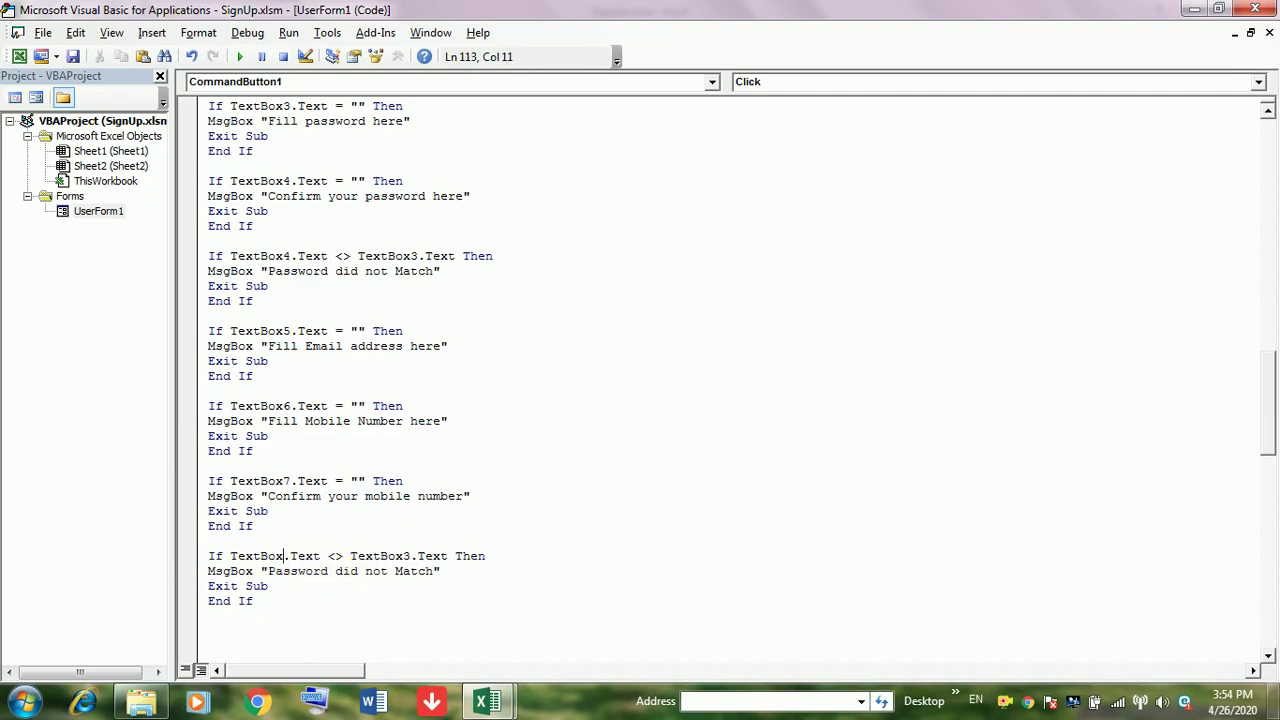
pyautogui.press('BackSpace')
pyautogui.write('7')
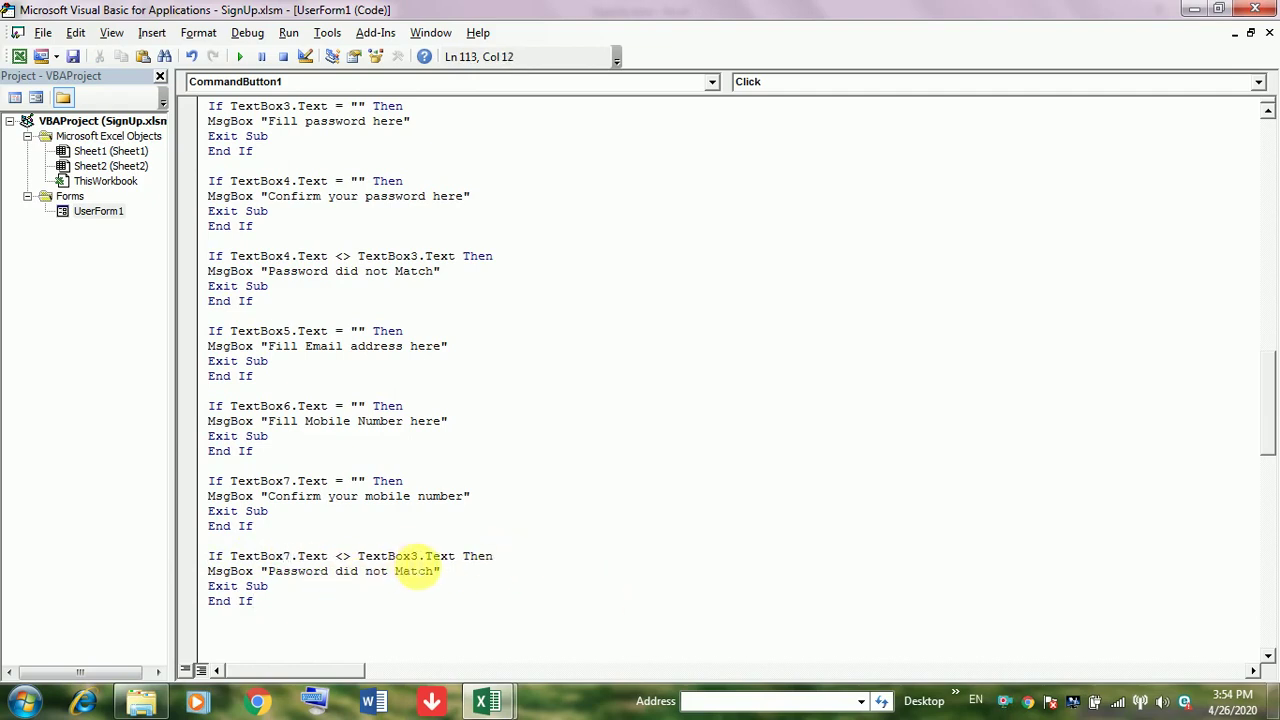
pyautogui.press('BackSpace')
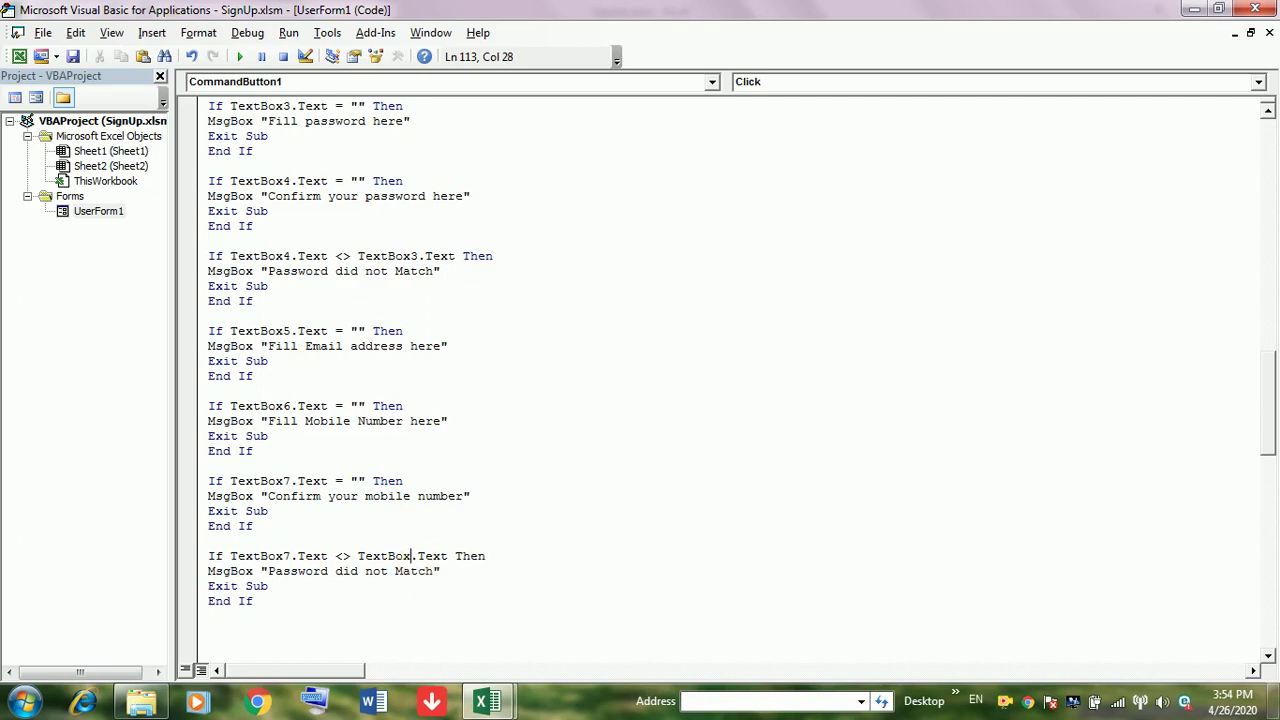
pyautogui.write('6')
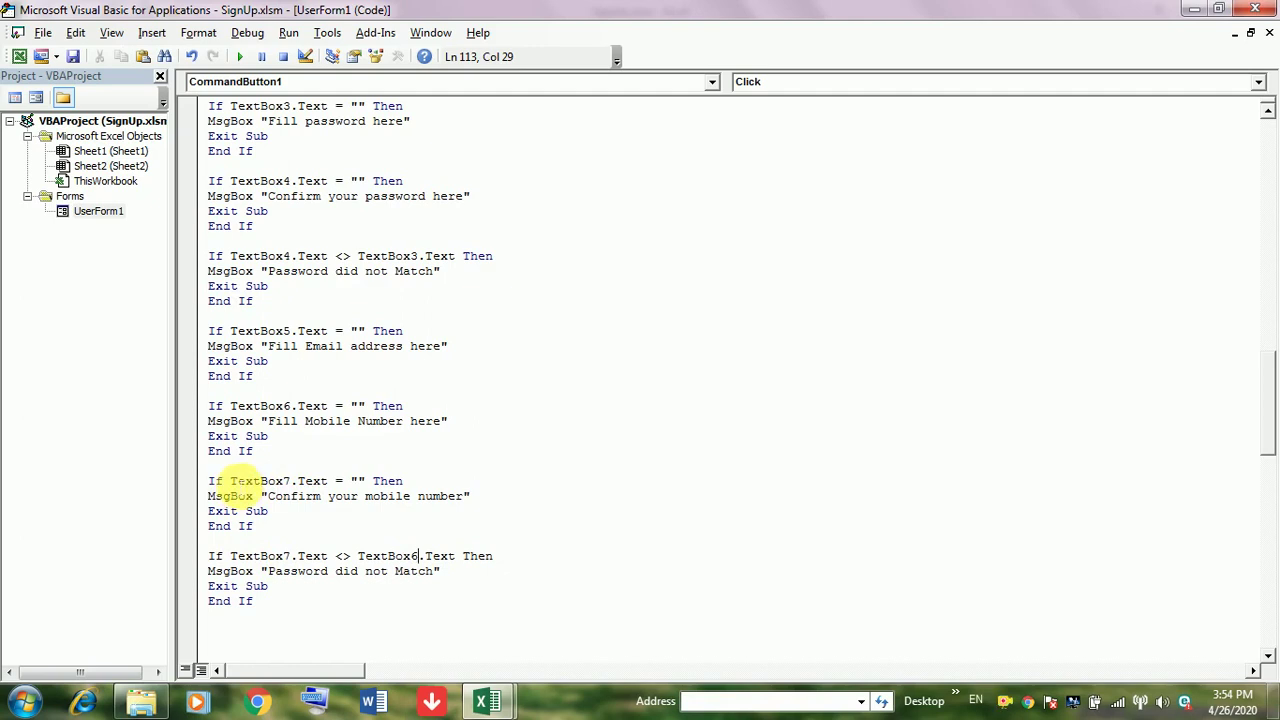
pyautogui.moveTo(230, 483); pyautogui.dragTo(327, 483)
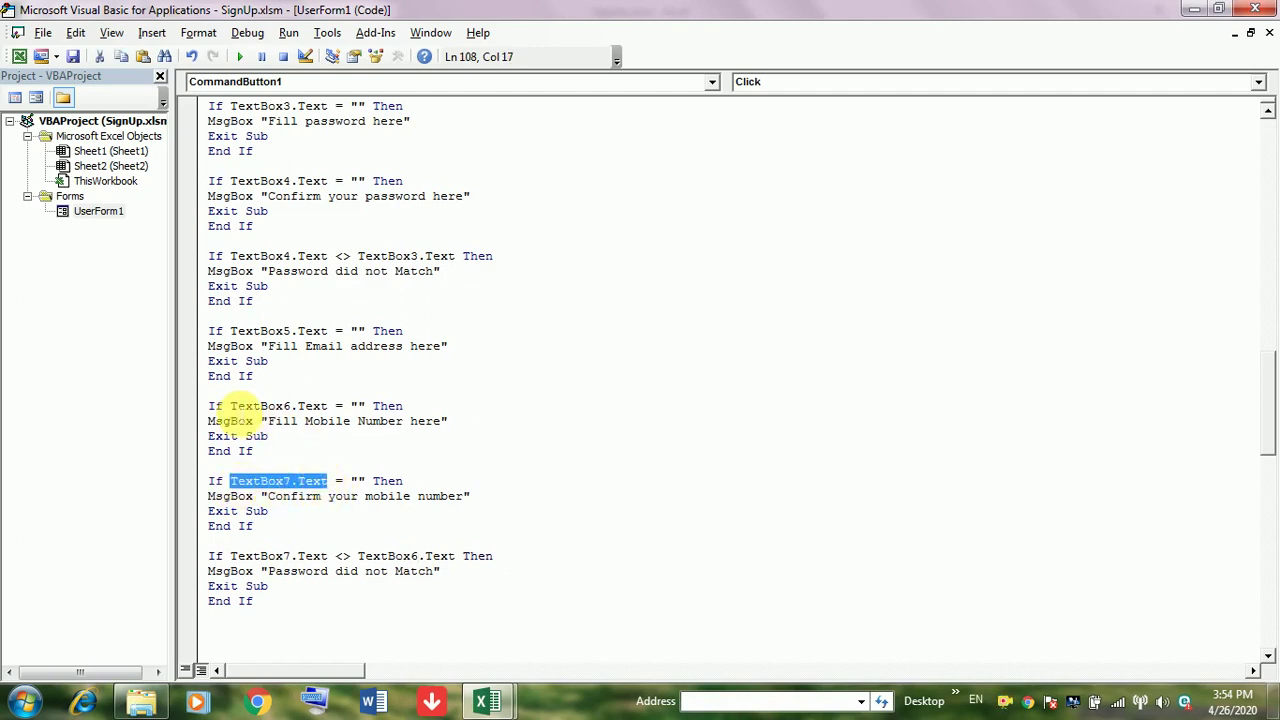
pyautogui.moveTo(231, 407); pyautogui.dragTo(327, 408)
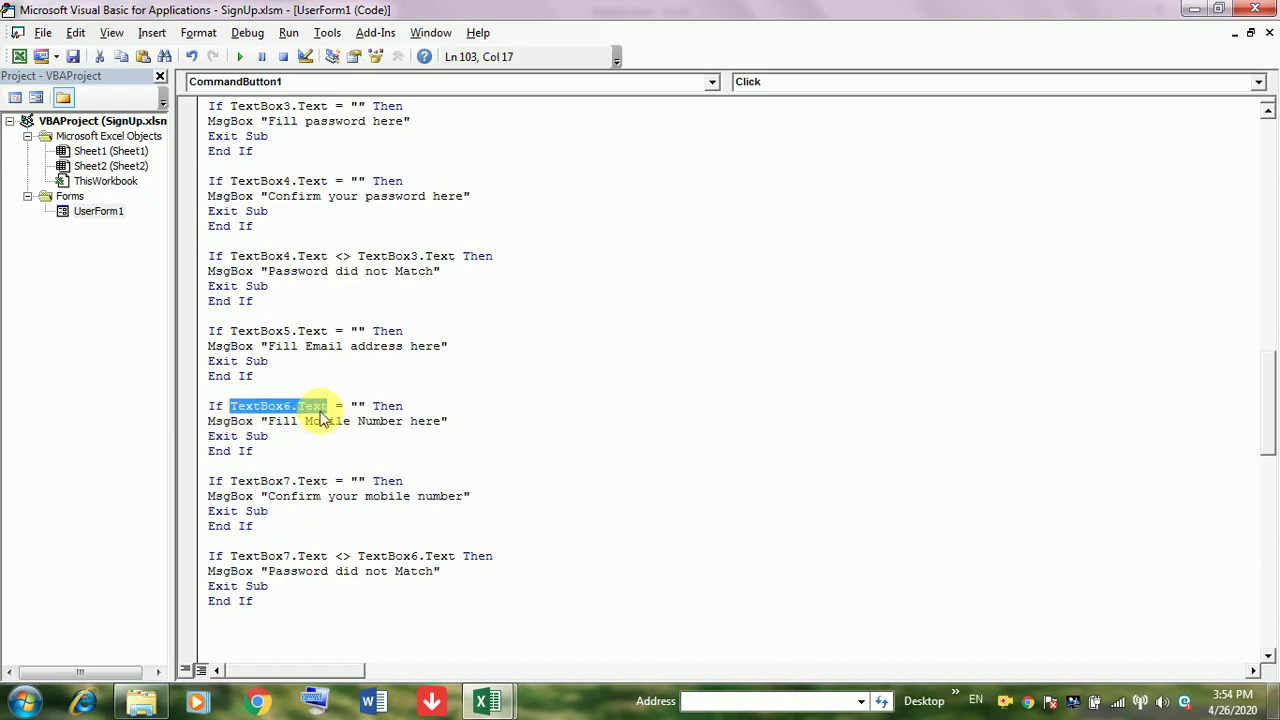
# Change the message to 'Mobile Numbers did not Match' and add a blank line after End If.
pyautogui.click(260, 587)
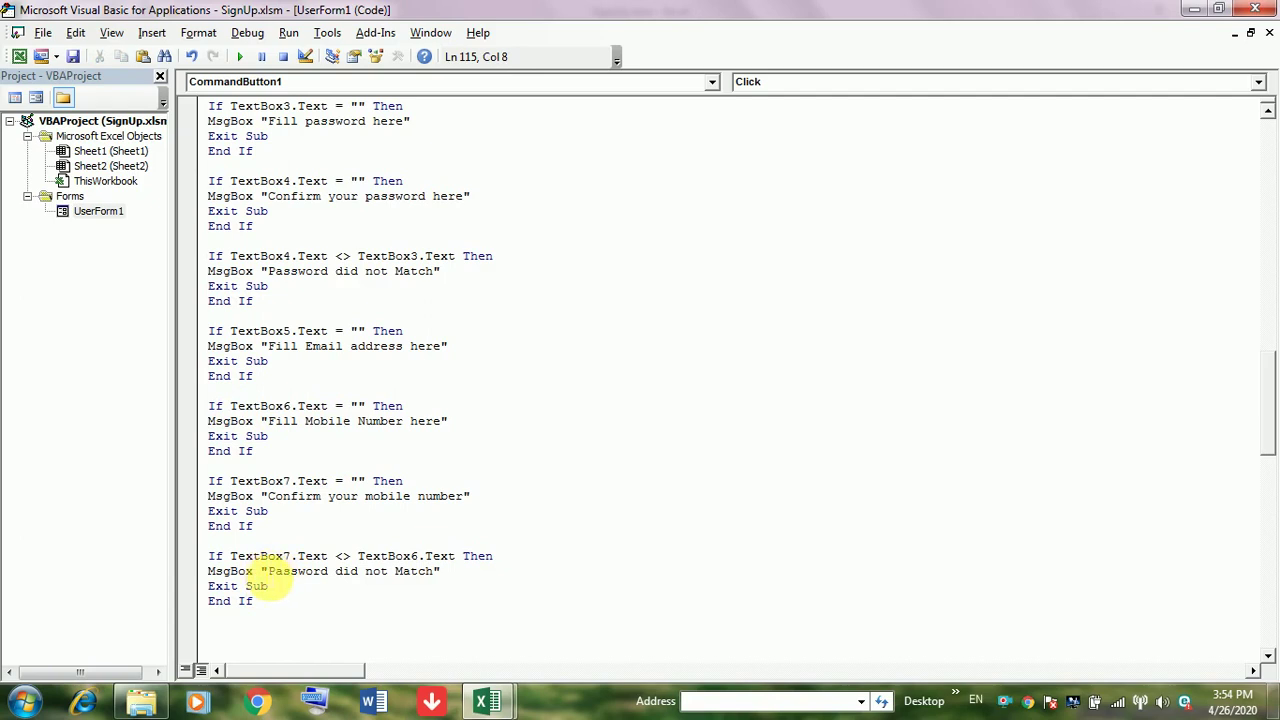
pyautogui.click(329, 571)
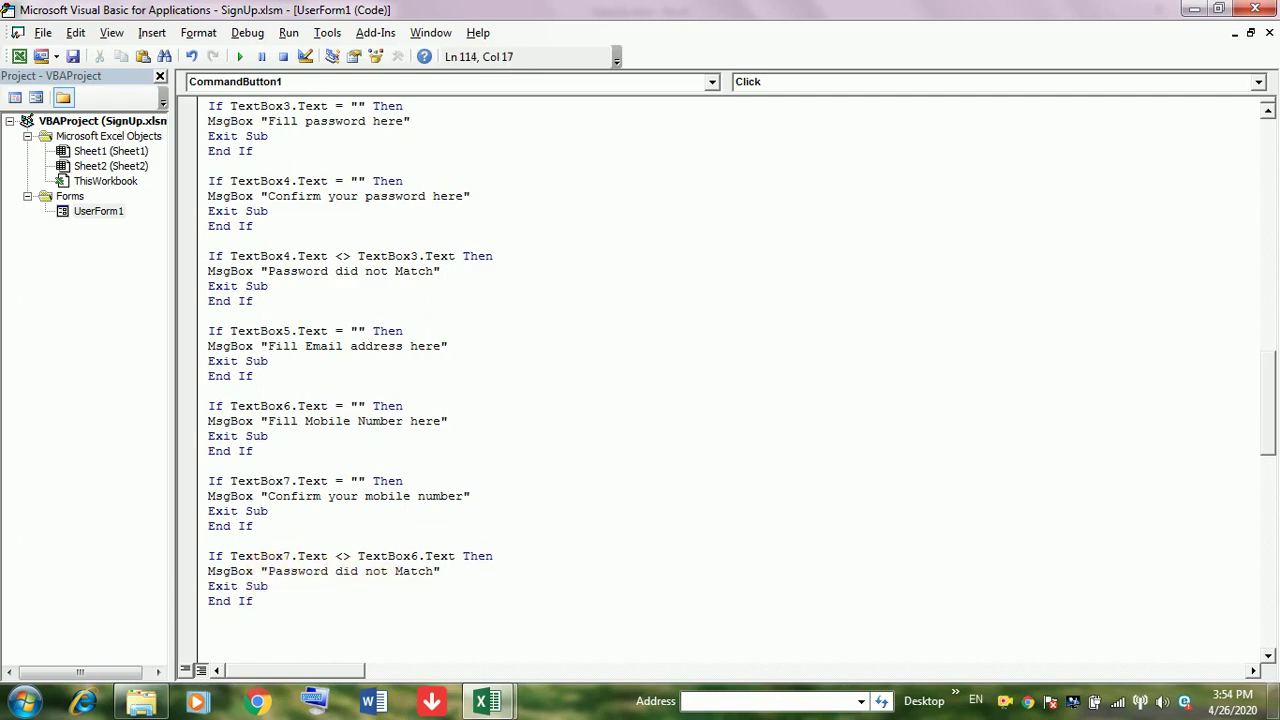
pyautogui.press('BackSpace')
pyautogui.press('BackSpace')
pyautogui.press('BackSpace')
pyautogui.press('BackSpace')
pyautogui.press('BackSpace')
pyautogui.press('BackSpace')
pyautogui.press('BackSpace')
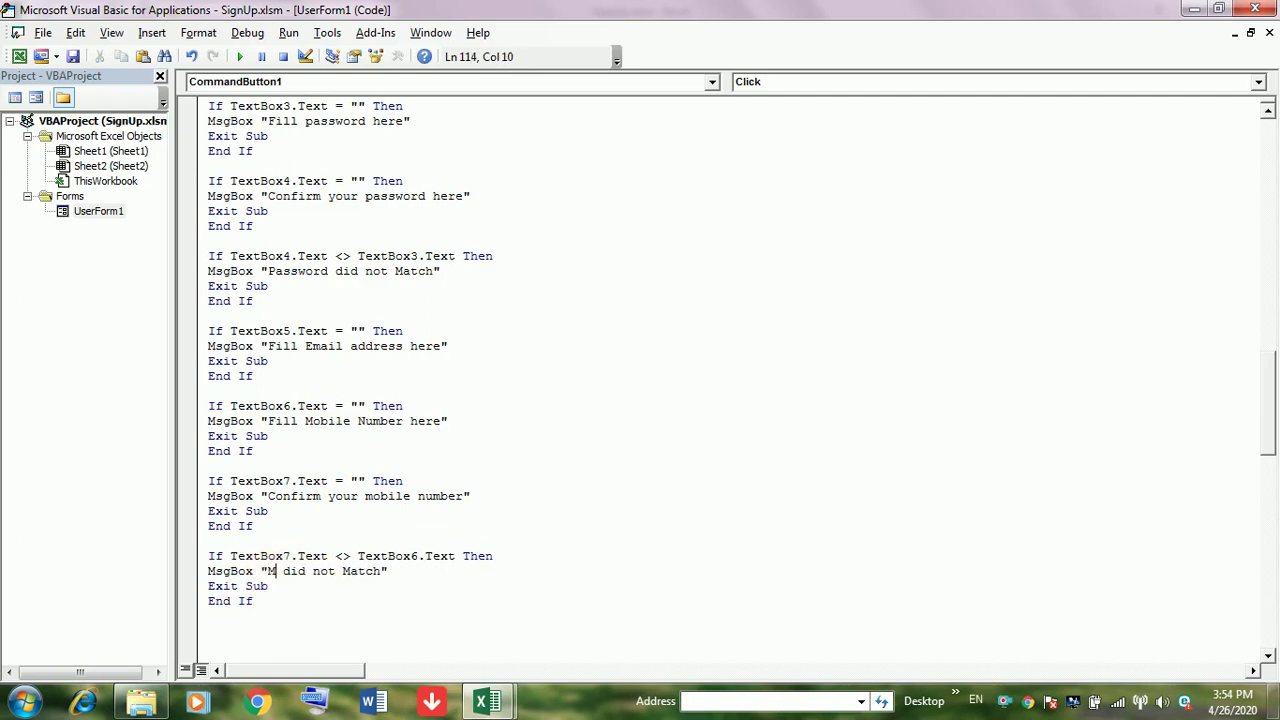
pyautogui.write('Mobile')
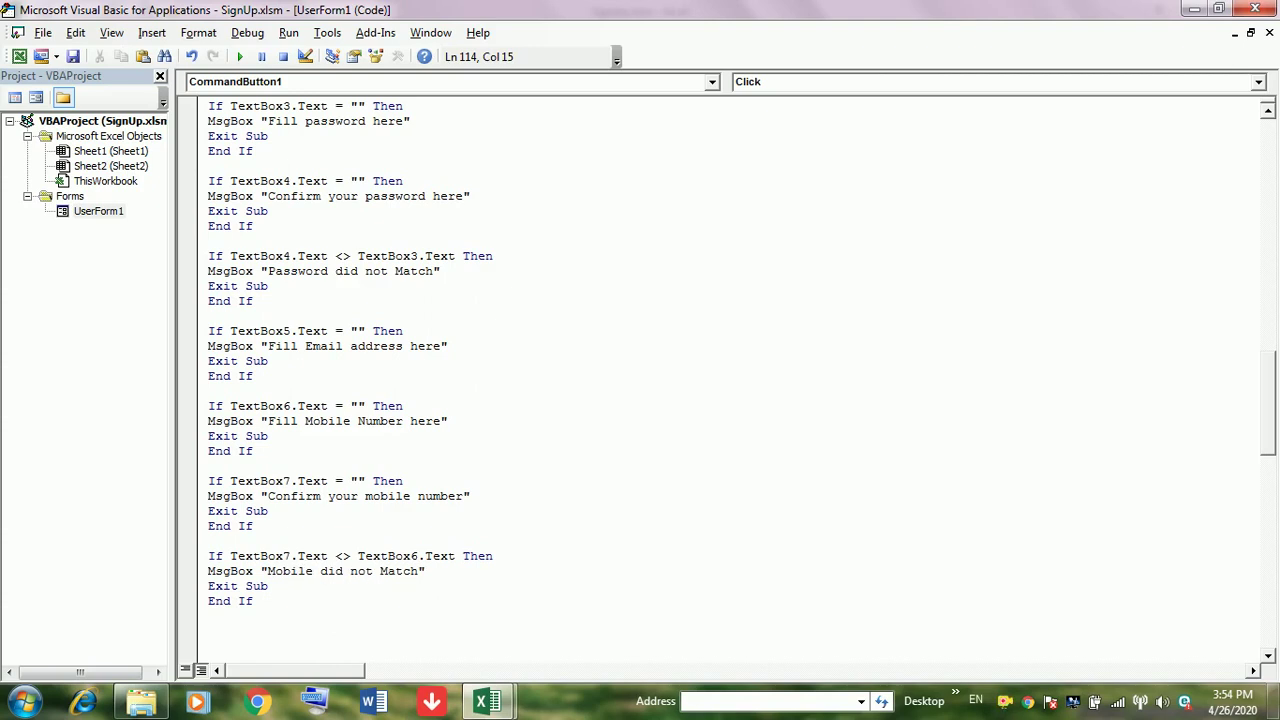
pyautogui.write(' Number ')
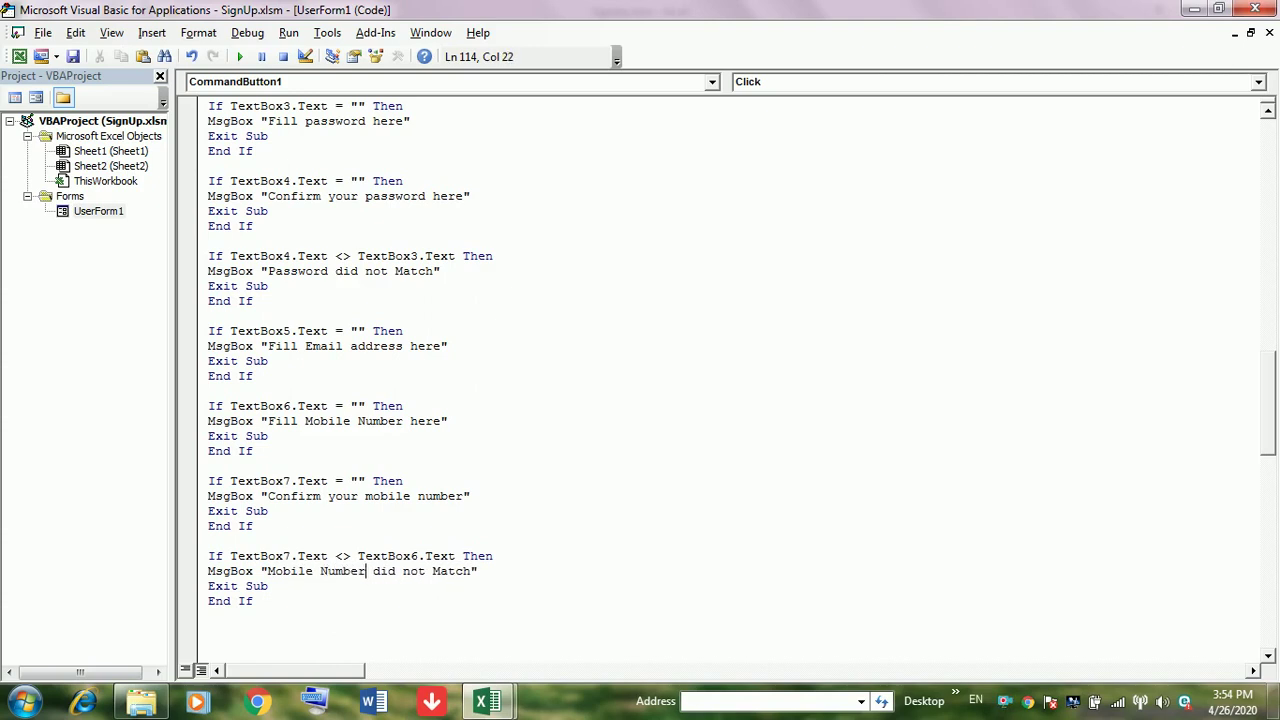
pyautogui.write('s')
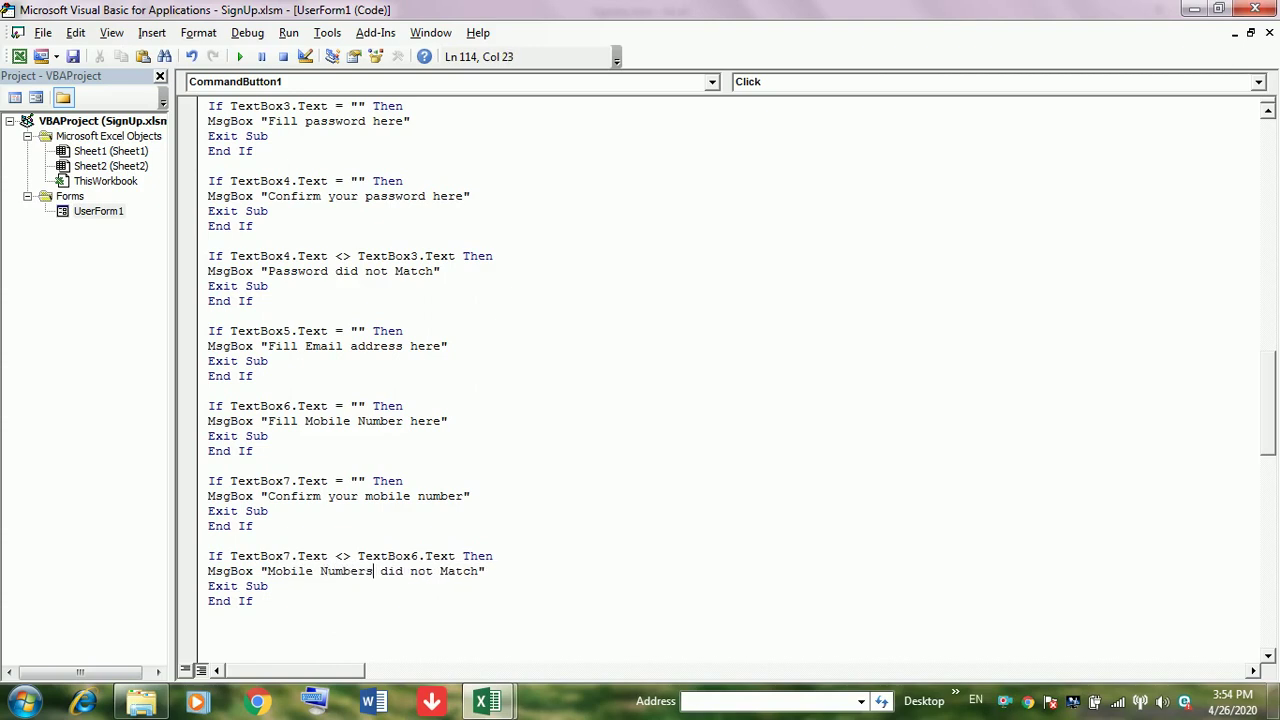
pyautogui.click(263, 608)
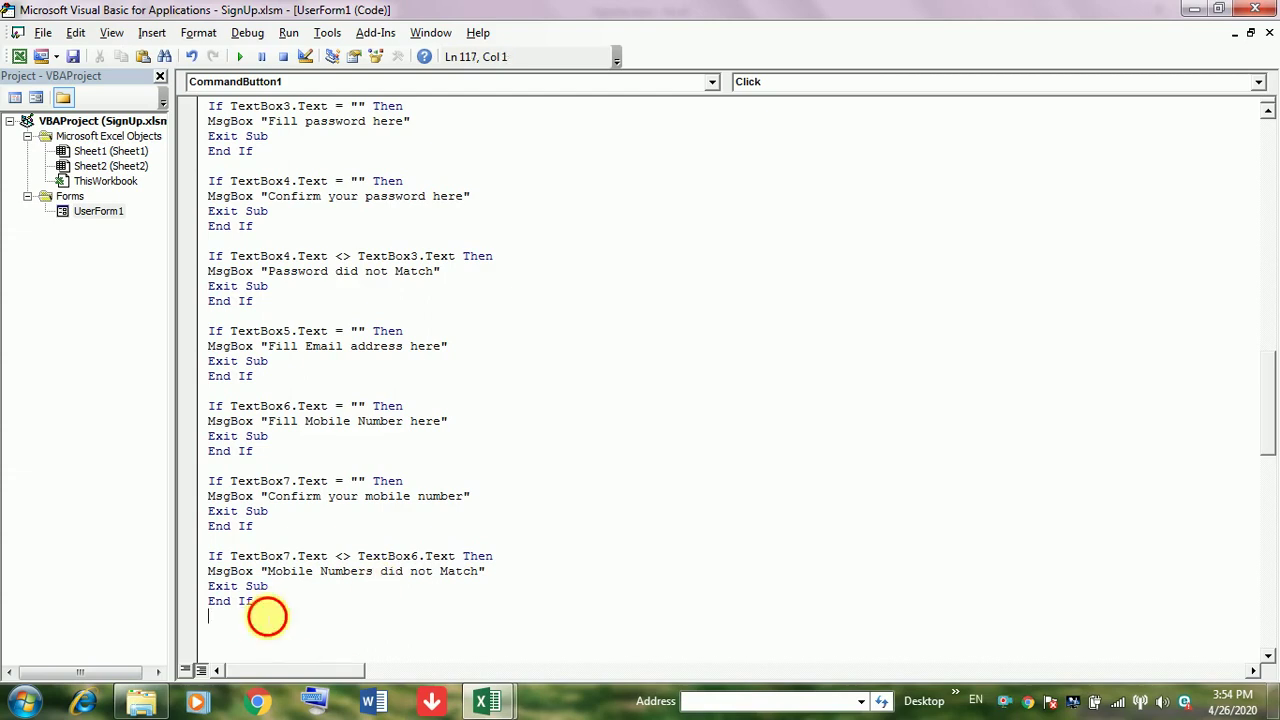
pyautogui.press('Return')
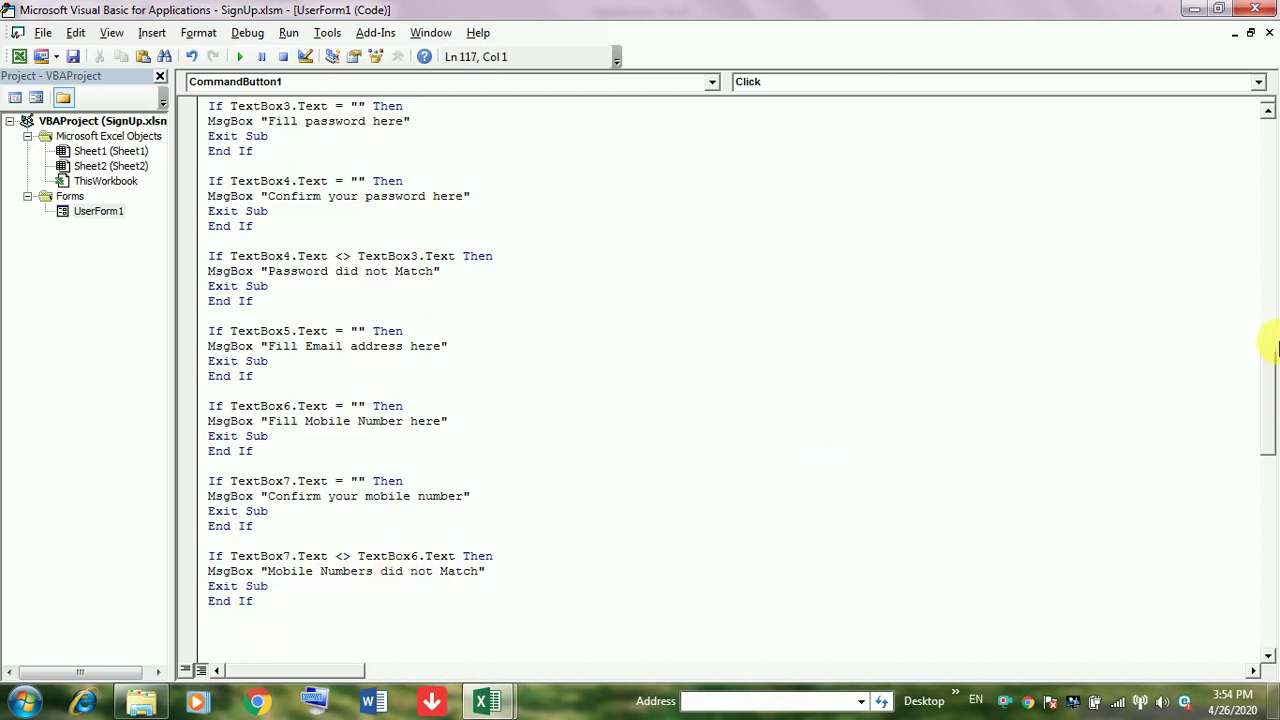
pyautogui.click(1268, 655)
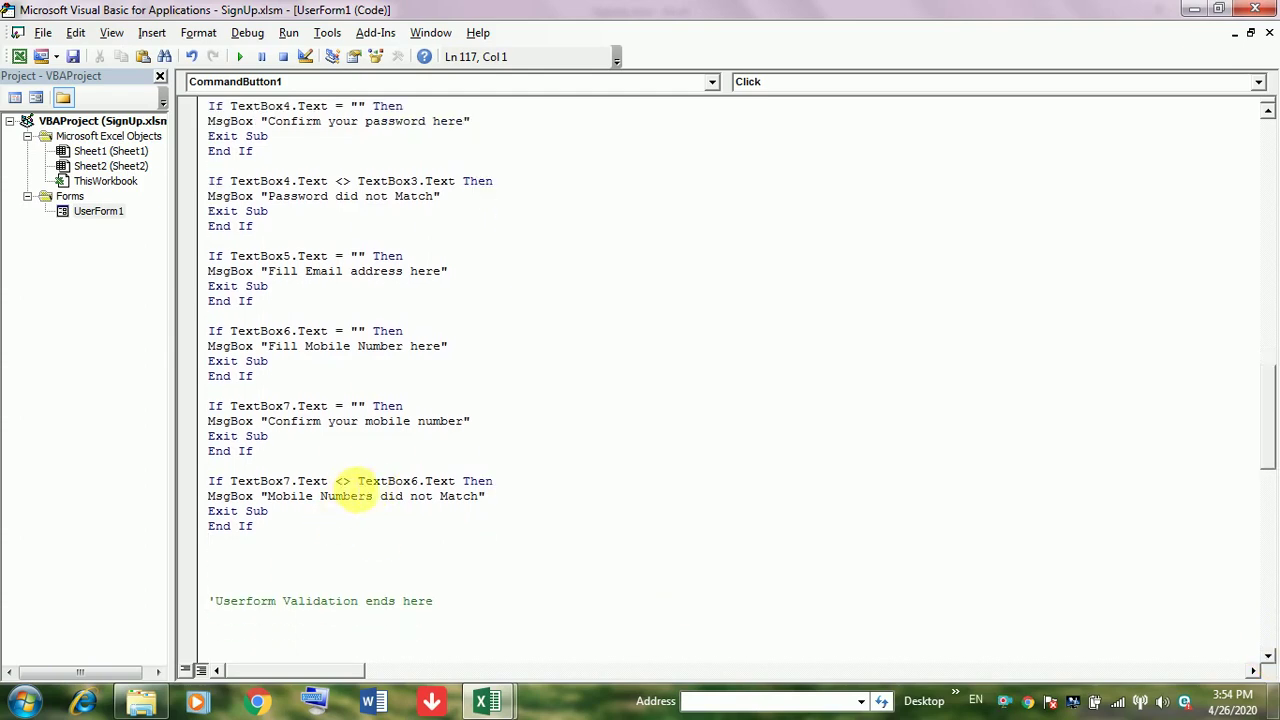
# Re-enter the <> operator in the TextBox7 comparison and add another blank line below.
pyautogui.click(351, 483)
pyautogui.press('BackSpace')
pyautogui.press('BackSpace')
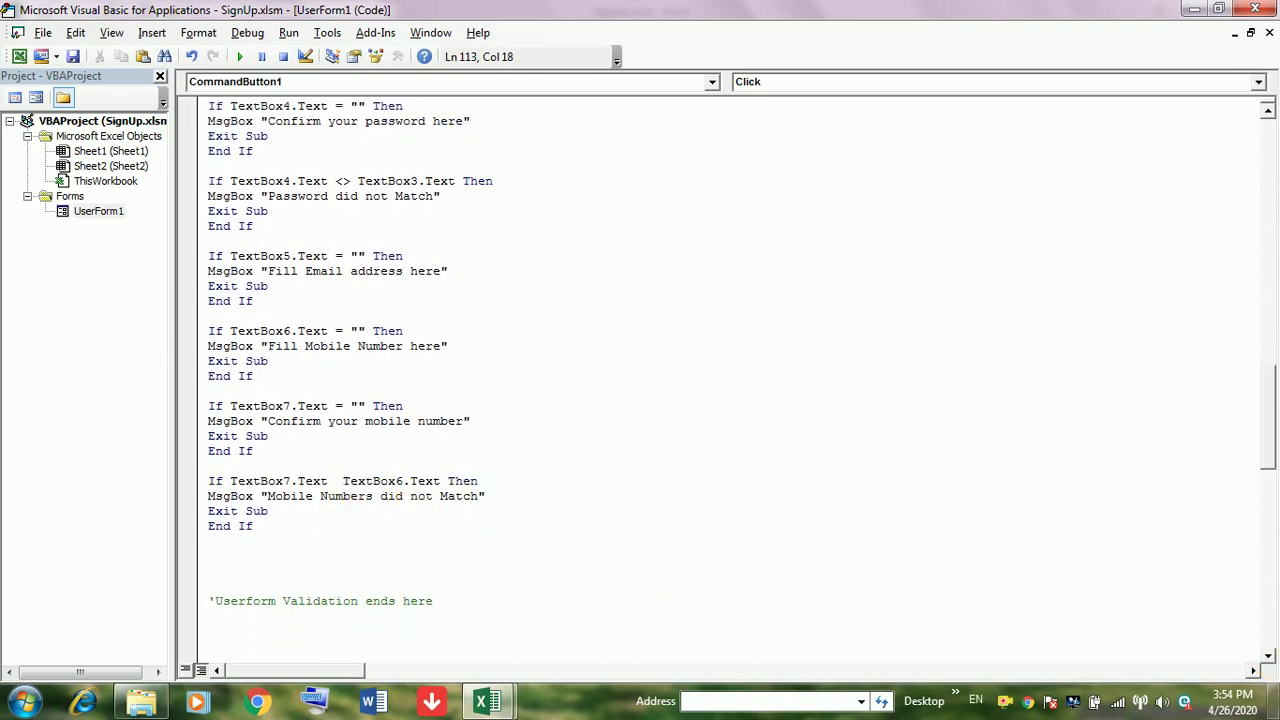
pyautogui.write('=')
pyautogui.press('BackSpace')
pyautogui.write('<>')
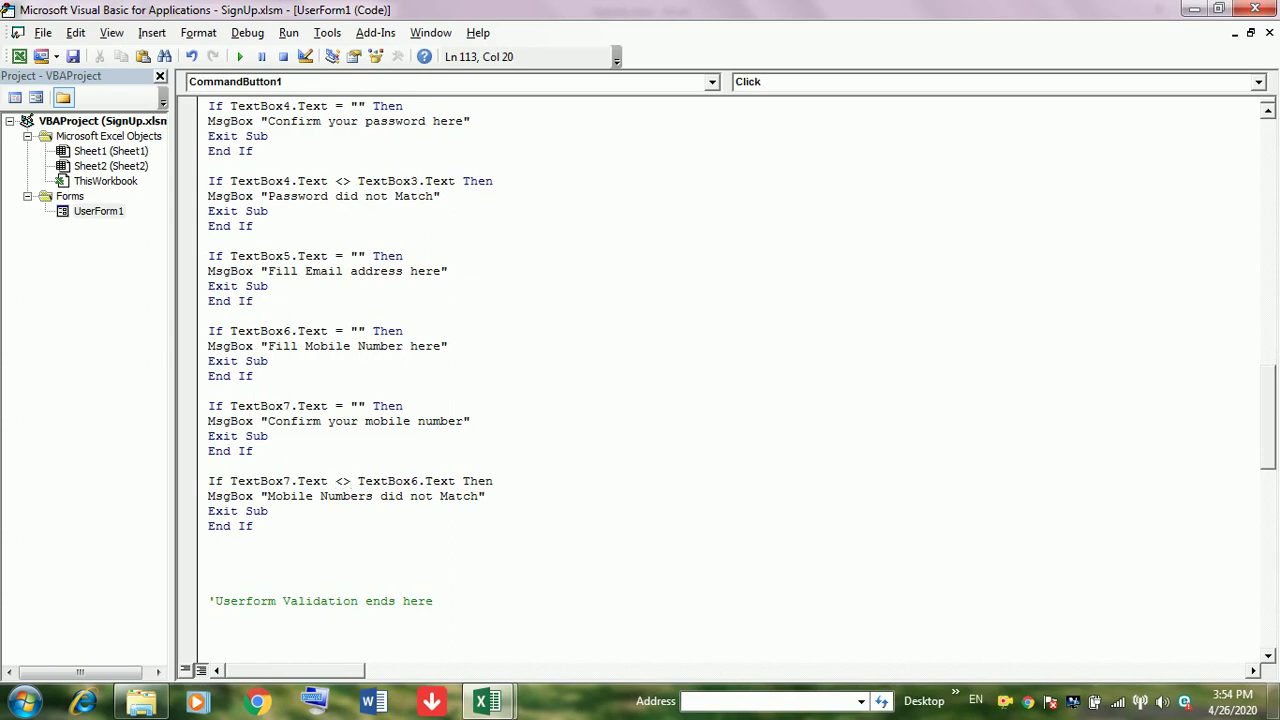
pyautogui.click(220, 545)
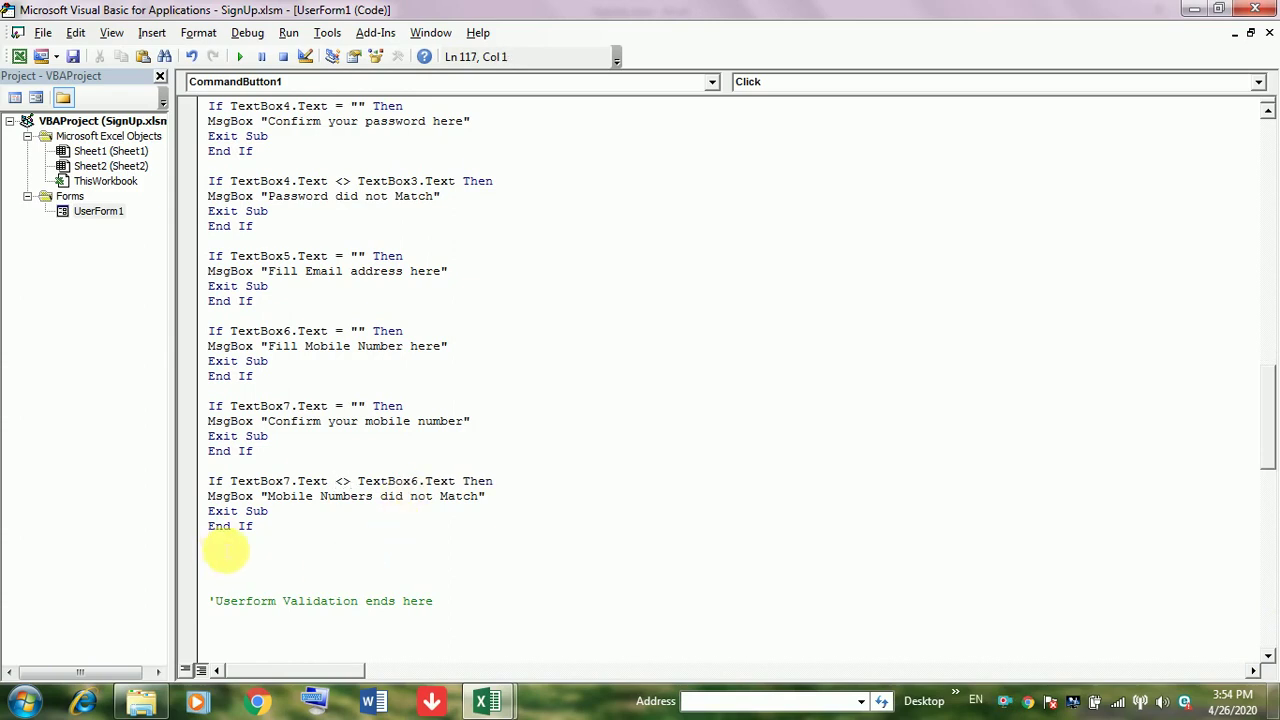
pyautogui.press('Return')
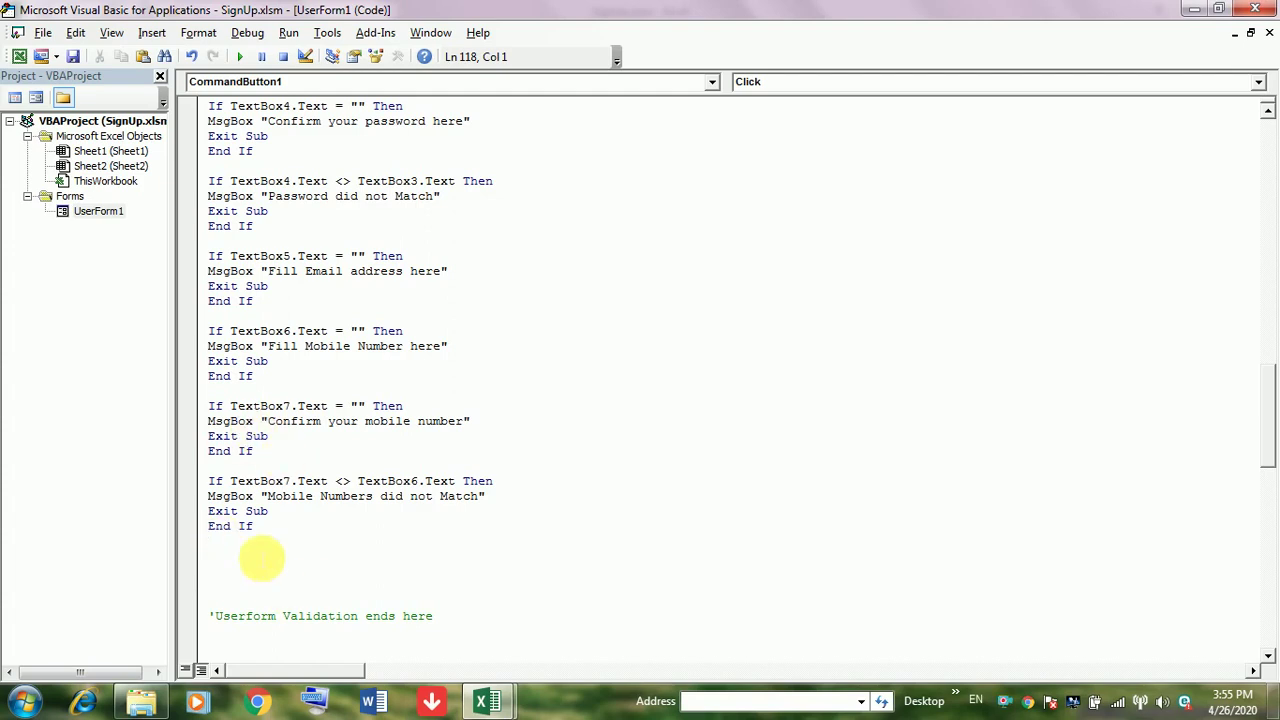
pyautogui.moveTo(255, 451); pyautogui.dragTo(207, 408)
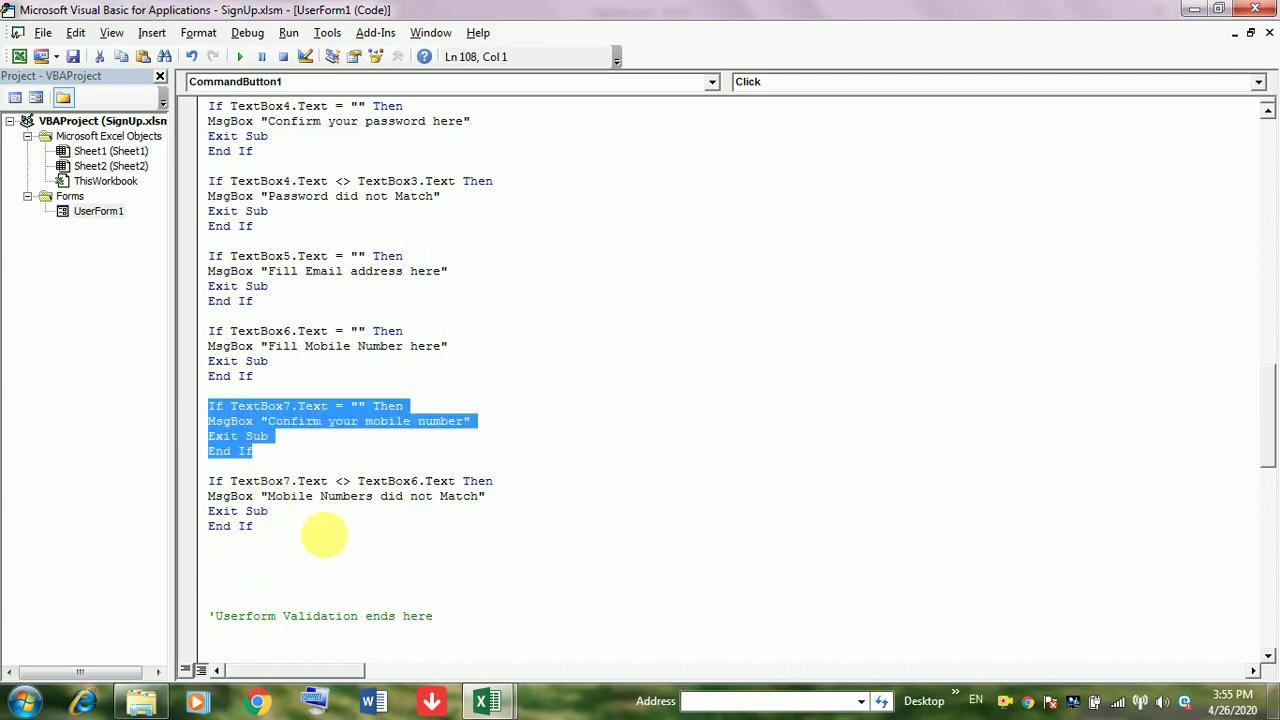
# Paste the TextBox7 check and turn it into a ComboBox1.Value = "" check showing 'Select Country'.
pyautogui.click(233, 545)
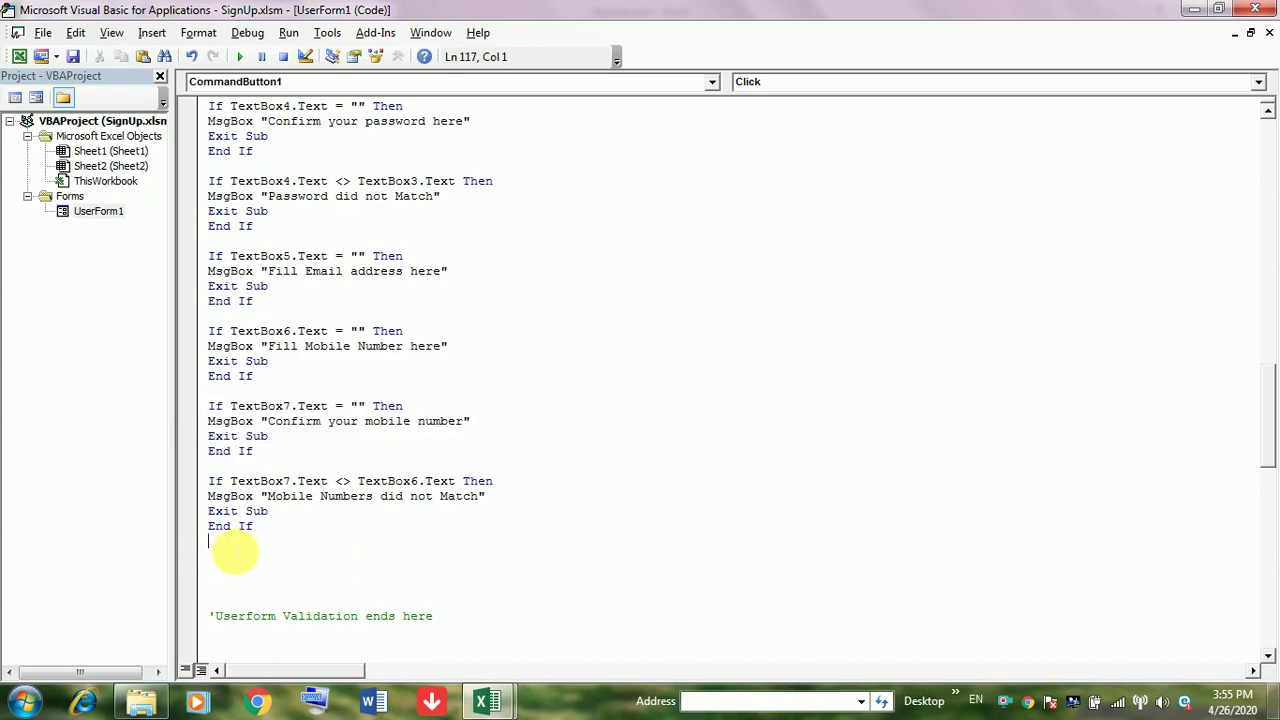
pyautogui.write('If TextBox7.Text = "" Then MsgBox "Confirm your mobile number" Exit Sub End If')
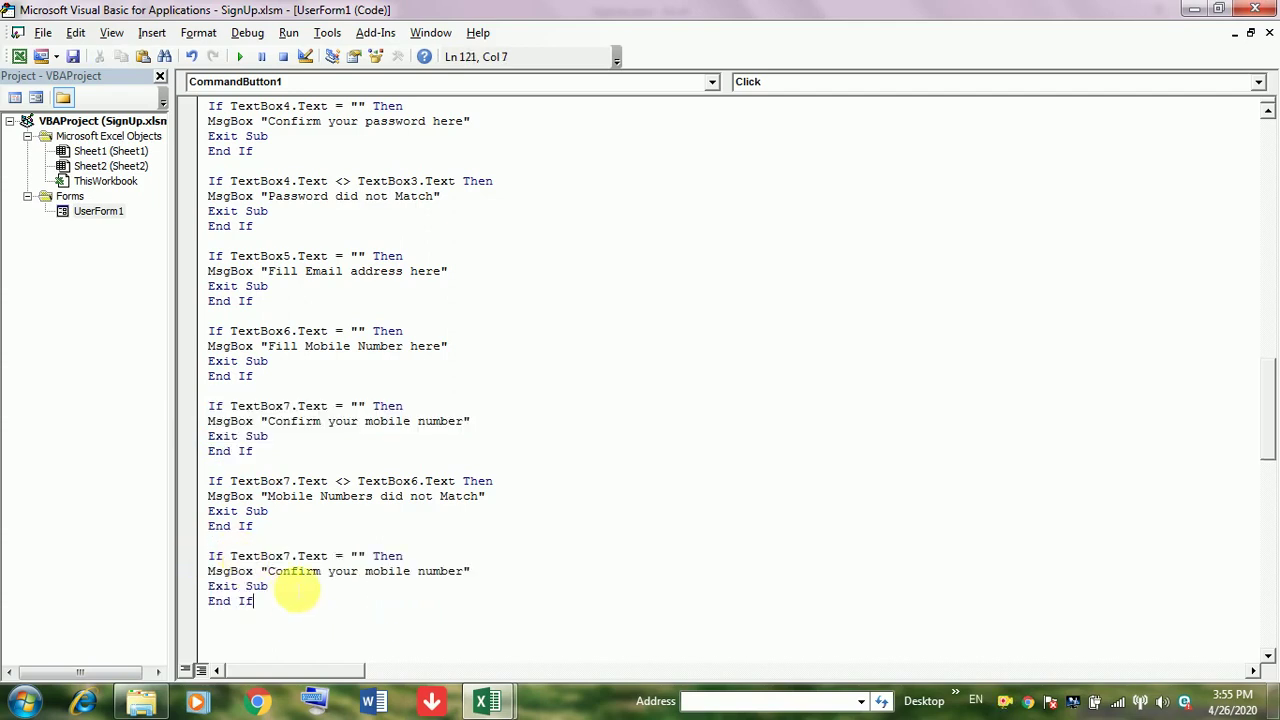
pyautogui.click(327, 556)
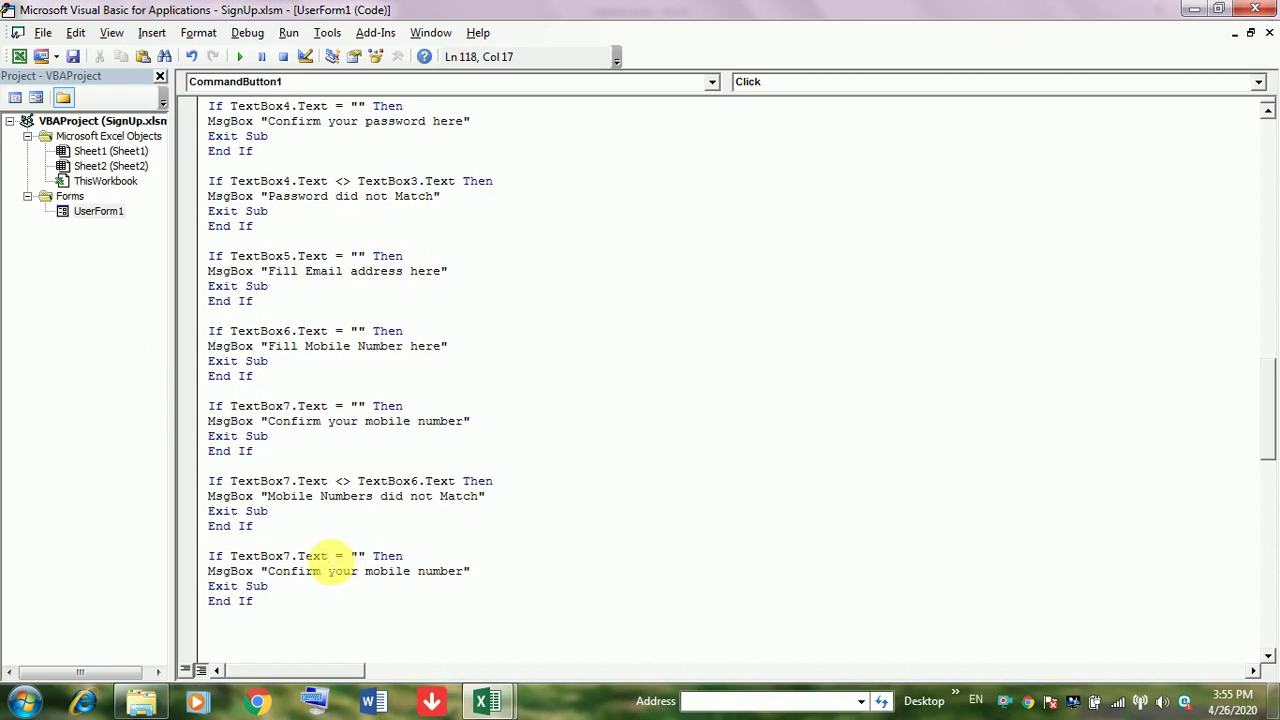
pyautogui.press('BackSpace')
pyautogui.press('BackSpace')
pyautogui.press('BackSpace')
pyautogui.press('BackSpace')
pyautogui.press('BackSpace')
pyautogui.press('BackSpace')
pyautogui.press('BackSpace')
pyautogui.press('BackSpace')
pyautogui.press('BackSpace')
pyautogui.press('BackSpace')
pyautogui.press('BackSpace')
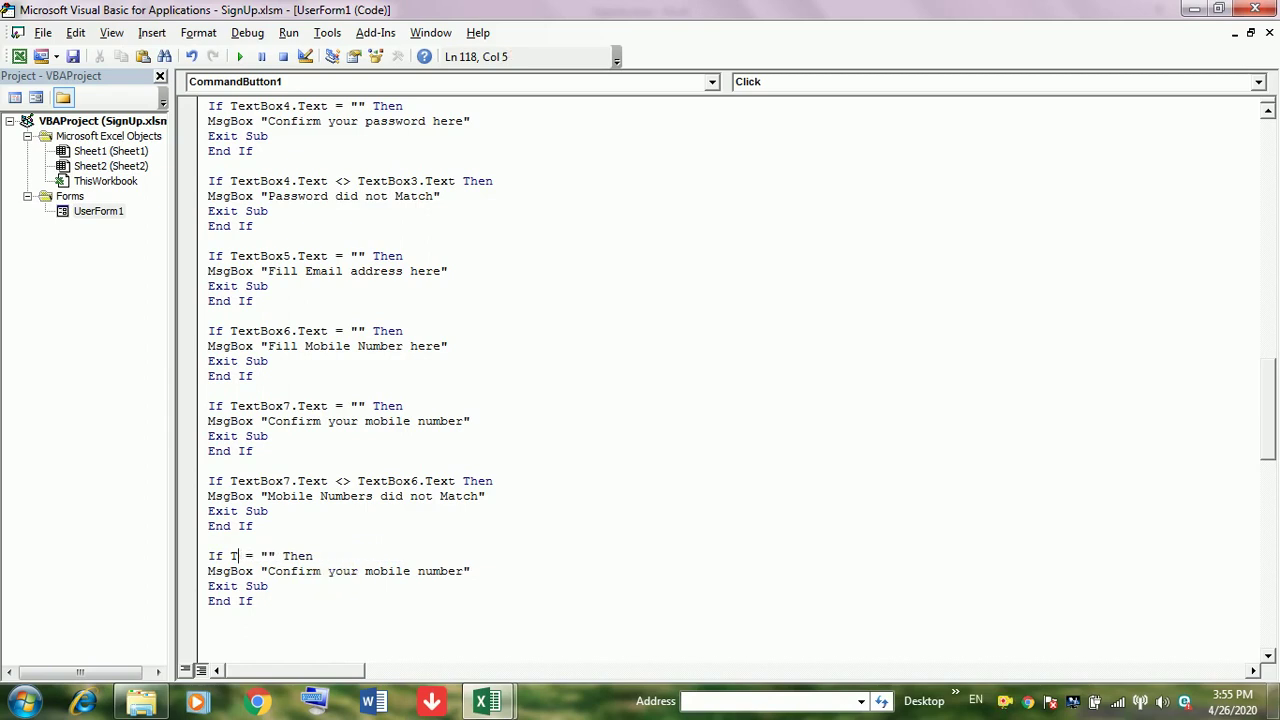
pyautogui.press('BackSpace')
pyautogui.write('com')
pyautogui.write('bobox')
pyautogui.write('1.')
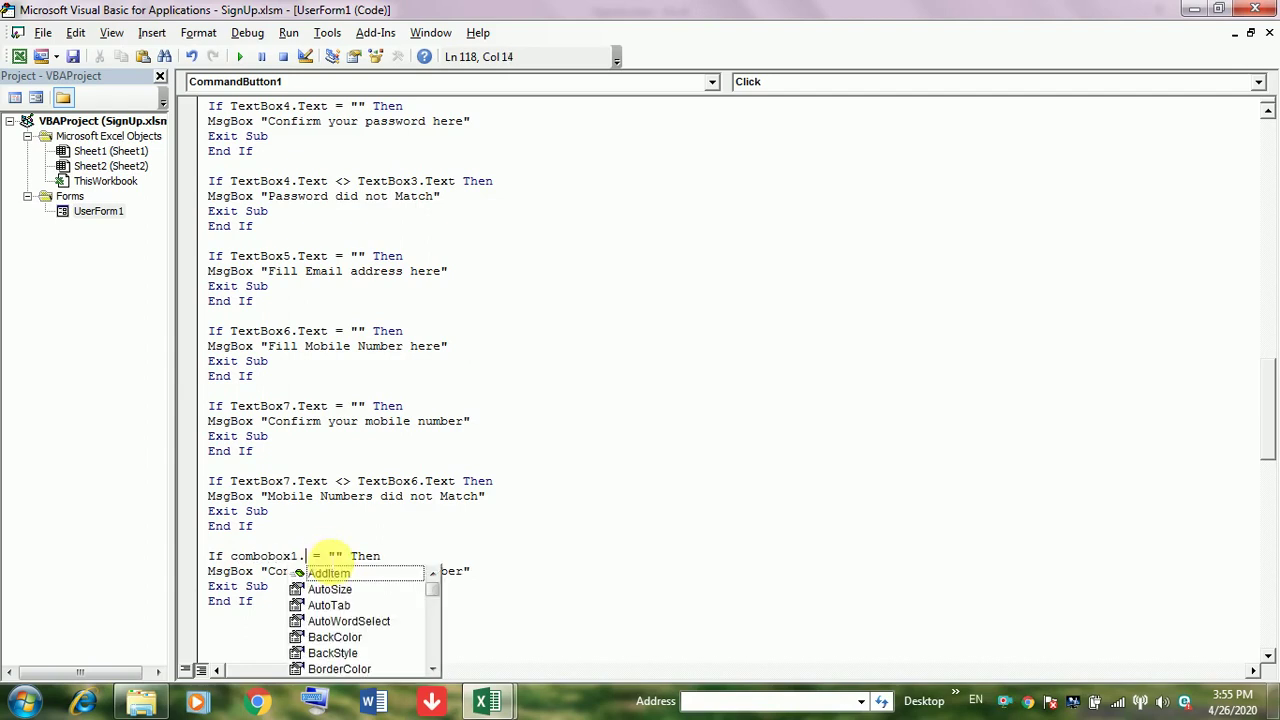
pyautogui.write('value')
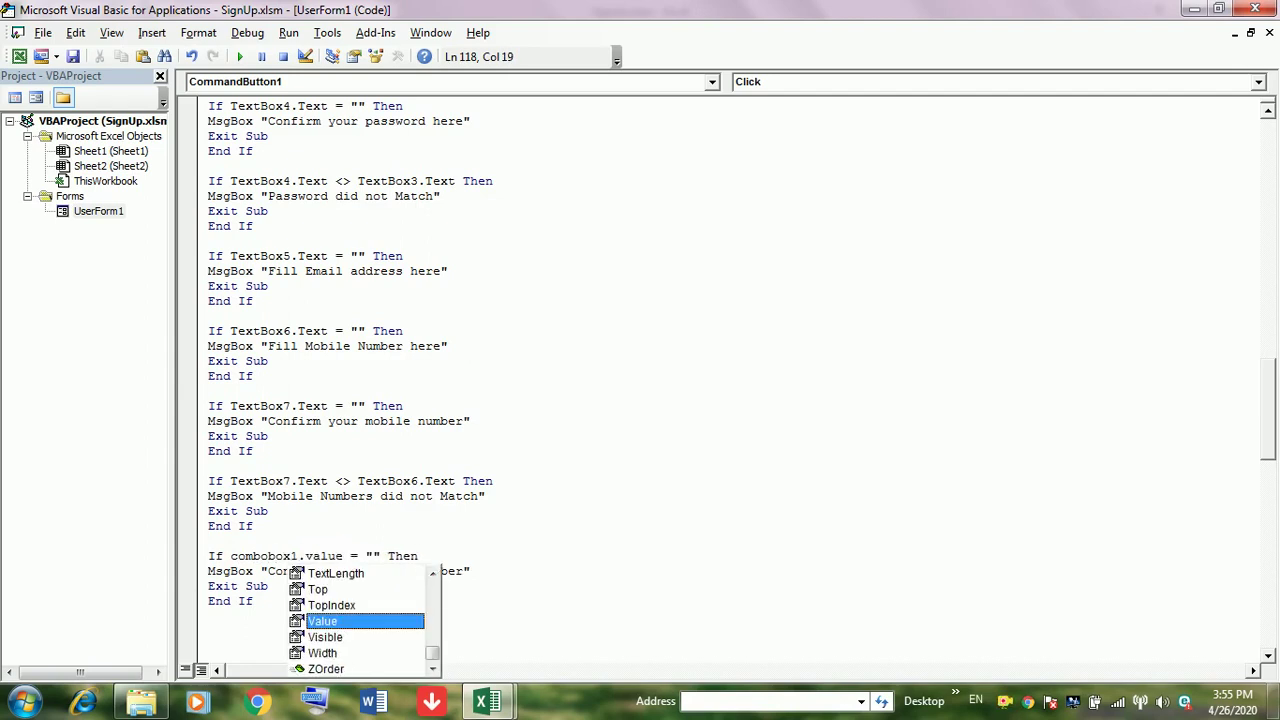
pyautogui.click(489, 606)
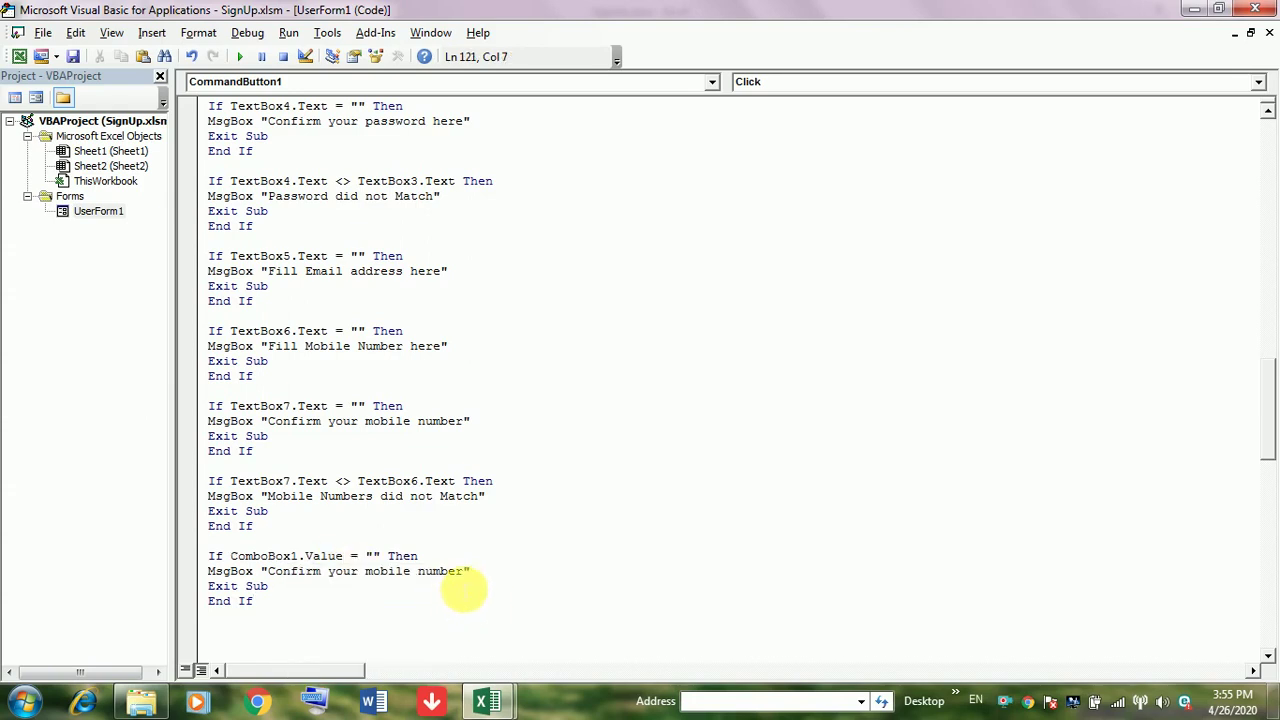
pyautogui.moveTo(462, 575); pyautogui.dragTo(268, 573)
pyautogui.write('Select ')
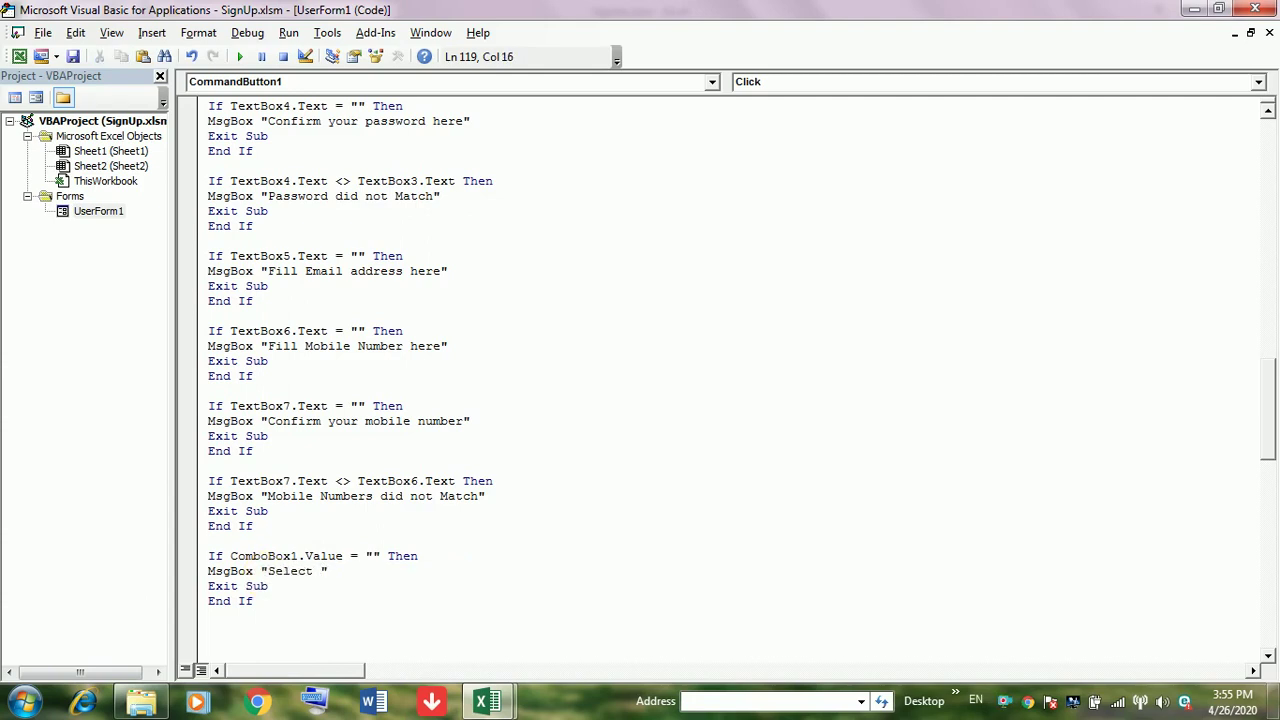
pyautogui.write('ountry')
# Paste a duplicate of the ComboBox1 check below it.
pyautogui.moveTo(309, 623); pyautogui.dragTo(211, 560)
pyautogui.hotkey('ctrl', 'c')
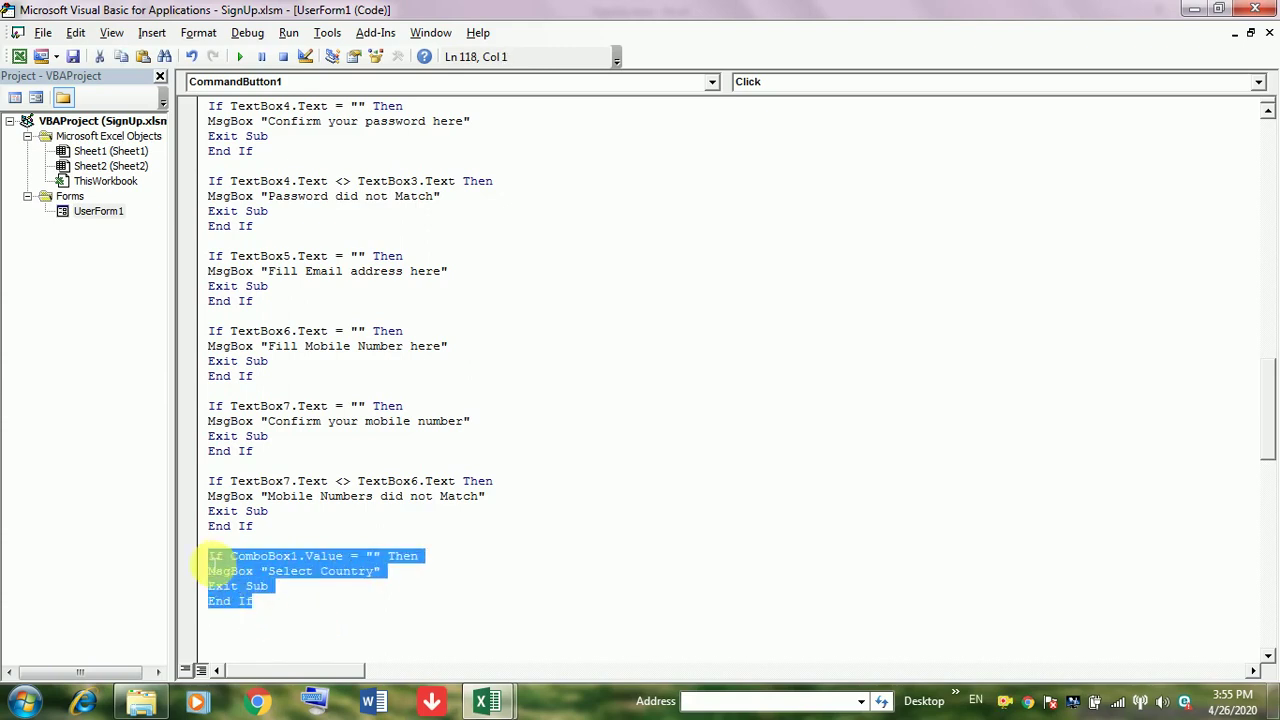
pyautogui.click(215, 630)
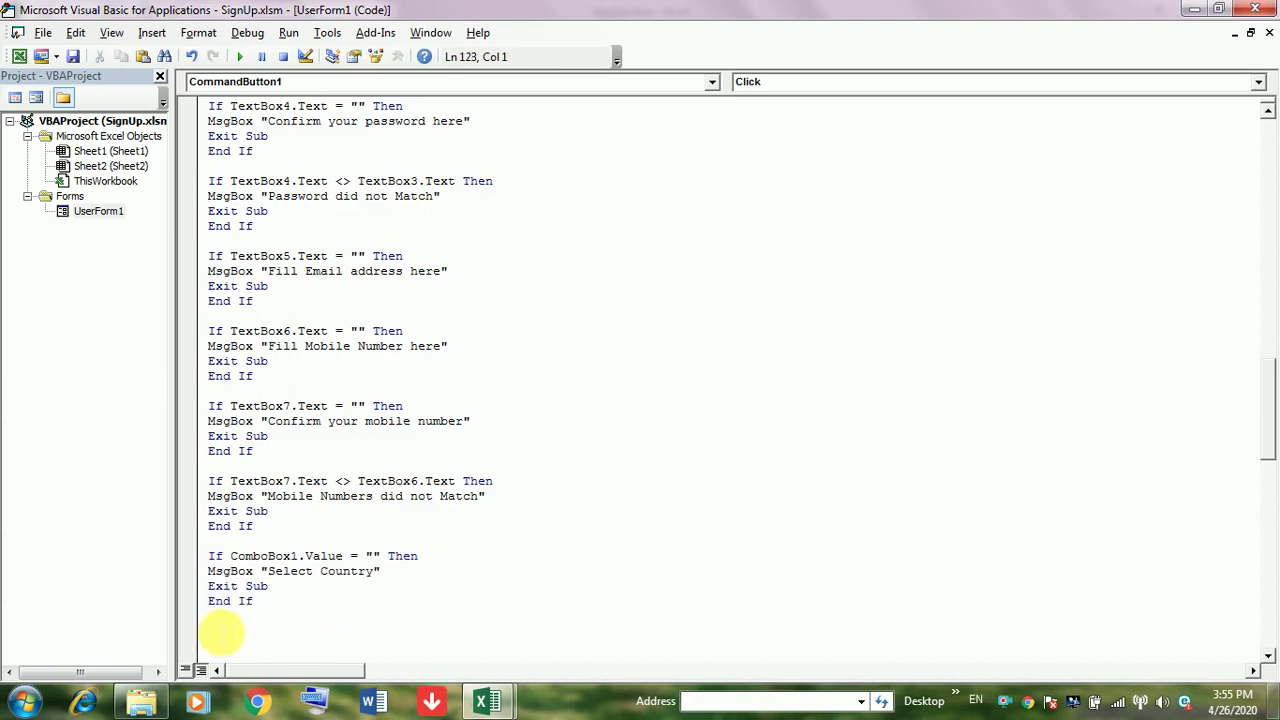
pyautogui.hotkey('ctrl', 'v')
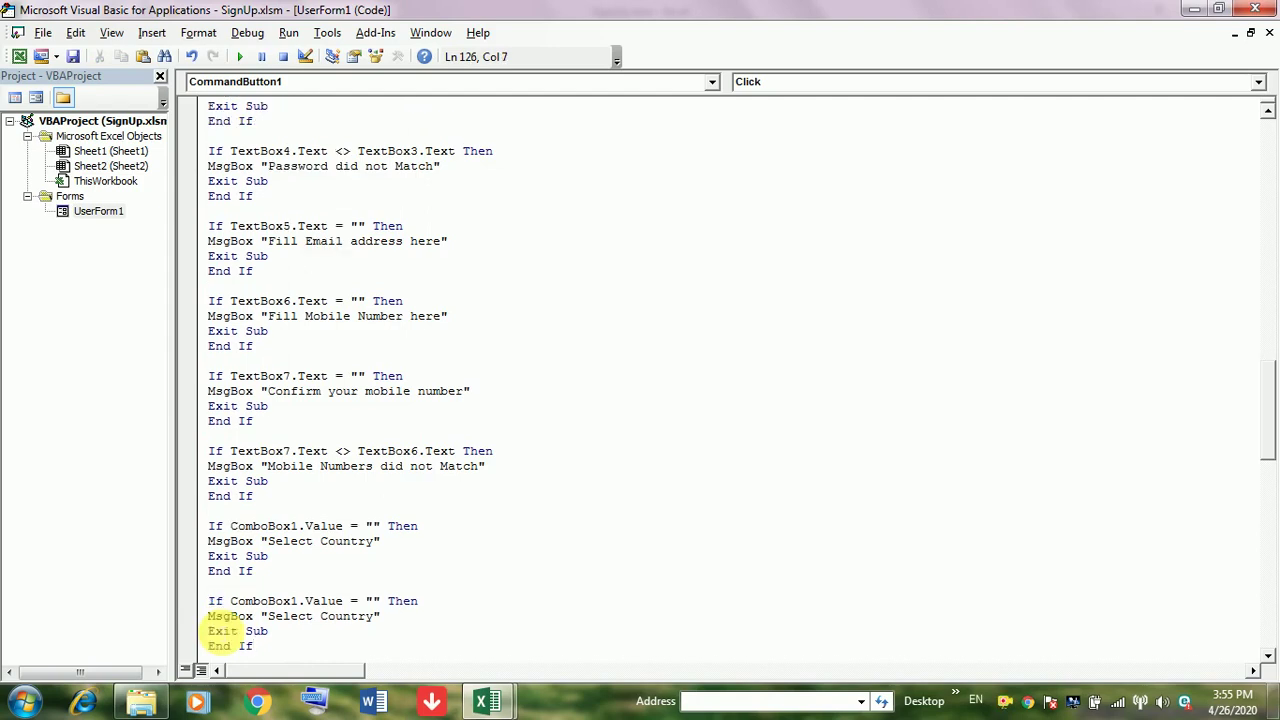
# Turn the duplicated check into a ComboBox2 check with the message 'Select State'.
pyautogui.scroll(-1, 437, 534)
pyautogui.click(298, 556)
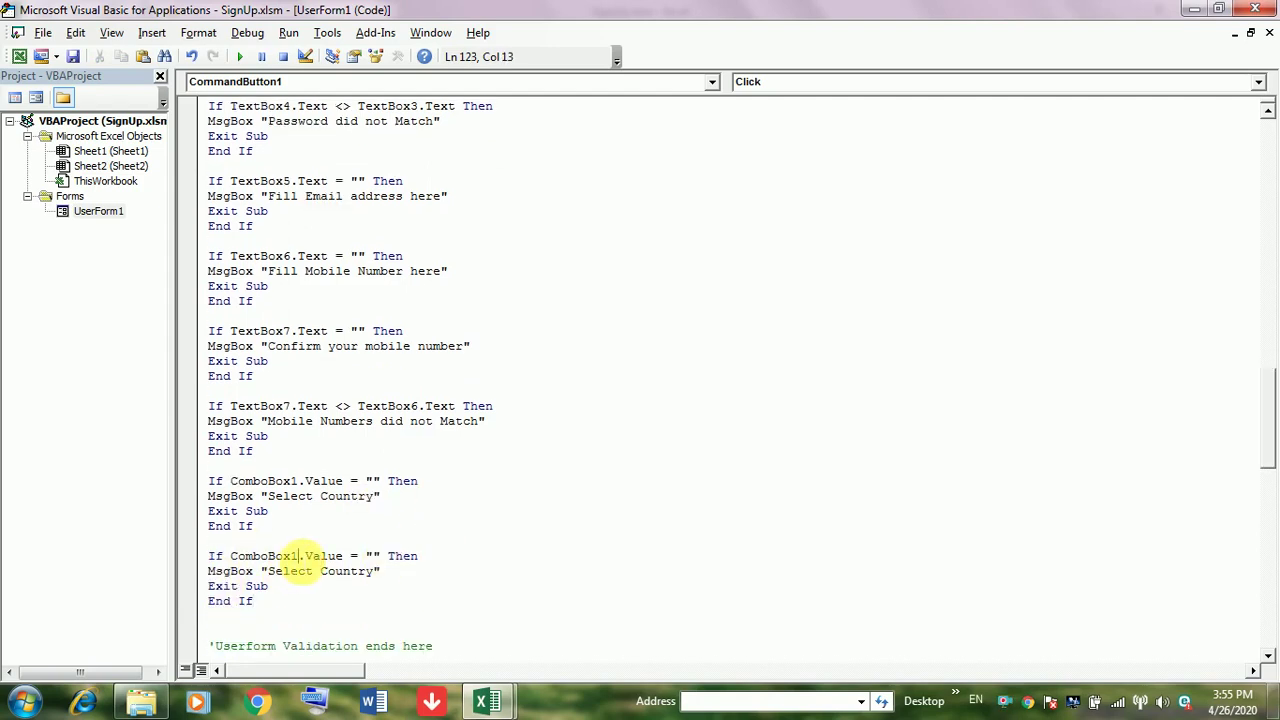
pyautogui.press('BackSpace')
pyautogui.write('2')
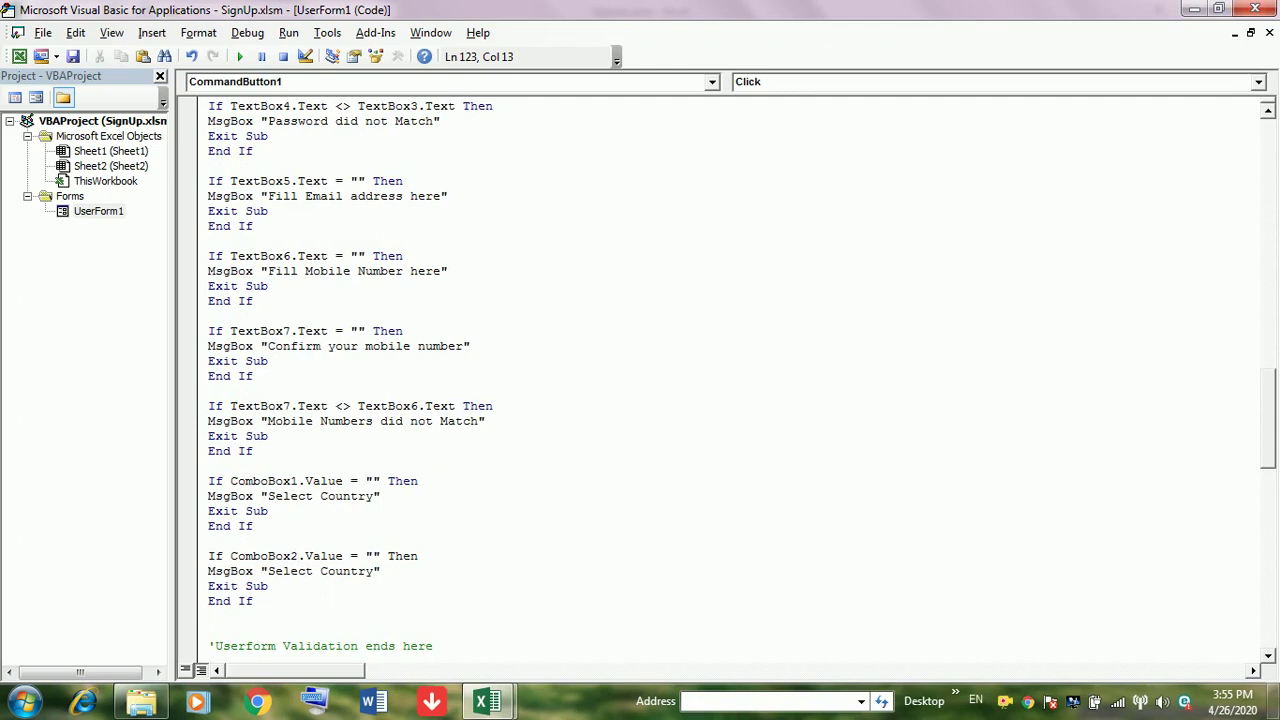
pyautogui.click(378, 572)
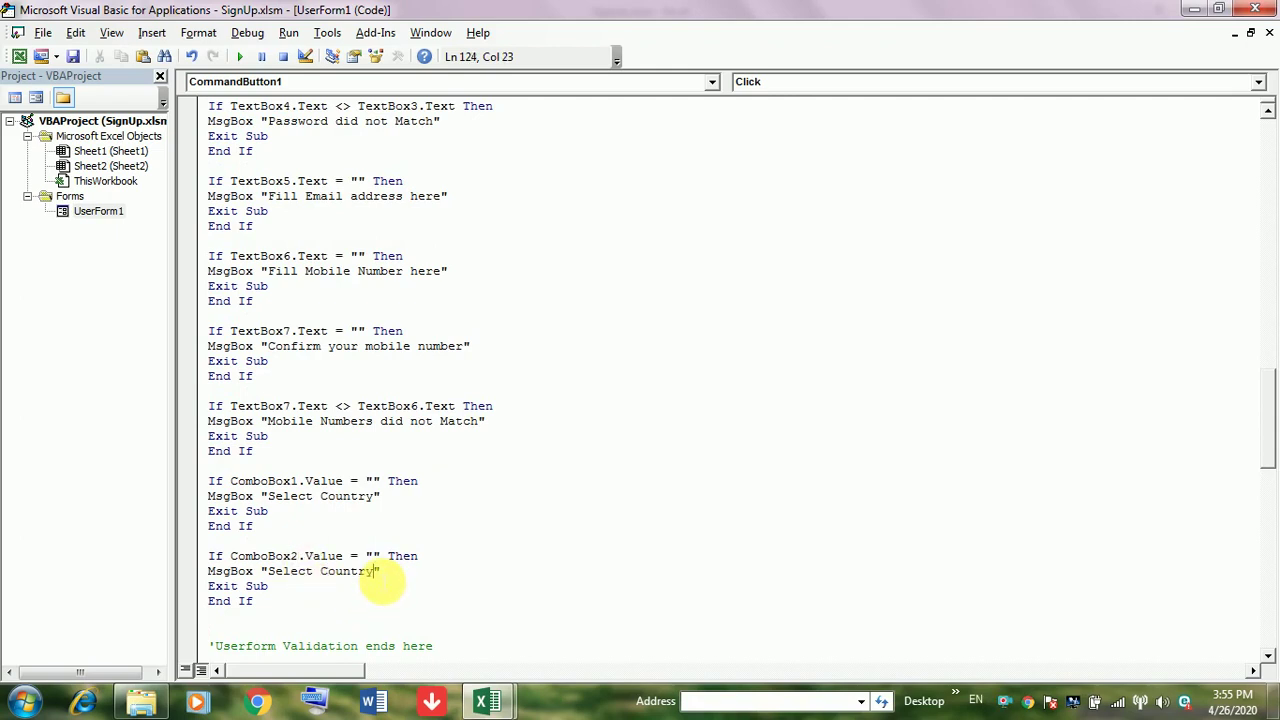
pyautogui.press('BackSpace')
pyautogui.press('BackSpace')
pyautogui.press('BackSpace')
pyautogui.press('BackSpace')
pyautogui.press('BackSpace')
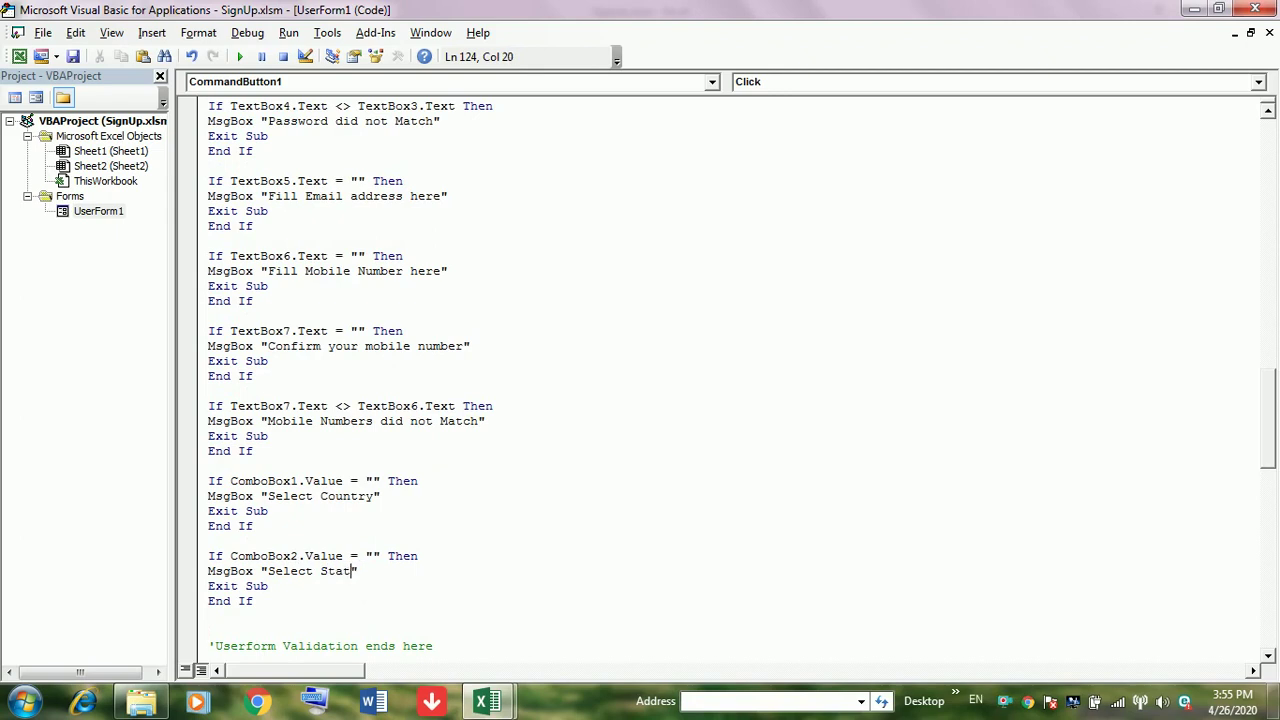
# Paste a copy below and make it a ComboBox3 check with 'Select District'.
pyautogui.moveTo(260, 601); pyautogui.dragTo(218, 558)
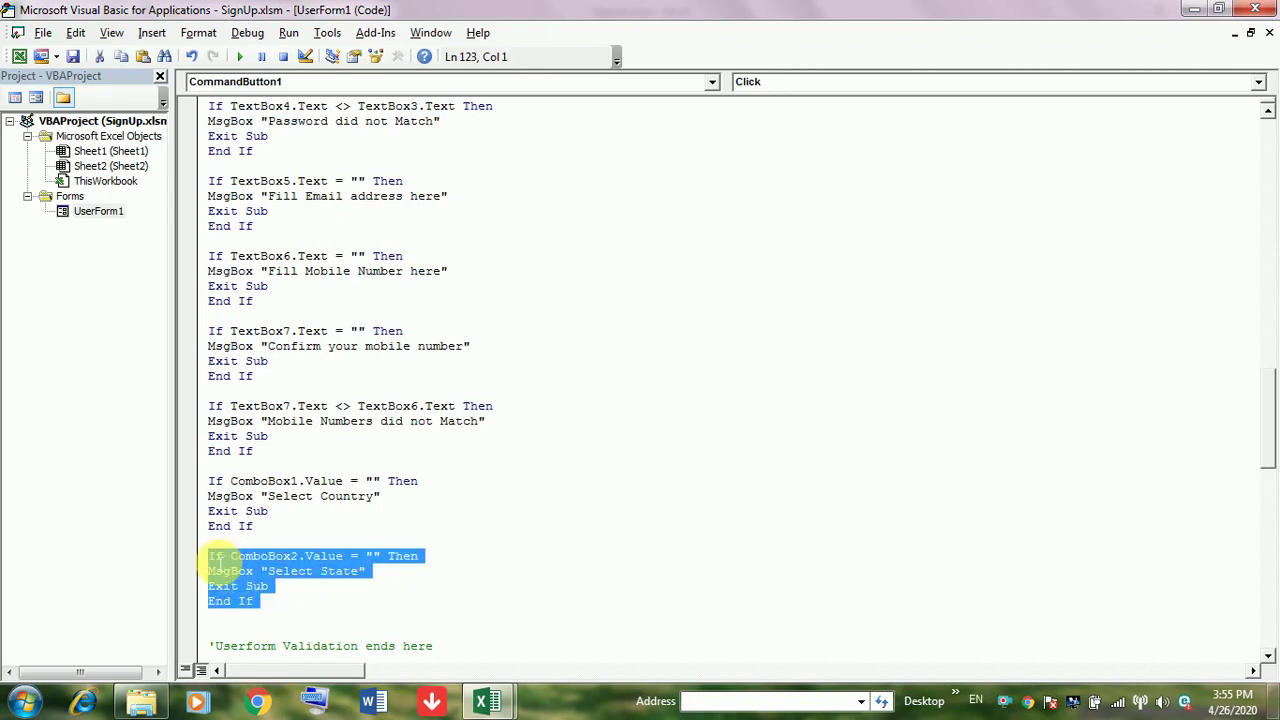
pyautogui.click(253, 600)
pyautogui.press('Return')
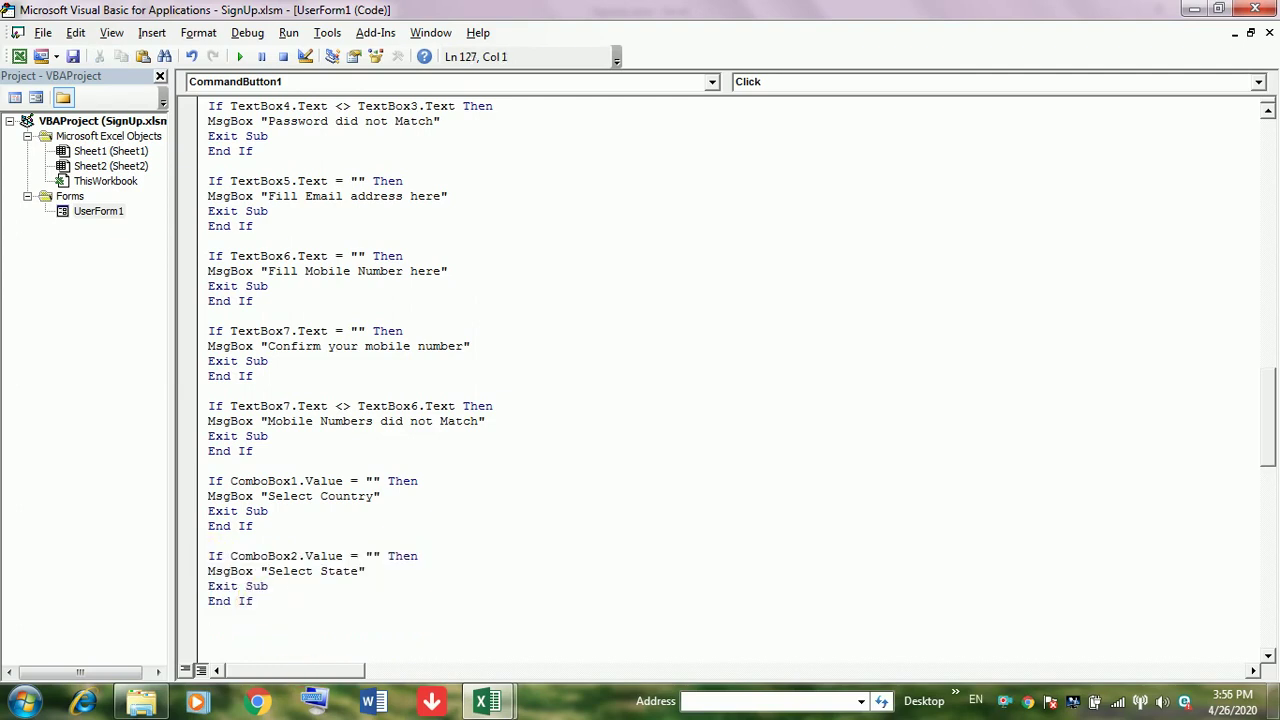
pyautogui.write('If ComboBox2.Value = "" Then MsgBox "Select State" Exit Sub End If')
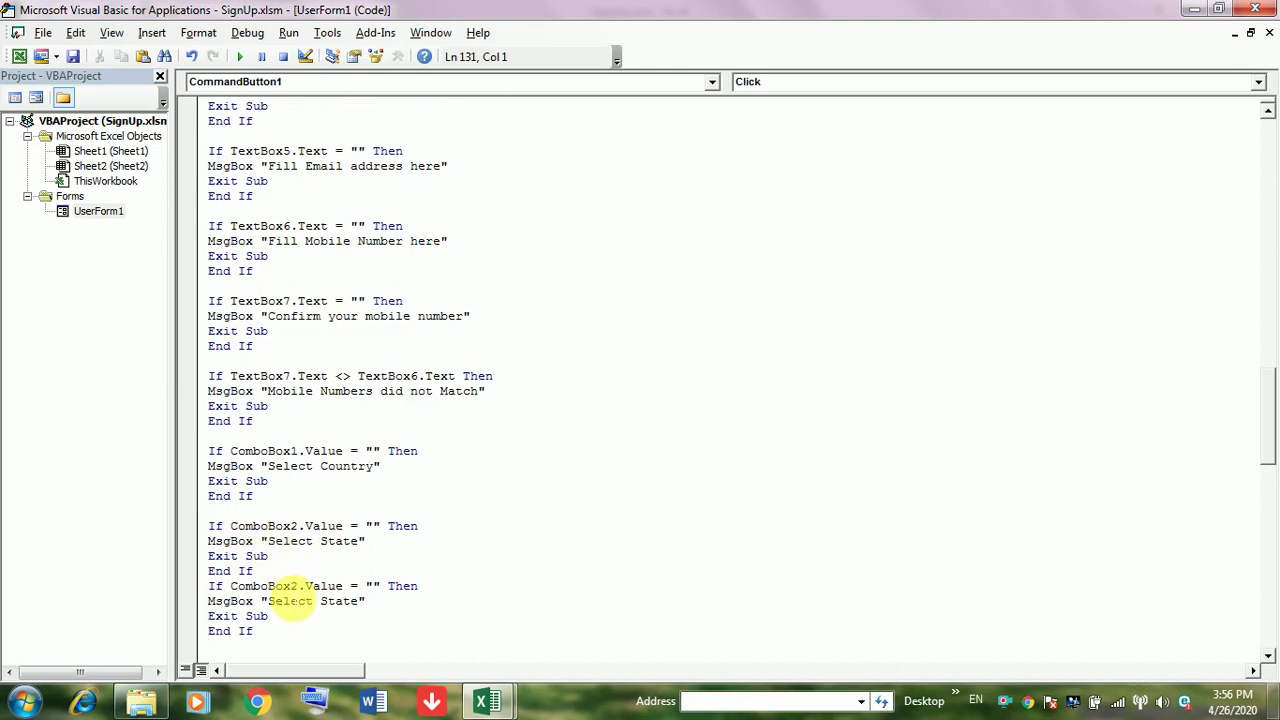
pyautogui.click(299, 586)
pyautogui.press('BackSpace')
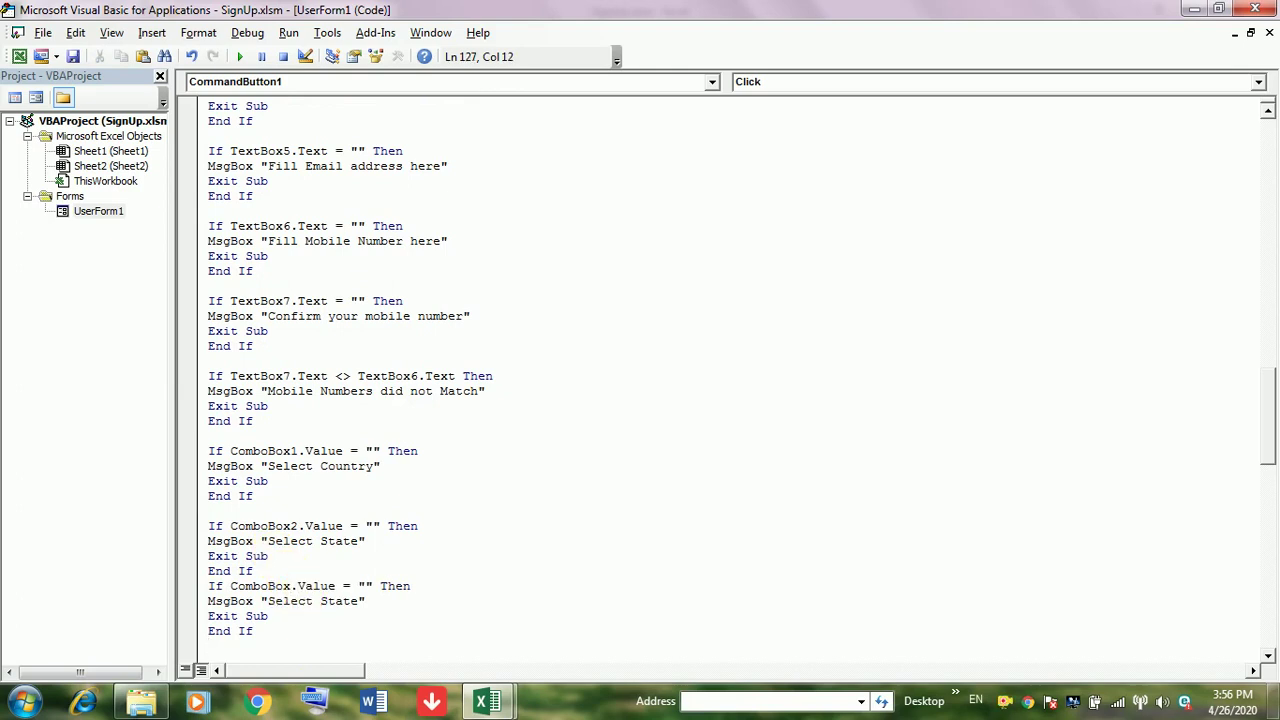
pyautogui.write('3')
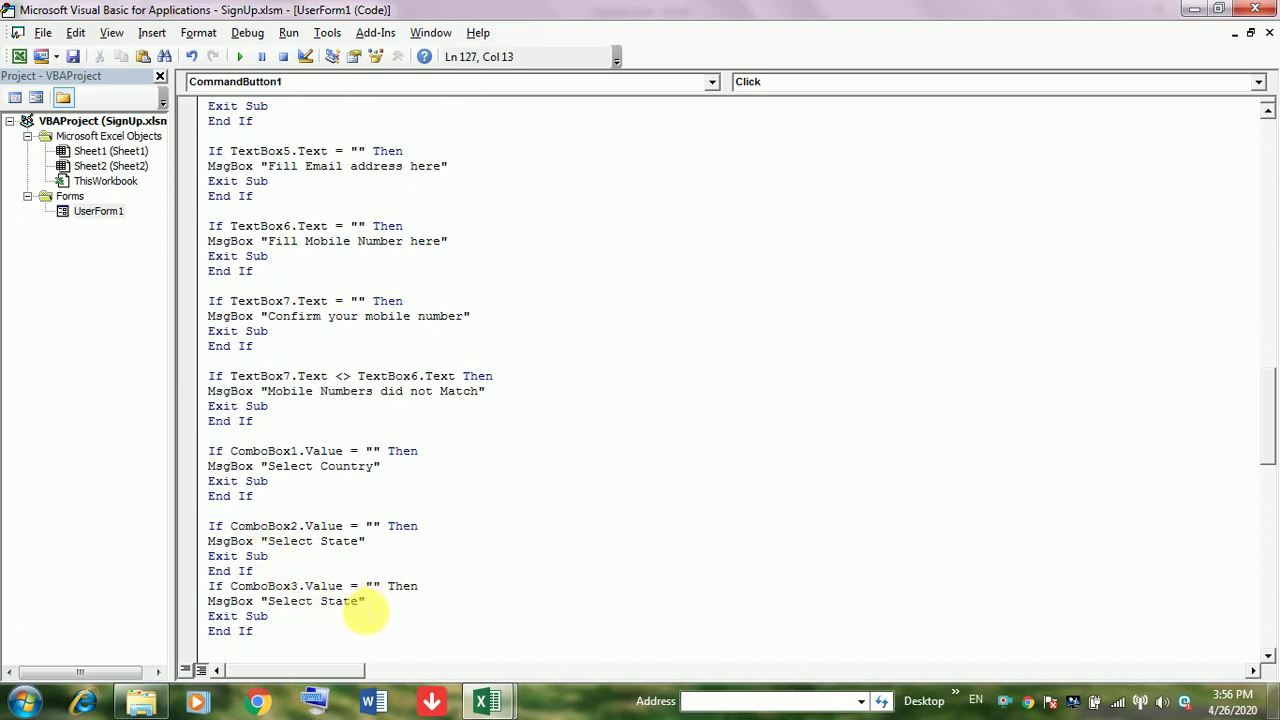
pyautogui.click(361, 601)
pyautogui.press('BackSpace')
pyautogui.press('BackSpace')
pyautogui.press('BackSpace')
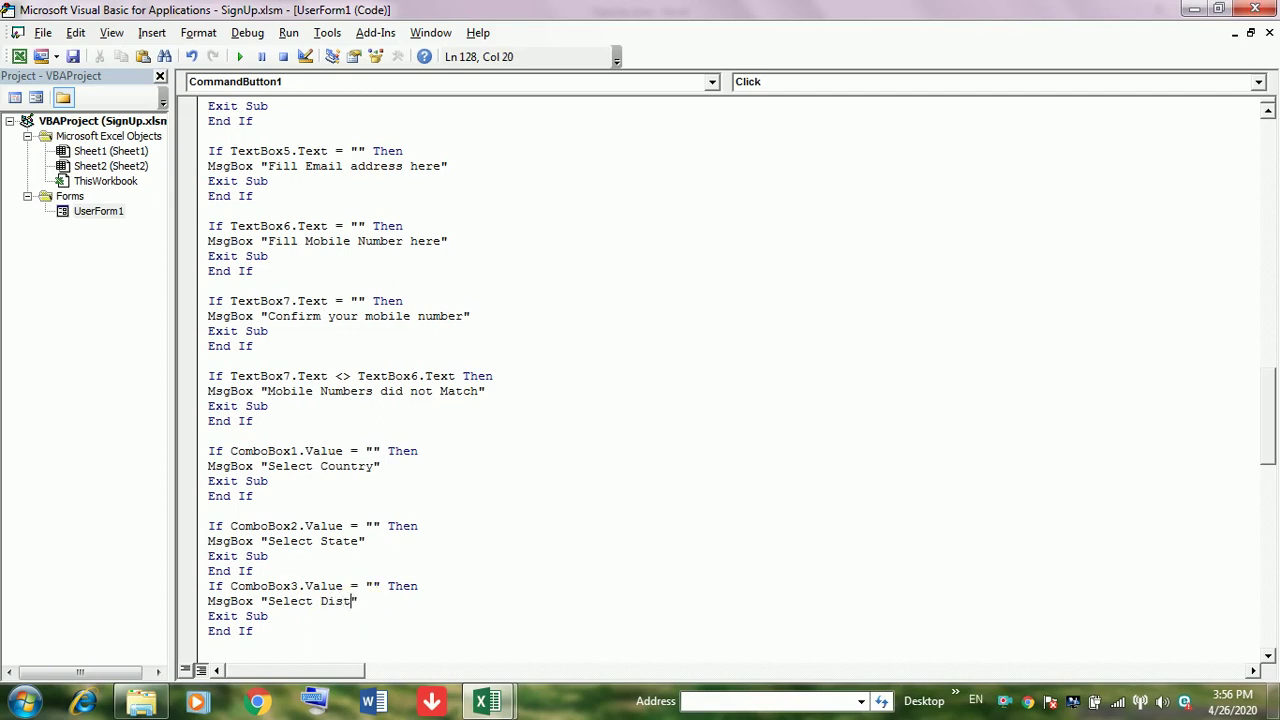
pyautogui.write('ict')
# Paste another copy of the ComboBox3 check, with blank lines separating the blocks.
pyautogui.moveTo(255, 633); pyautogui.dragTo(209, 588)
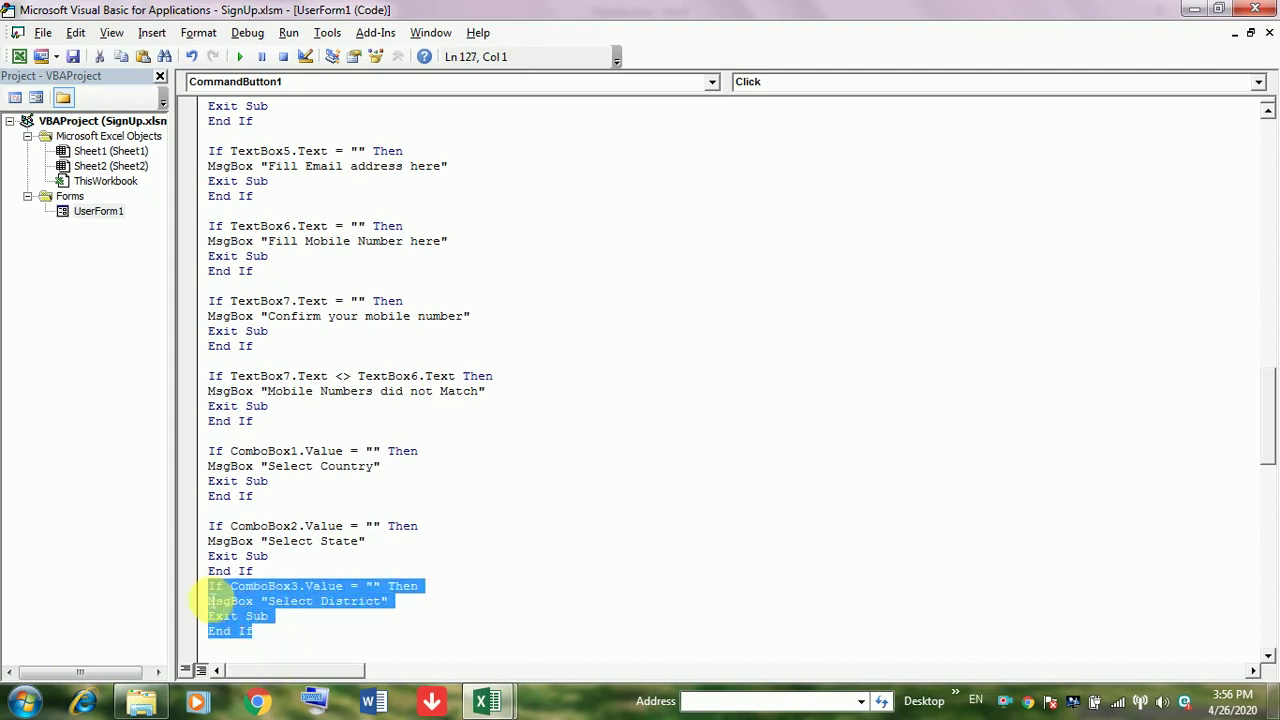
pyautogui.click(255, 632)
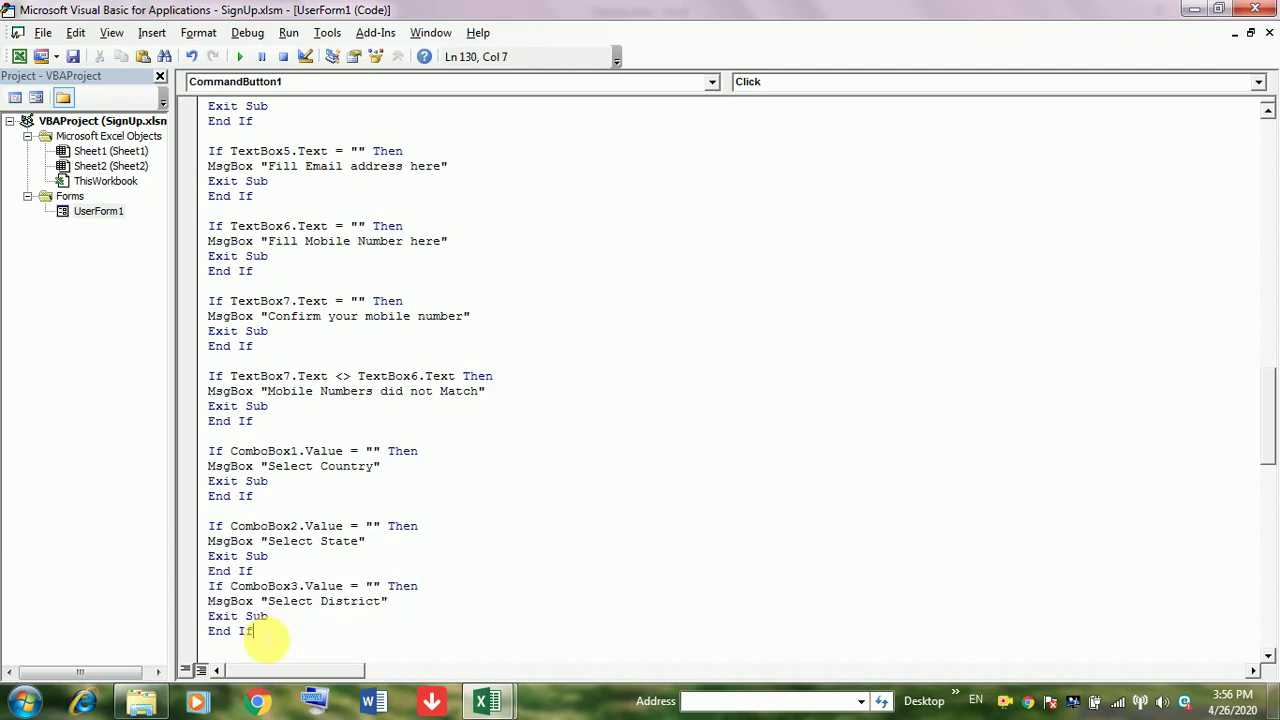
pyautogui.press('Return')
pyautogui.write('If ComboBox3.Value = "" Then MsgBox "Select District" Exit Sub End If')
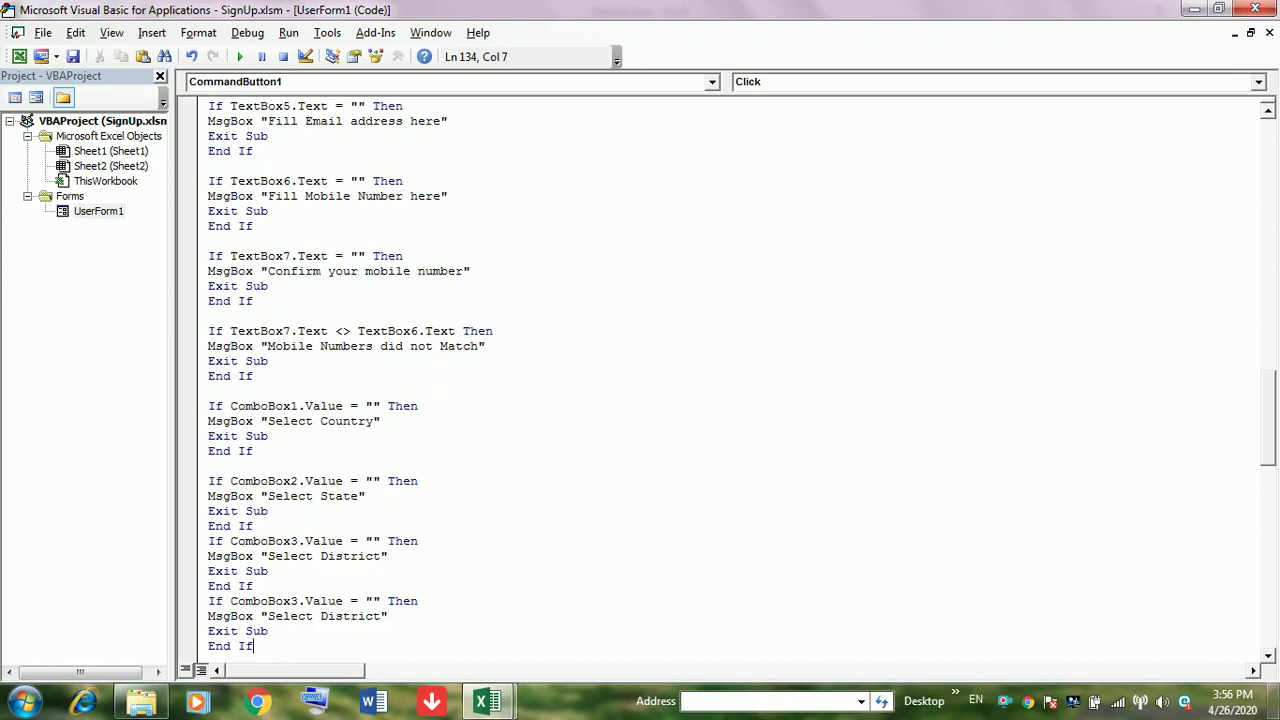
pyautogui.click(209, 542)
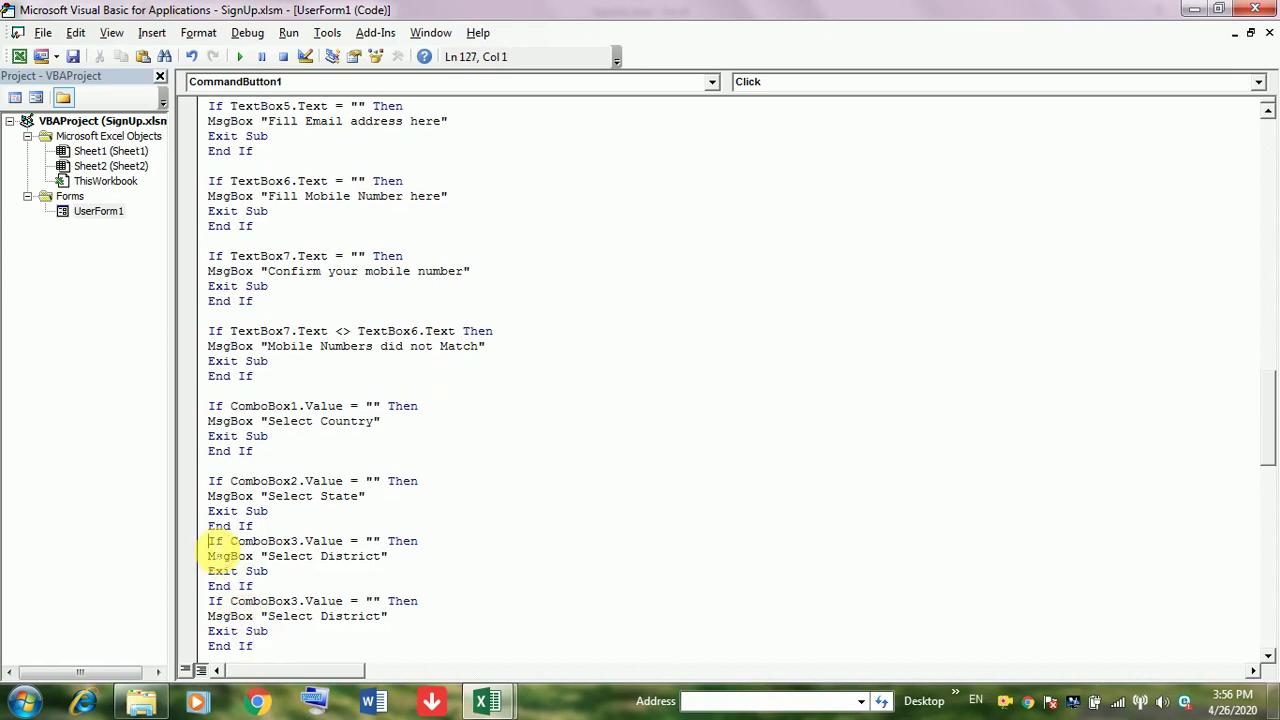
pyautogui.press('Return')
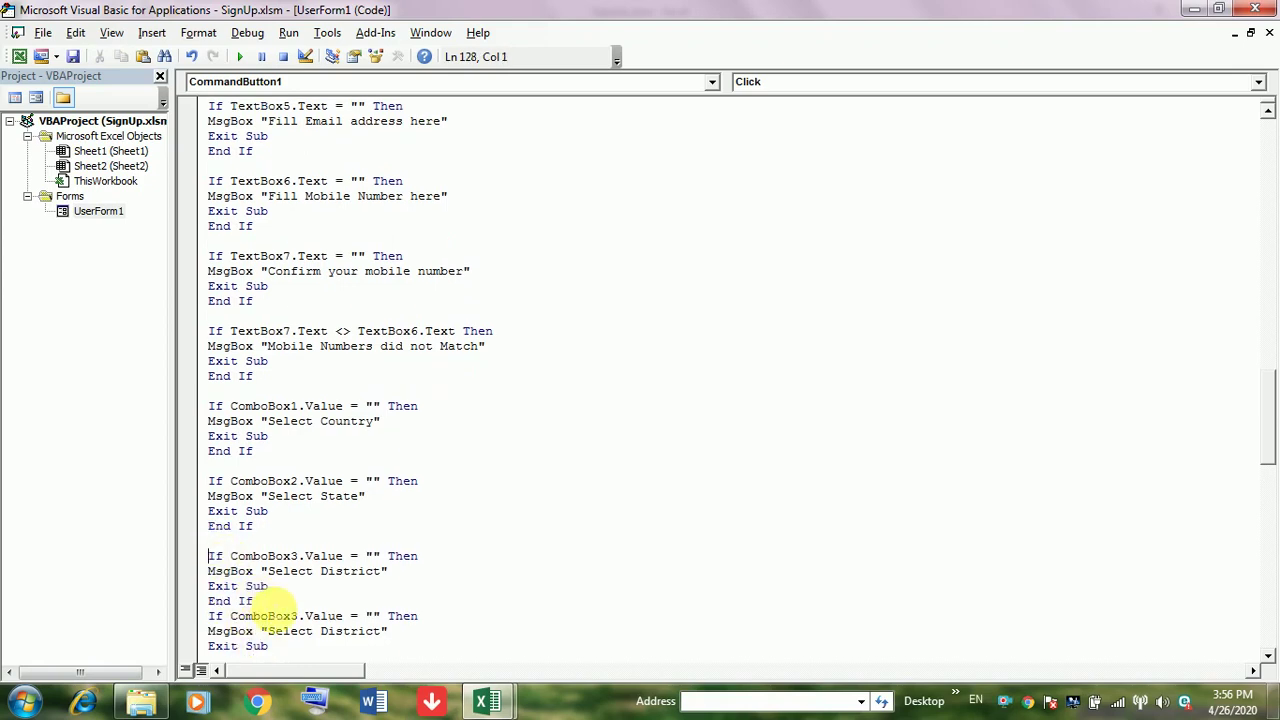
pyautogui.click(254, 601)
pyautogui.press('Return')
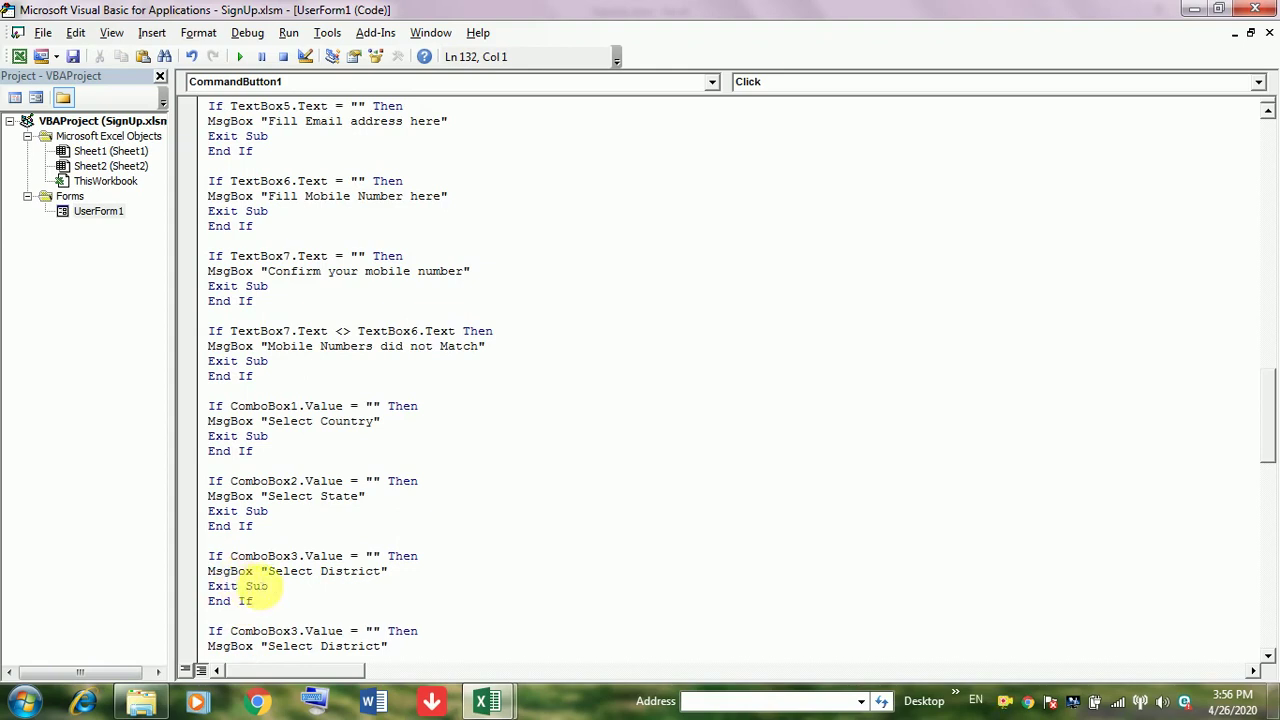
# Change the last copy to a ComboBox4 check with the message 'Select City'.
pyautogui.press('BackSpace')
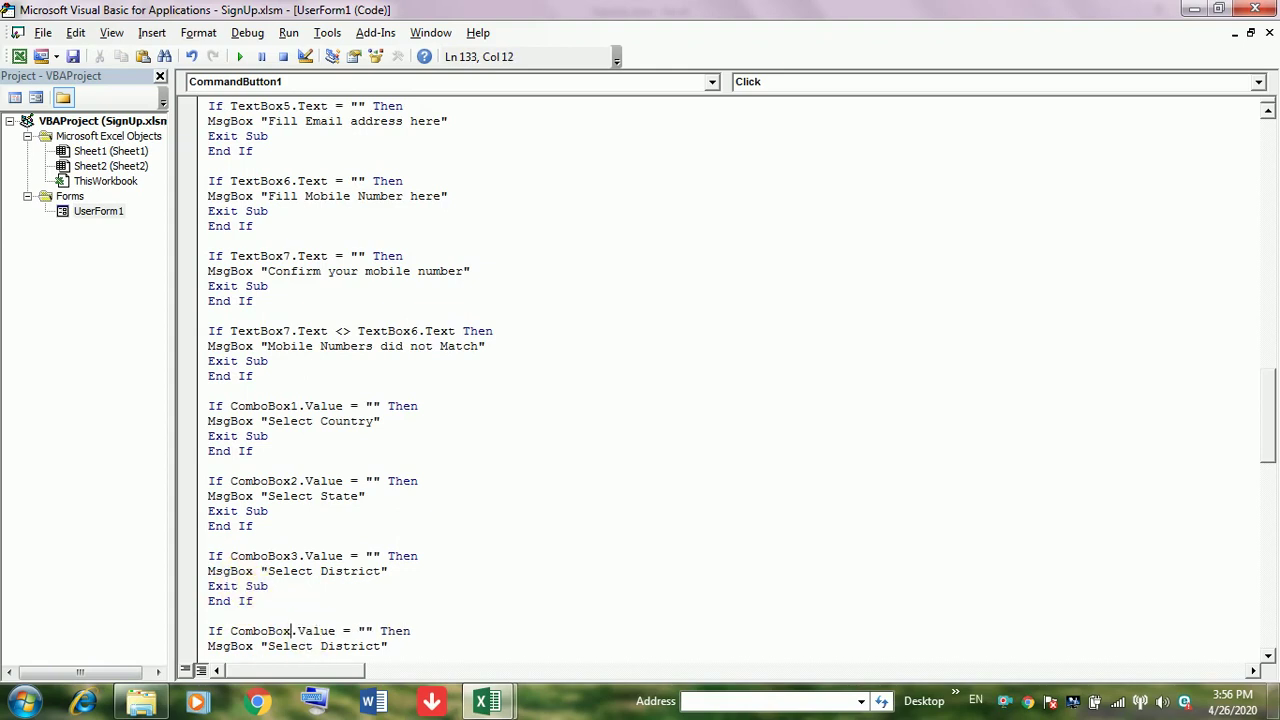
pyautogui.write('4')
pyautogui.scroll(-1, 386, 651)
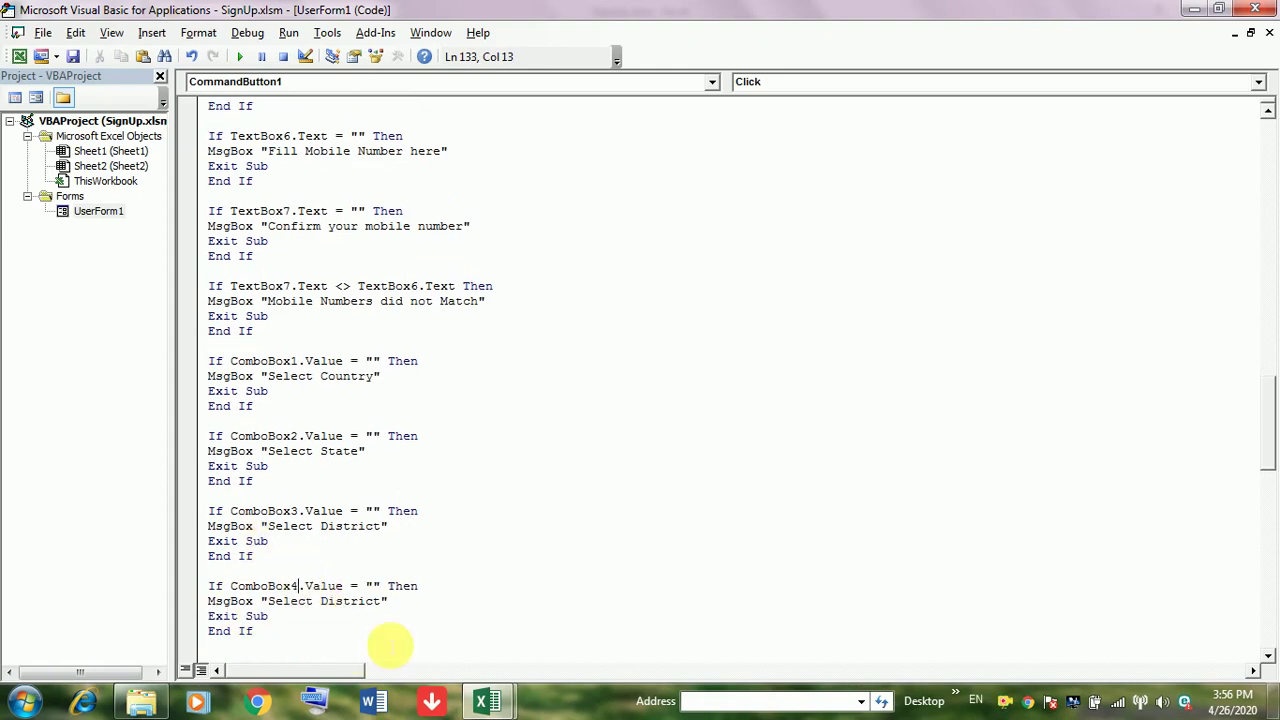
pyautogui.press('BackSpace')
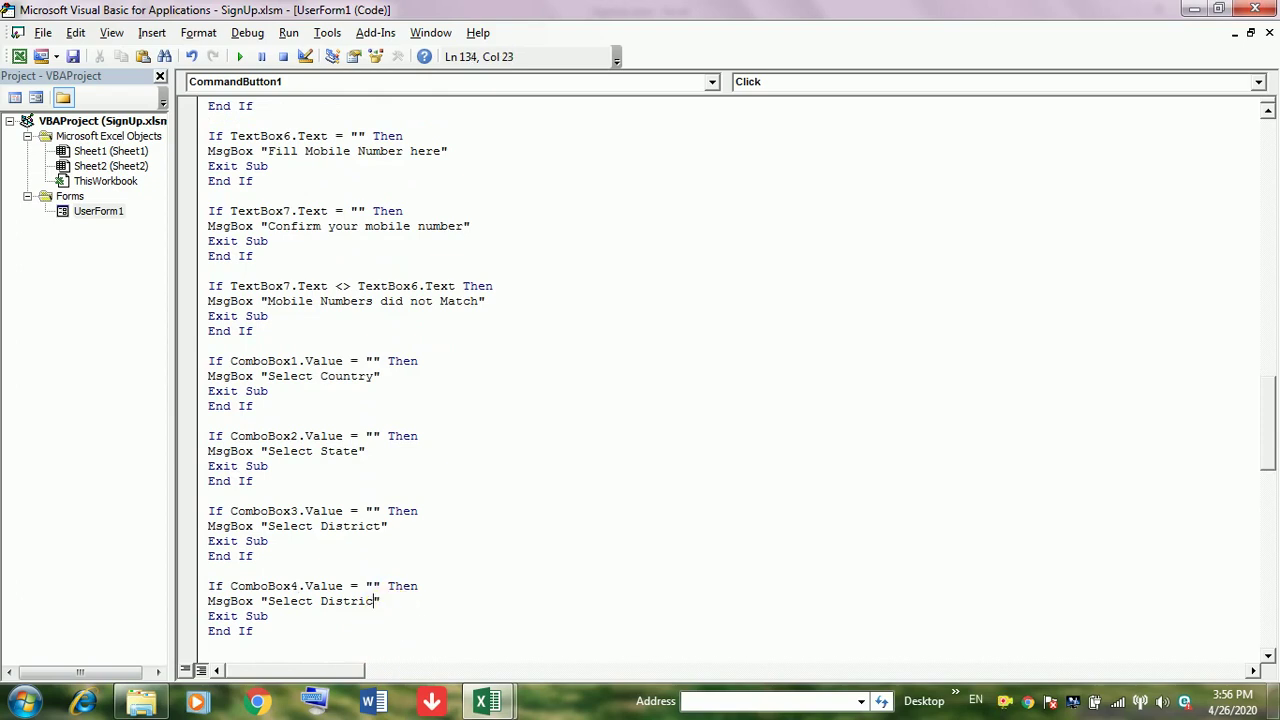
pyautogui.press('BackSpace')
pyautogui.press('BackSpace')
pyautogui.press('BackSpace')
pyautogui.write('ty')
pyautogui.click(337, 649)
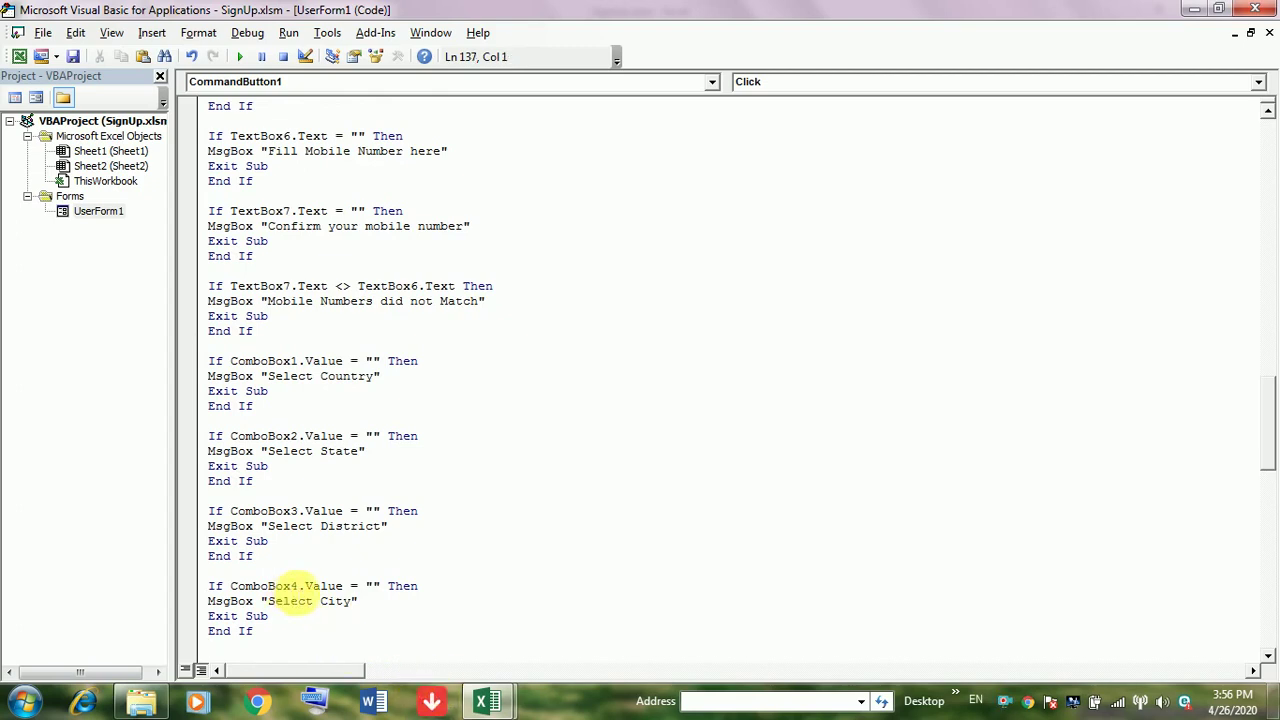
pyautogui.moveTo(230, 587); pyautogui.dragTo(298, 589)
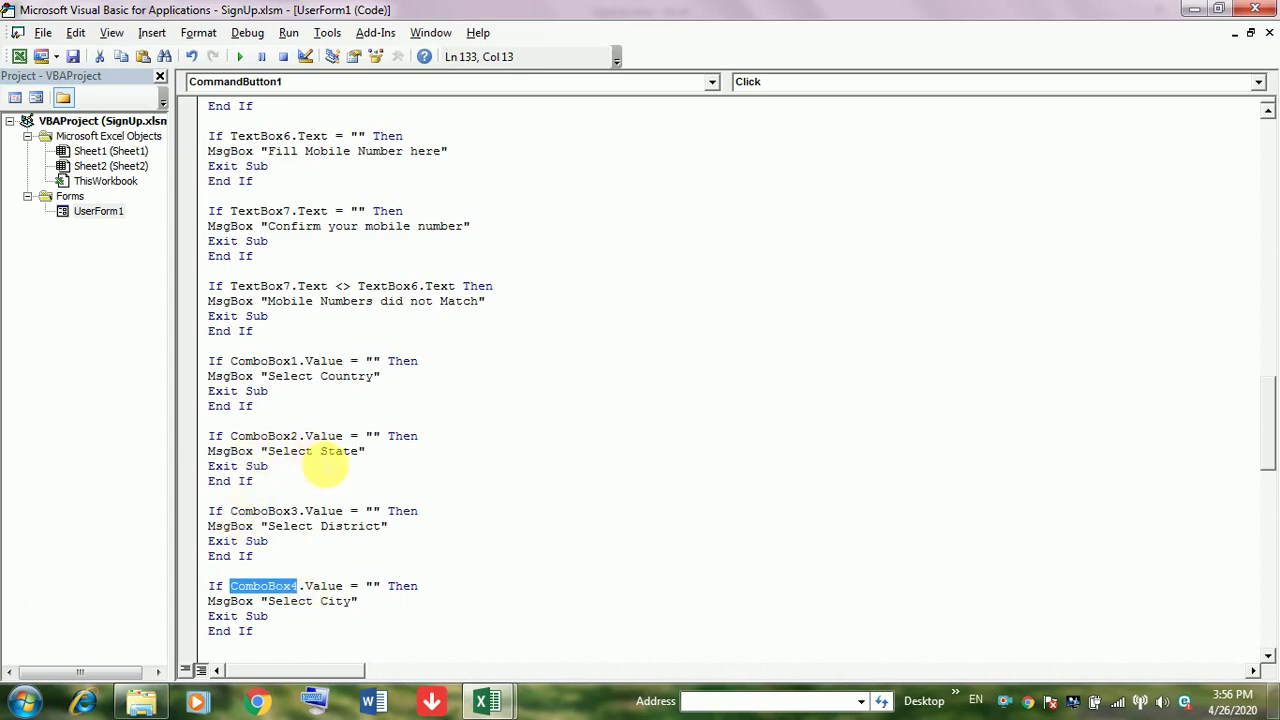
# Save the workbook with the new validation checks, accepting the save warning.
pyautogui.click(238, 362)
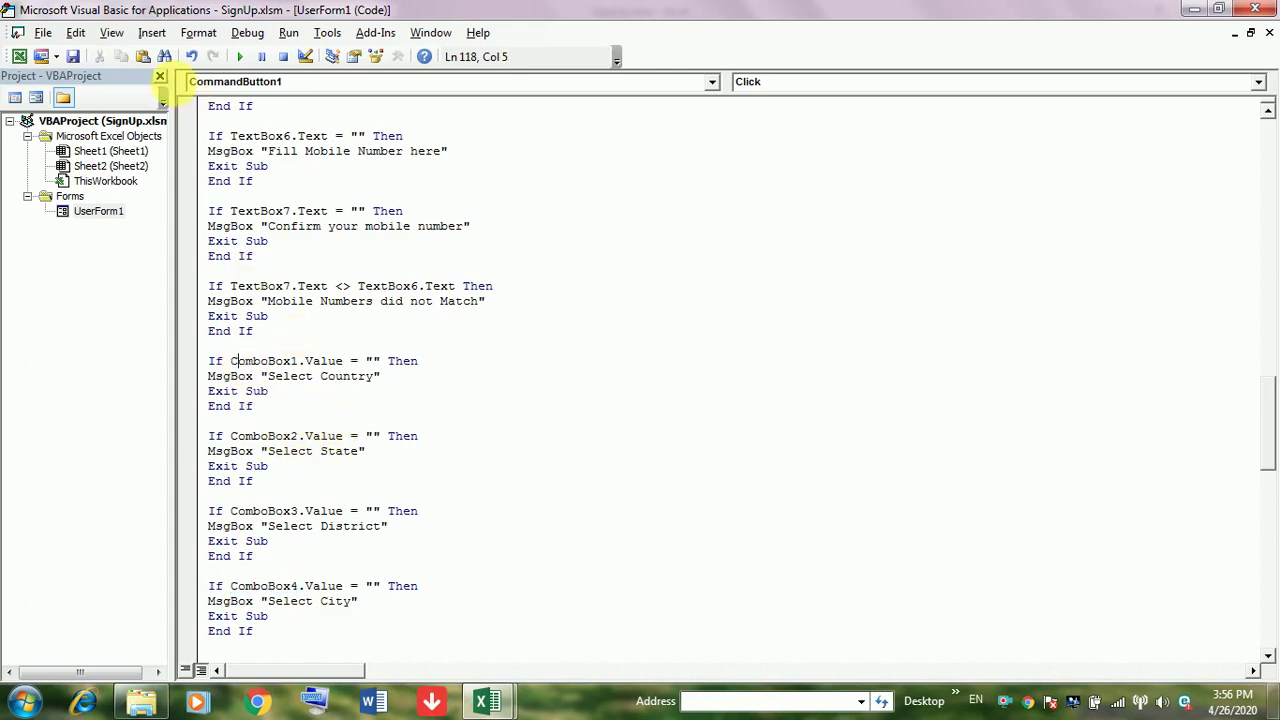
pyautogui.click(74, 57)
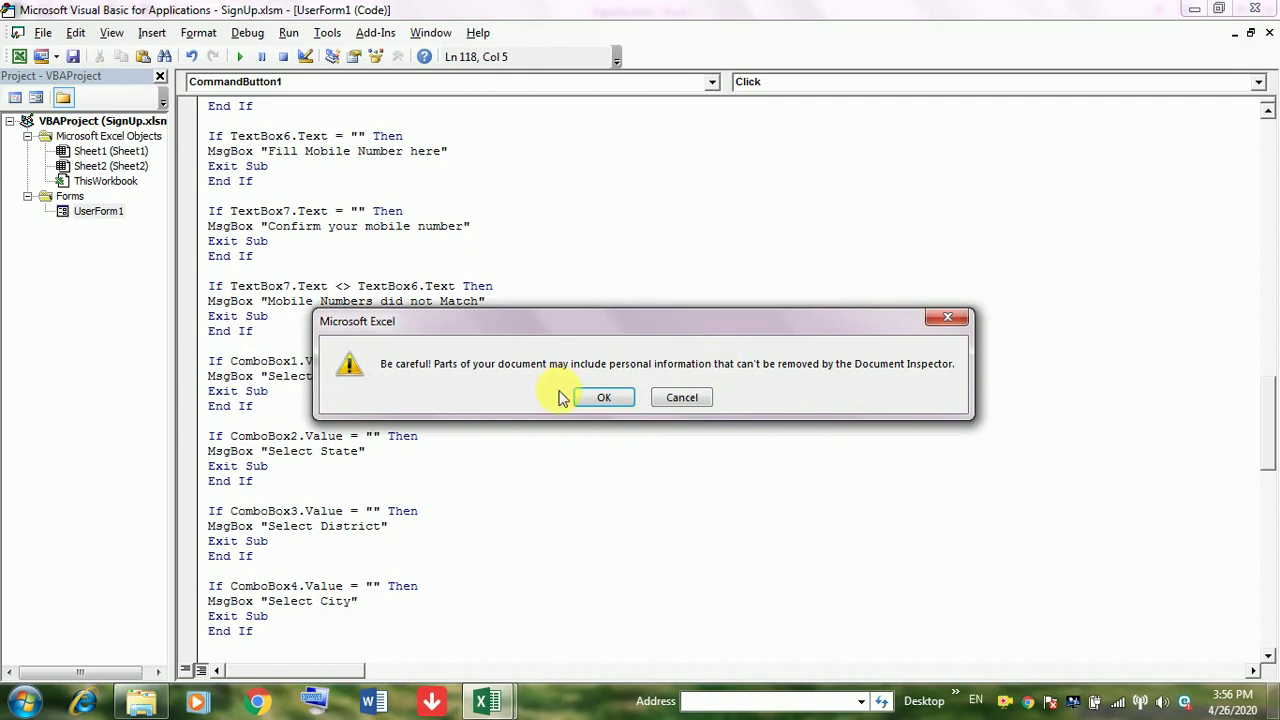
pyautogui.click(597, 398)
# Confirm in Properties that the Country combobox on the form is ComboBox1.
pyautogui.doubleClick(98, 211)
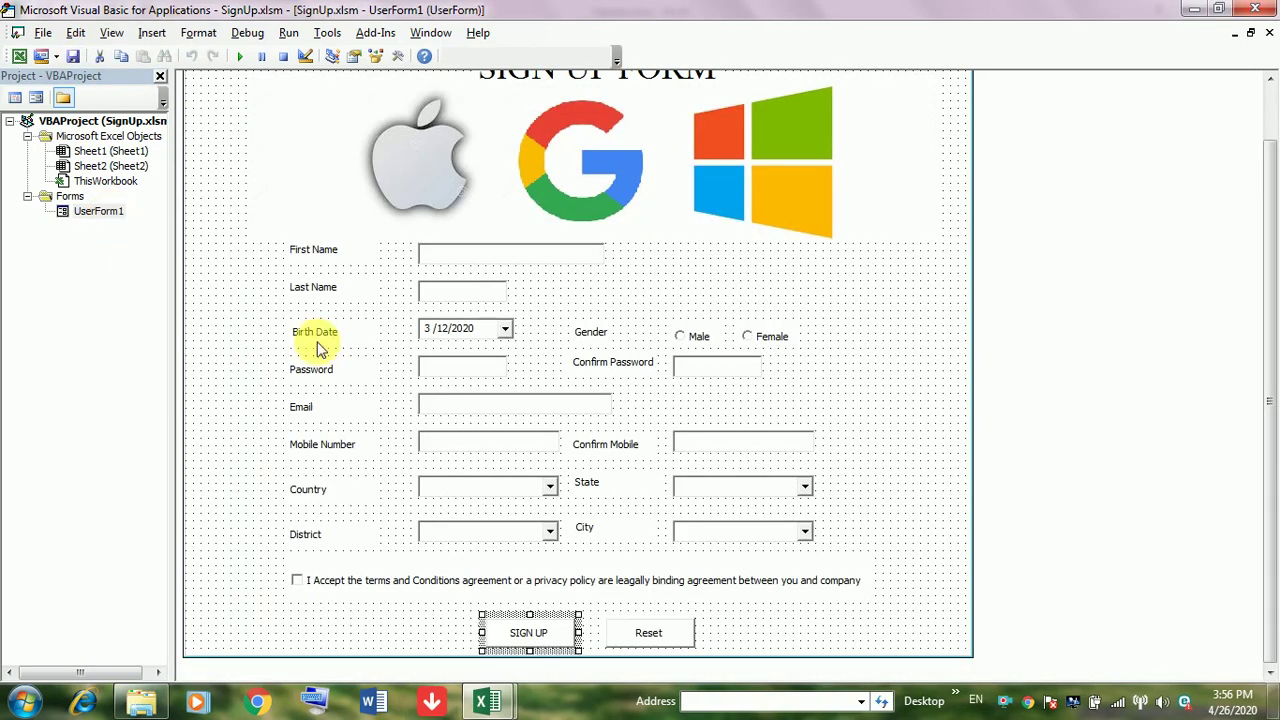
pyautogui.click(440, 496)
pyautogui.rightClick(449, 489)
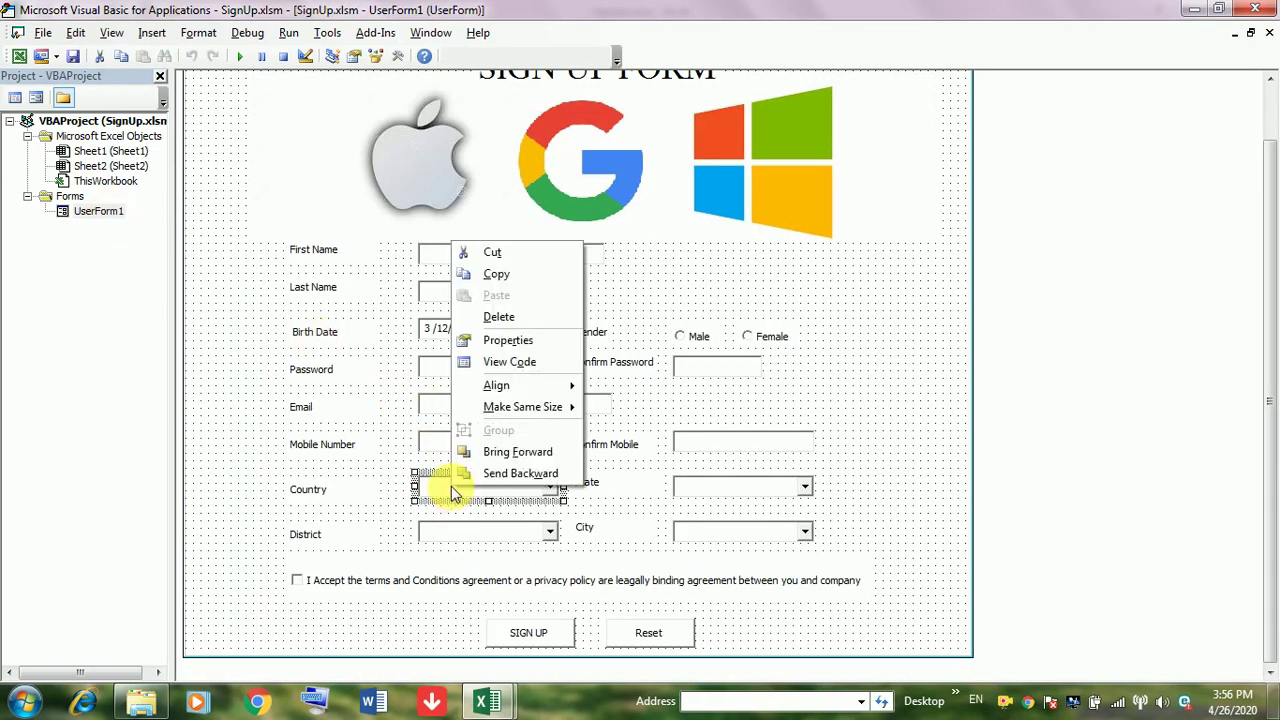
pyautogui.click(505, 340)
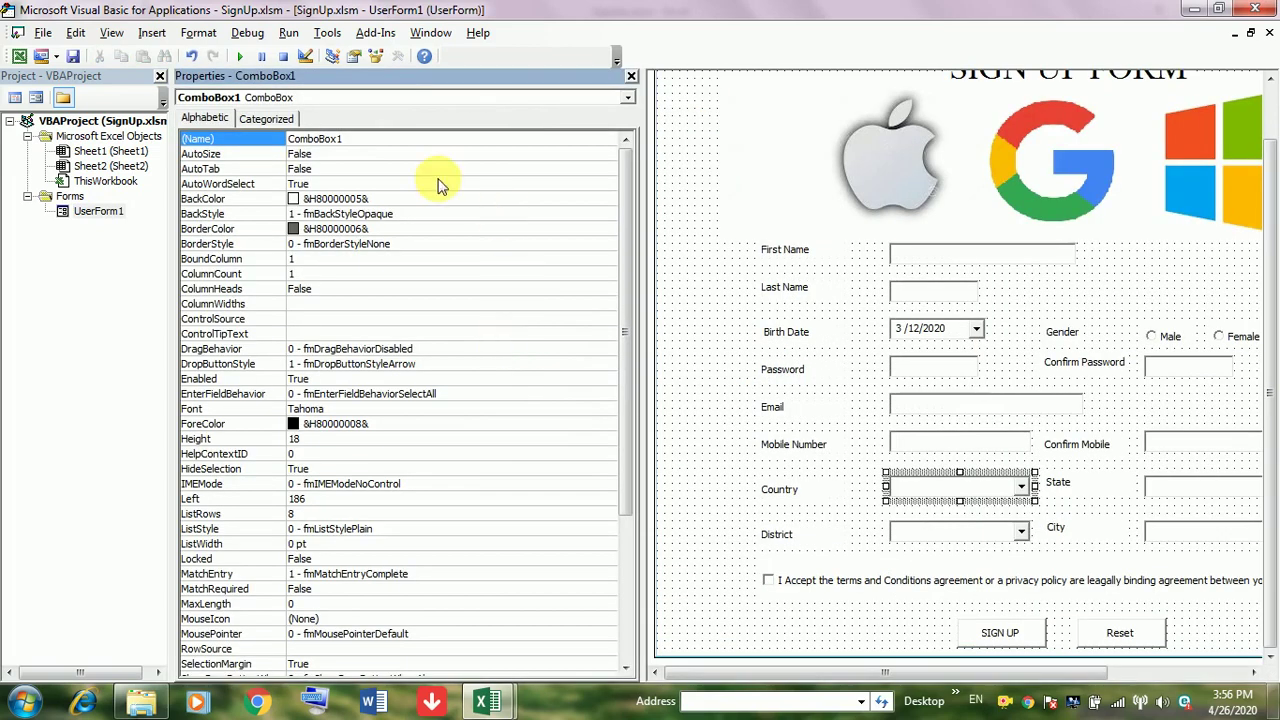
pyautogui.doubleClick(330, 139)
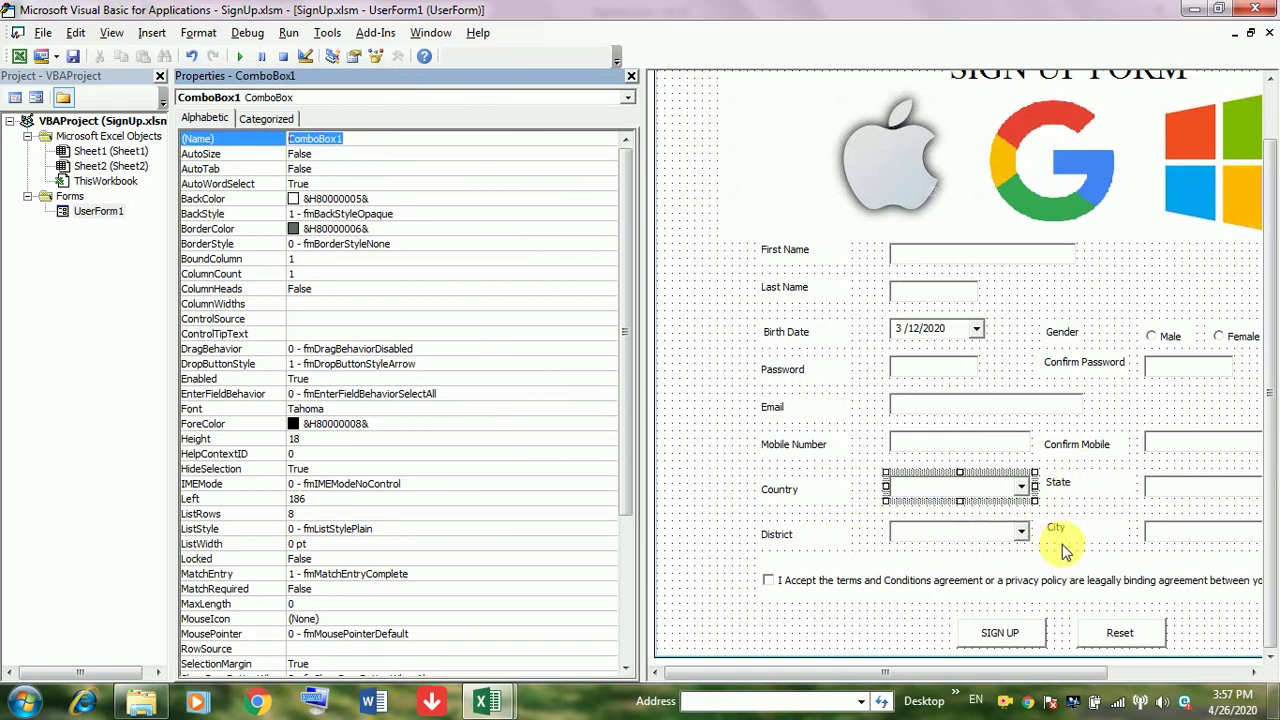
pyautogui.click(632, 78)
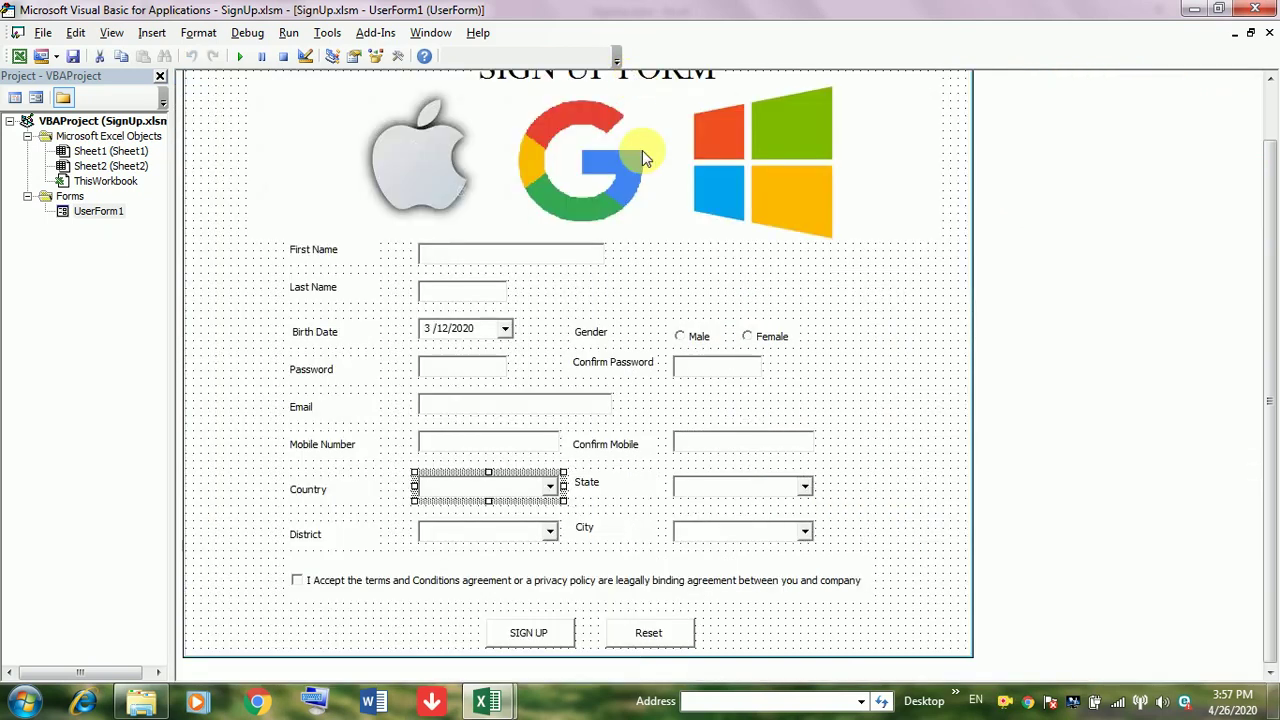
# Remove the blank lines above 'Userform Validation ends here' in the SIGN UP button's code.
pyautogui.doubleClick(545, 636)
pyautogui.scroll(-3, 490, 480)
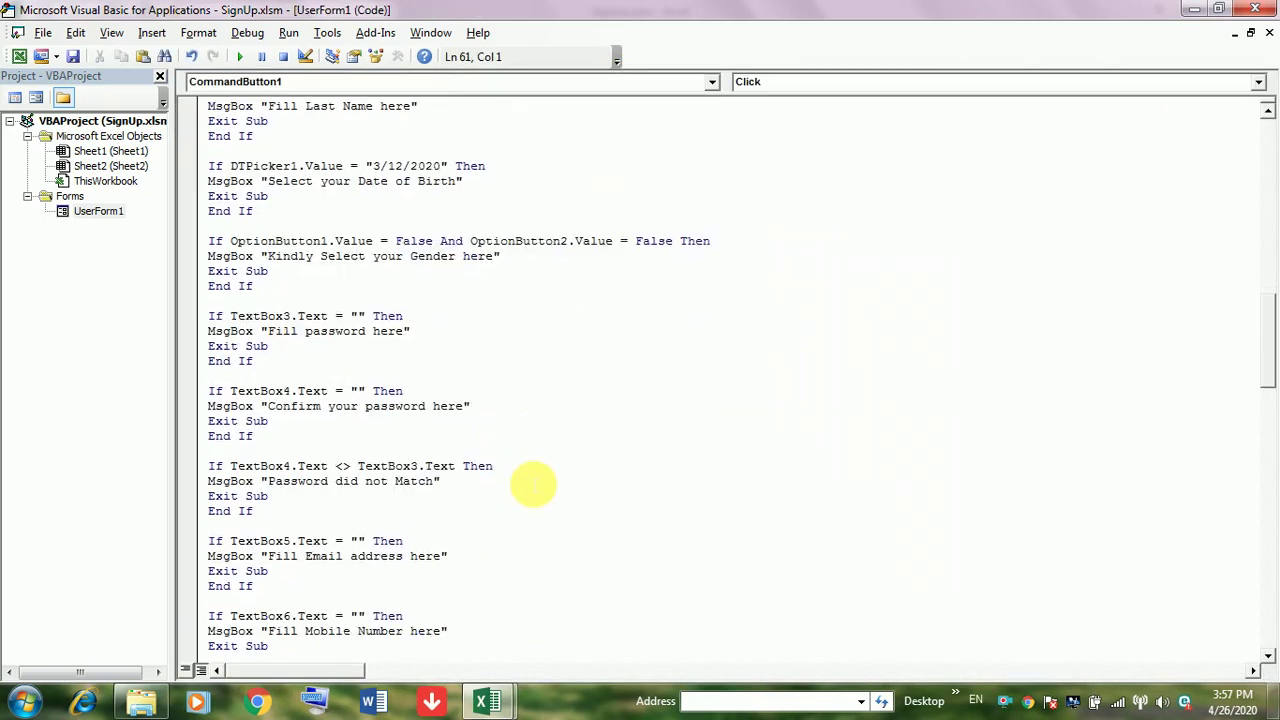
pyautogui.scroll(-3, 530, 487)
pyautogui.scroll(-6, 533, 485)
pyautogui.scroll(-3, 533, 485)
pyautogui.scroll(-2, 533, 485)
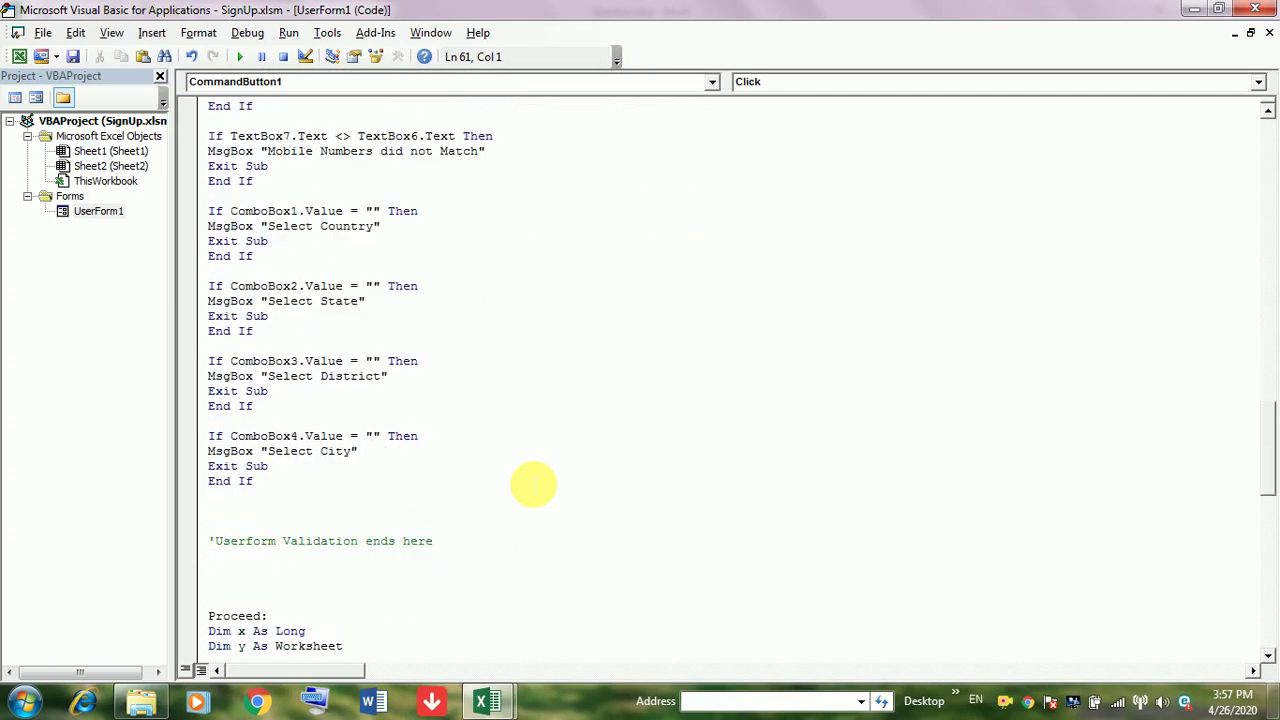
pyautogui.click(210, 541)
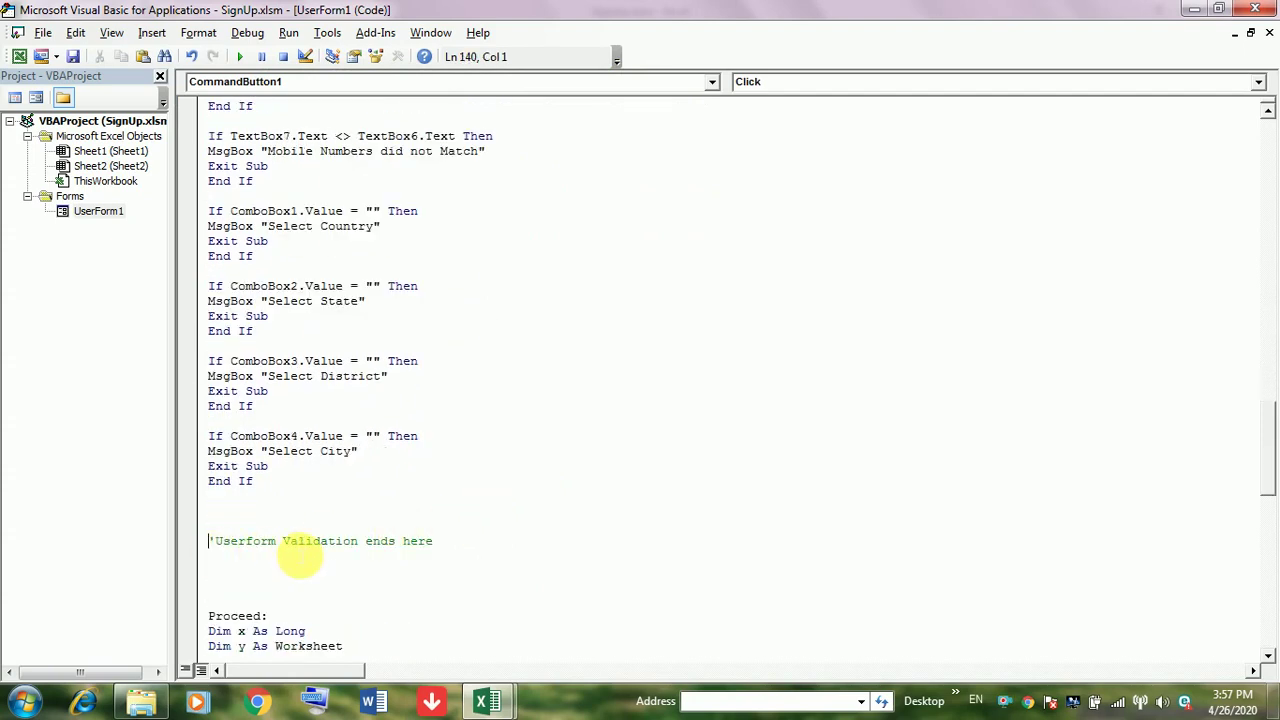
pyautogui.press('BackSpace')
pyautogui.press('BackSpace')
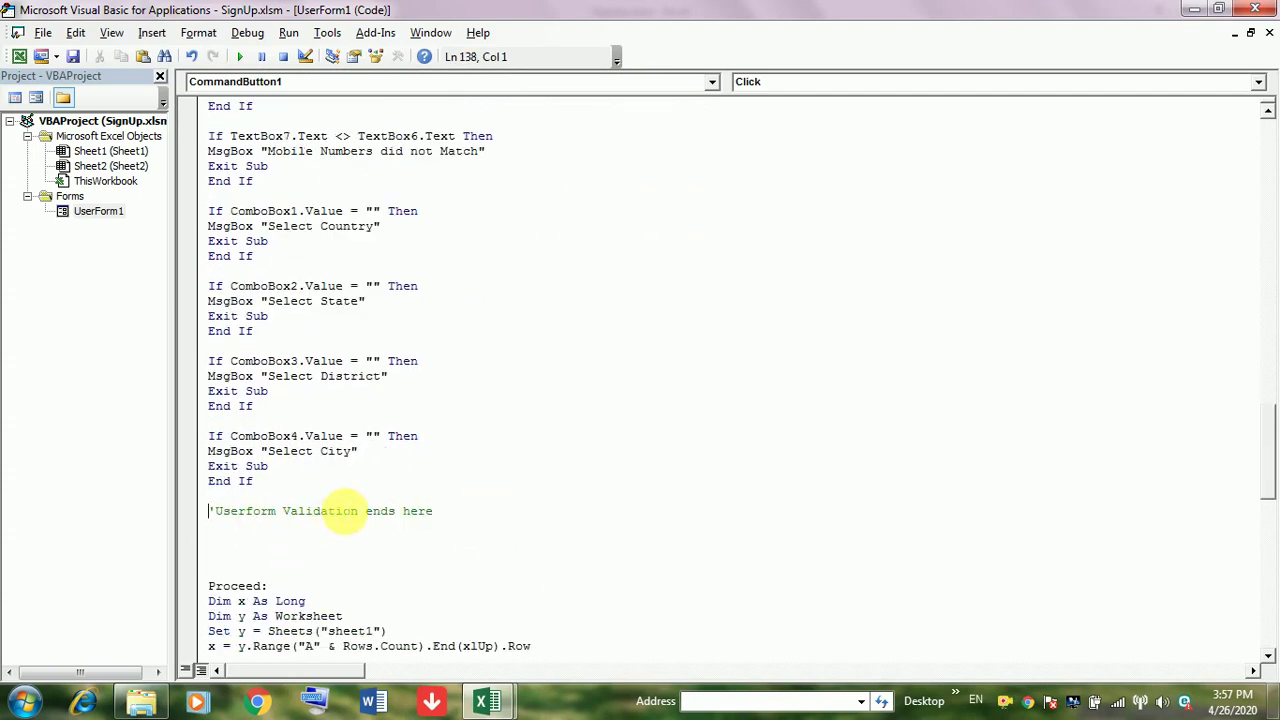
# Run the sign-up UserForm to test it.
pyautogui.scroll(3, 509, 472)
pyautogui.scroll(5, 509, 472)
pyautogui.scroll(4, 509, 472)
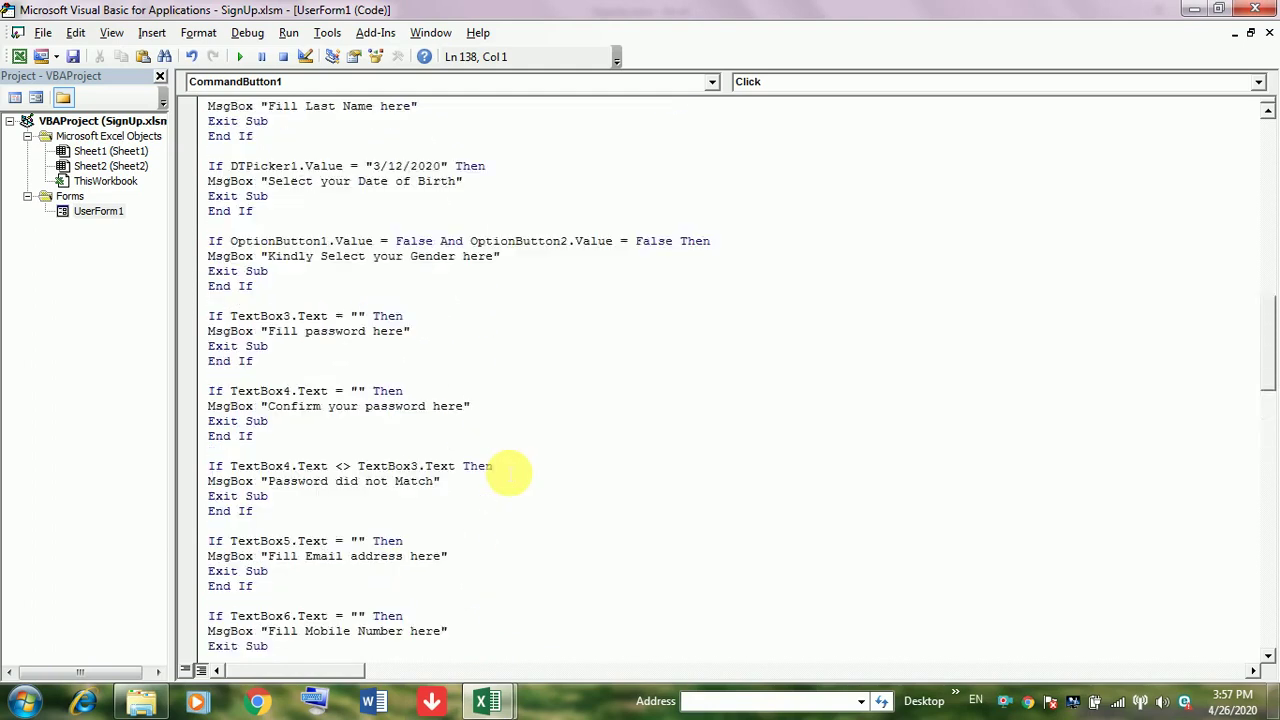
pyautogui.scroll(3, 509, 472)
pyautogui.scroll(5, 509, 472)
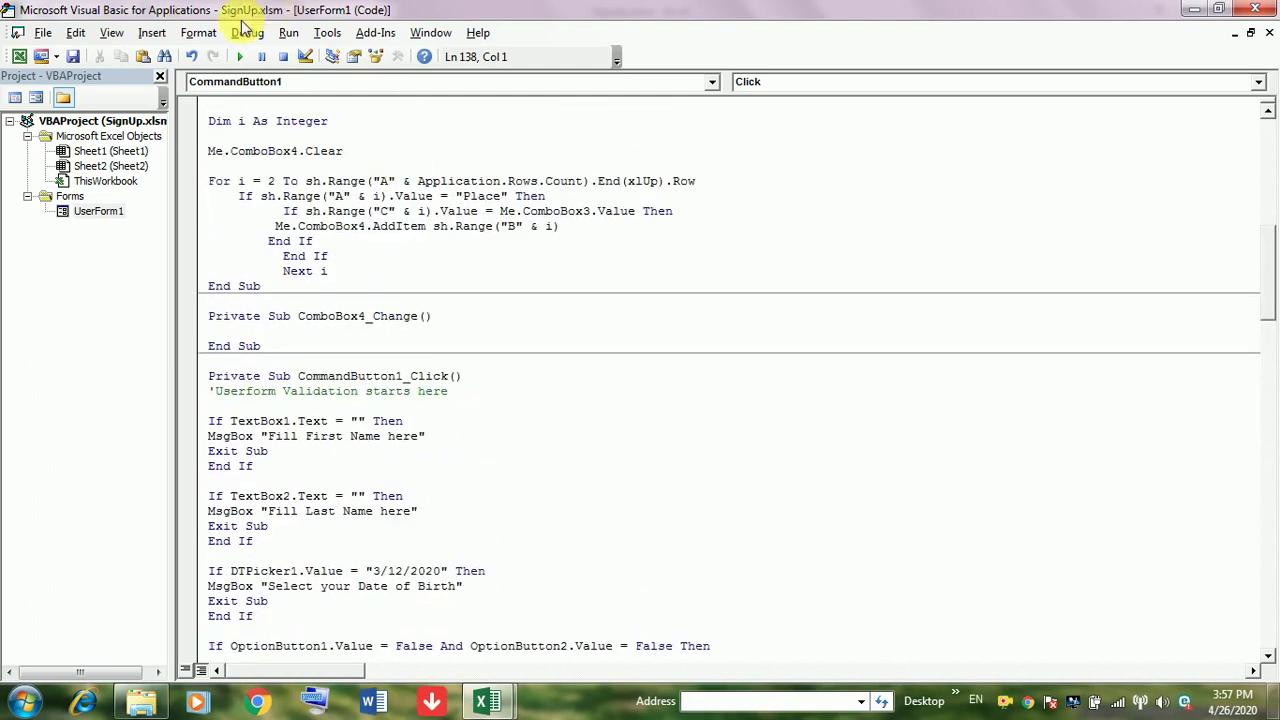
pyautogui.click(240, 57)
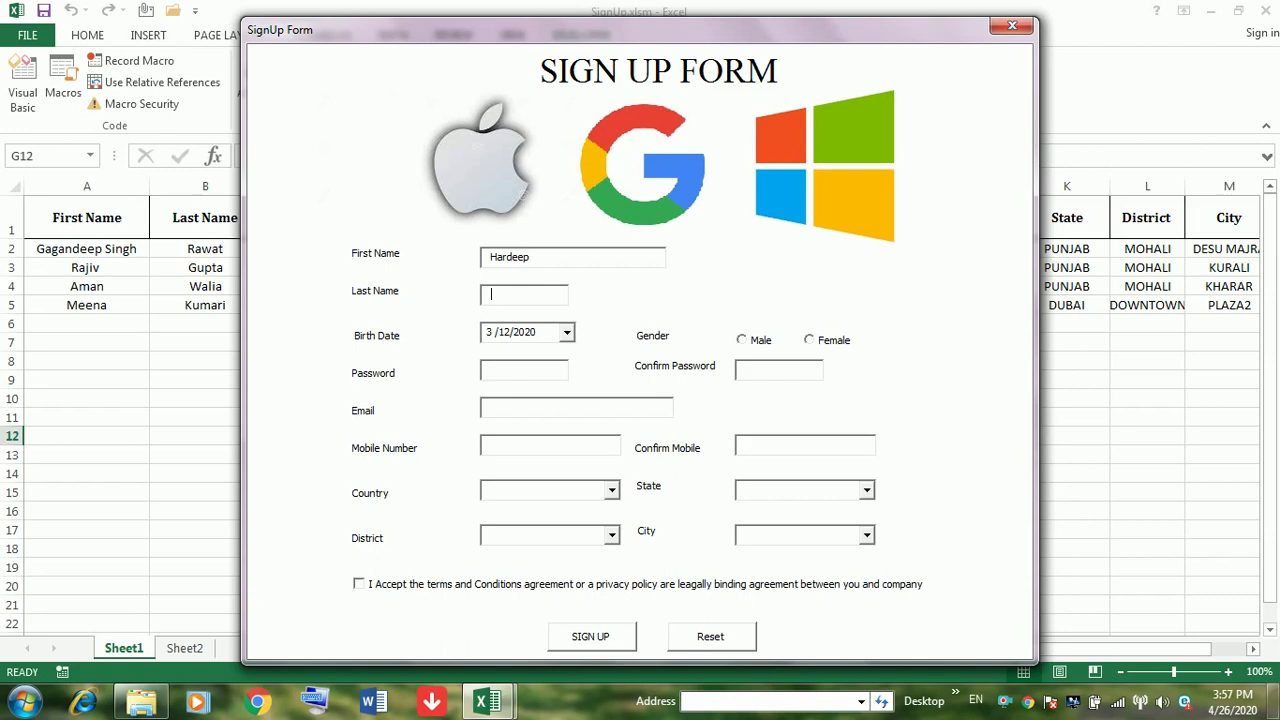
# Submit to trigger the missing last name warning, then enter the last name.
pyautogui.click(594, 640)
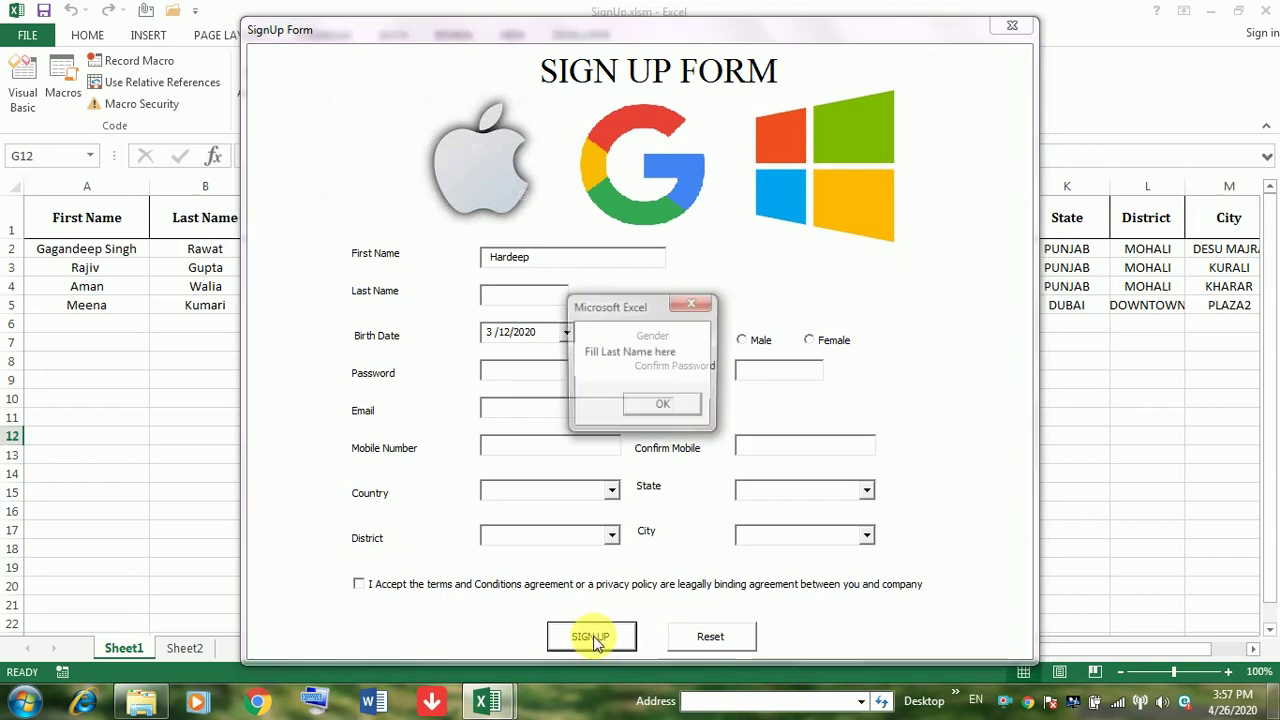
pyautogui.click(662, 404)
pyautogui.click(500, 294)
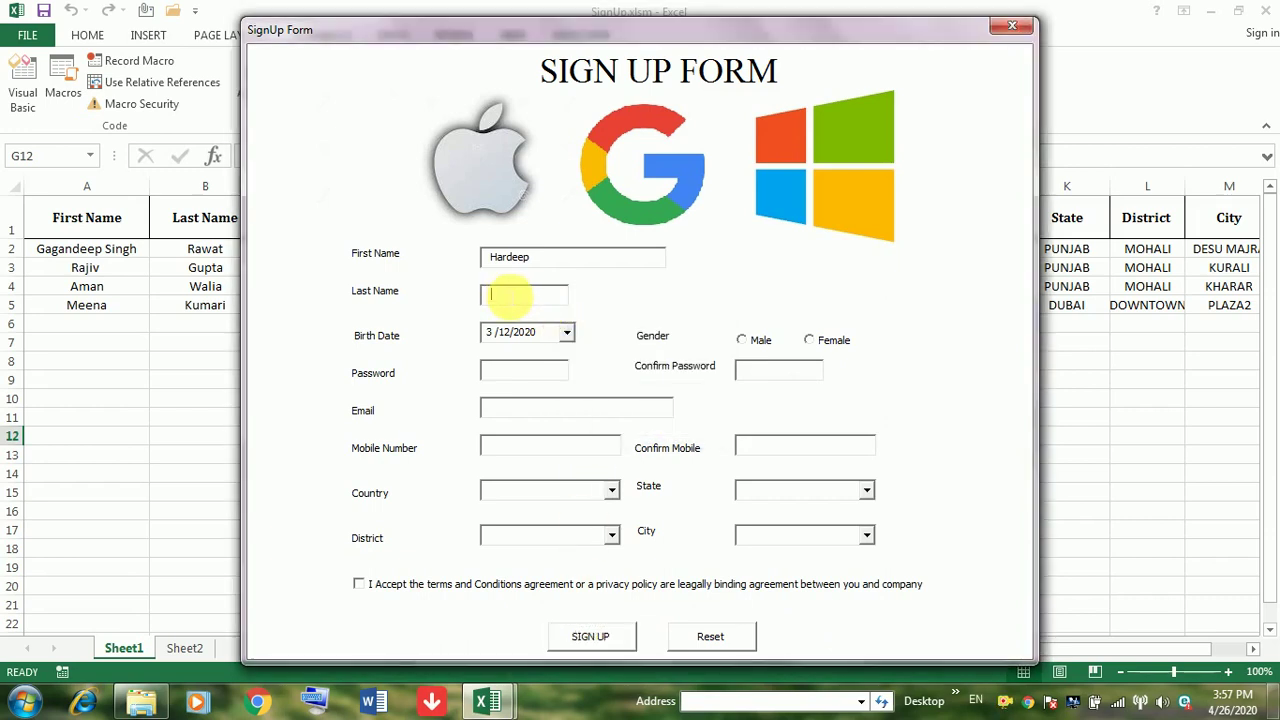
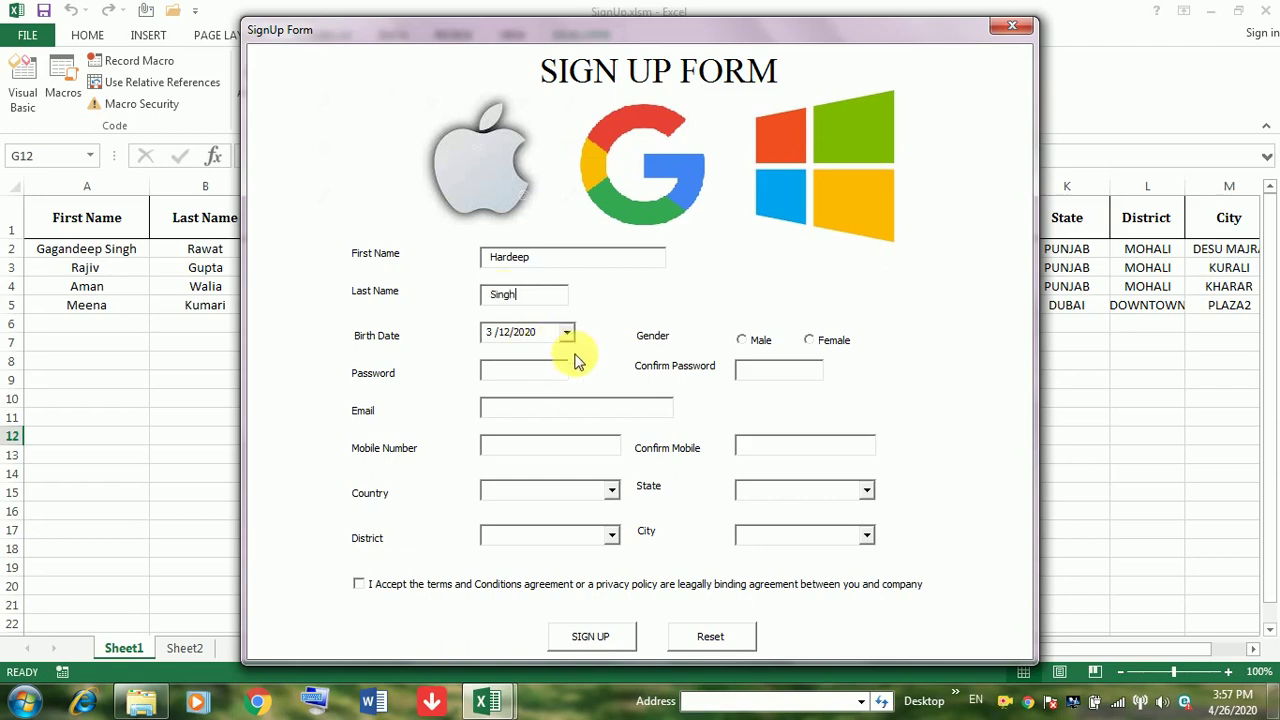
# After the date-of-birth warning, pick 3/13/1986 in the Birth Date calendar.
pyautogui.click(588, 636)
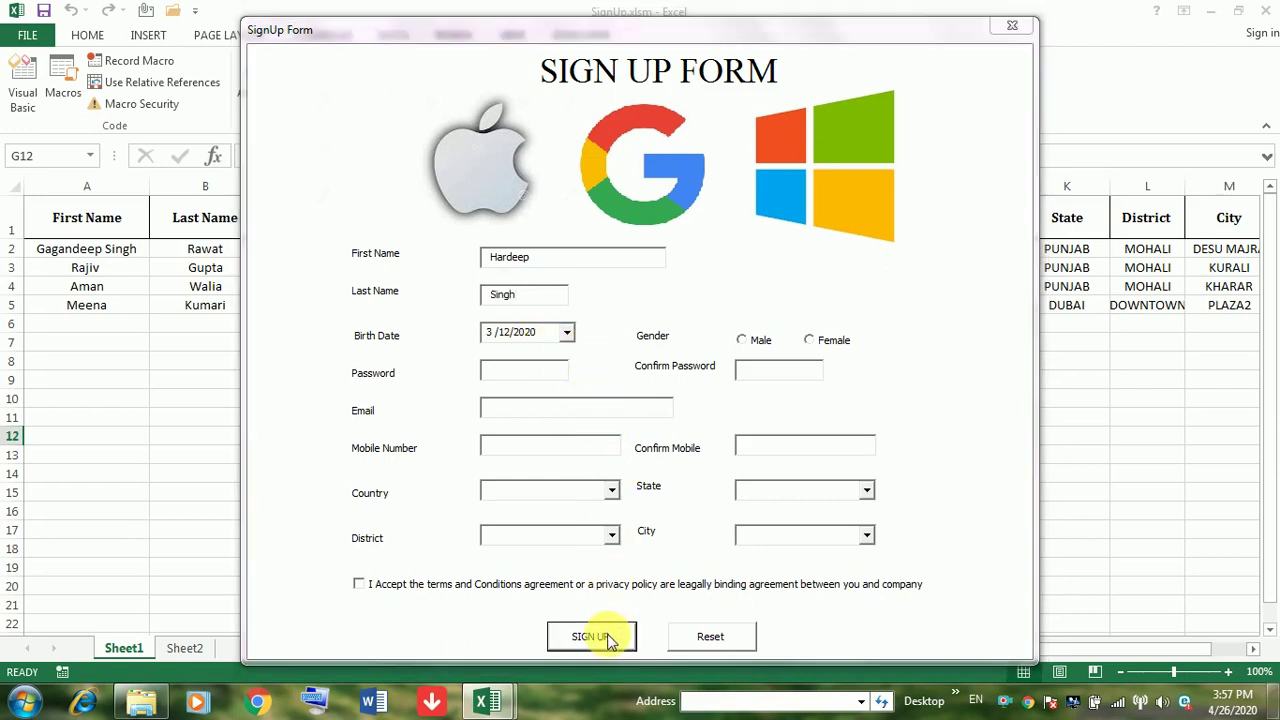
pyautogui.click(673, 406)
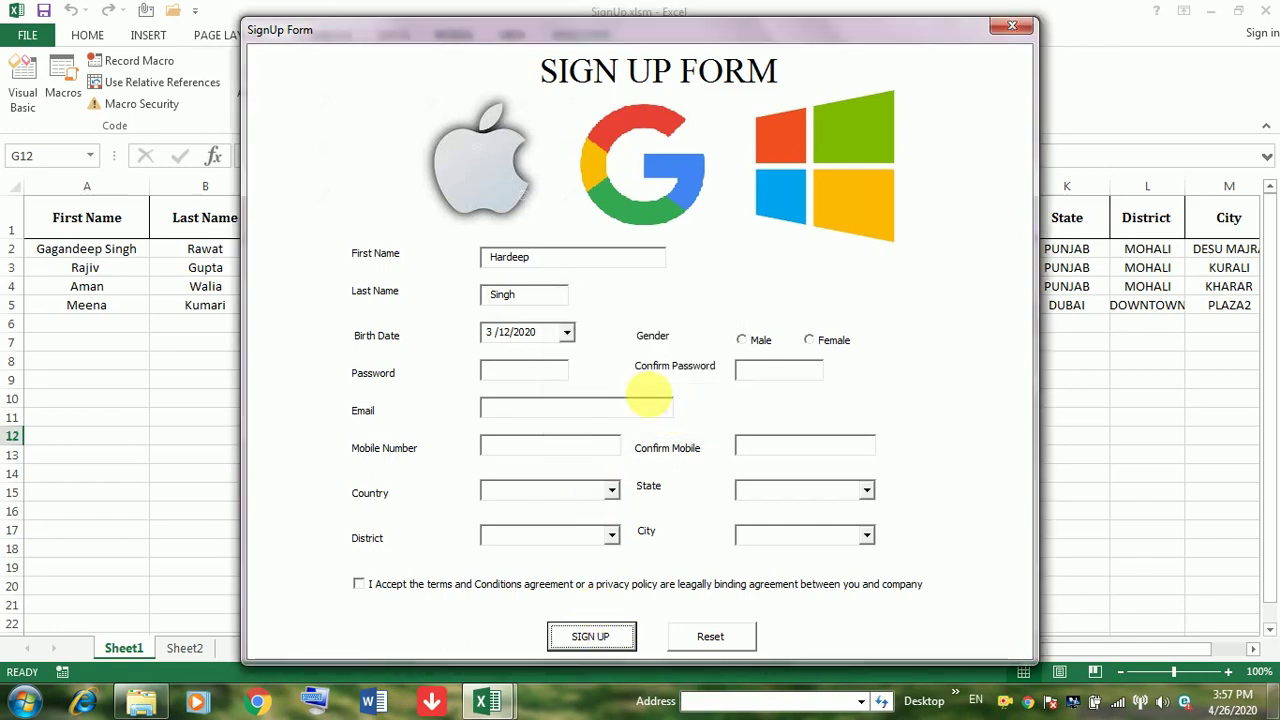
pyautogui.click(565, 333)
pyautogui.click(578, 358)
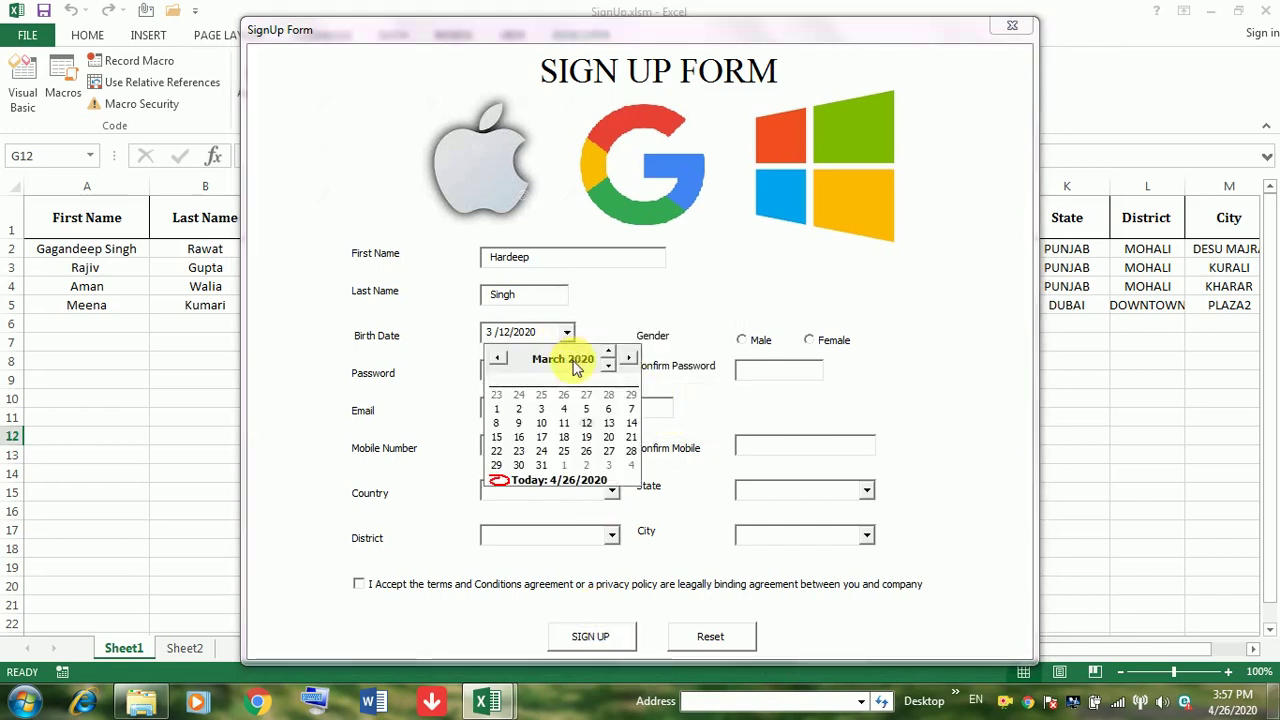
pyautogui.click(609, 367)
pyautogui.click(609, 367)
pyautogui.click(609, 367)
pyautogui.click(609, 367)
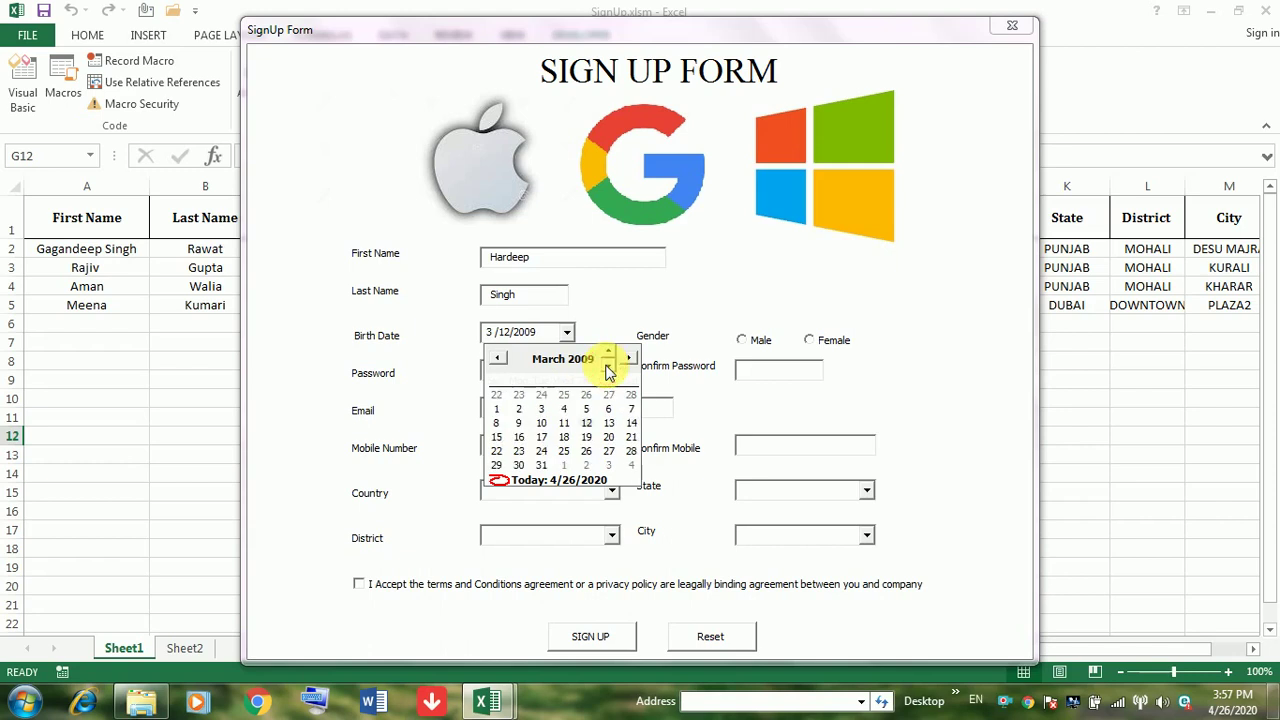
pyautogui.click(608, 367)
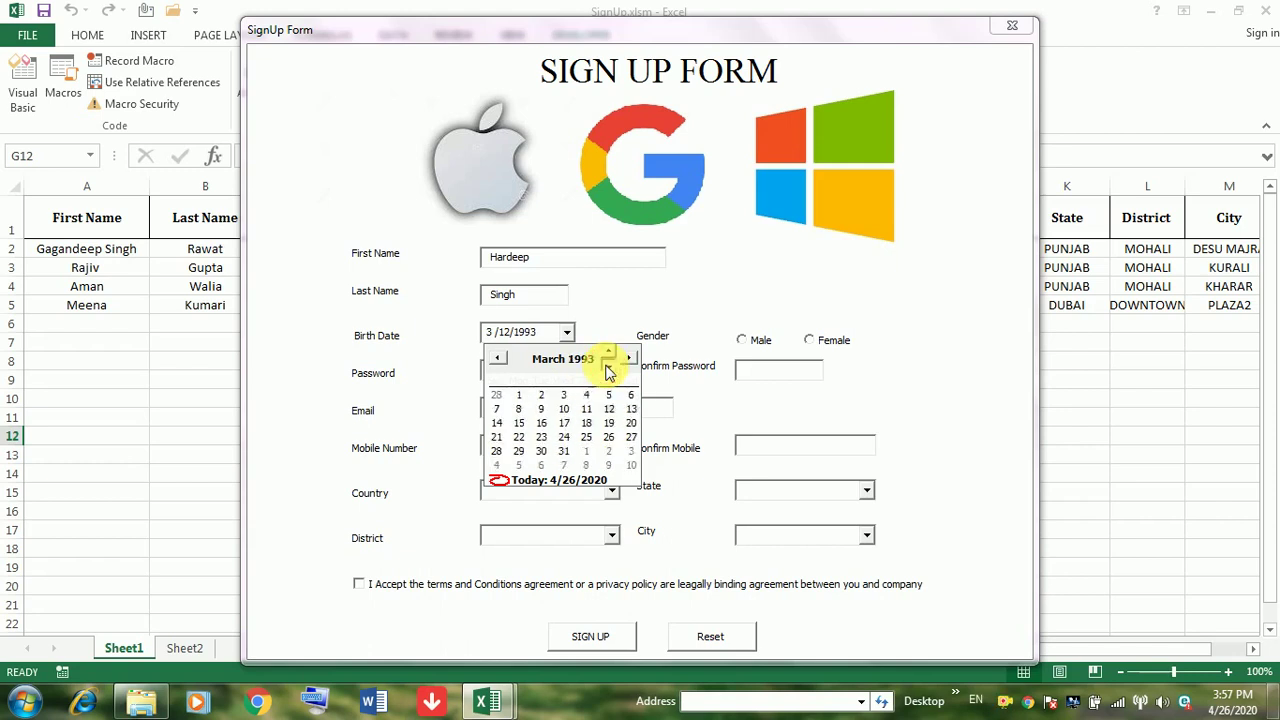
pyautogui.click(608, 367)
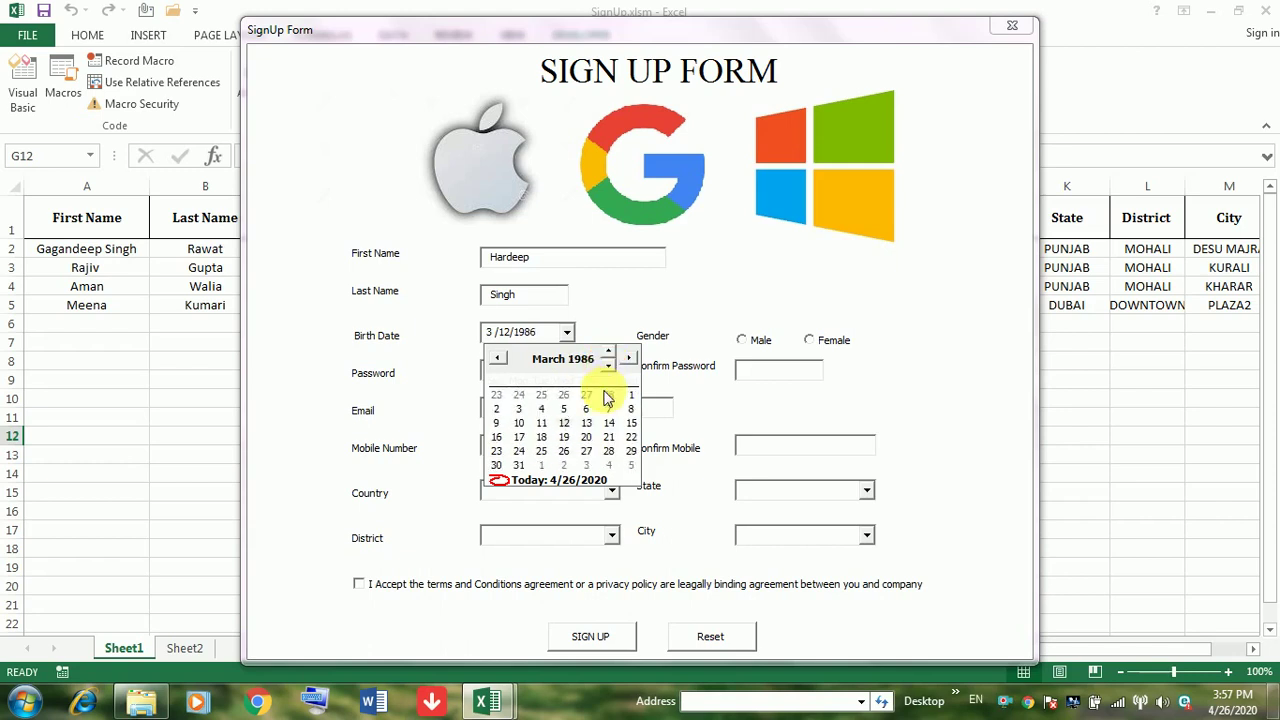
pyautogui.click(588, 423)
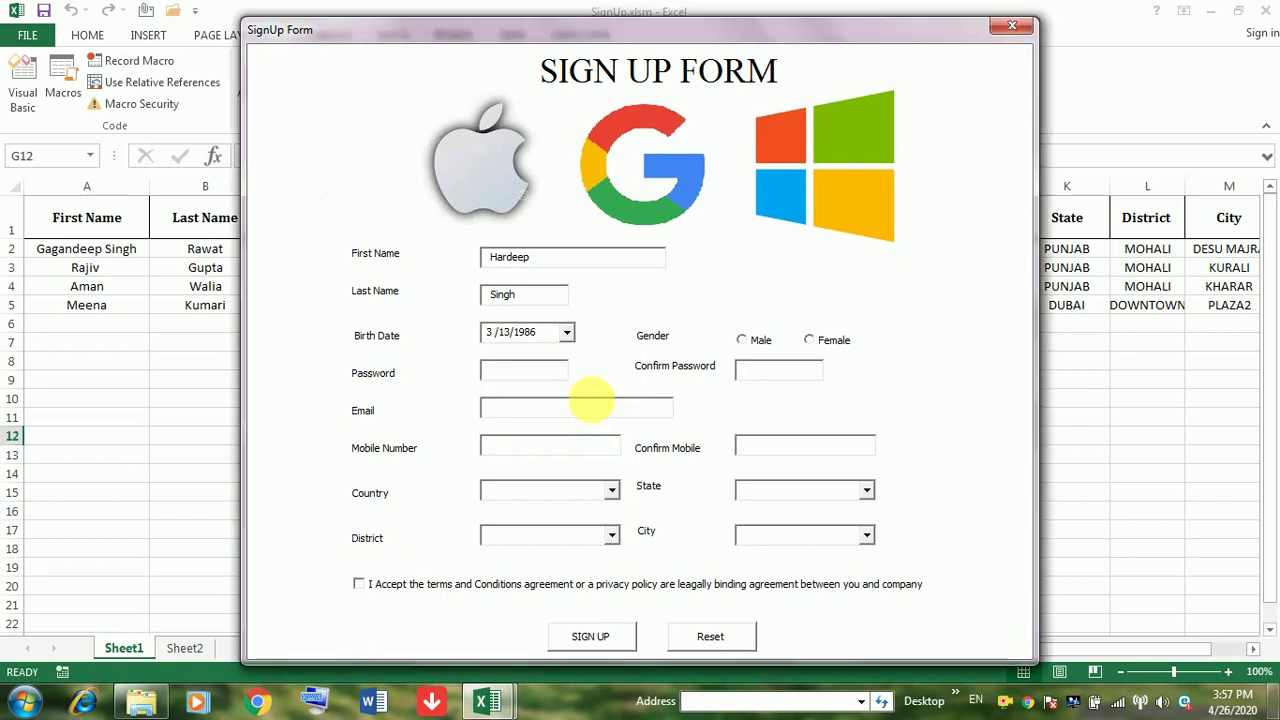
# After the gender warning, choose Male as the gender.
pyautogui.click(588, 637)
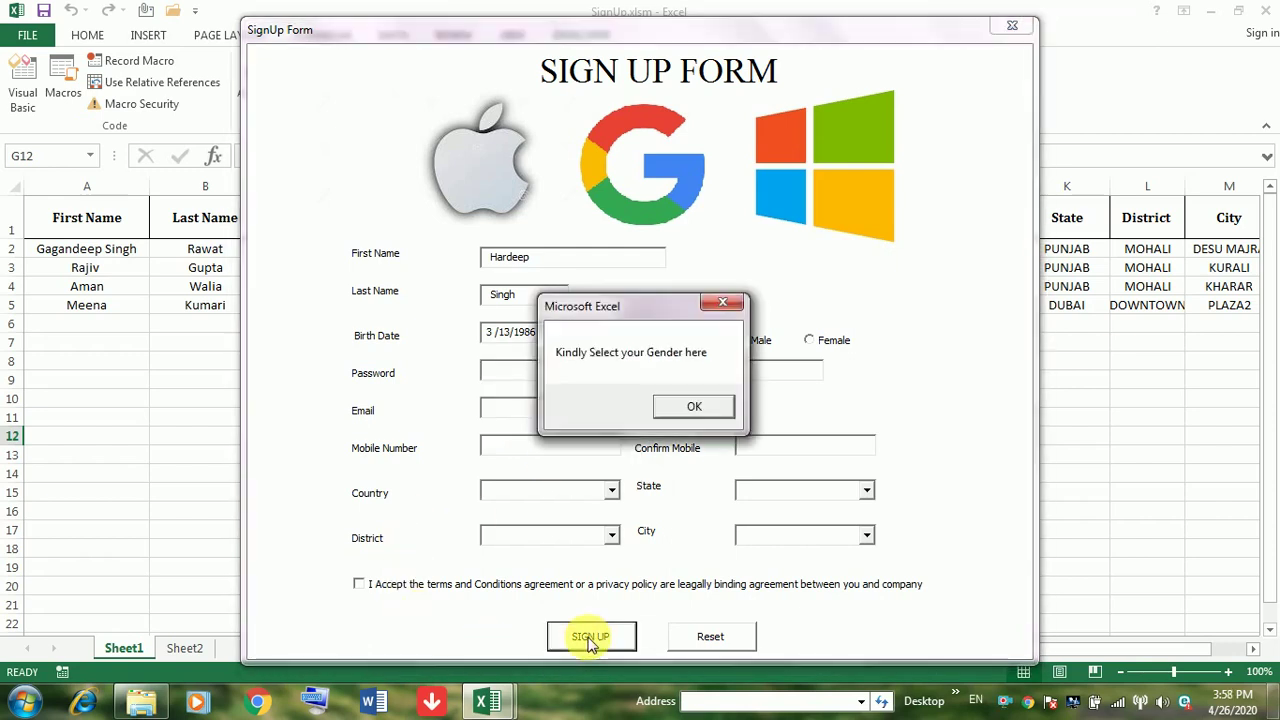
pyautogui.click(713, 414)
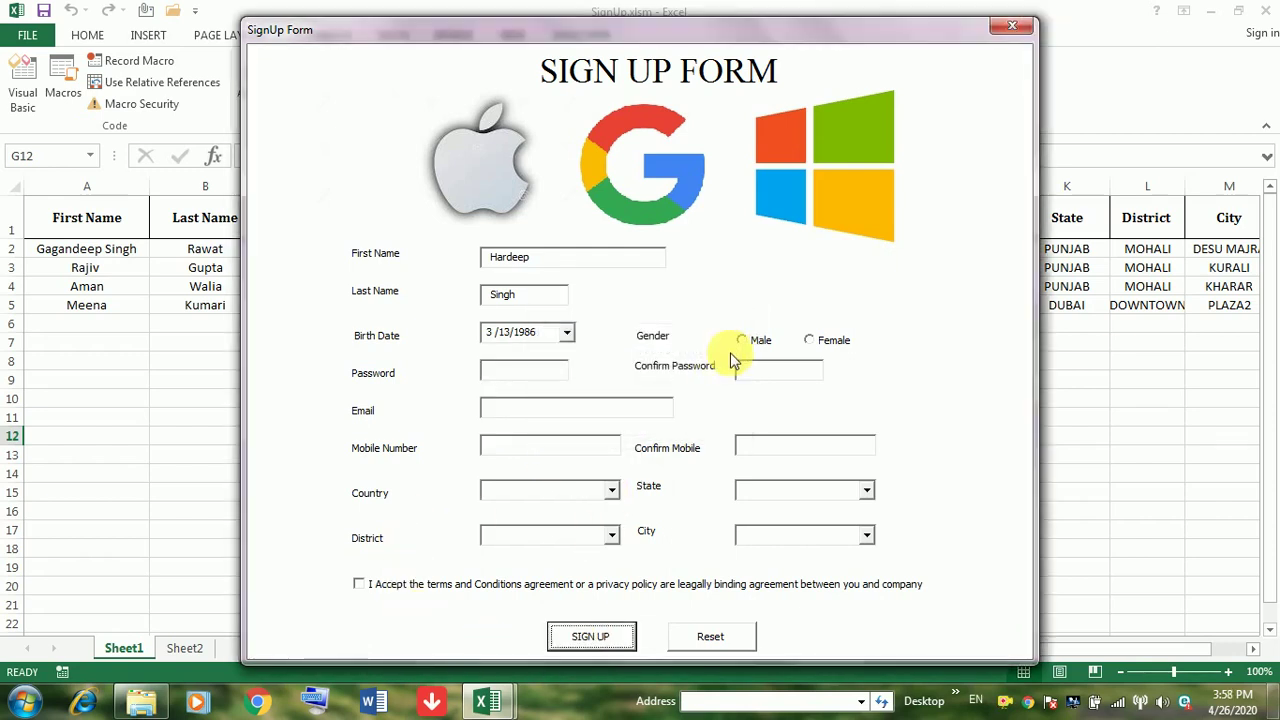
pyautogui.click(743, 341)
# Fill in Password and Confirm Password after their warnings, then submit to test matching.
pyautogui.click(585, 638)
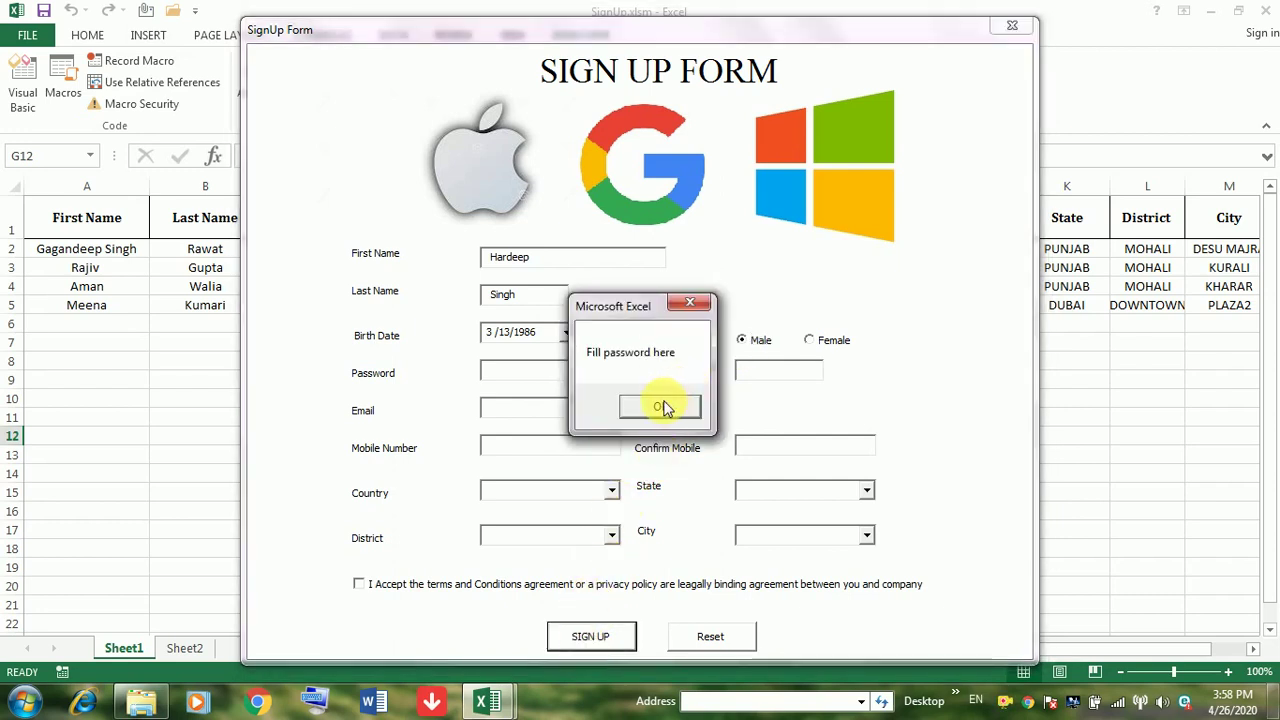
pyautogui.click(665, 407)
pyautogui.click(522, 373)
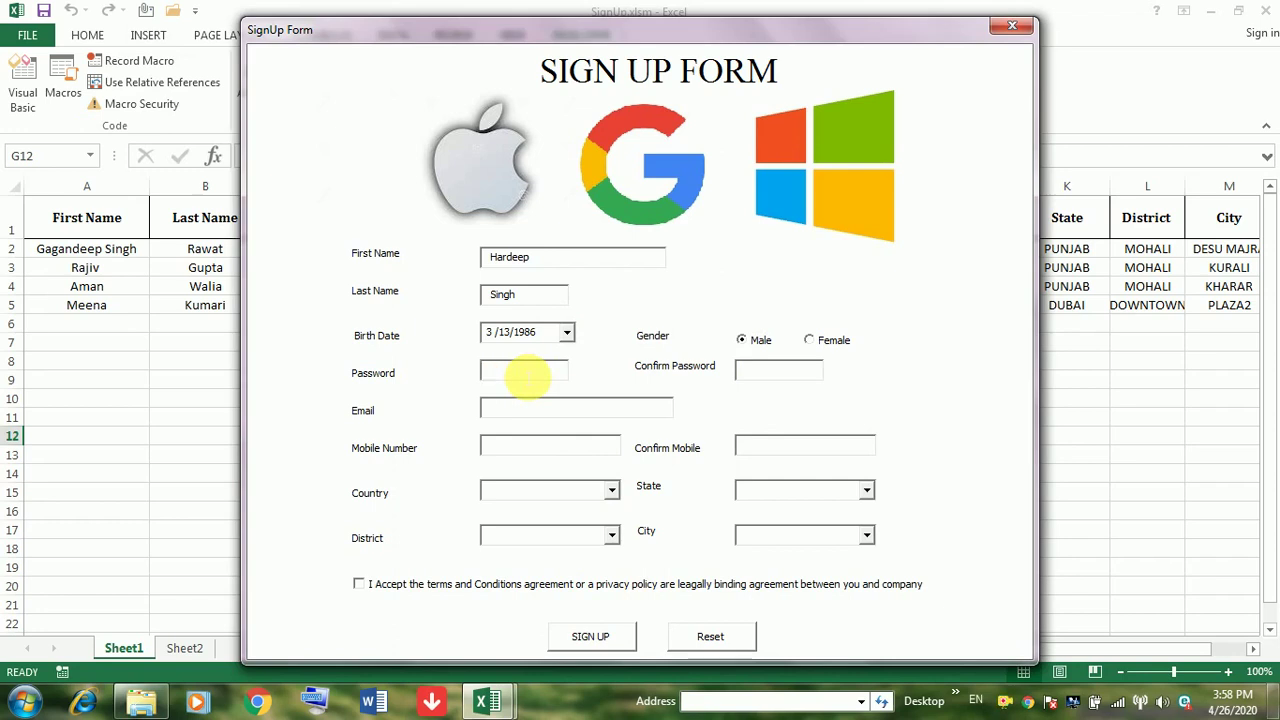
pyautogui.write('123')
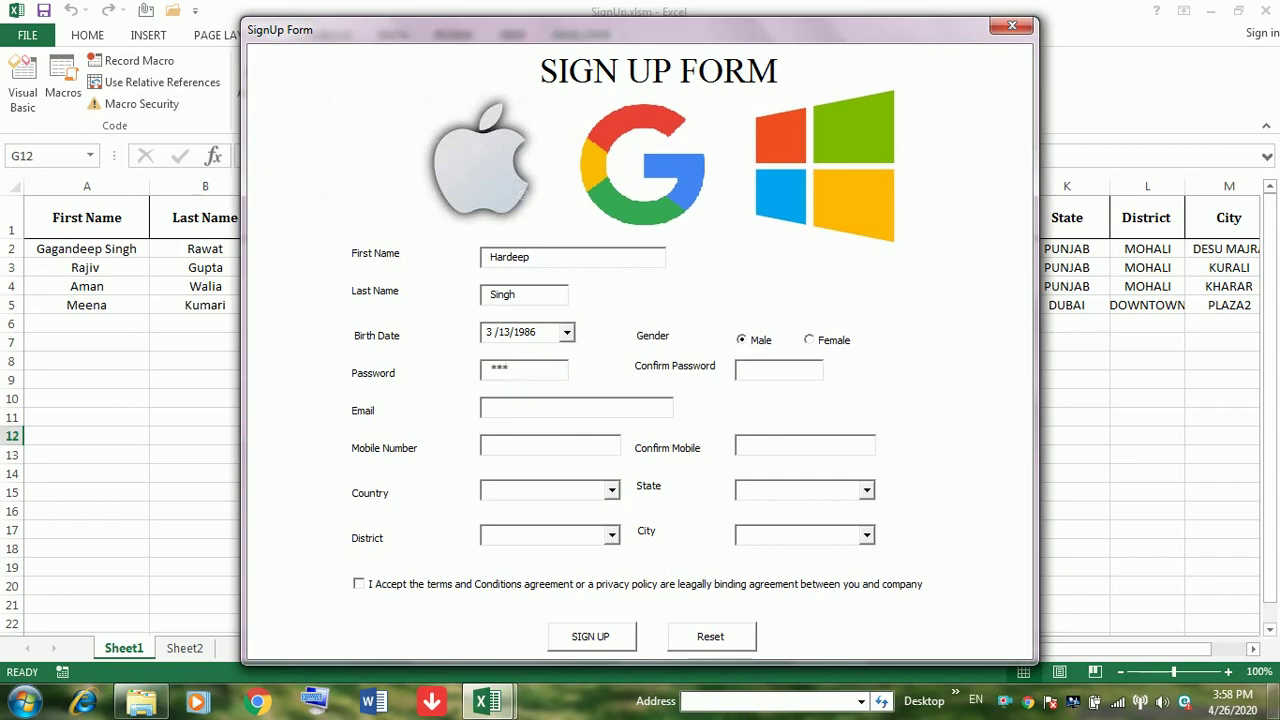
pyautogui.write('45')
pyautogui.write('6')
pyautogui.click(590, 636)
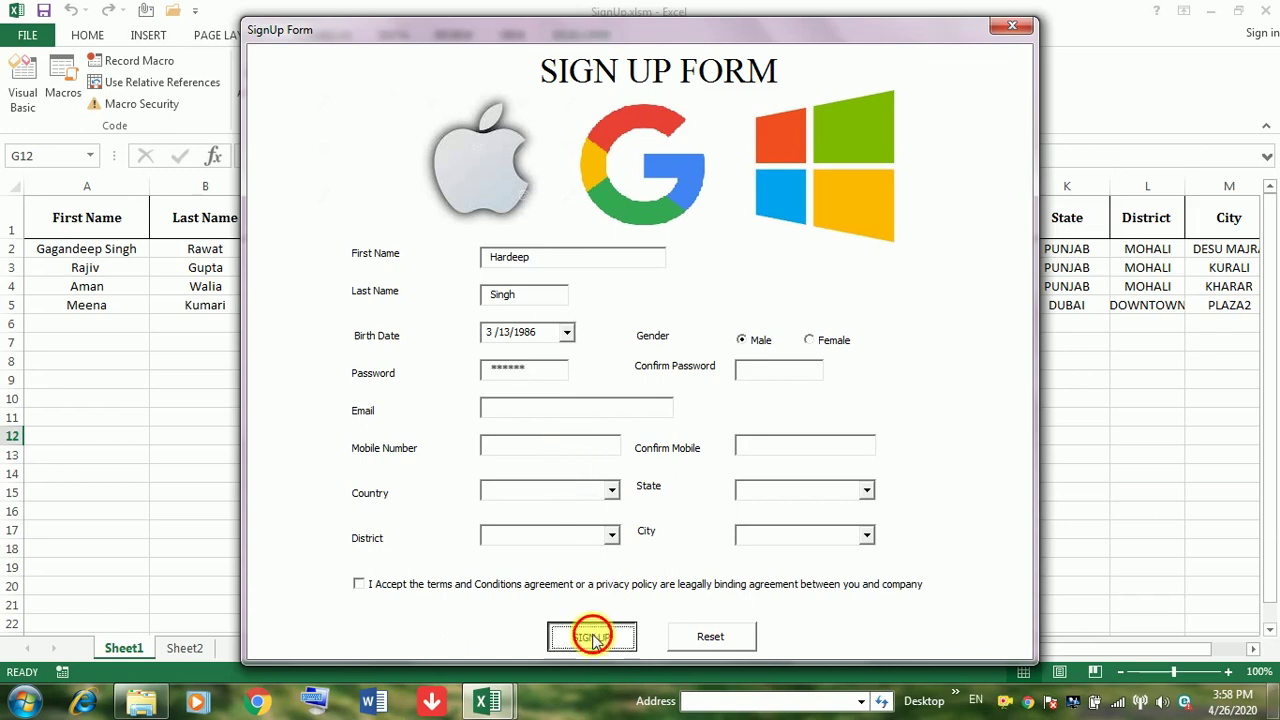
pyautogui.click(682, 407)
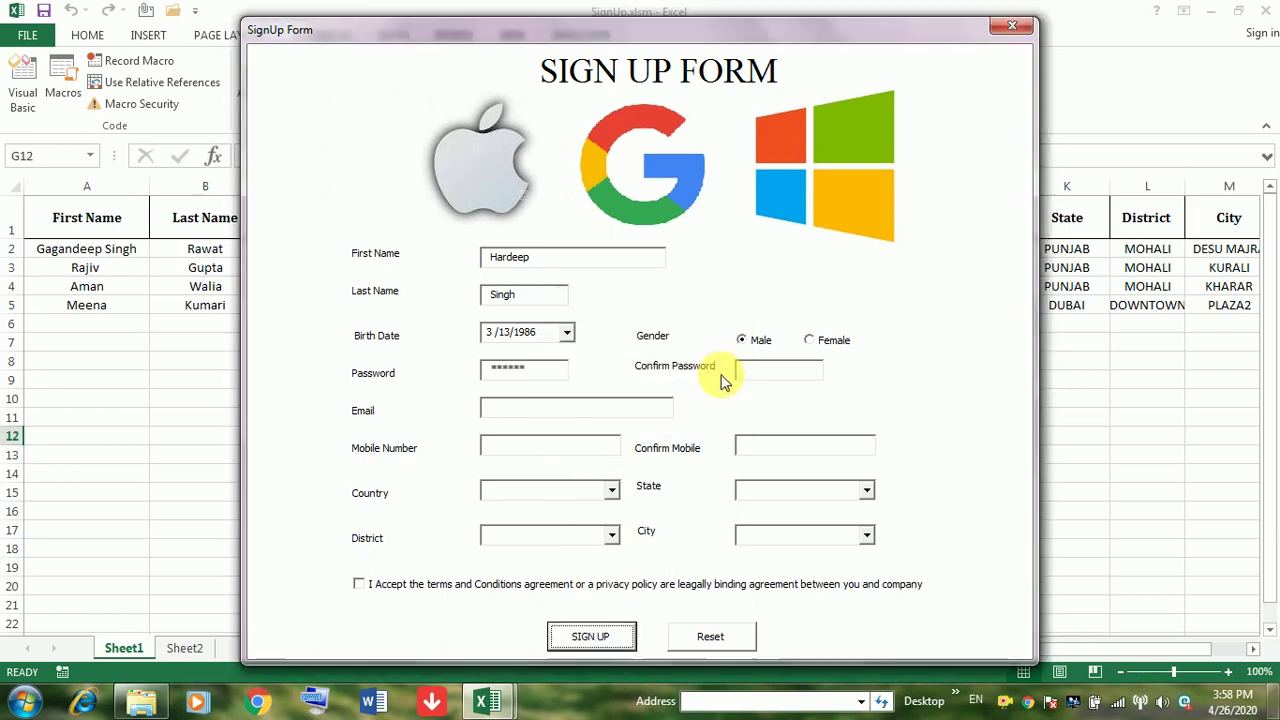
pyautogui.click(755, 370)
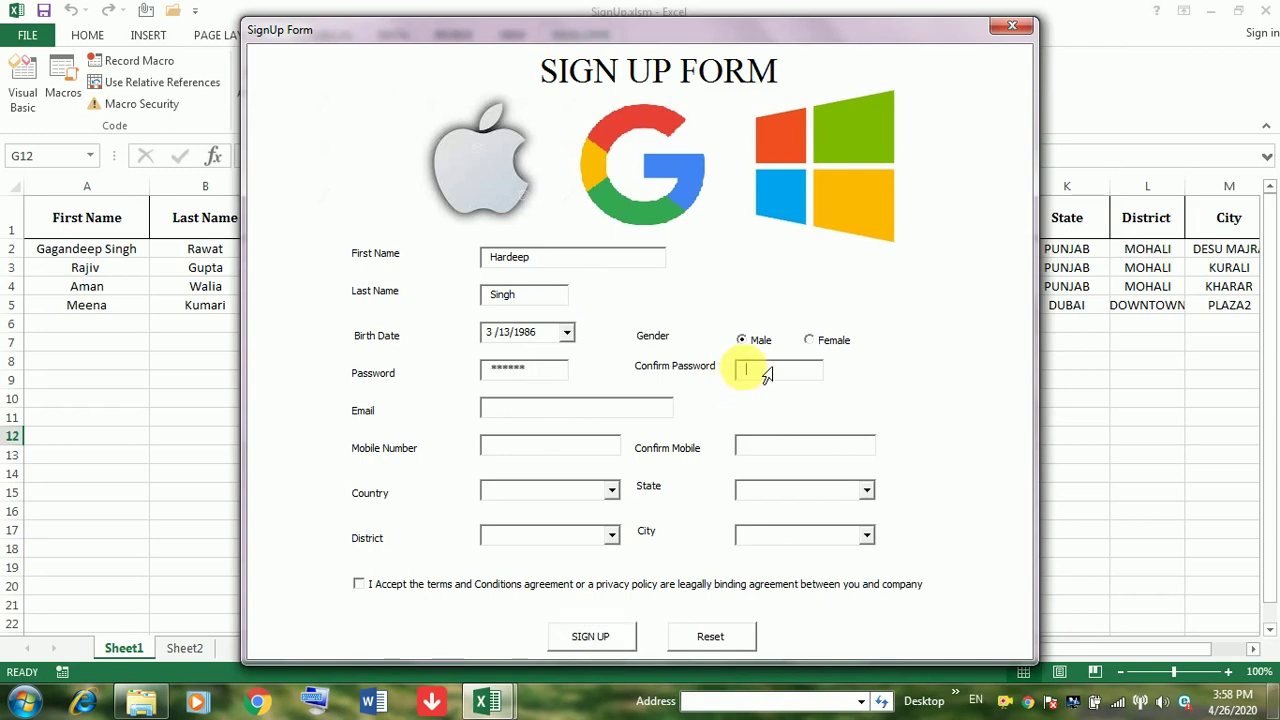
pyautogui.write('123')
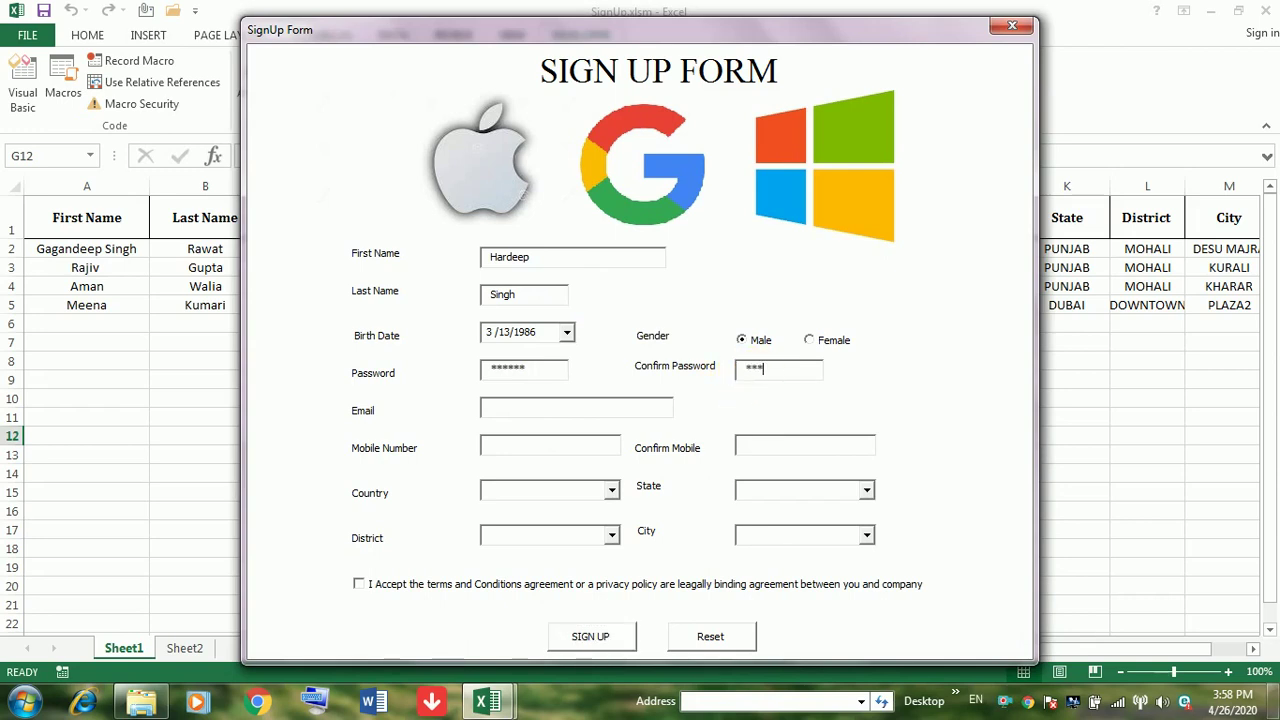
pyautogui.write('456')
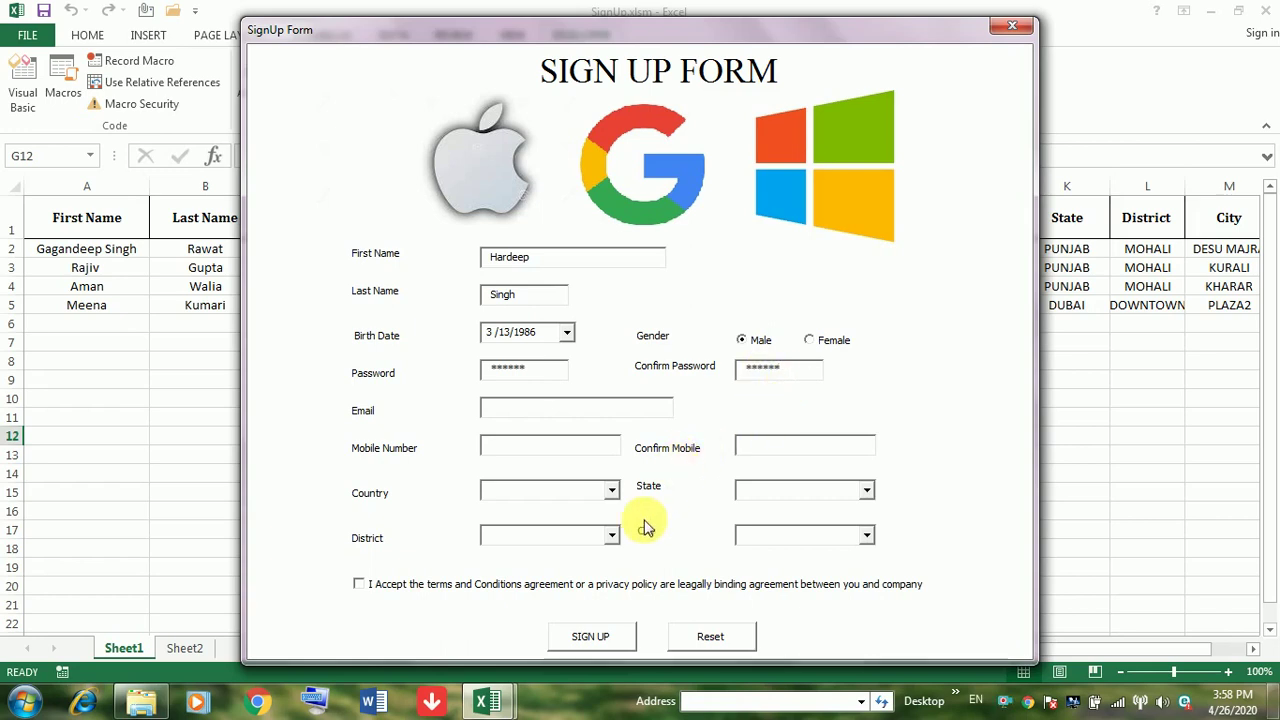
pyautogui.click(588, 638)
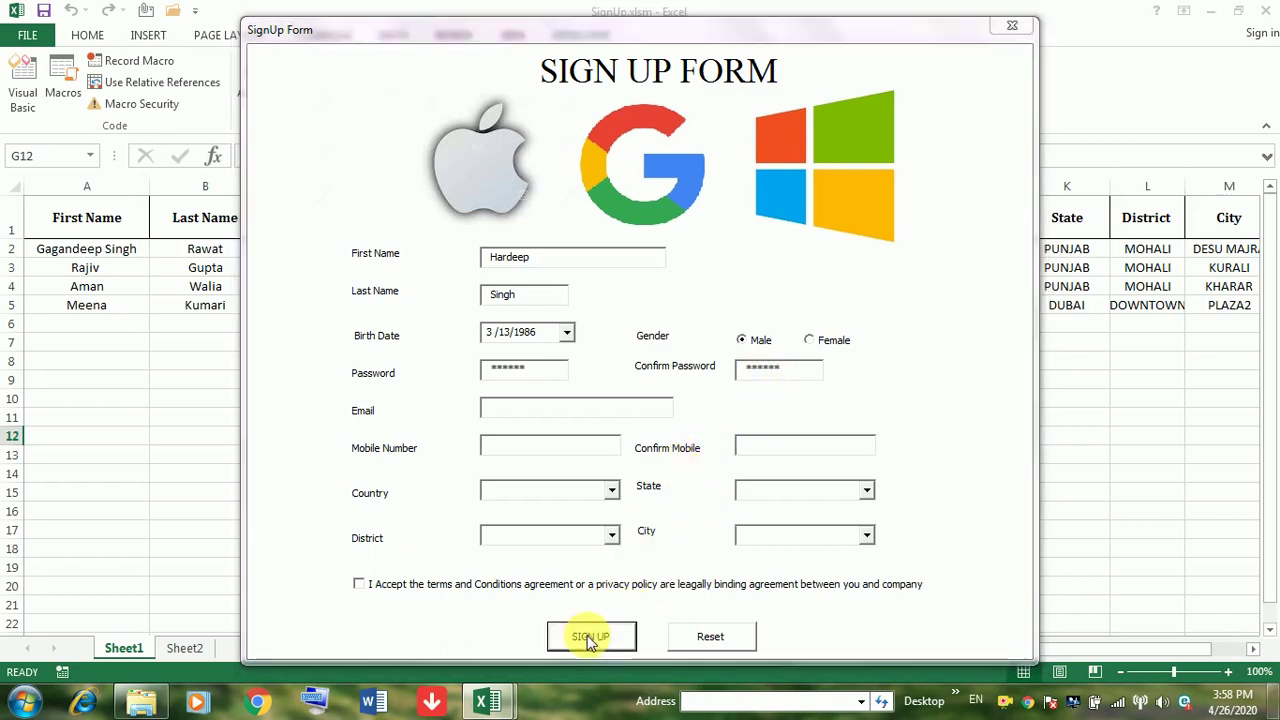
# Dismiss the password mismatch warning and retype the confirm-password entry.
pyautogui.click(670, 406)
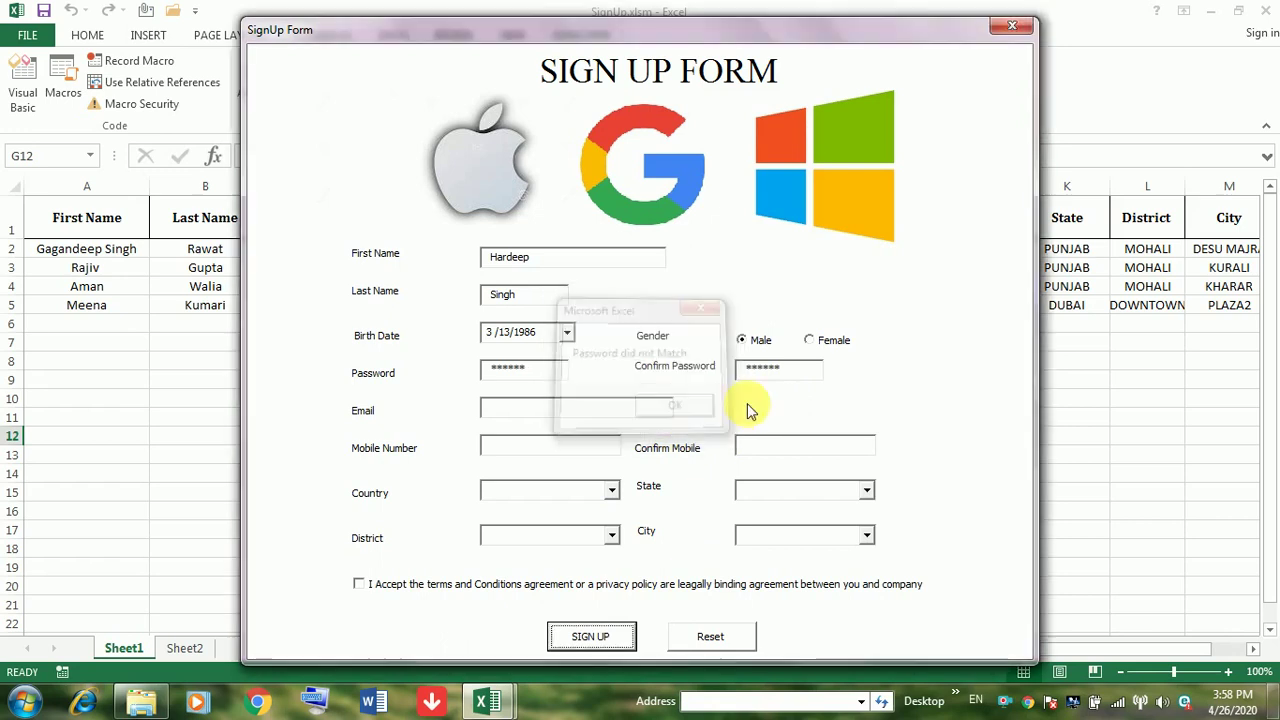
pyautogui.click(786, 370)
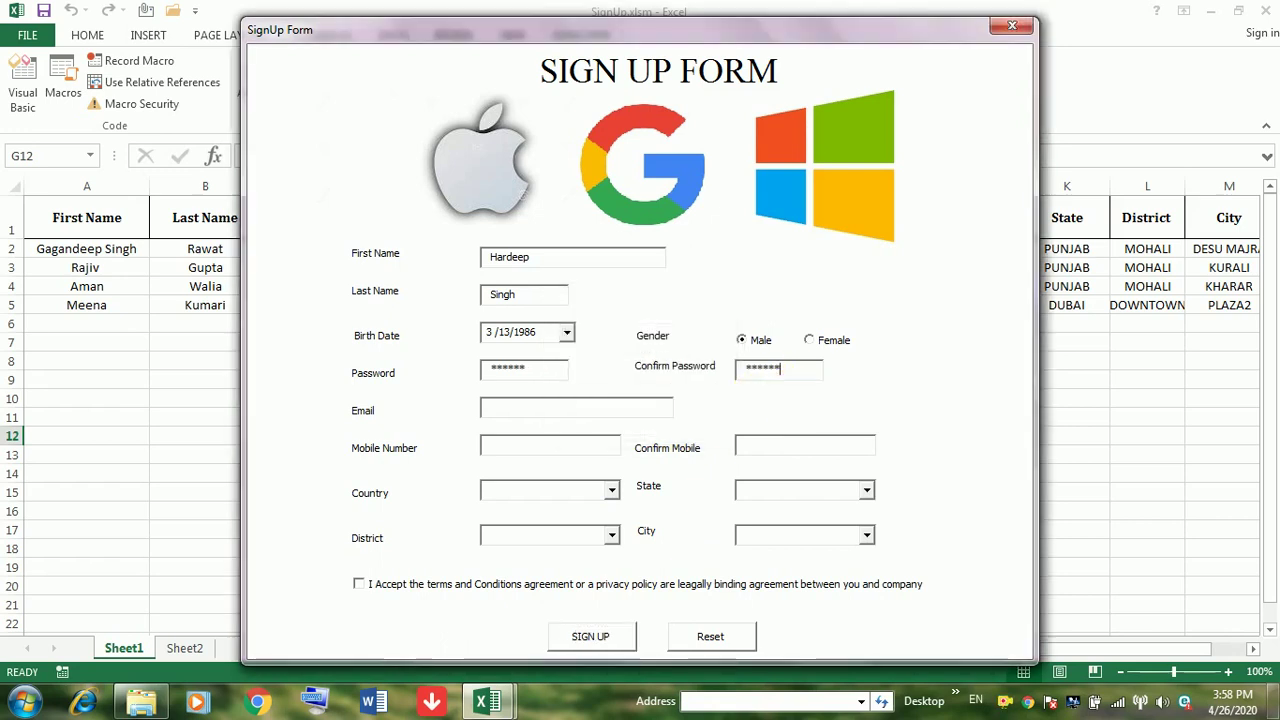
pyautogui.press('BackSpace')
pyautogui.press('BackSpace')
pyautogui.write('***')
# After the missing e-mail warning, enter the user's e-mail address and submit again.
pyautogui.click(582, 637)
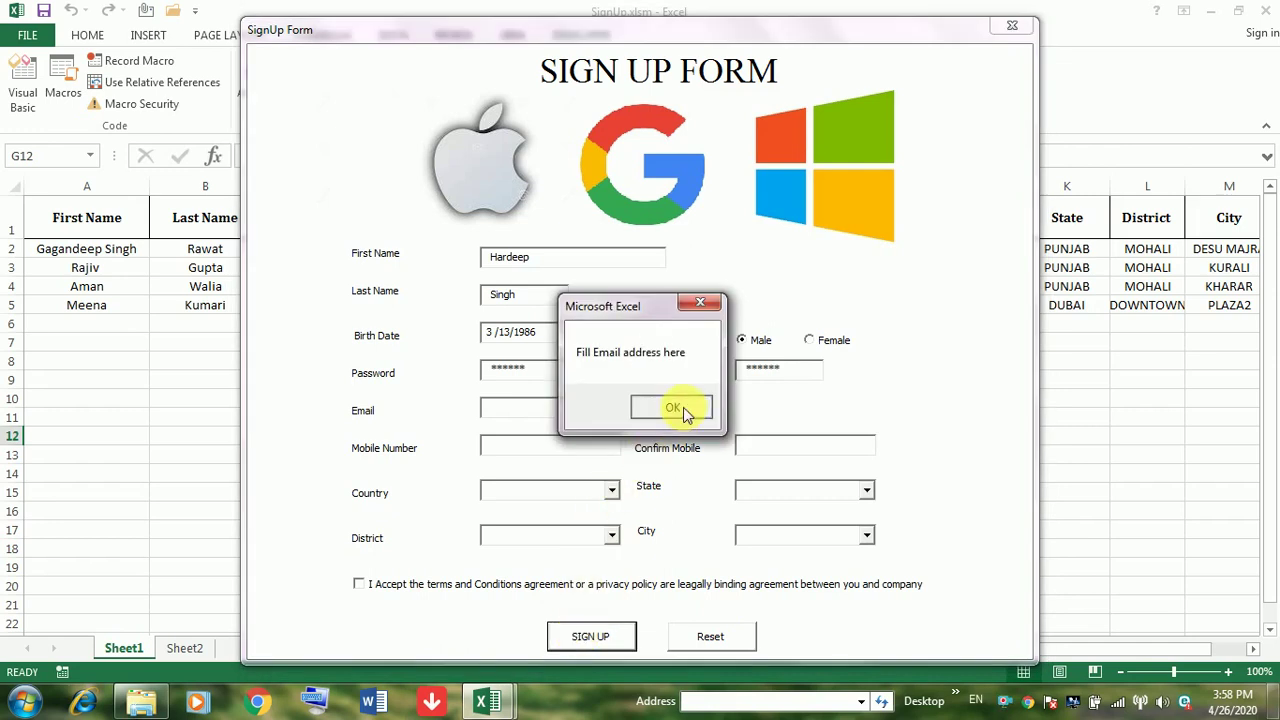
pyautogui.click(680, 408)
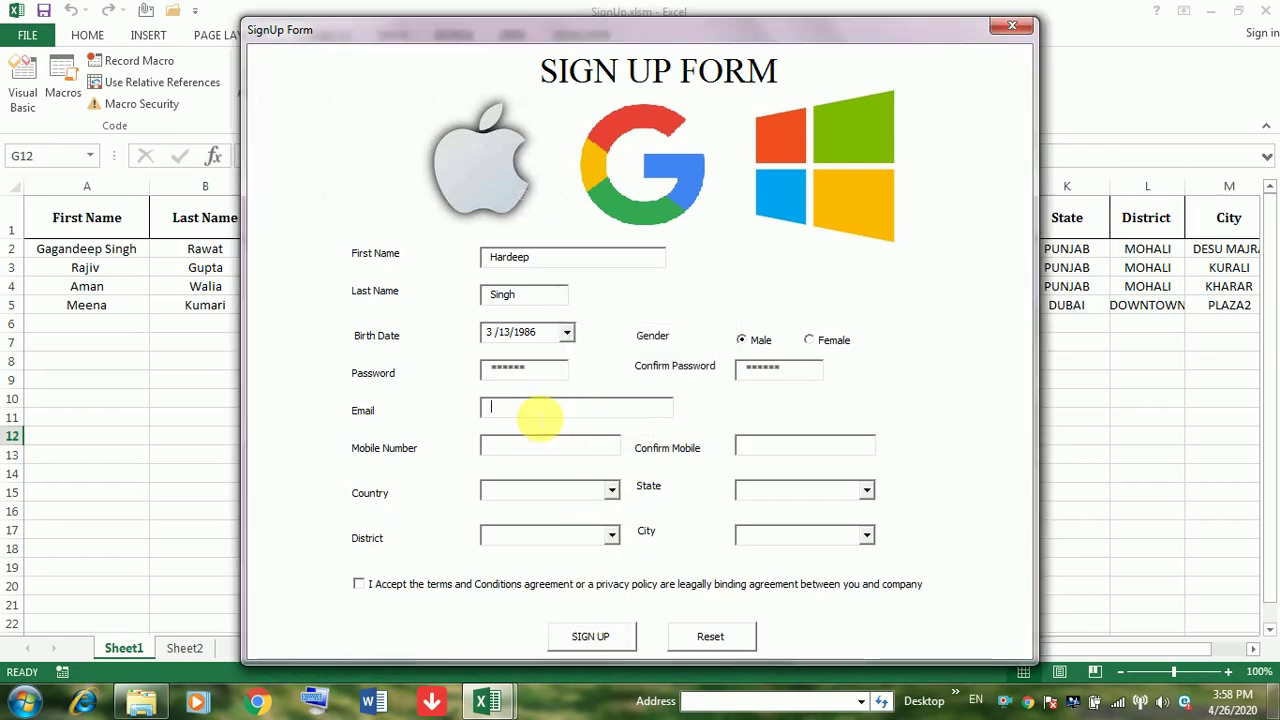
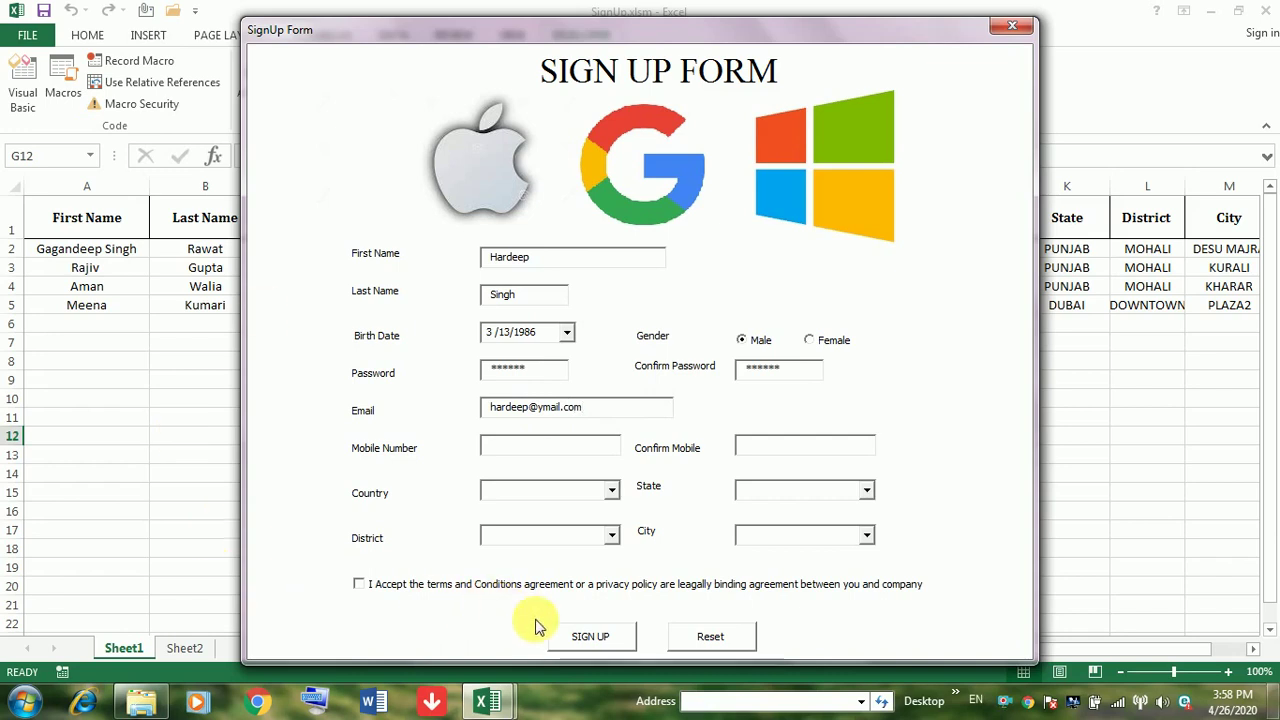
pyautogui.click(592, 640)
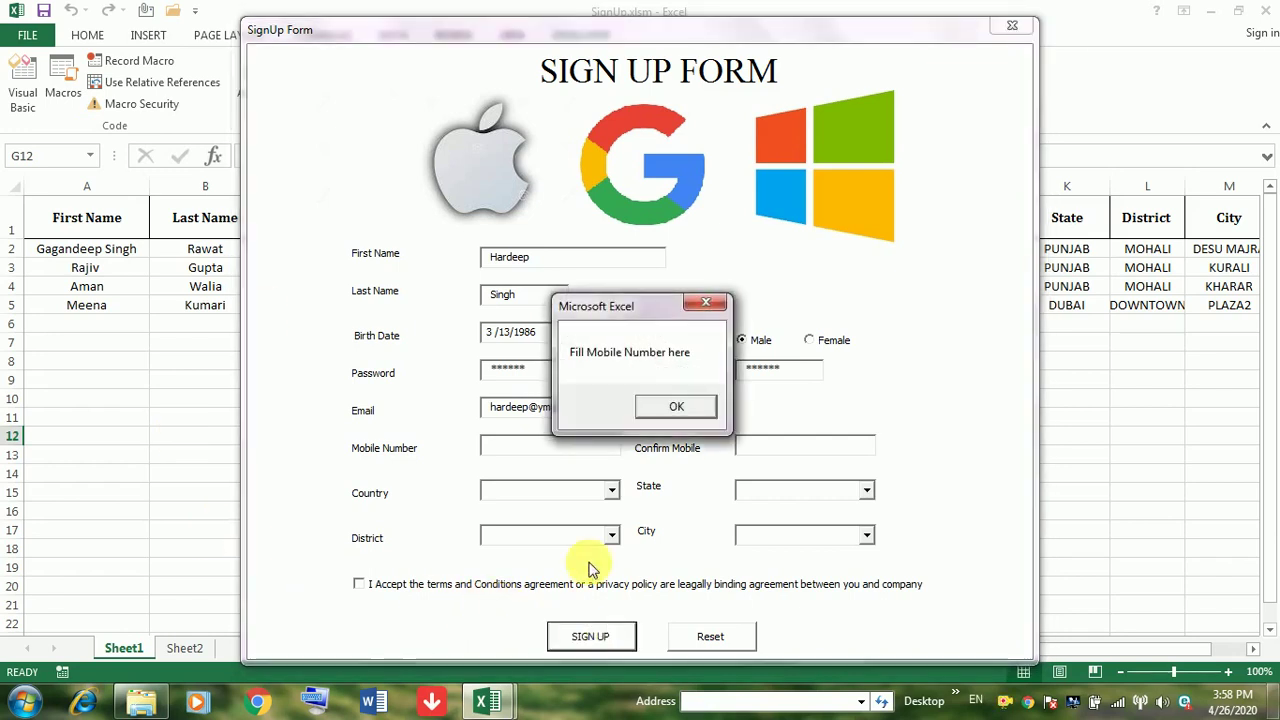
# Dismiss the missing mobile warning and enter the user's mobile number.
pyautogui.click(684, 408)
pyautogui.write('9')
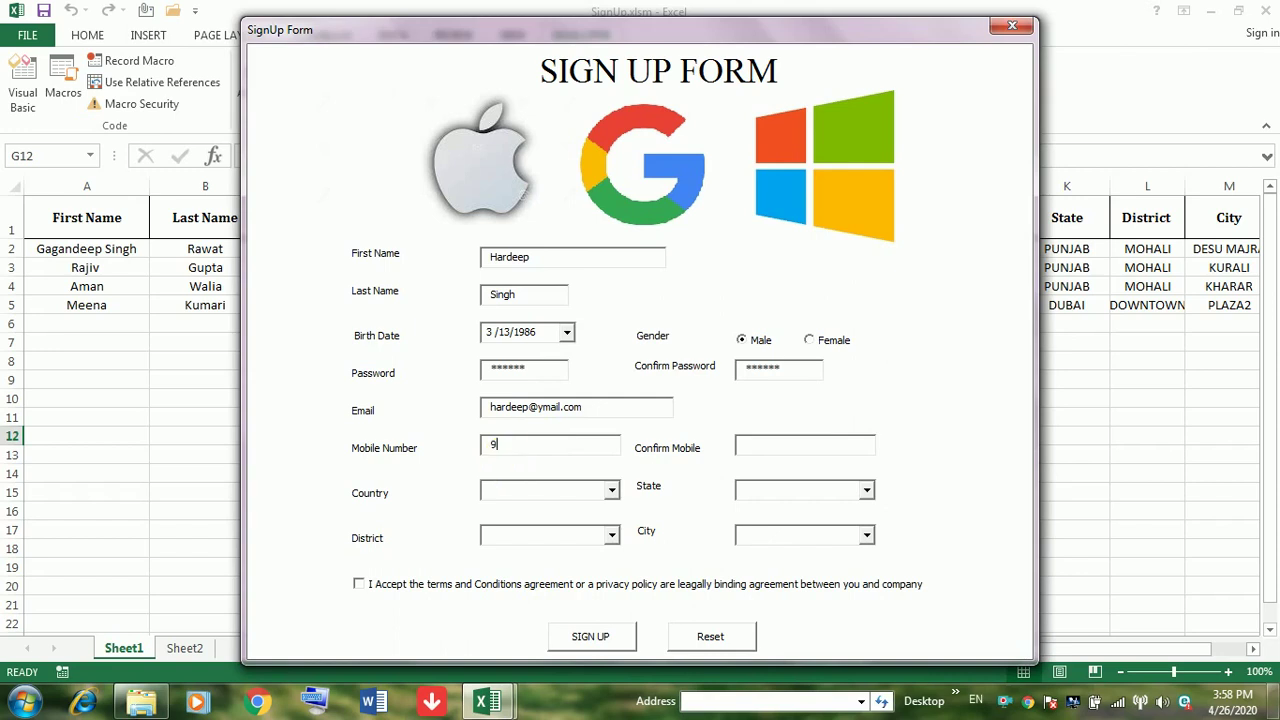
pyautogui.write('777')
pyautogui.write('77')
pyautogui.write('7')
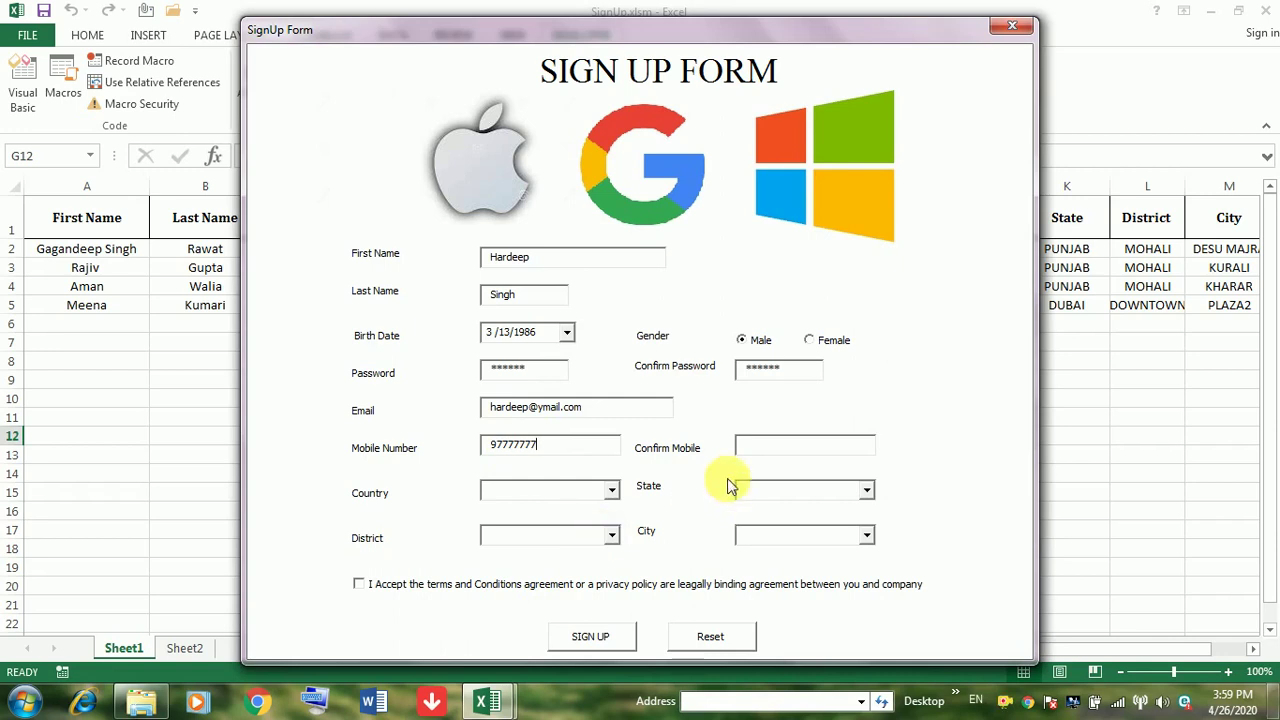
pyautogui.write('7')
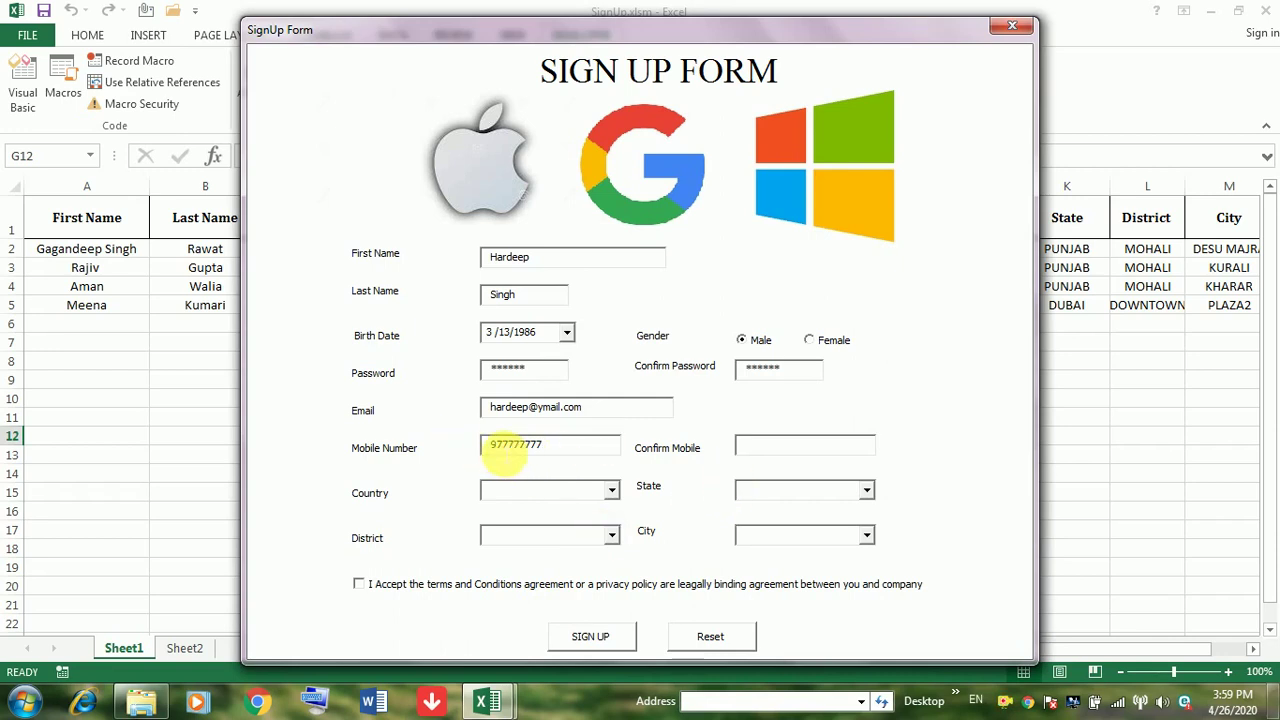
pyautogui.click(497, 447)
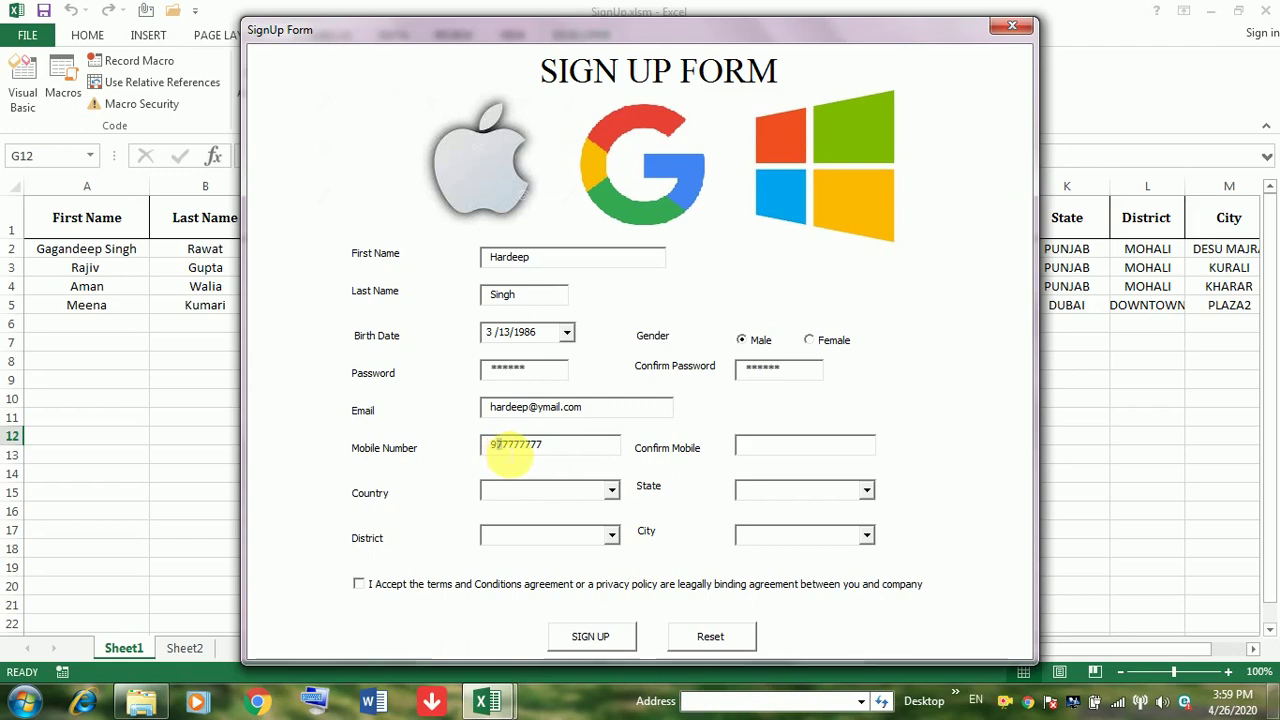
pyautogui.hotkey('shift', 'Right')
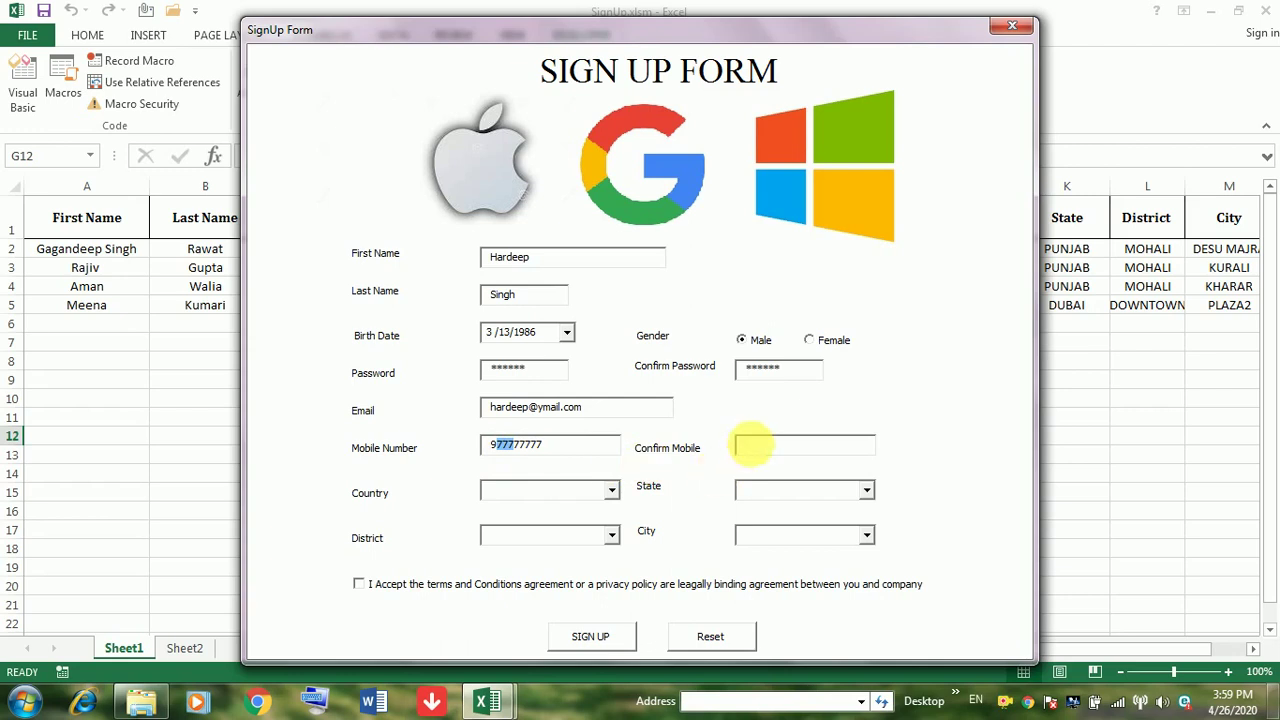
# Enter a mismatched Confirm Mobile, submit to see the warning, then retype it to match.
pyautogui.click(760, 449)
pyautogui.write('98')
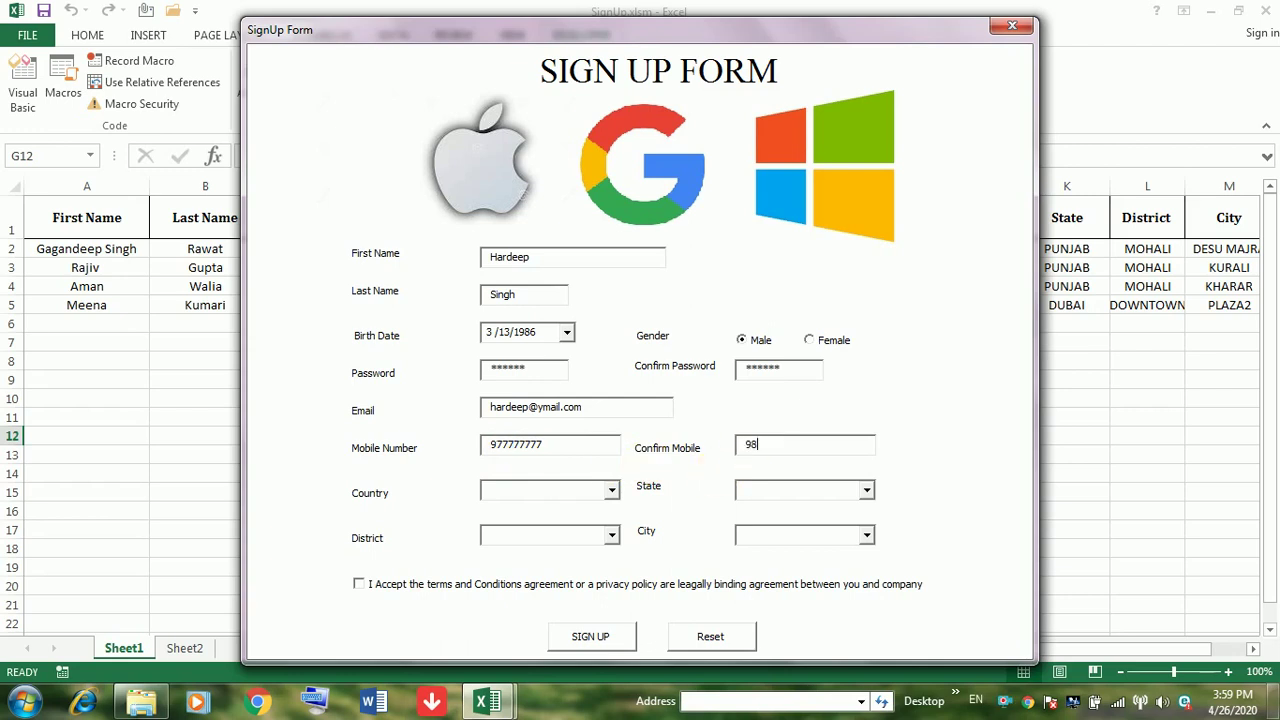
pyautogui.write('8888888')
pyautogui.click(607, 642)
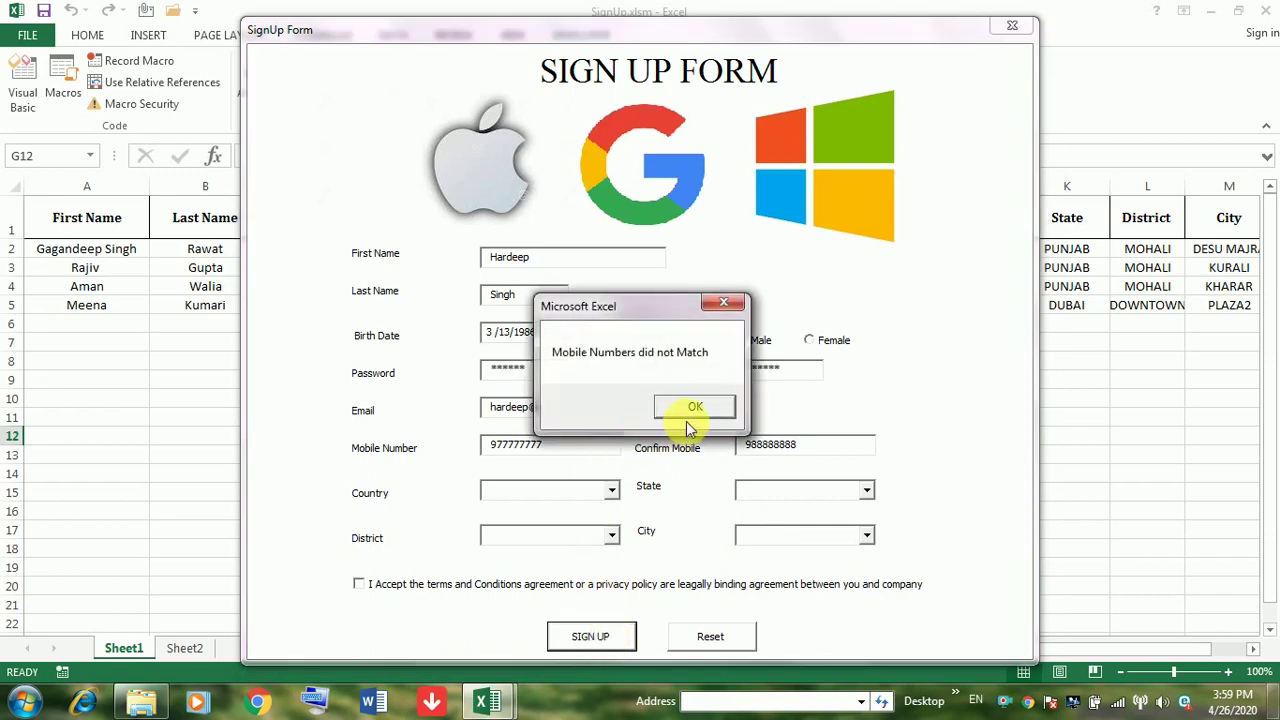
pyautogui.click(697, 408)
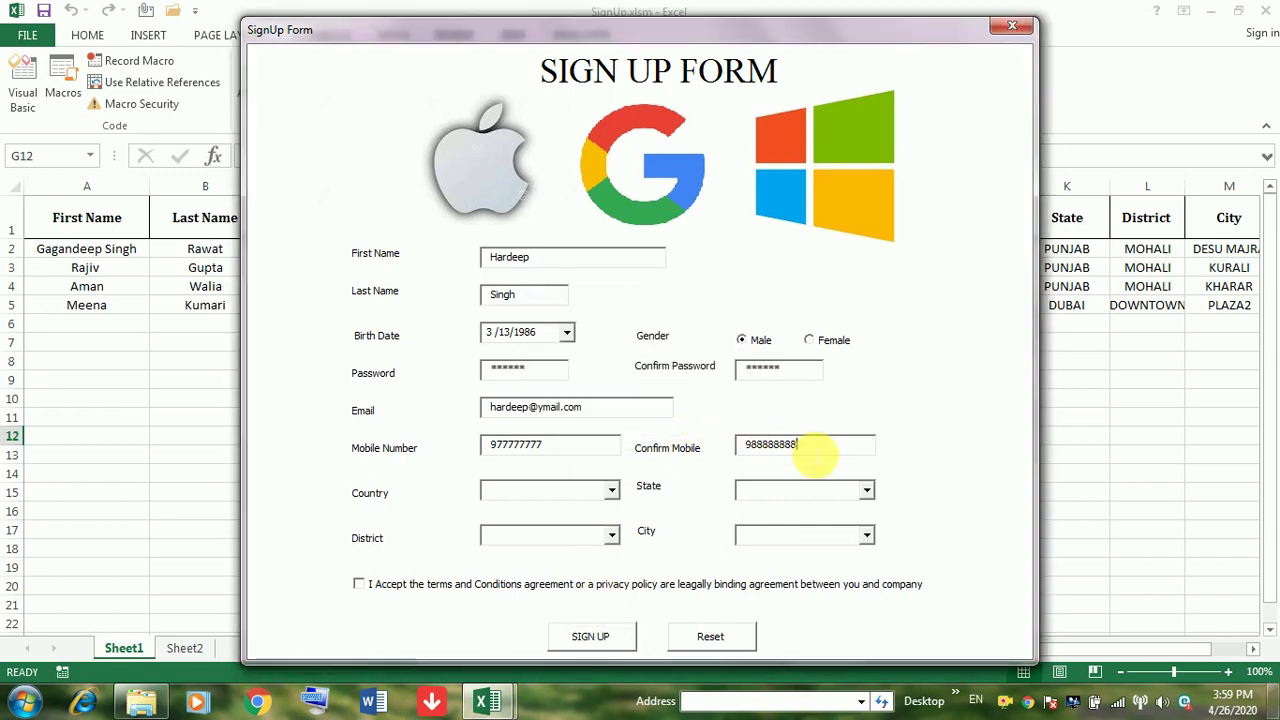
pyautogui.press('BackSpace')
pyautogui.press('BackSpace')
pyautogui.press('BackSpace')
pyautogui.press('BackSpace')
pyautogui.press('BackSpace')
pyautogui.press('BackSpace')
pyautogui.press('BackSpace')
pyautogui.press('BackSpace')
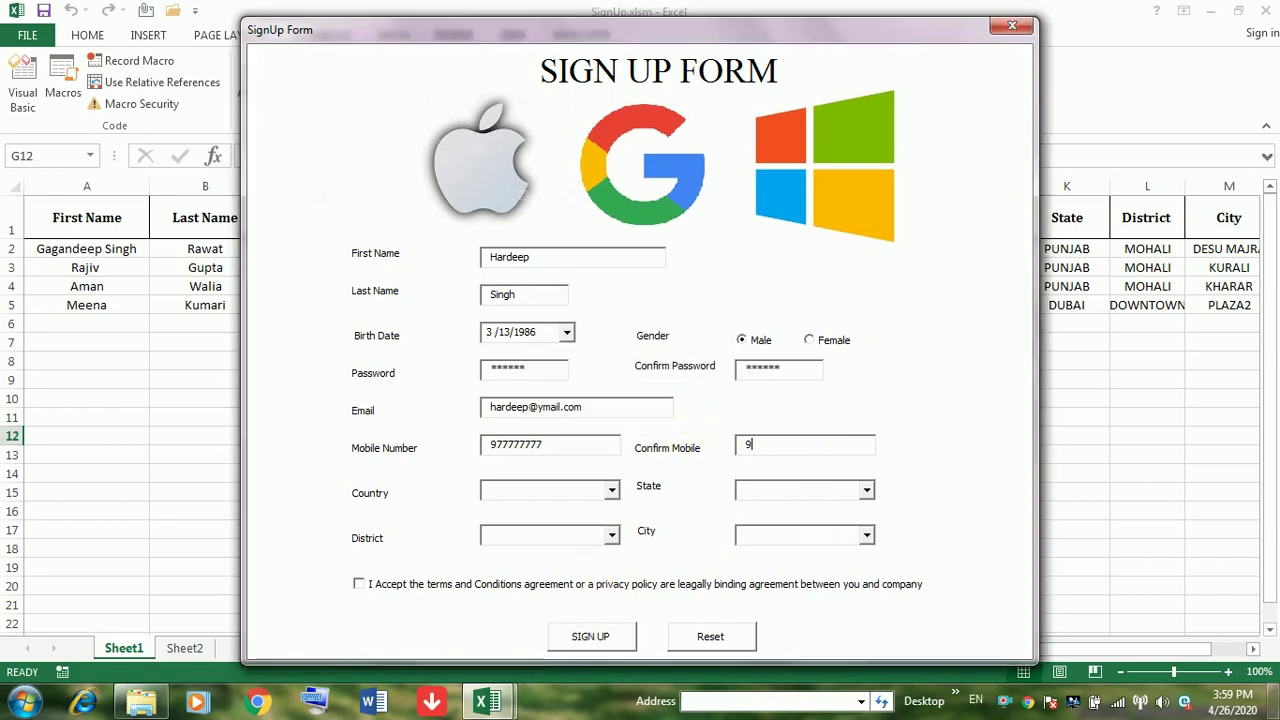
pyautogui.write('77777')
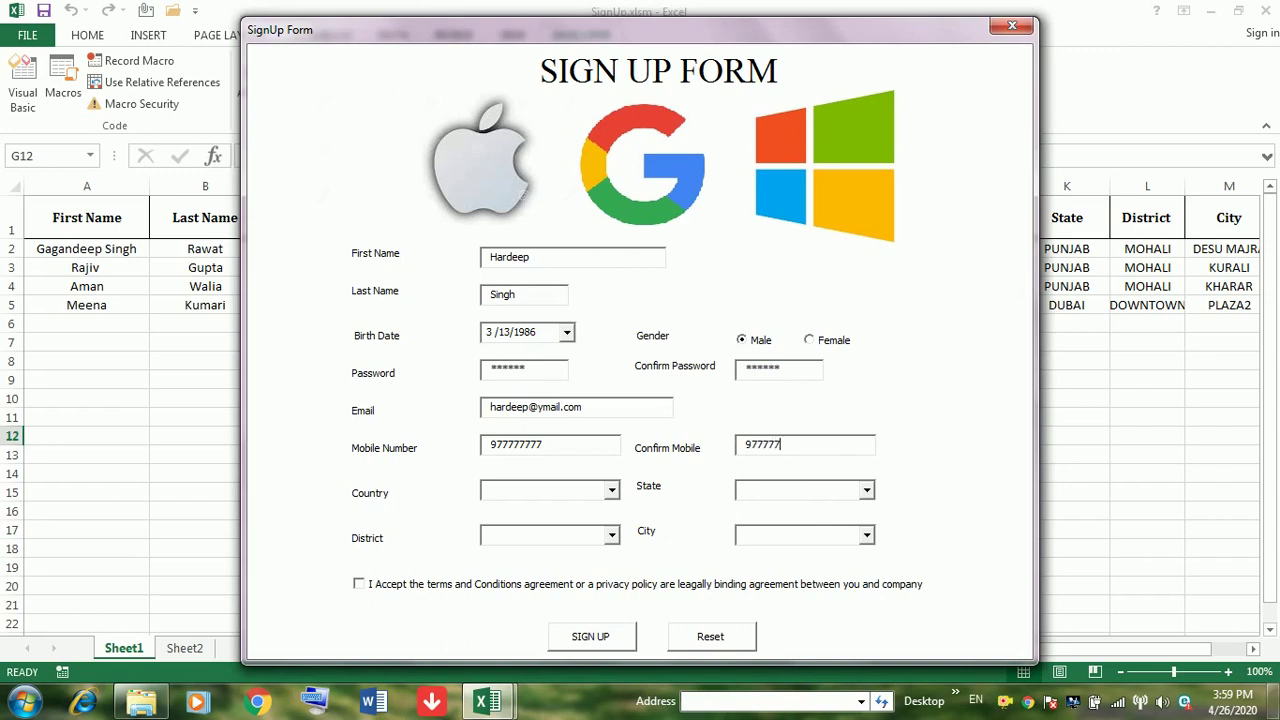
pyautogui.write('777')
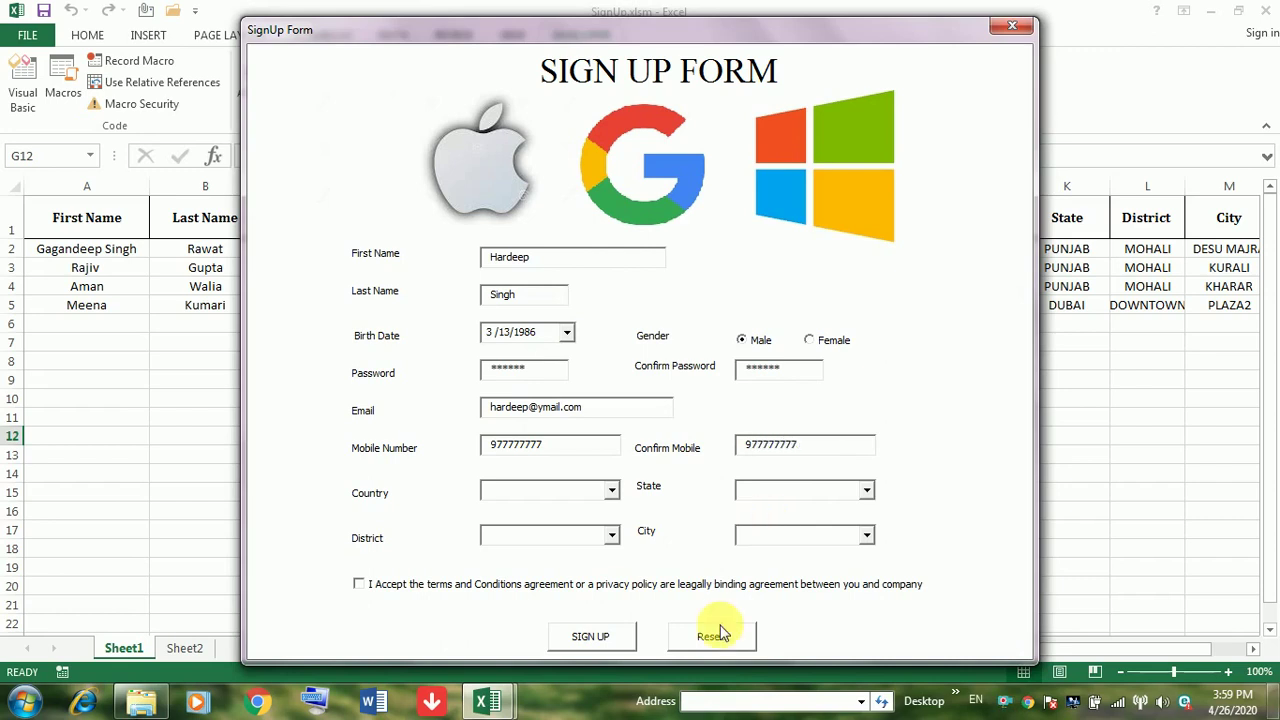
# After the country warning, select INDIA as country and PUNJAB as state.
pyautogui.click(592, 636)
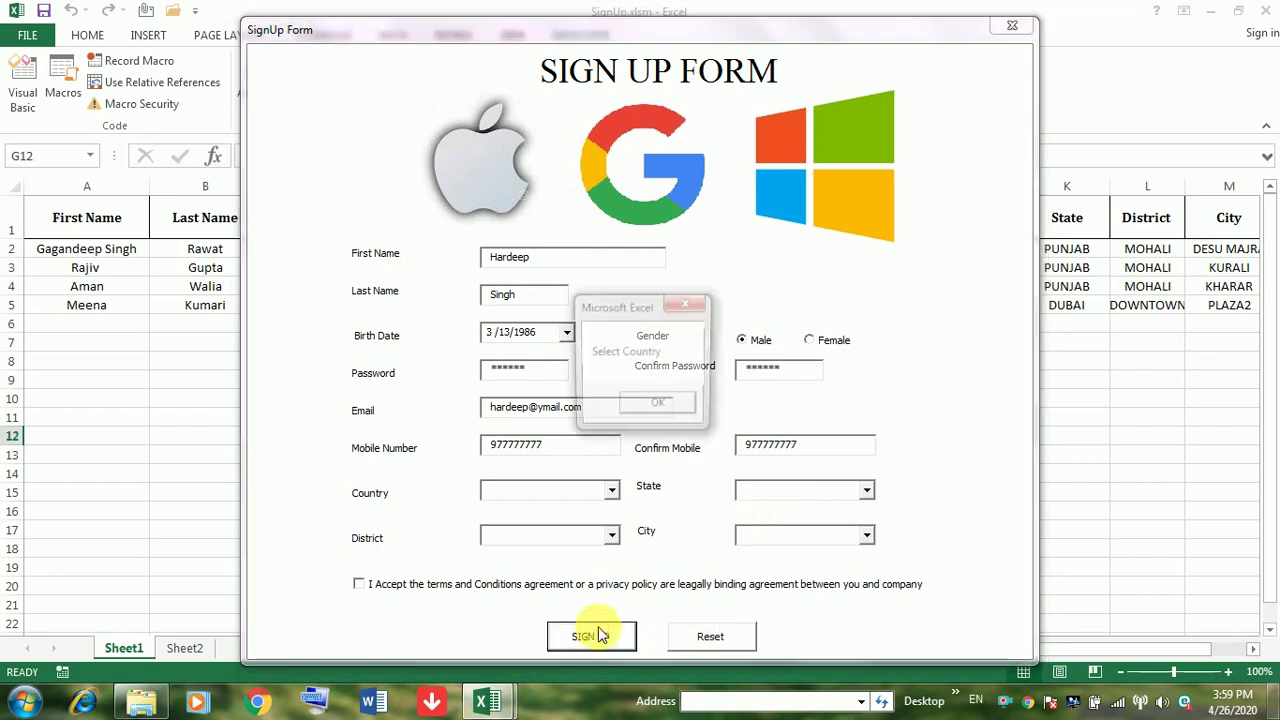
pyautogui.click(652, 408)
pyautogui.click(610, 490)
pyautogui.click(585, 501)
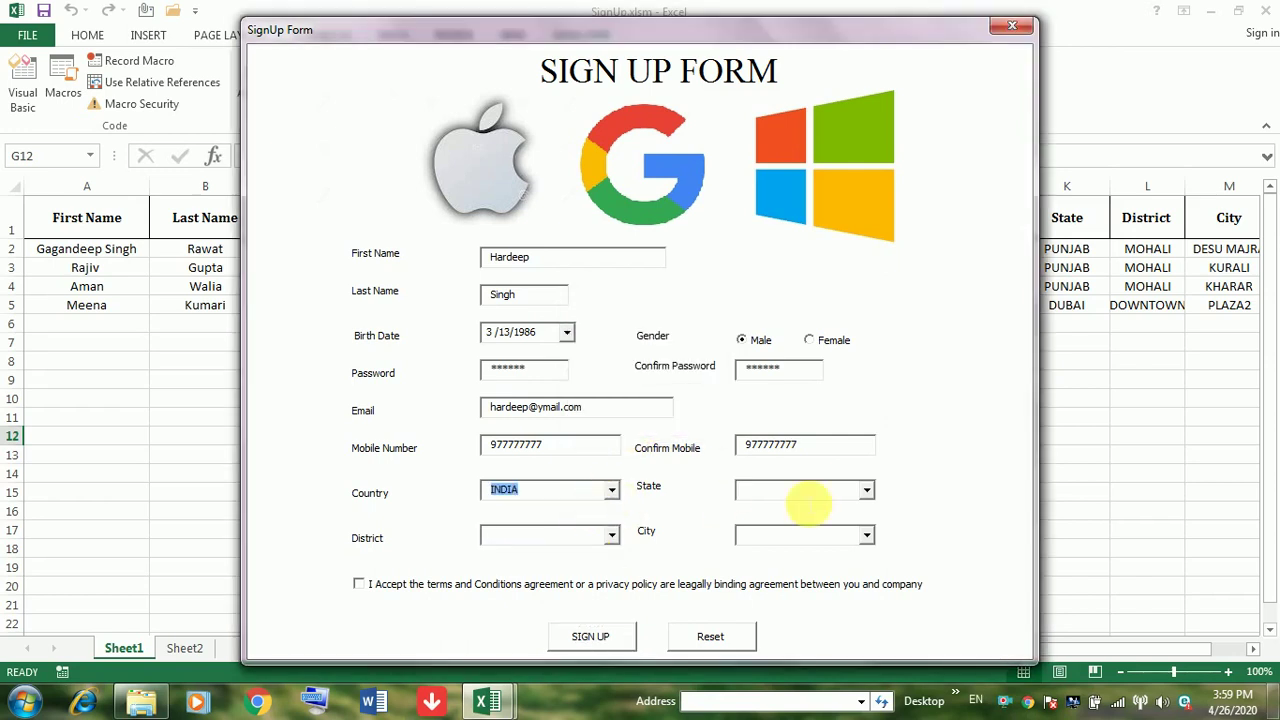
pyautogui.click(867, 491)
pyautogui.click(815, 506)
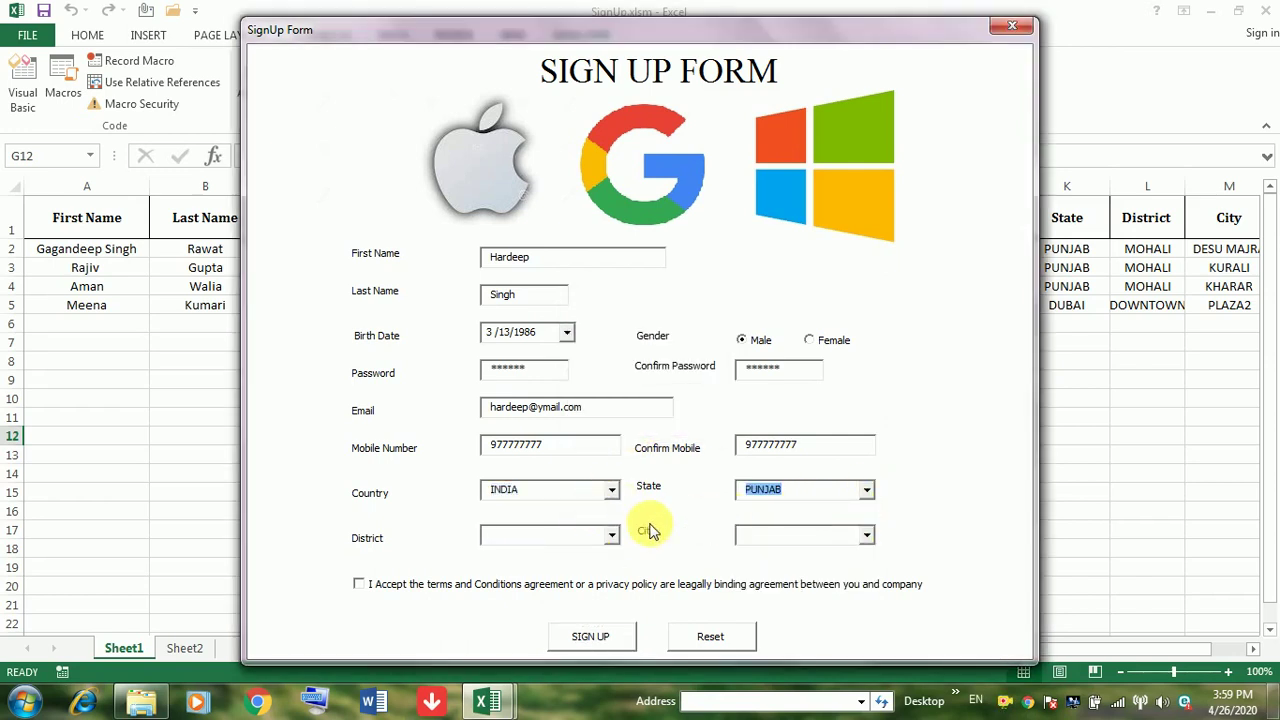
# Choose district MOHALI and city DESU MAJRA after their warnings, and accept the terms.
pyautogui.click(590, 636)
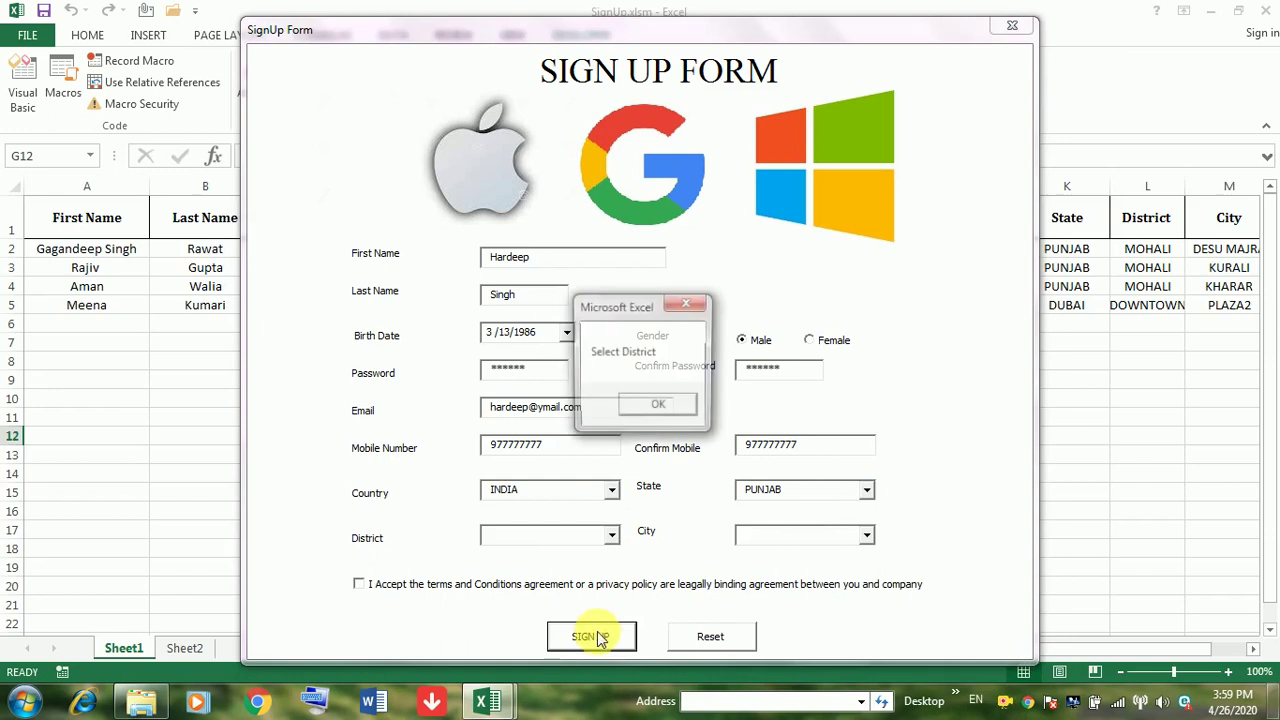
pyautogui.click(655, 407)
pyautogui.click(611, 535)
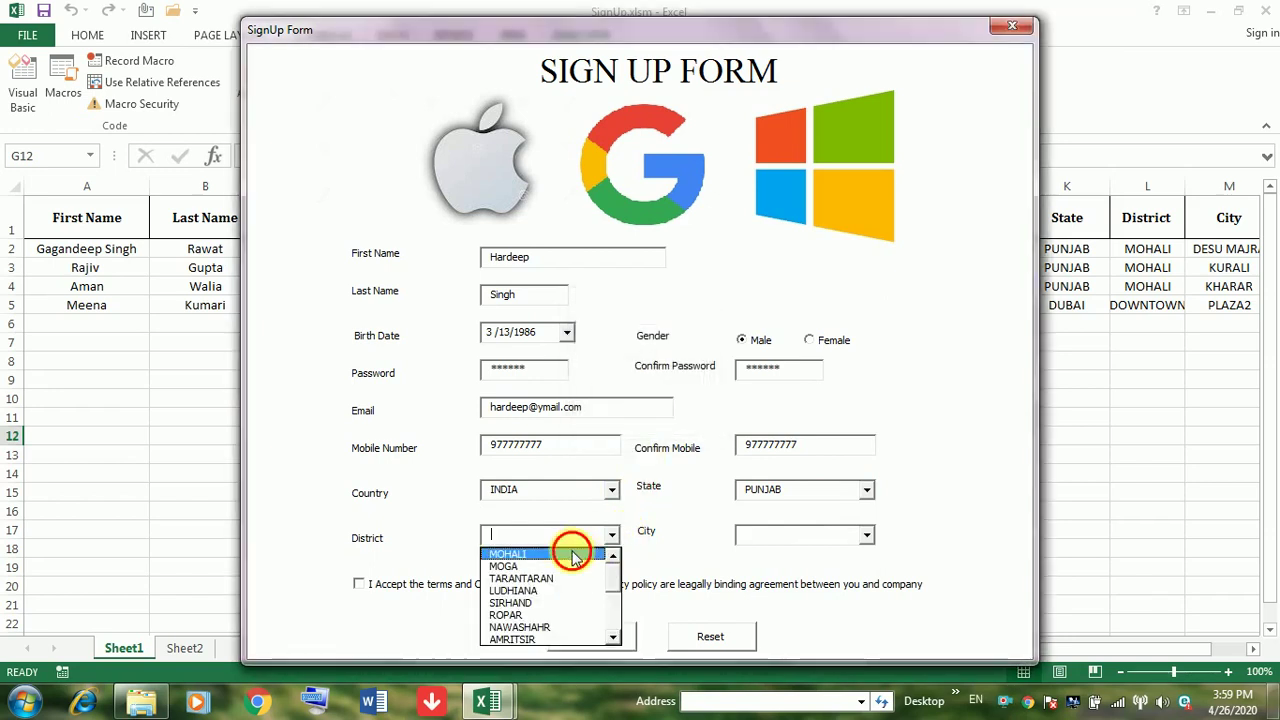
pyautogui.click(575, 556)
pyautogui.click(605, 636)
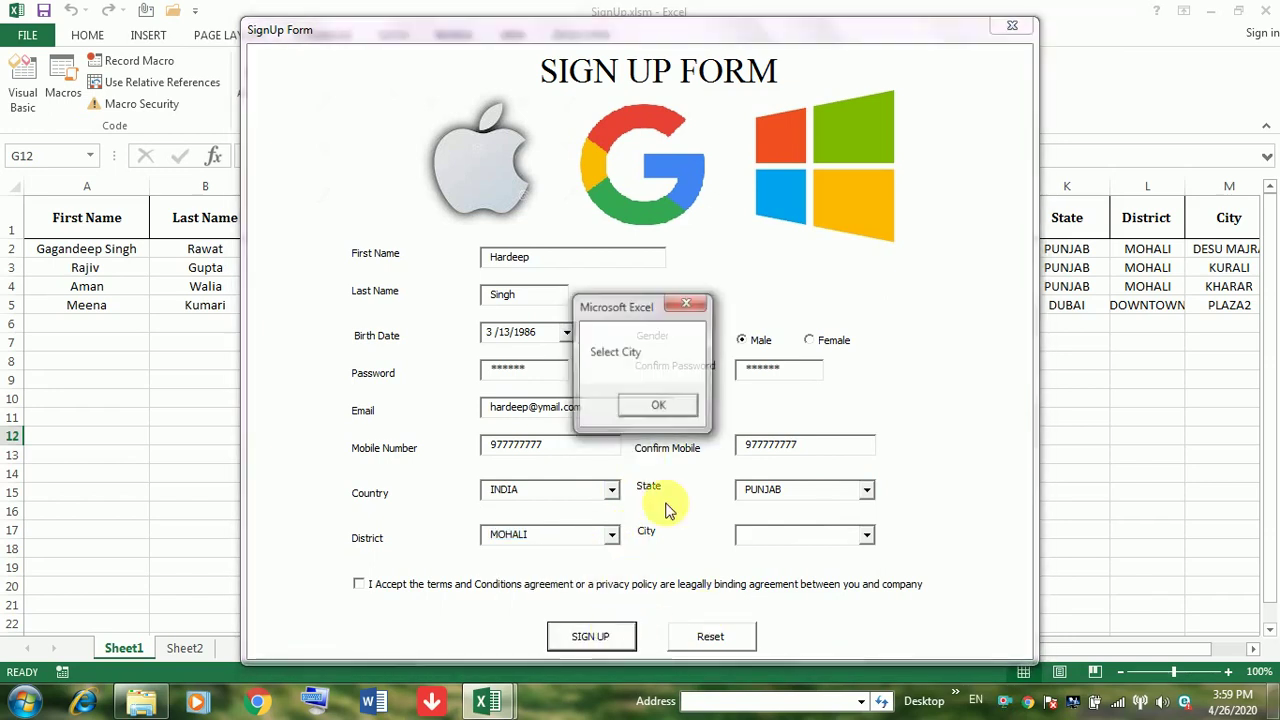
pyautogui.click(658, 407)
pyautogui.click(866, 536)
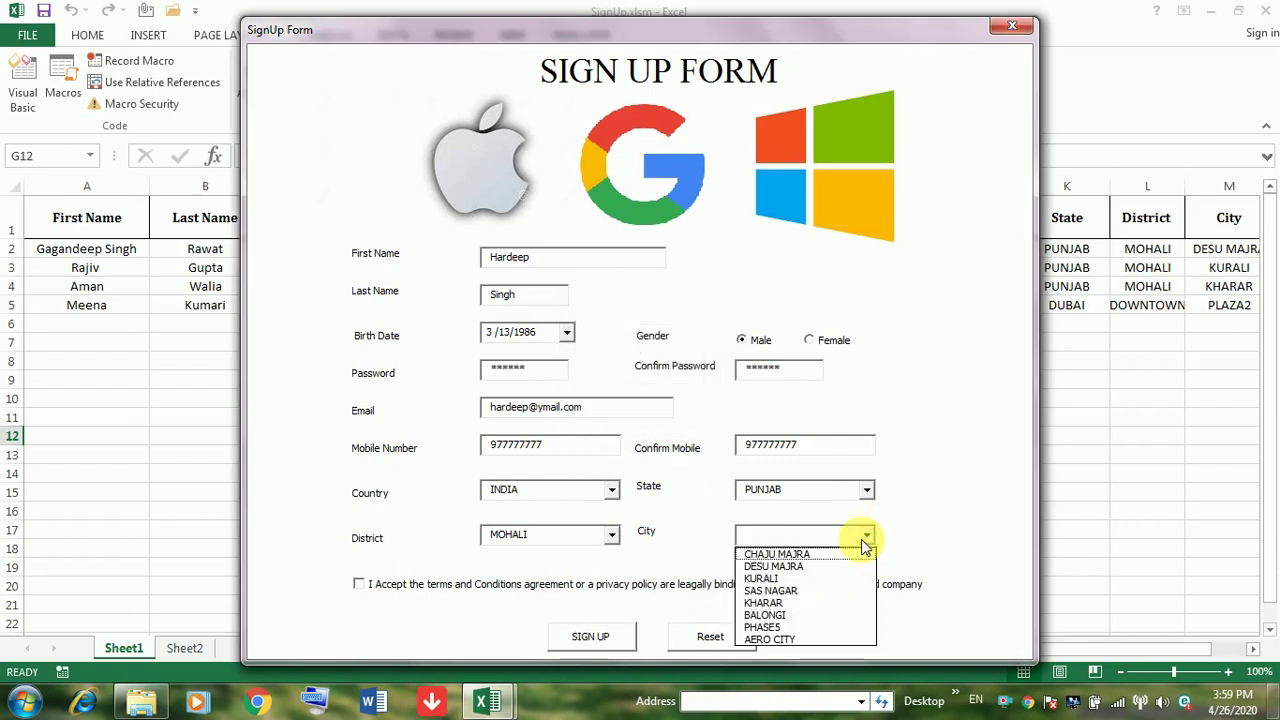
pyautogui.click(801, 566)
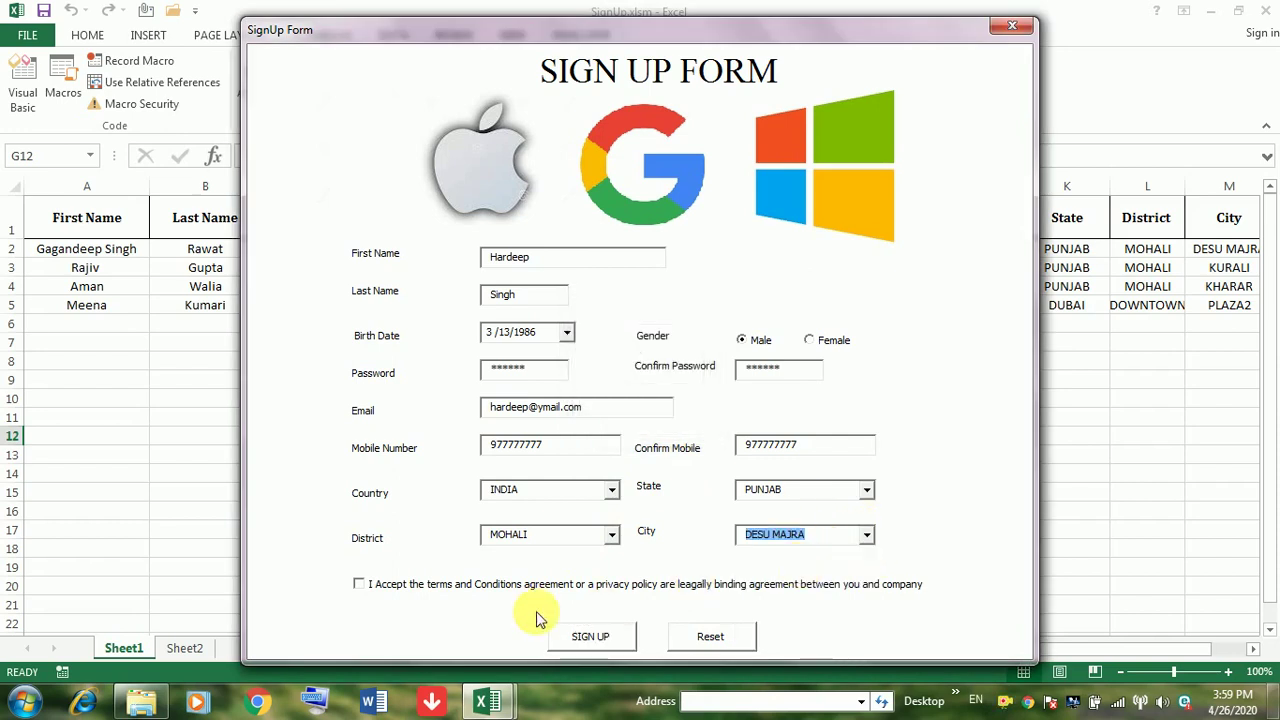
pyautogui.click(426, 588)
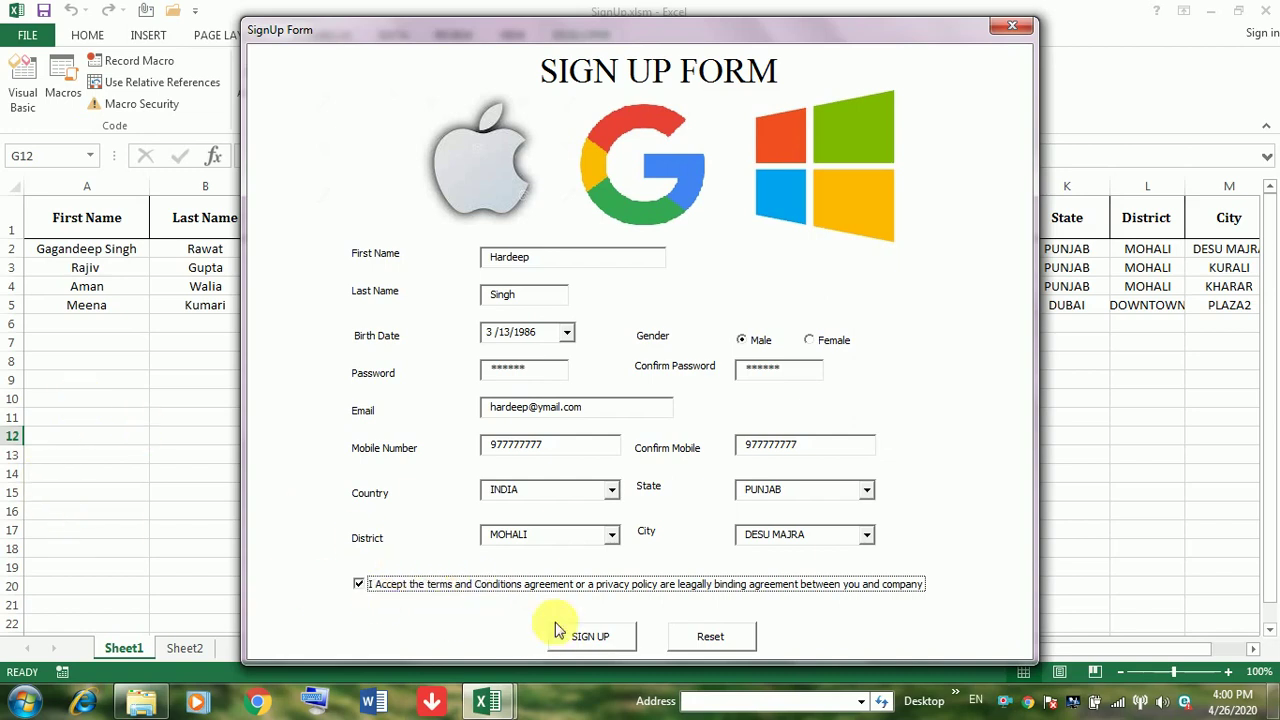
# Submit the completed form, close it, and select the new user's record in row 6.
pyautogui.click(598, 637)
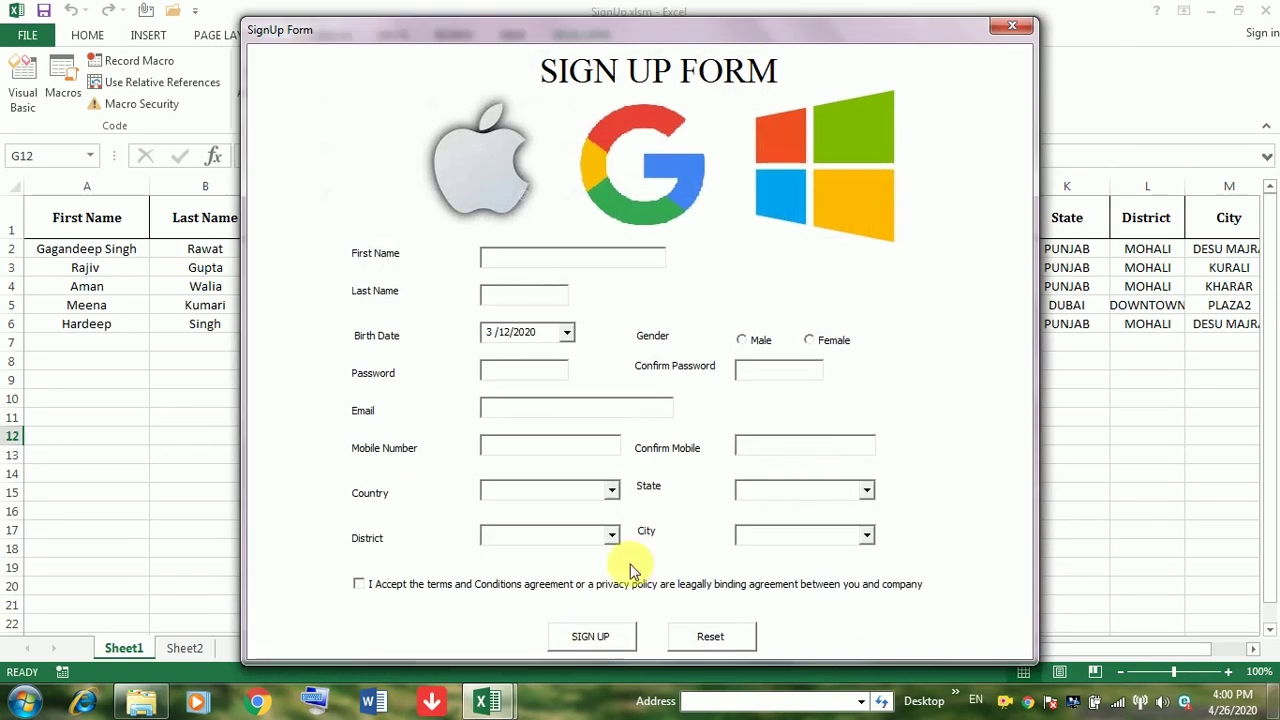
pyautogui.click(1020, 26)
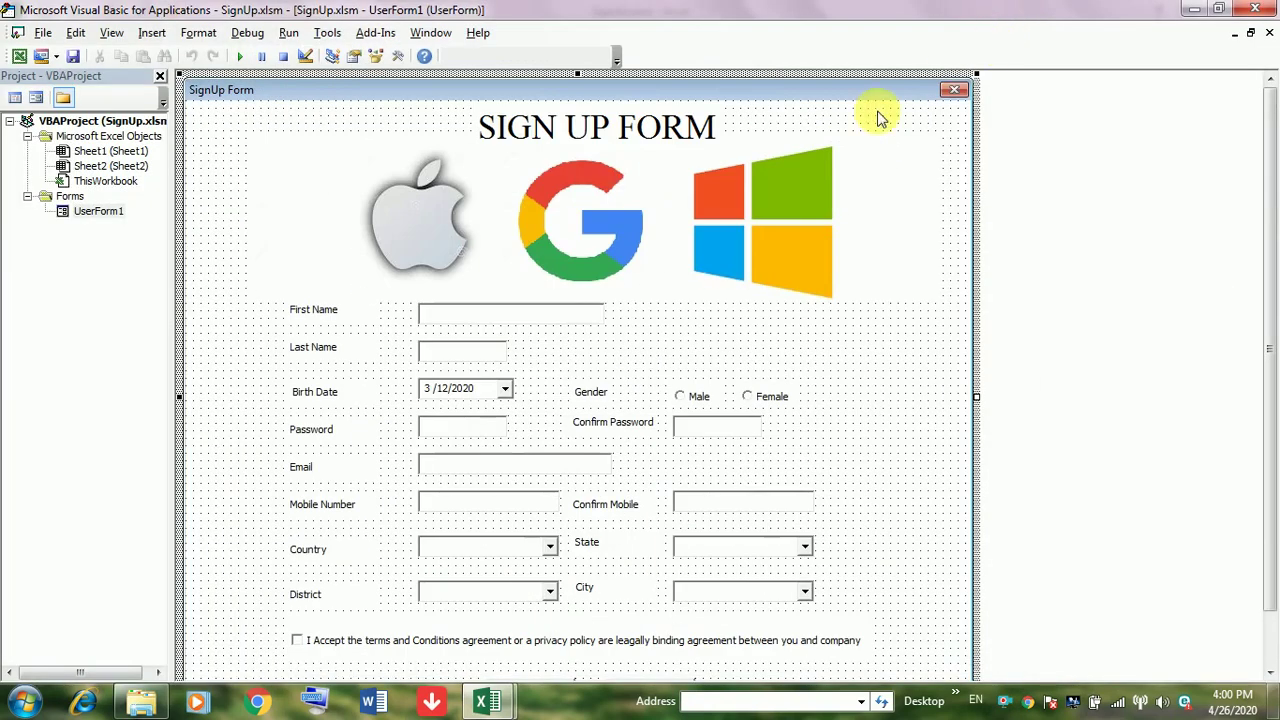
pyautogui.click(19, 56)
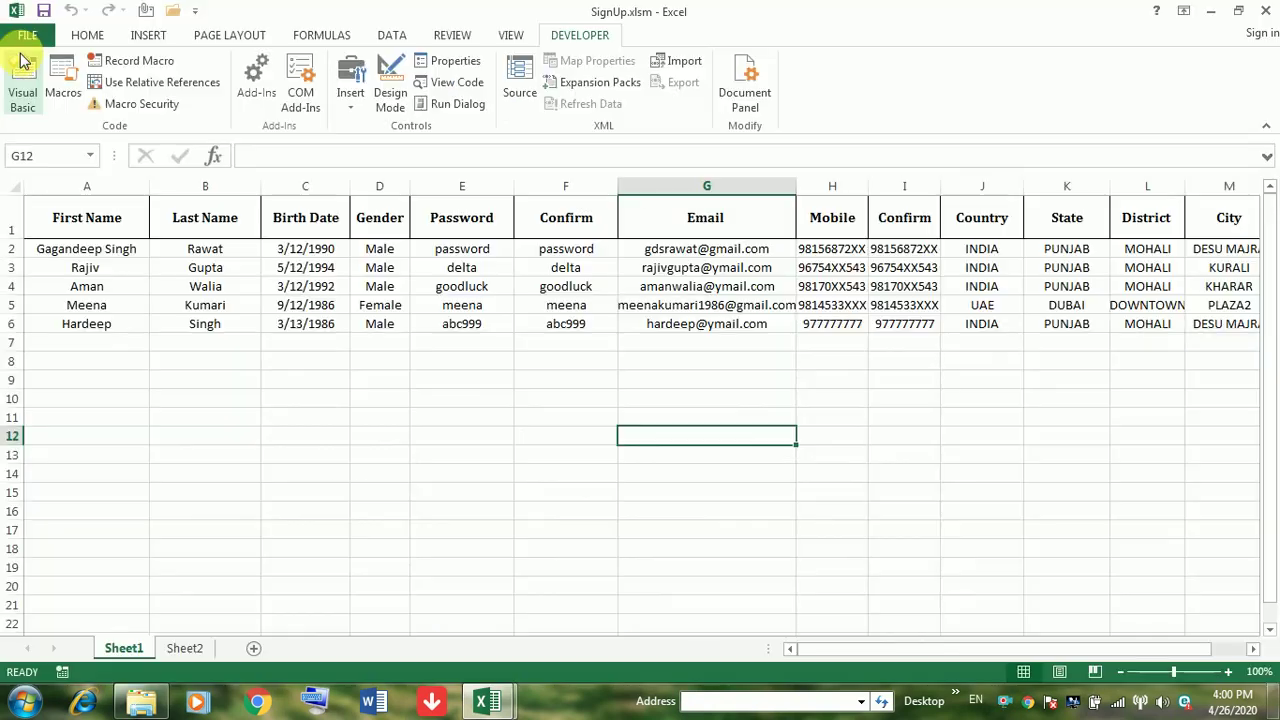
pyautogui.click(98, 327)
pyautogui.moveTo(98, 327); pyautogui.dragTo(1218, 325)
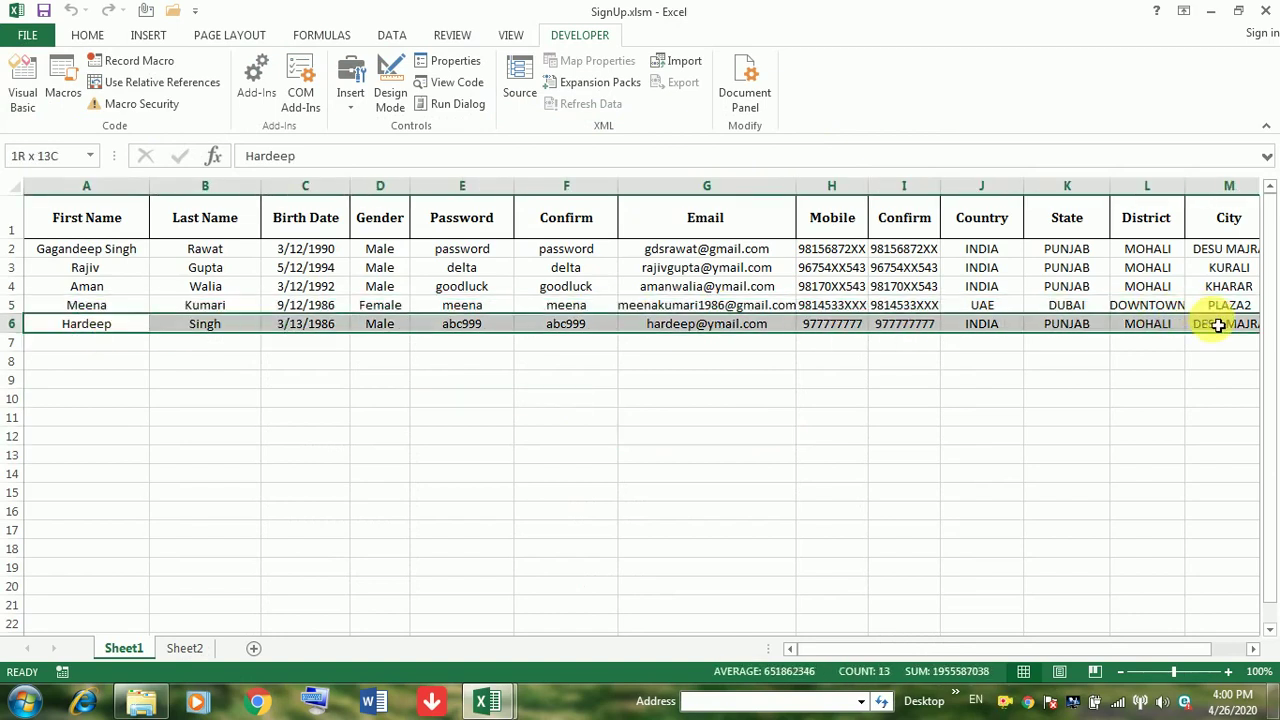